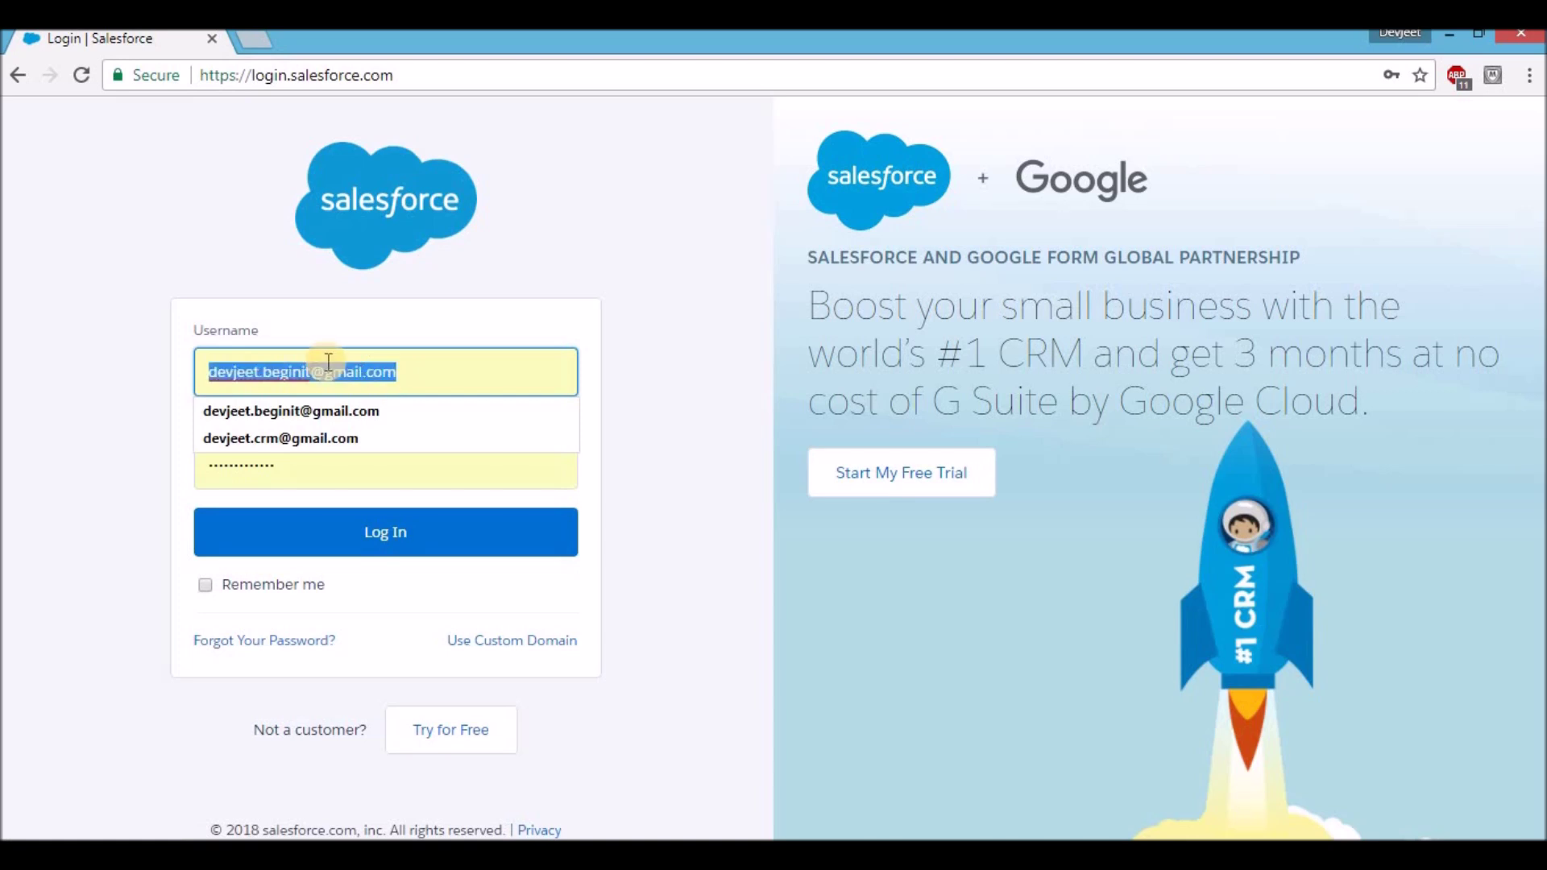
# - Log in to Salesforce with the prefilled credentials and decline the improved Setup tour
pyautogui.doubleClick(298, 482)
pyautogui.click(298, 481)
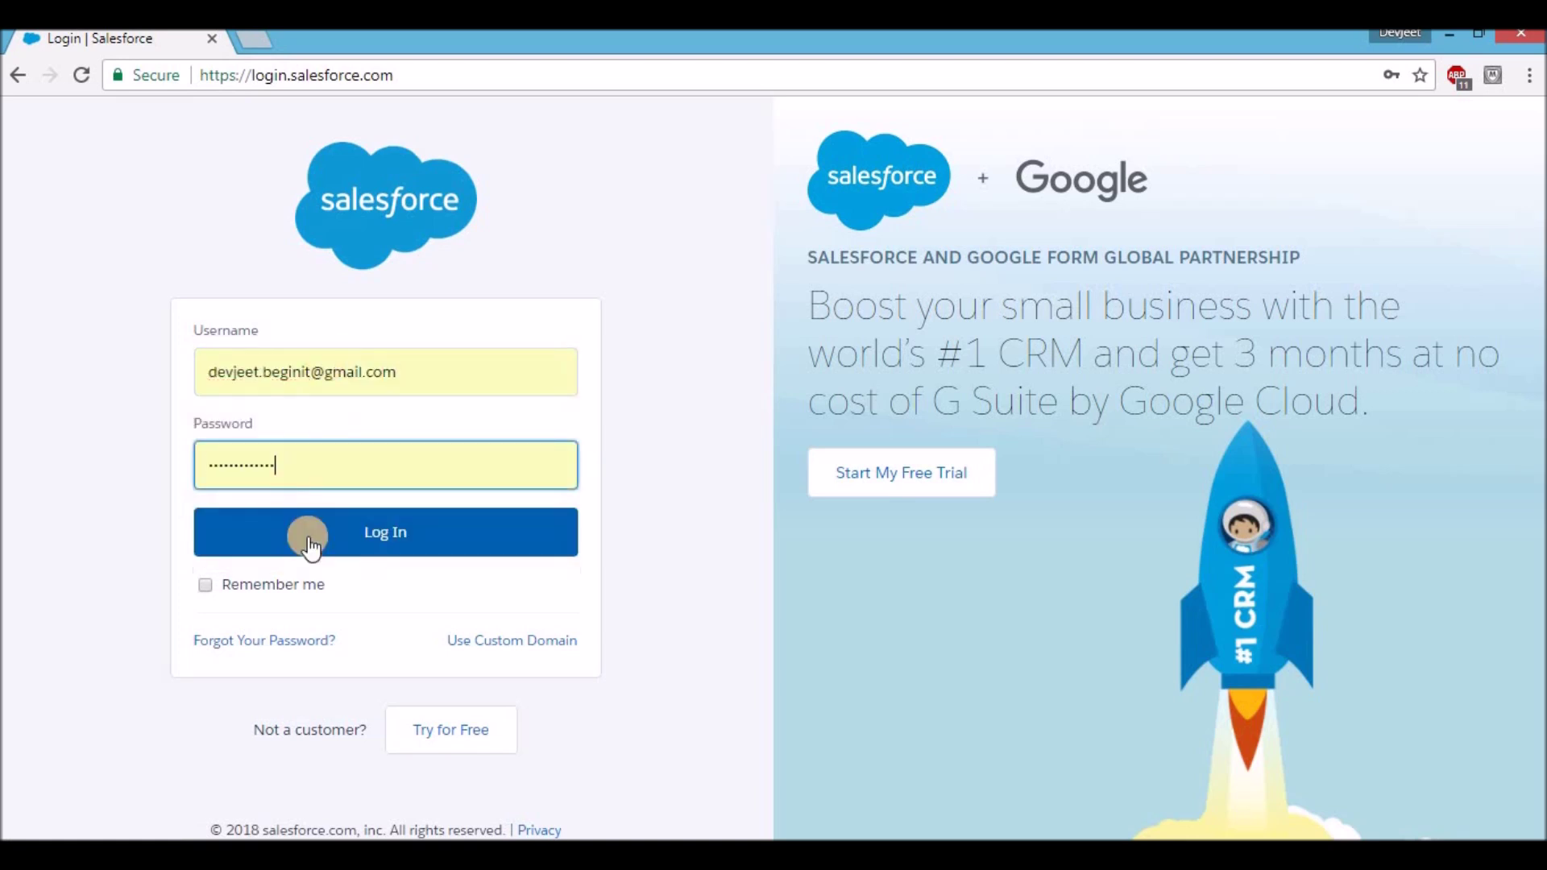
pyautogui.click(378, 534)
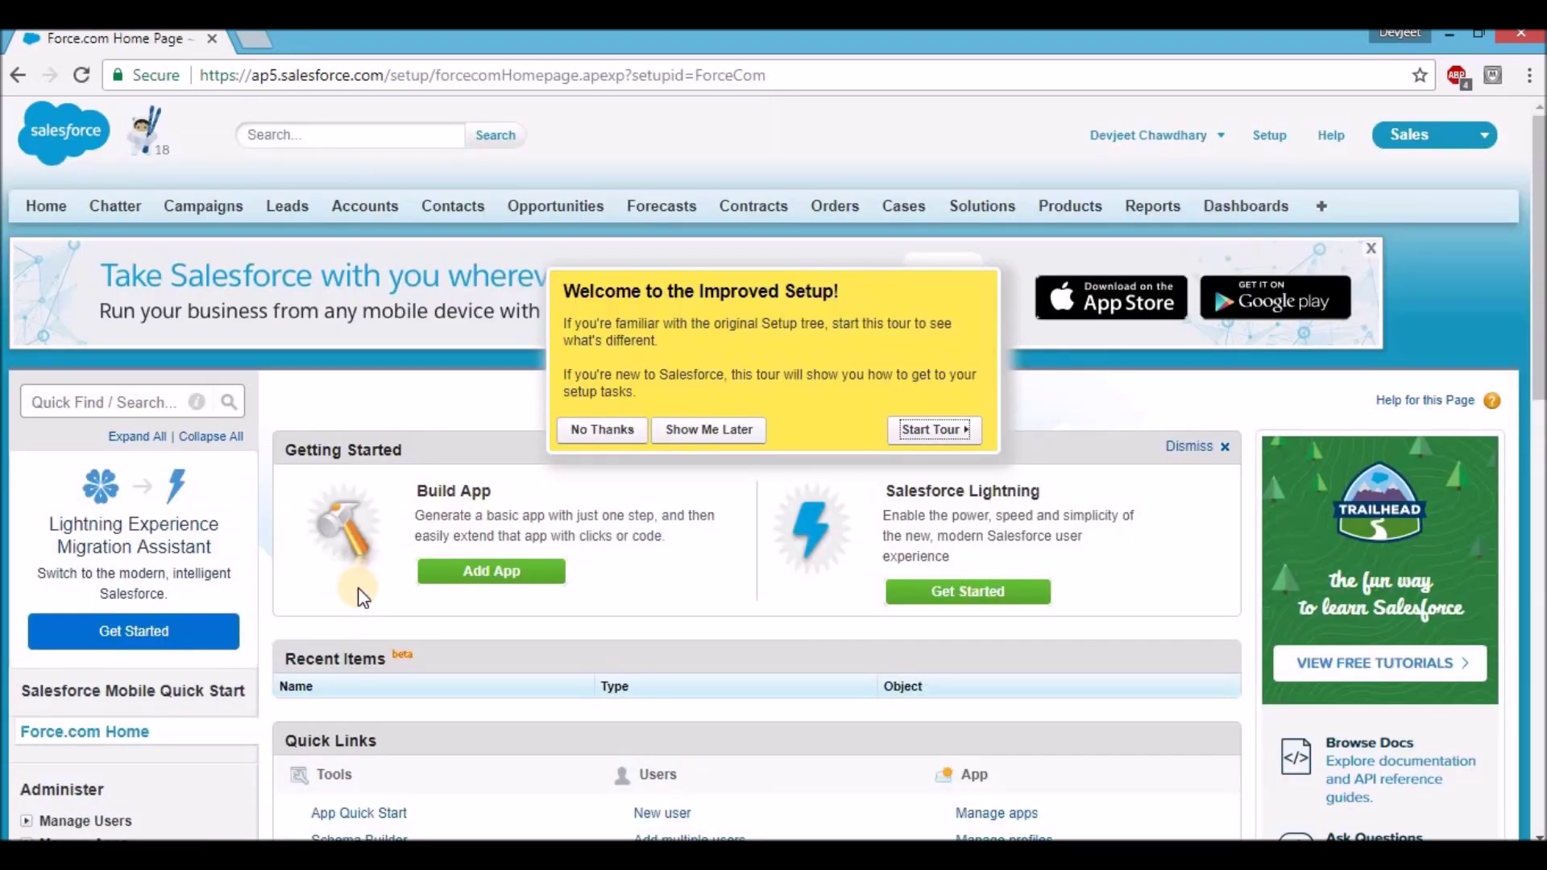
pyautogui.click(600, 430)
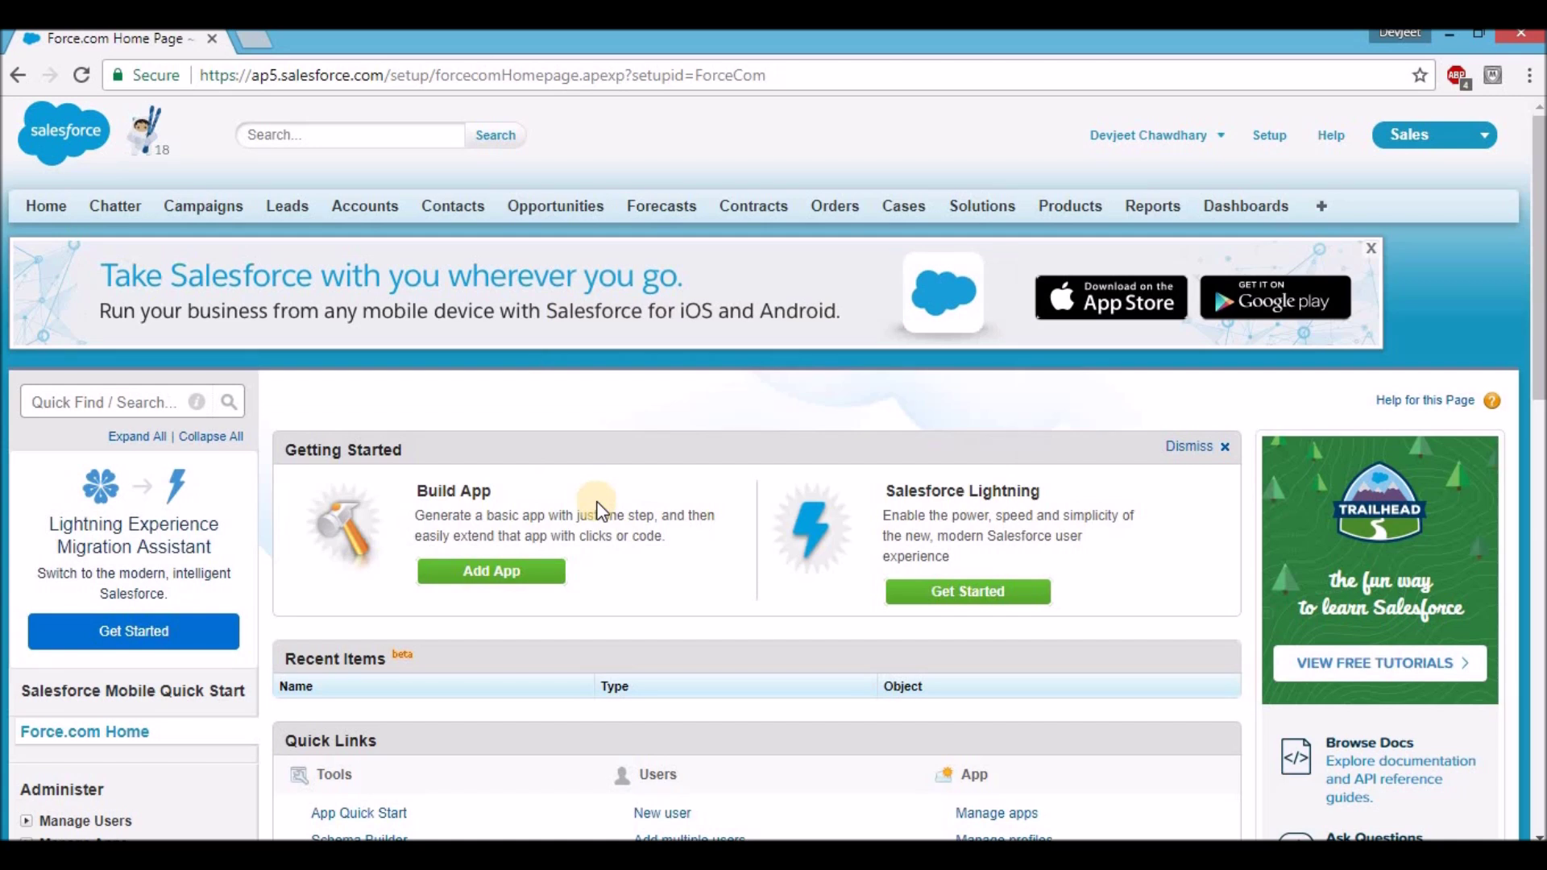
# - View the list of available apps without switching away from Sales
pyautogui.click(1446, 136)
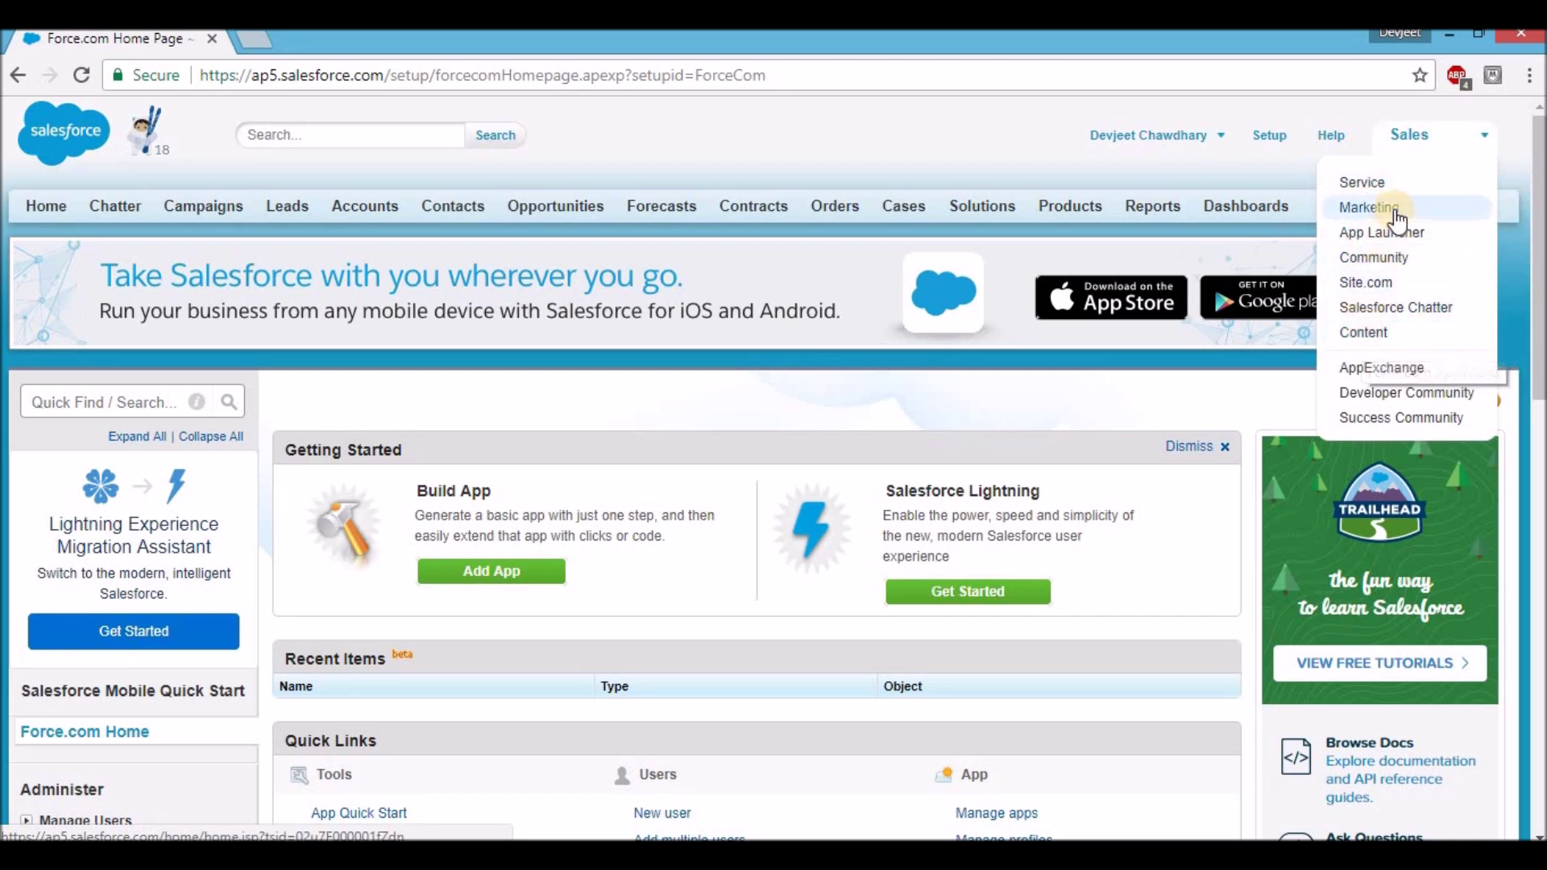
pyautogui.click(1411, 143)
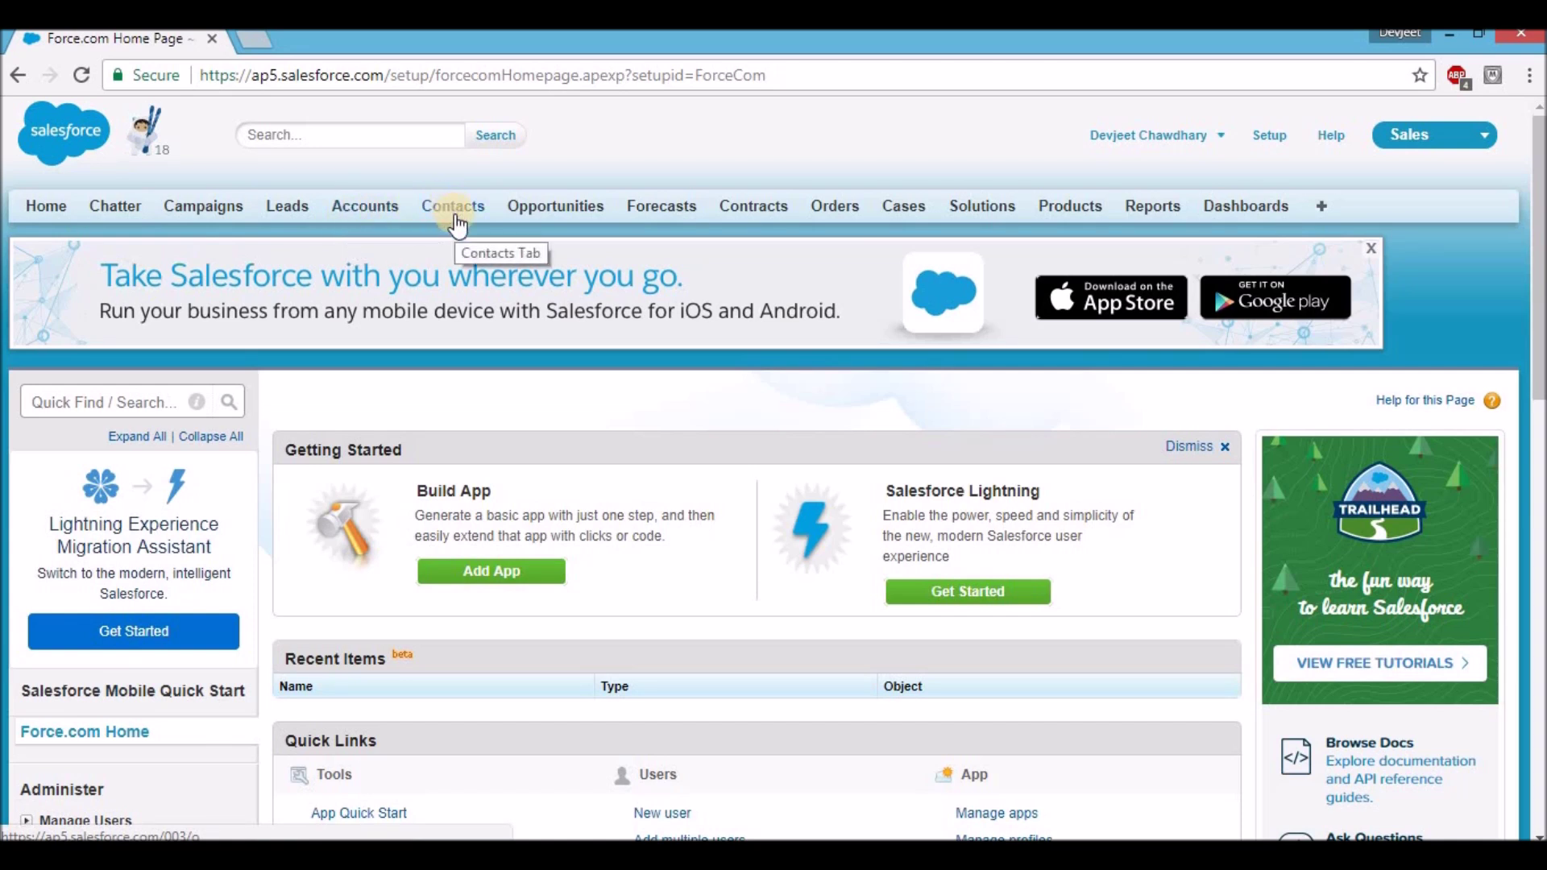
# - Create and save a new account with the account name kfc
pyautogui.click(398, 212)
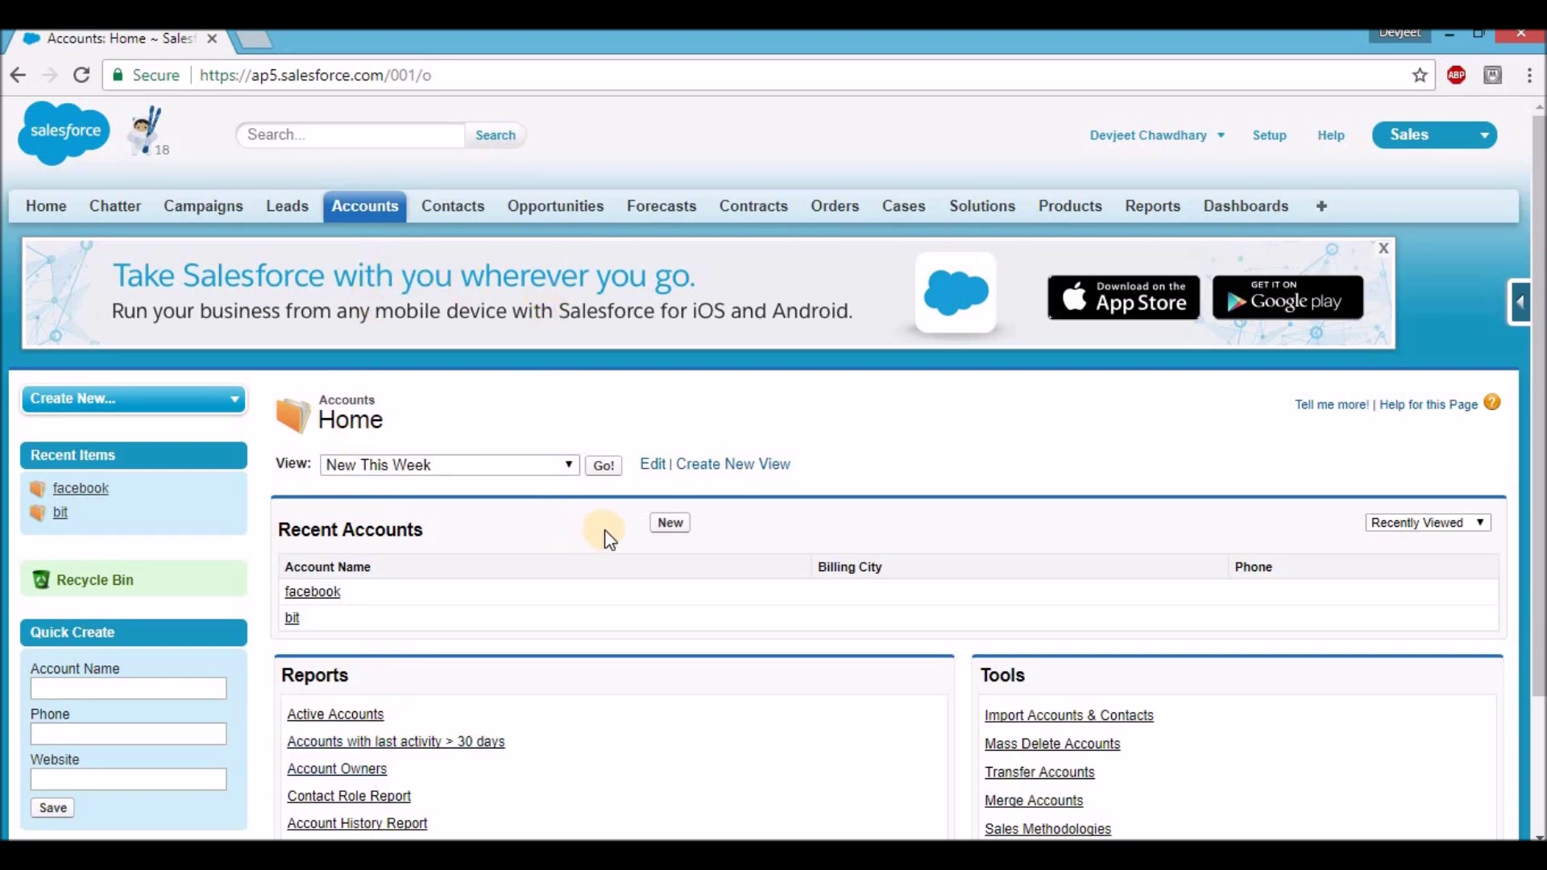
pyautogui.click(661, 528)
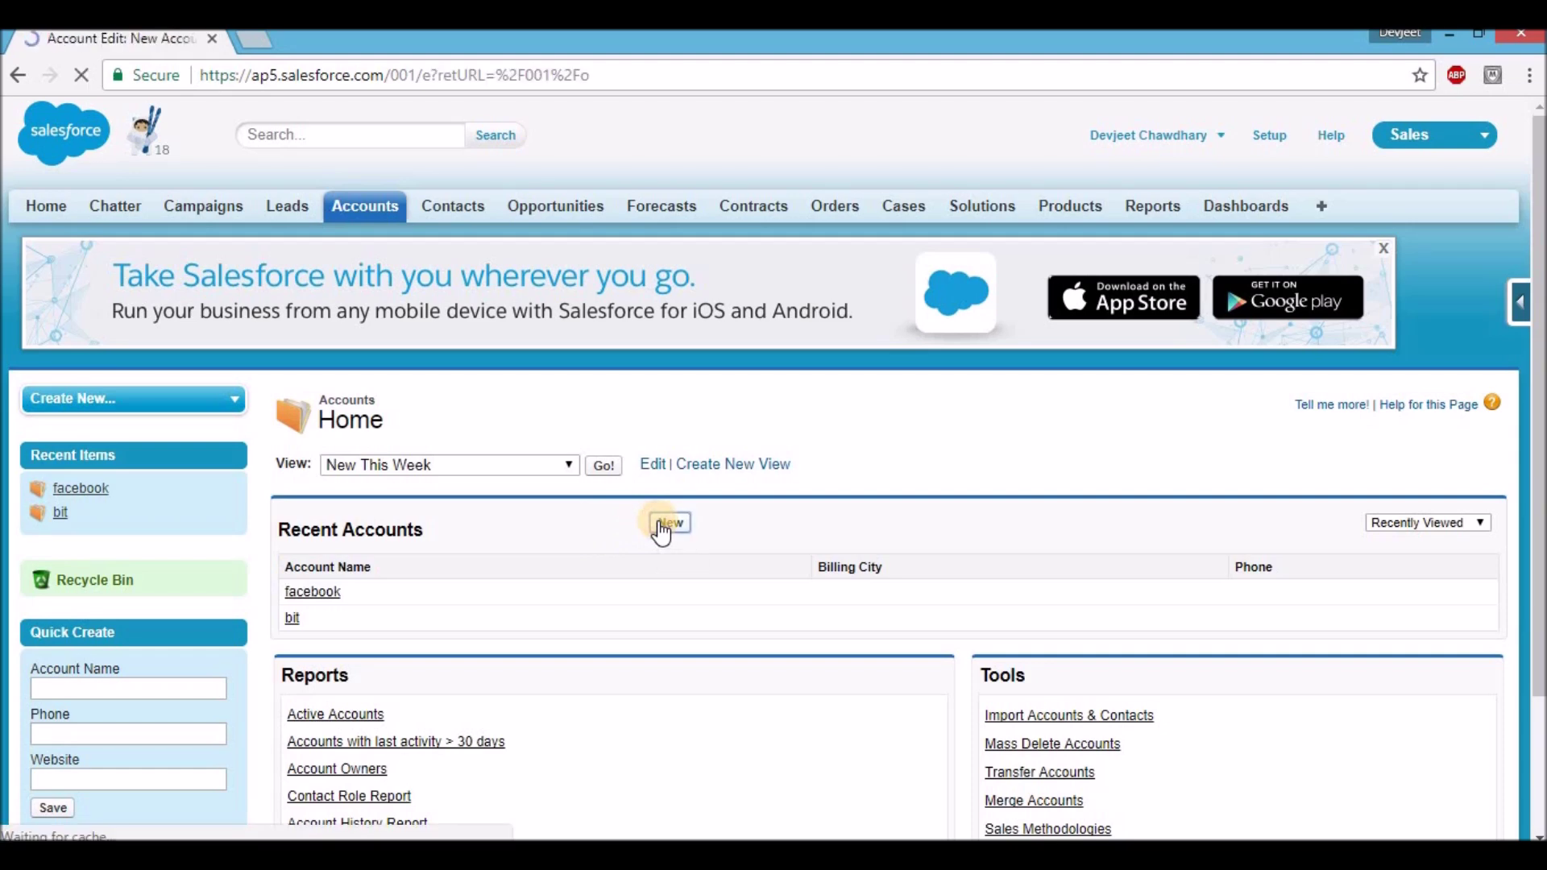
pyautogui.scroll(-4, 661, 530)
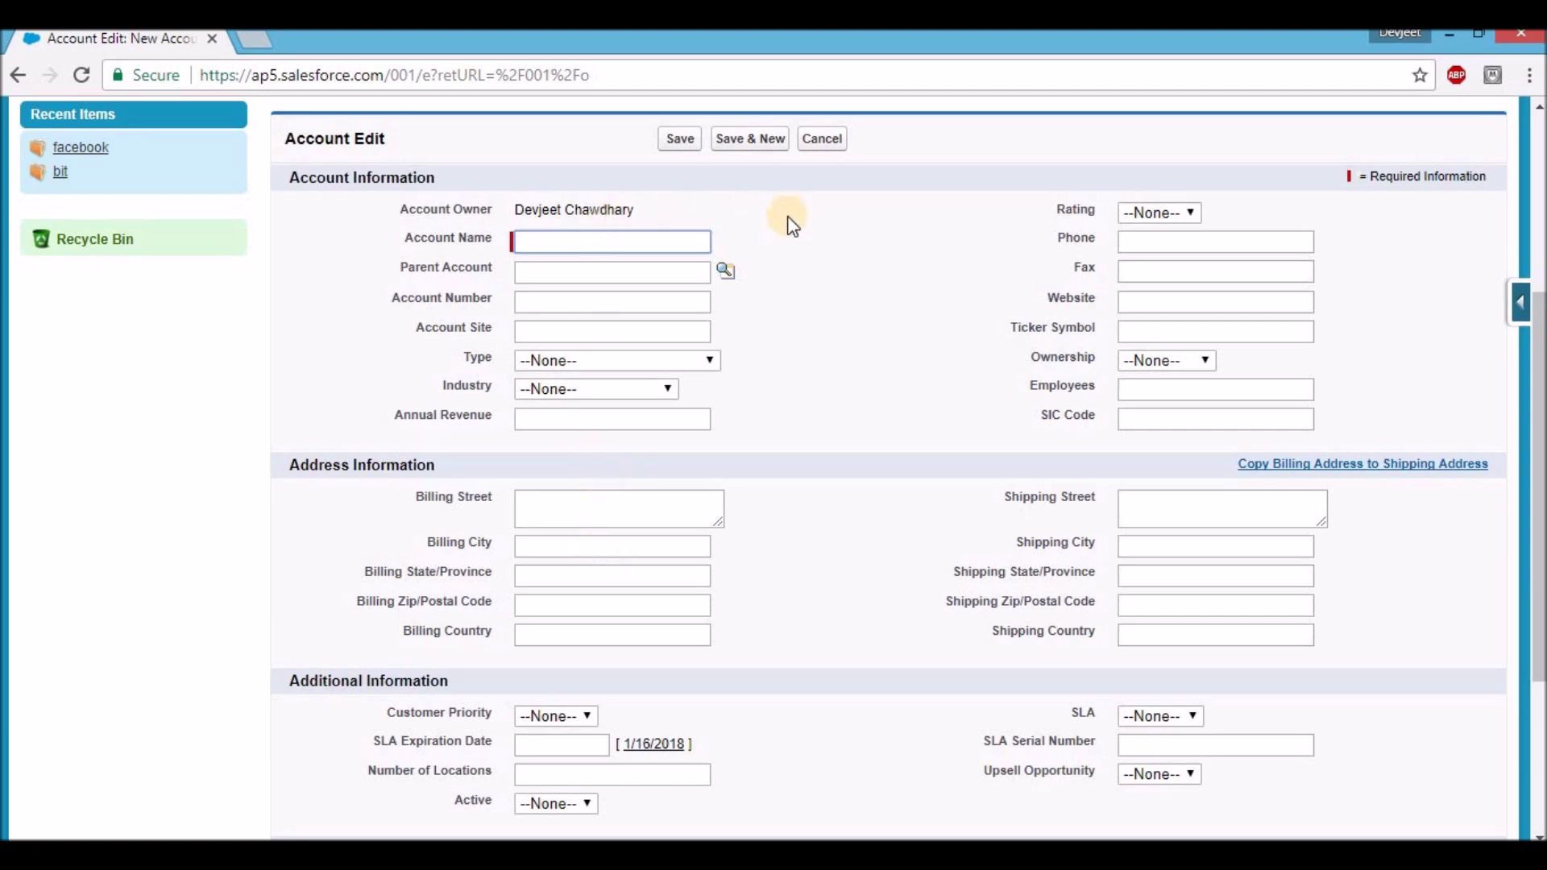
pyautogui.click(627, 244)
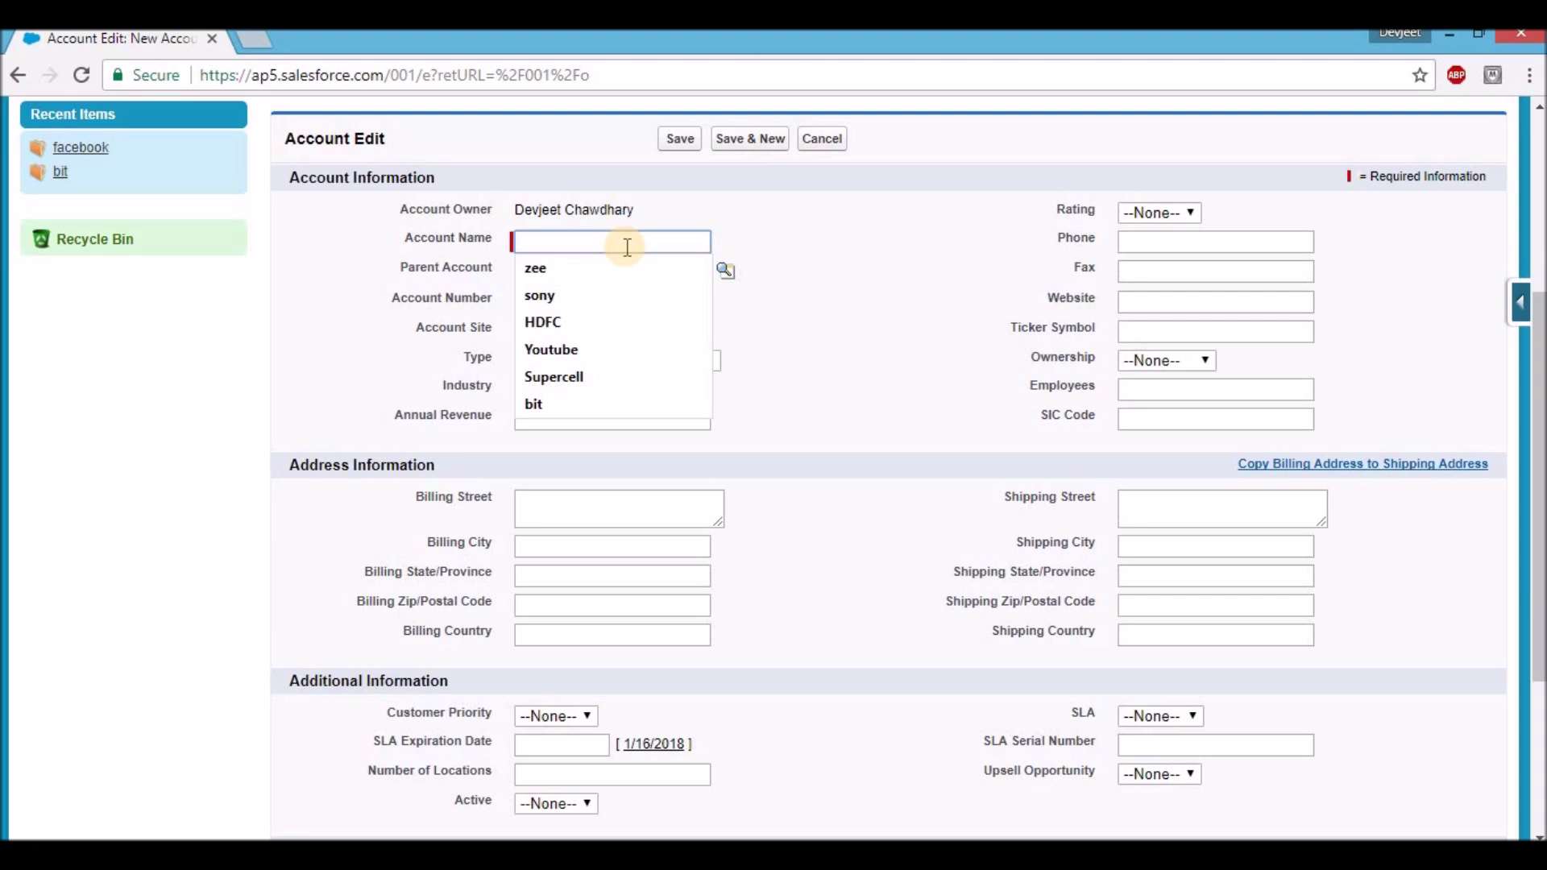
pyautogui.write('kfc')
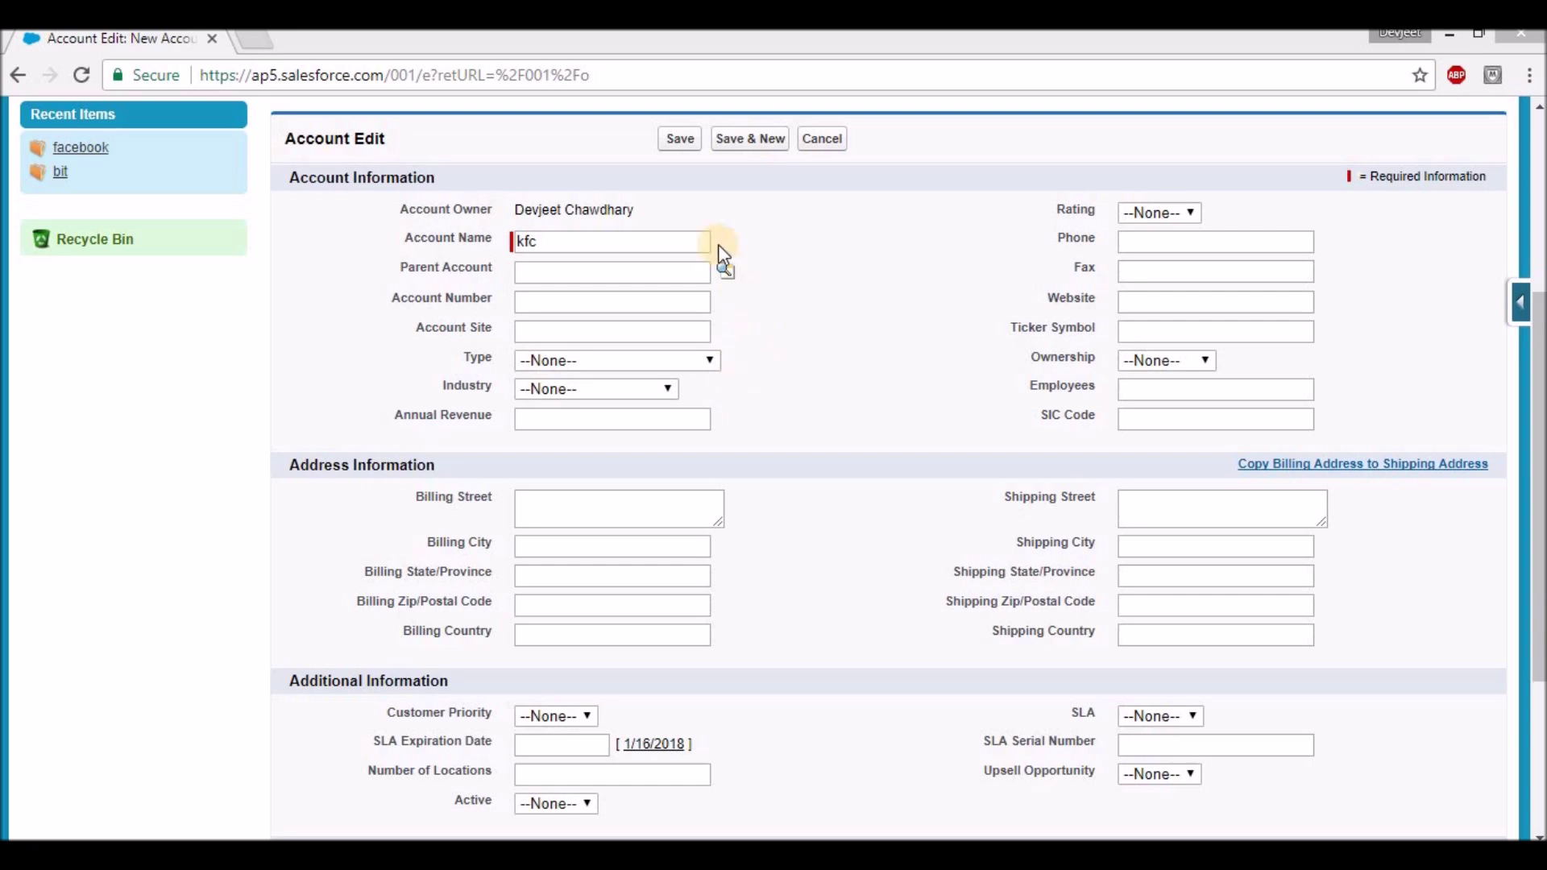
pyautogui.click(681, 153)
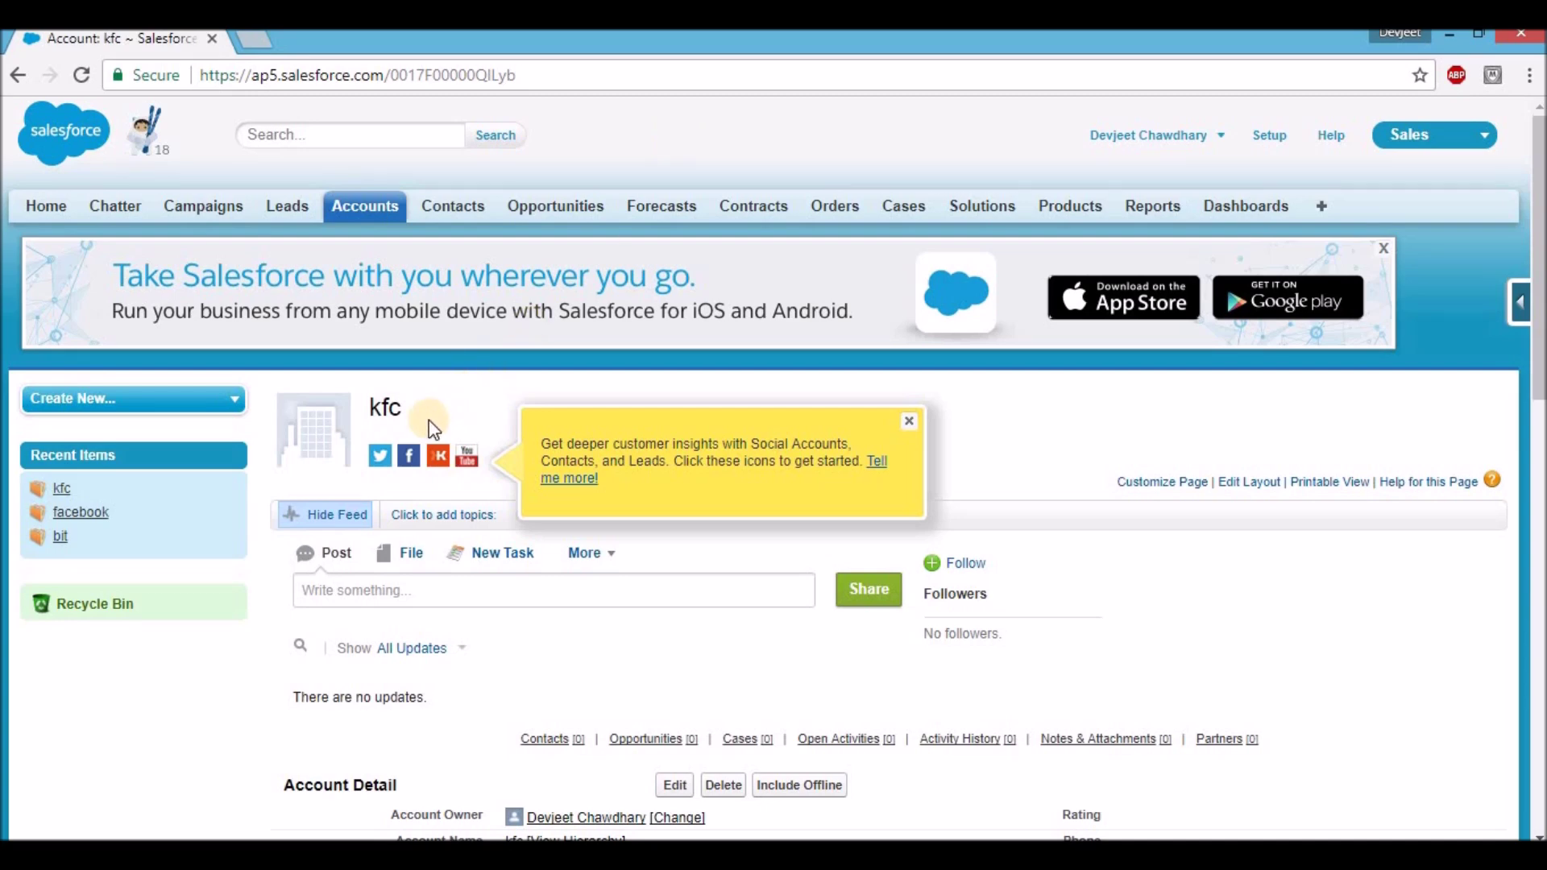
# - Examine the detail fields and related lists of the kfc account record
pyautogui.scroll(-3, 431, 428)
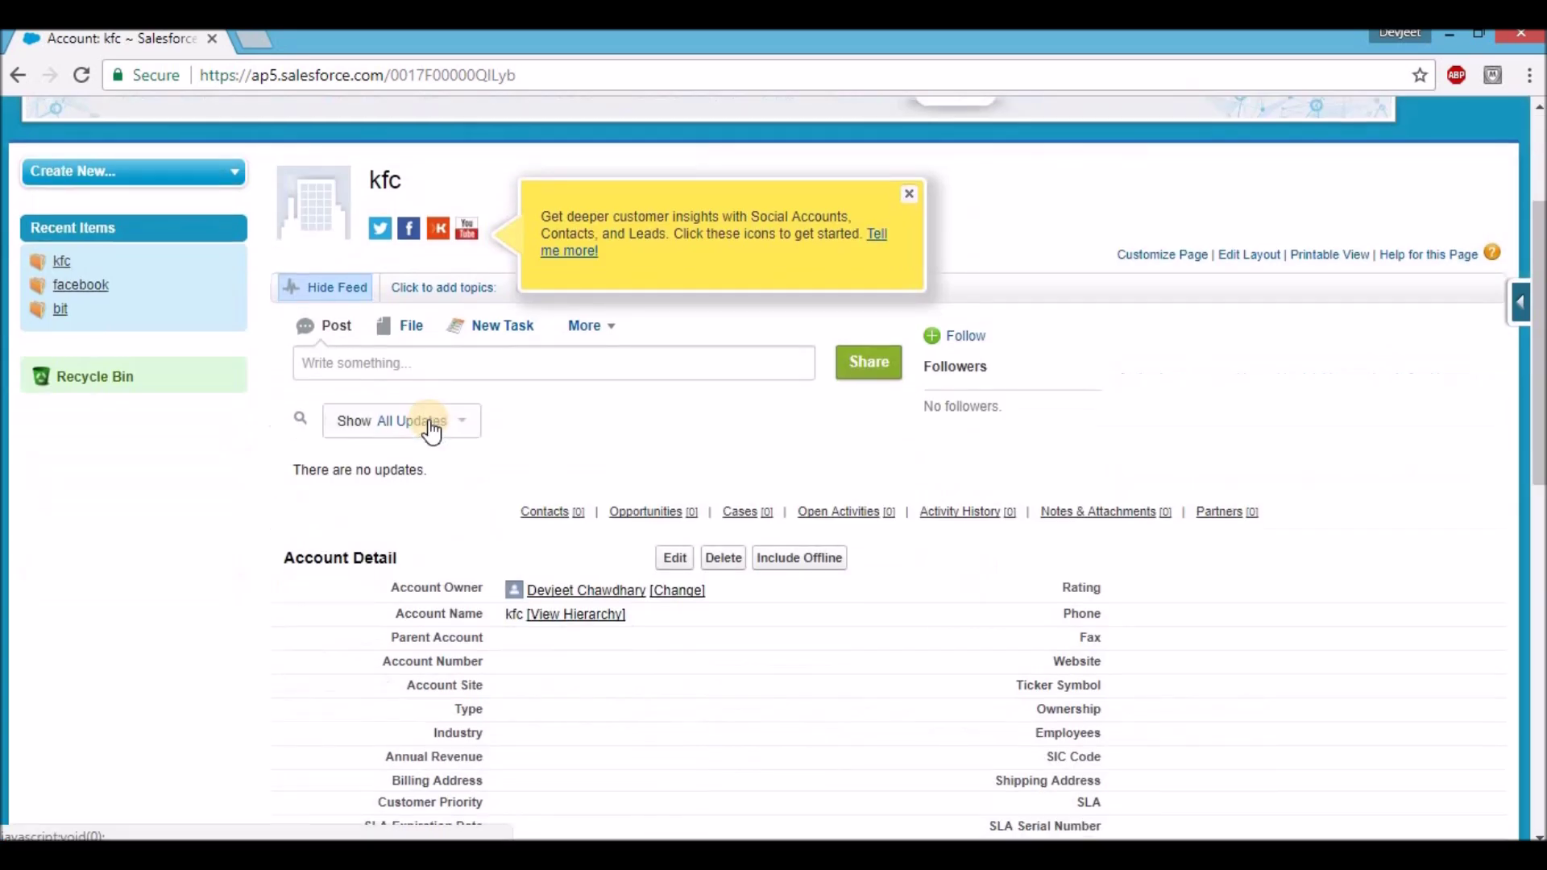
pyautogui.scroll(-1, 467, 470)
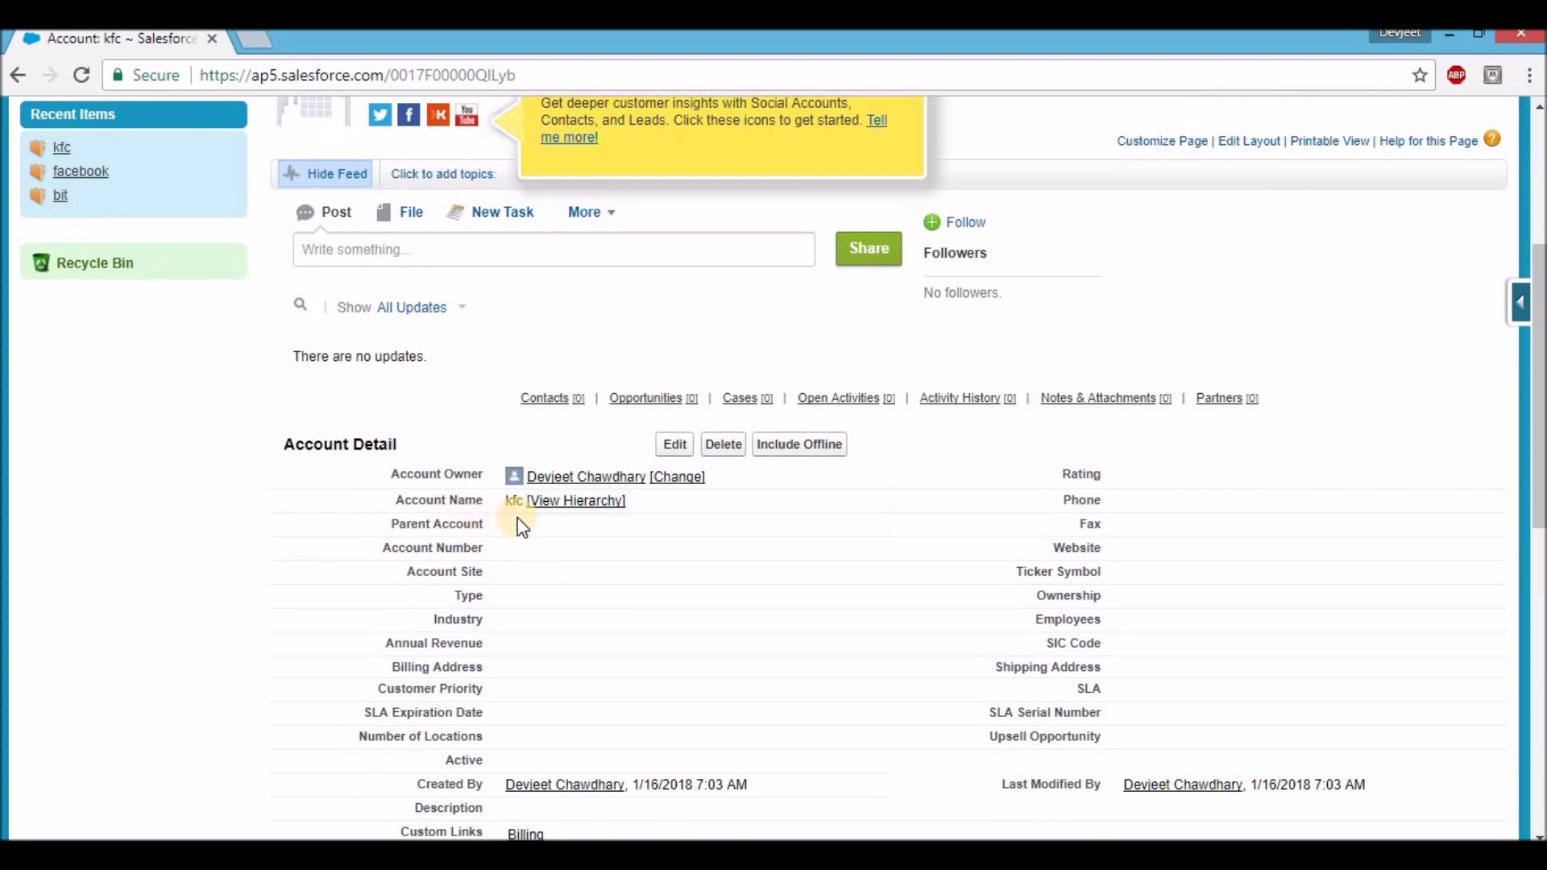
pyautogui.scroll(-3, 550, 526)
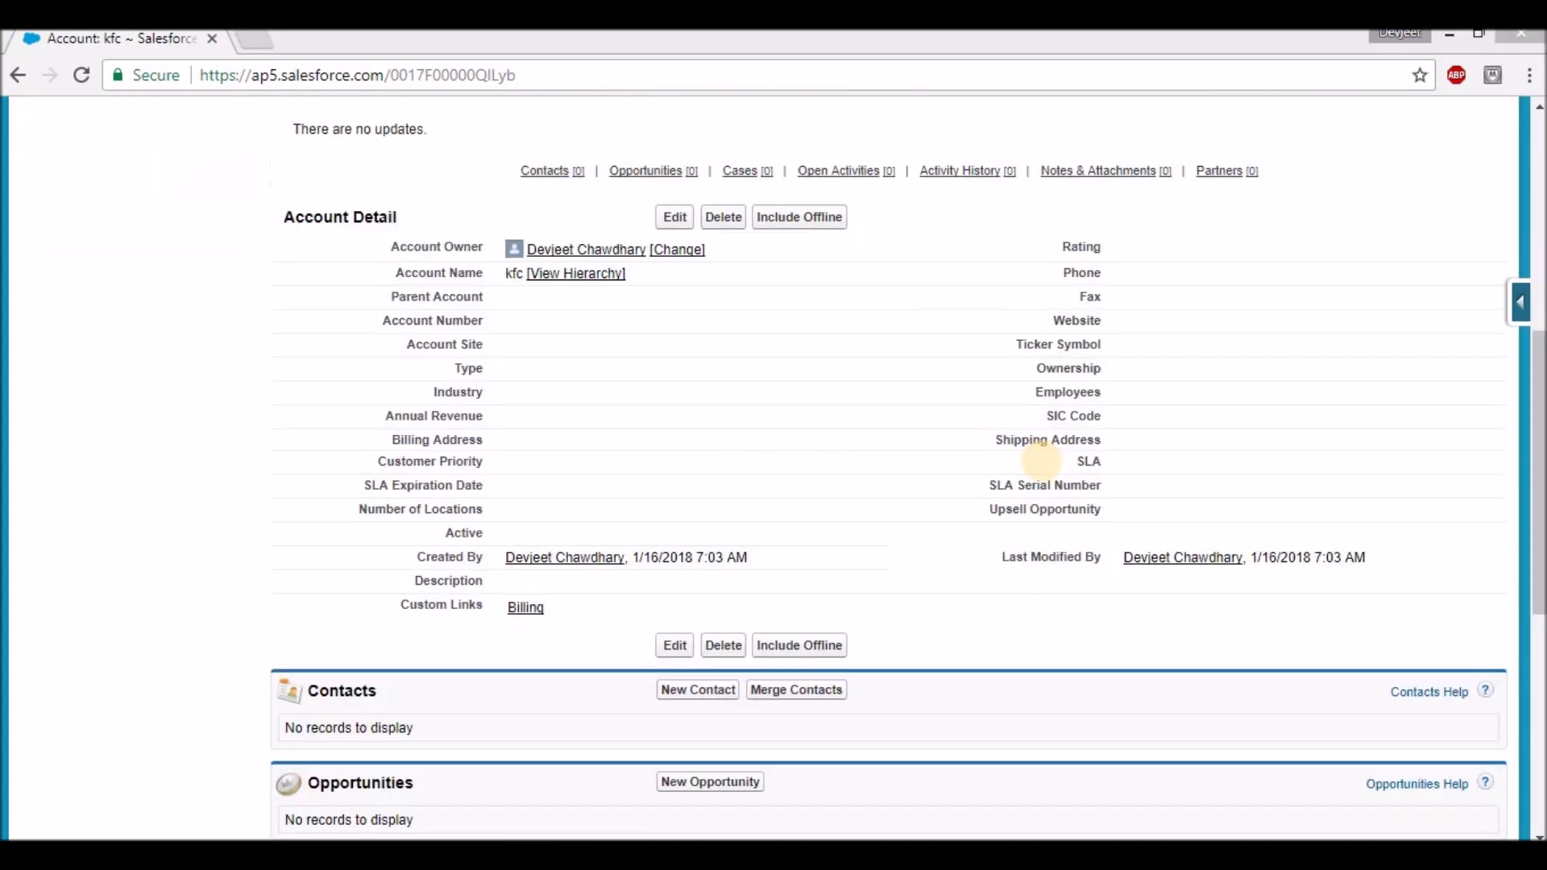
pyautogui.doubleClick(874, 449)
pyautogui.click(786, 438)
pyautogui.scroll(7, 782, 438)
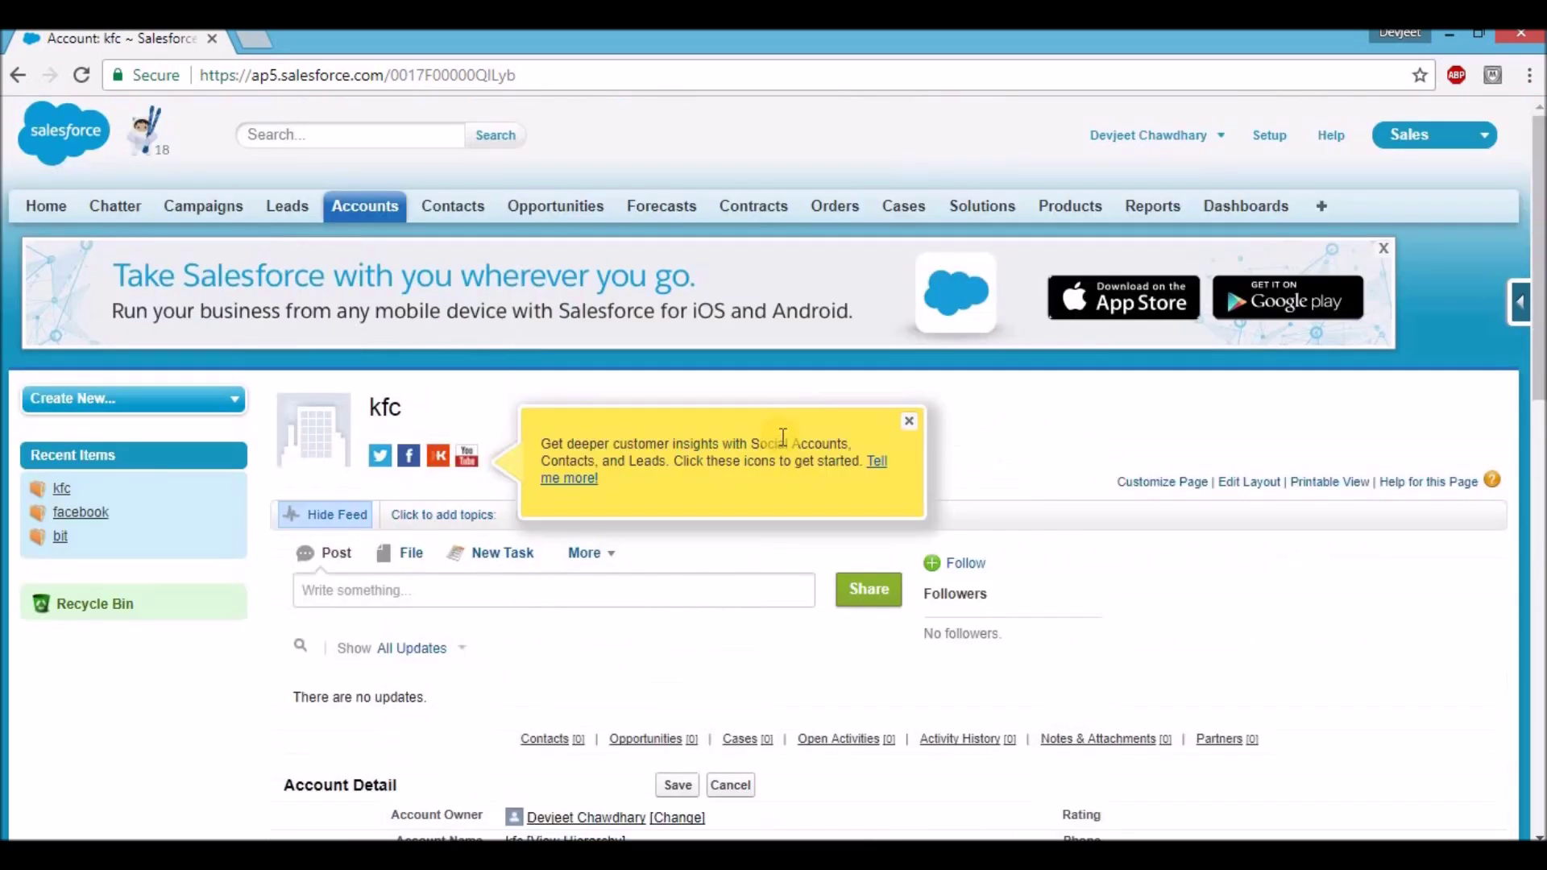
# - Return to the Accounts home page and open the kfc record from the recent accounts
pyautogui.click(366, 221)
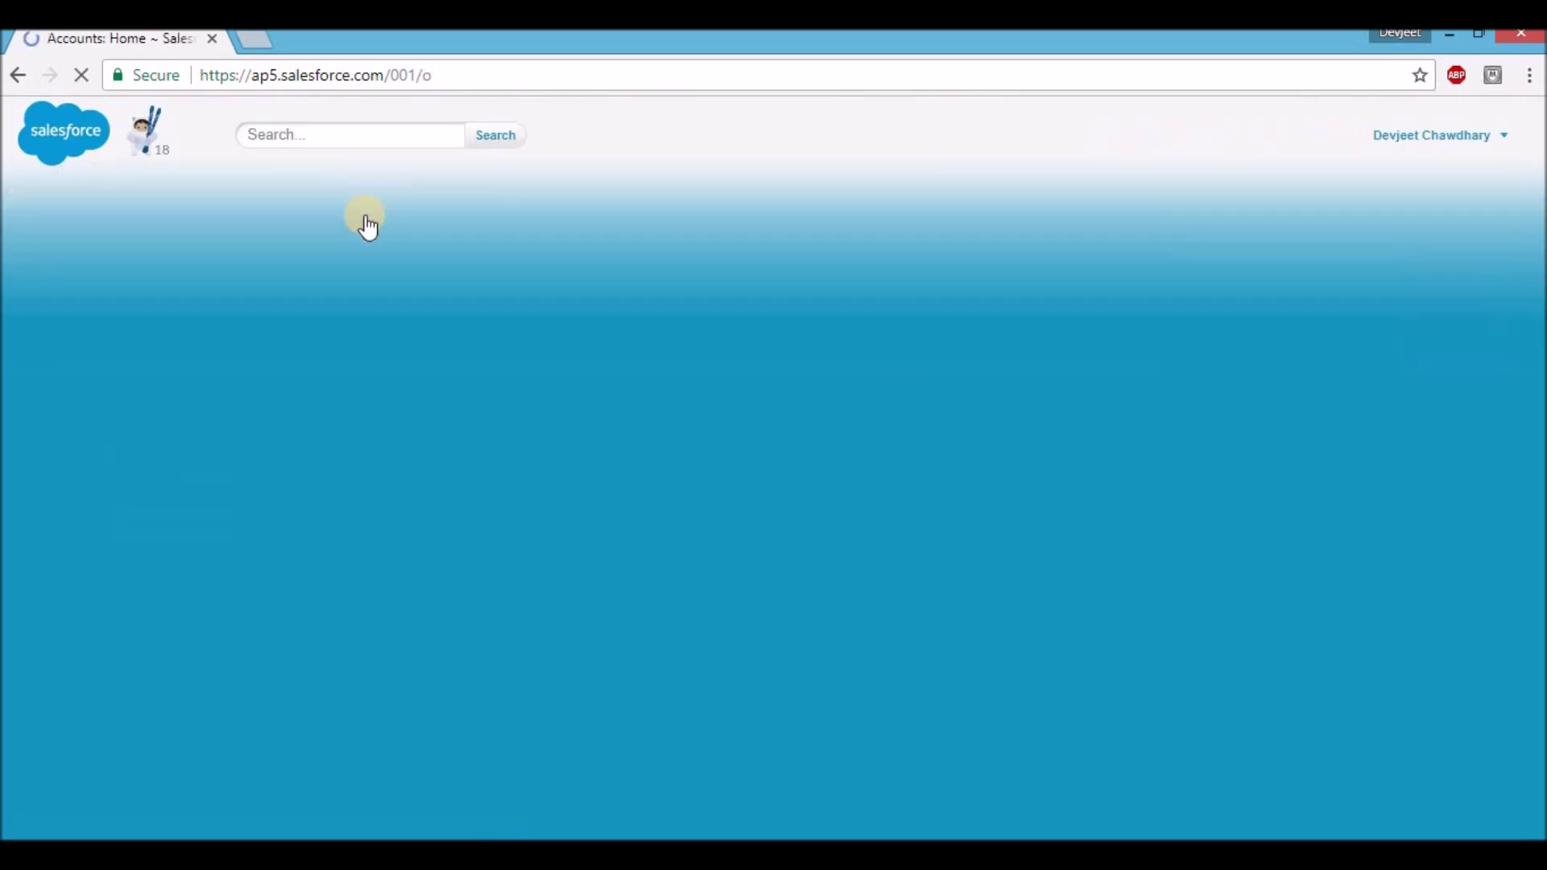
pyautogui.scroll(-2, 338, 403)
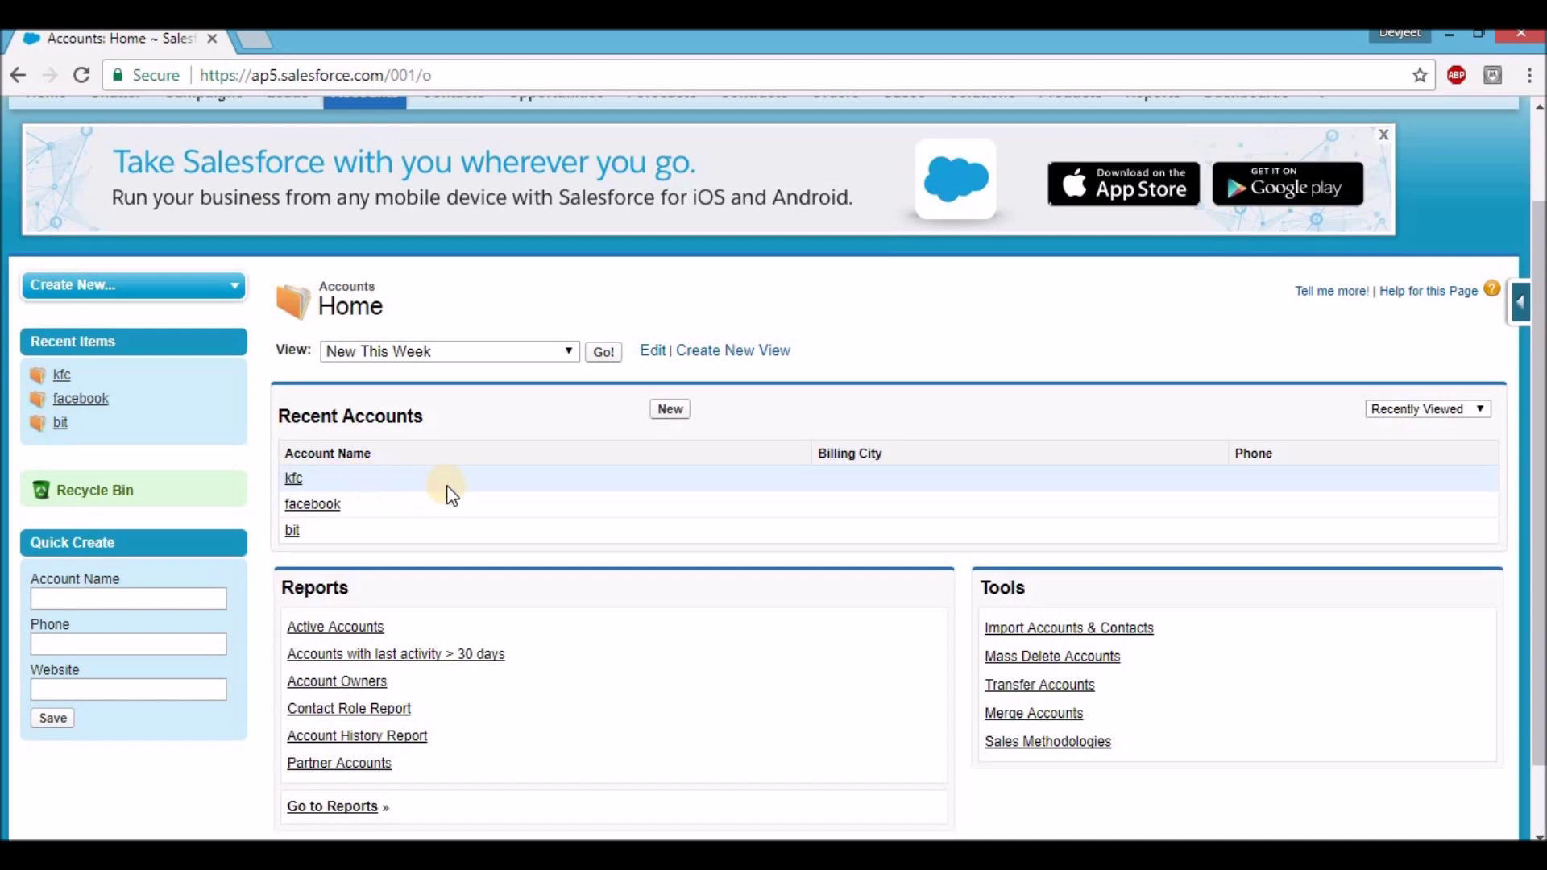
pyautogui.click(295, 481)
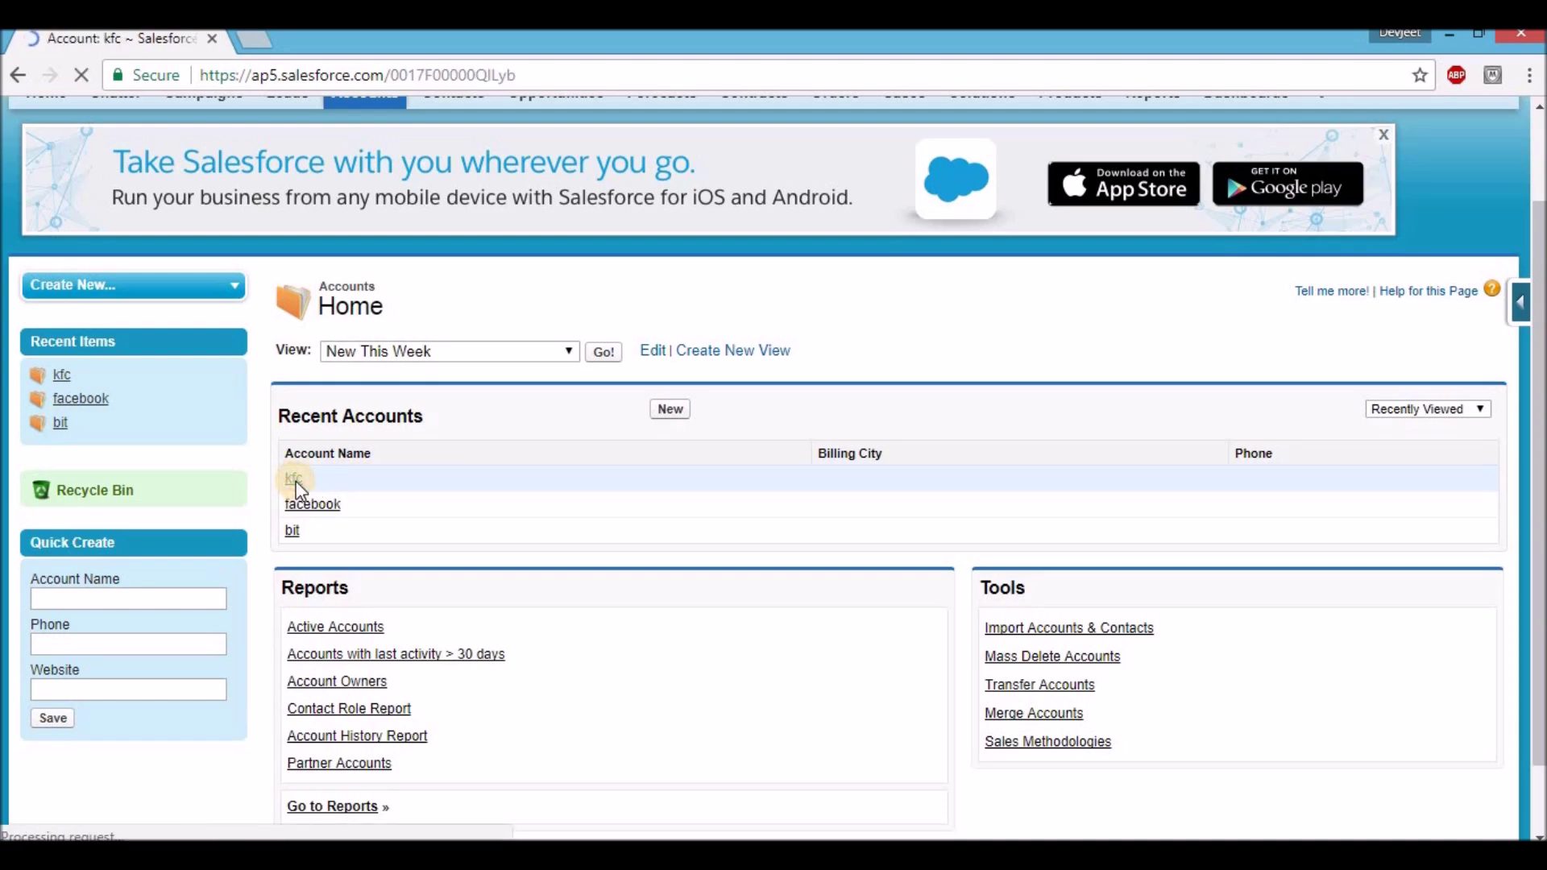
pyautogui.scroll(-5, 726, 427)
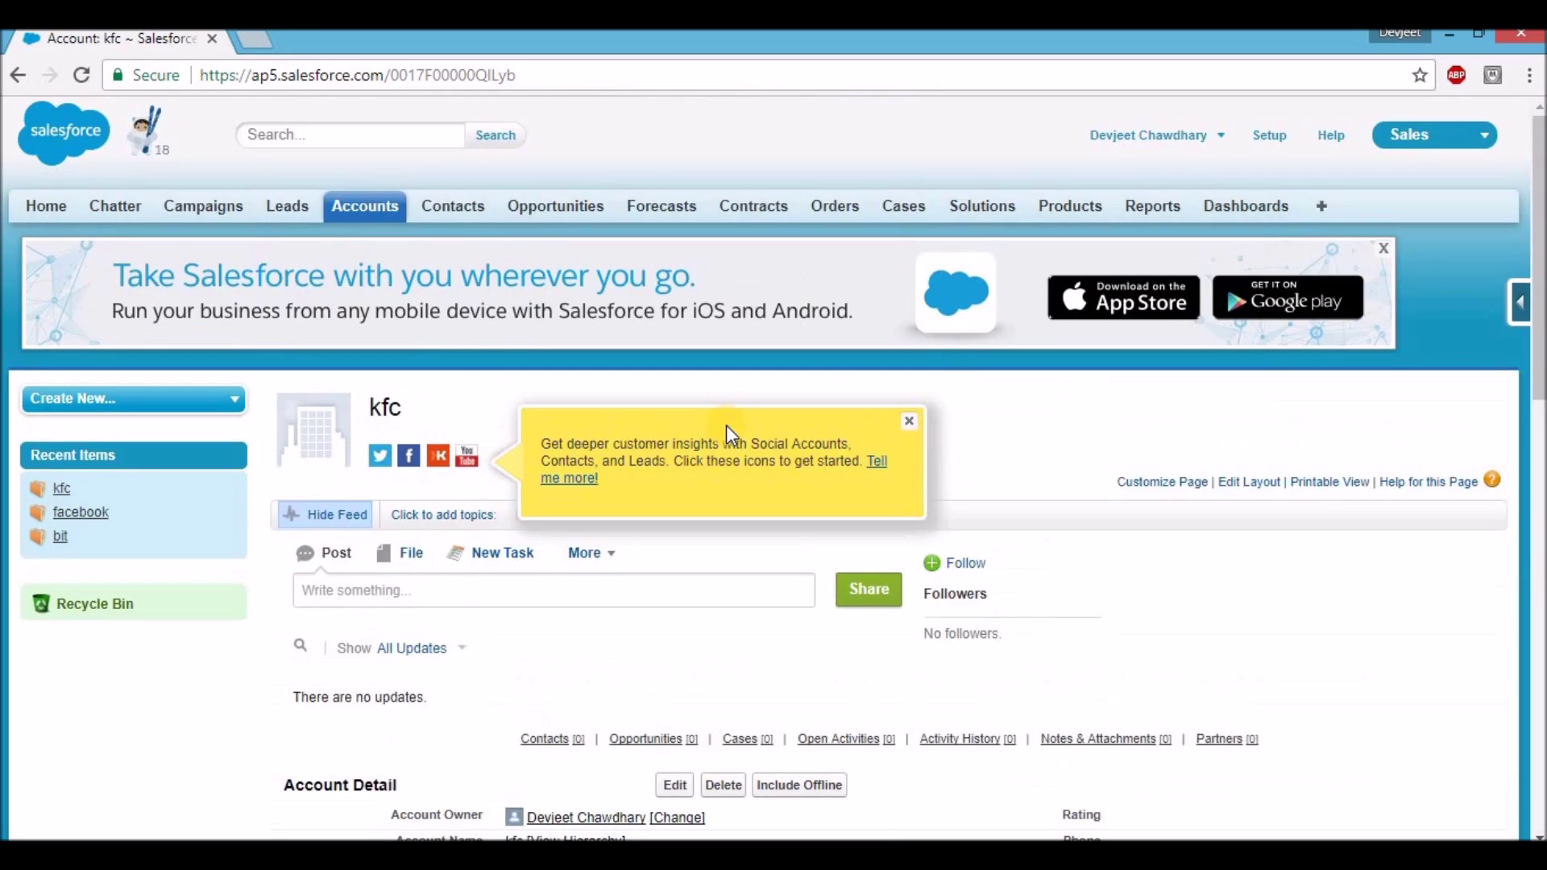
# - Review the available apps and the kfc account's detail section
pyautogui.click(1435, 150)
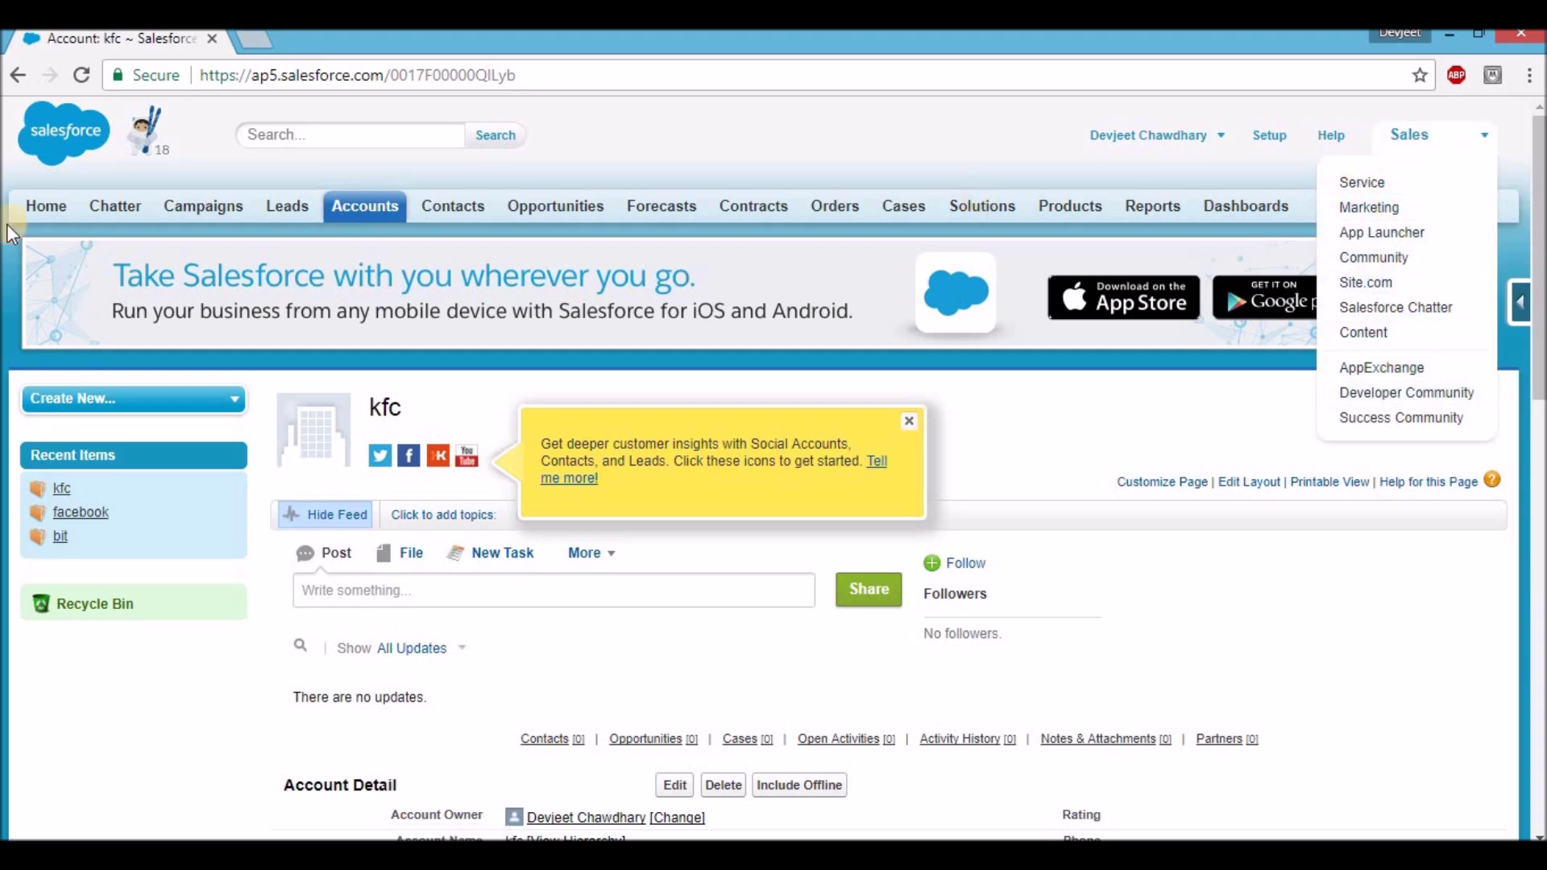
pyautogui.click(248, 178)
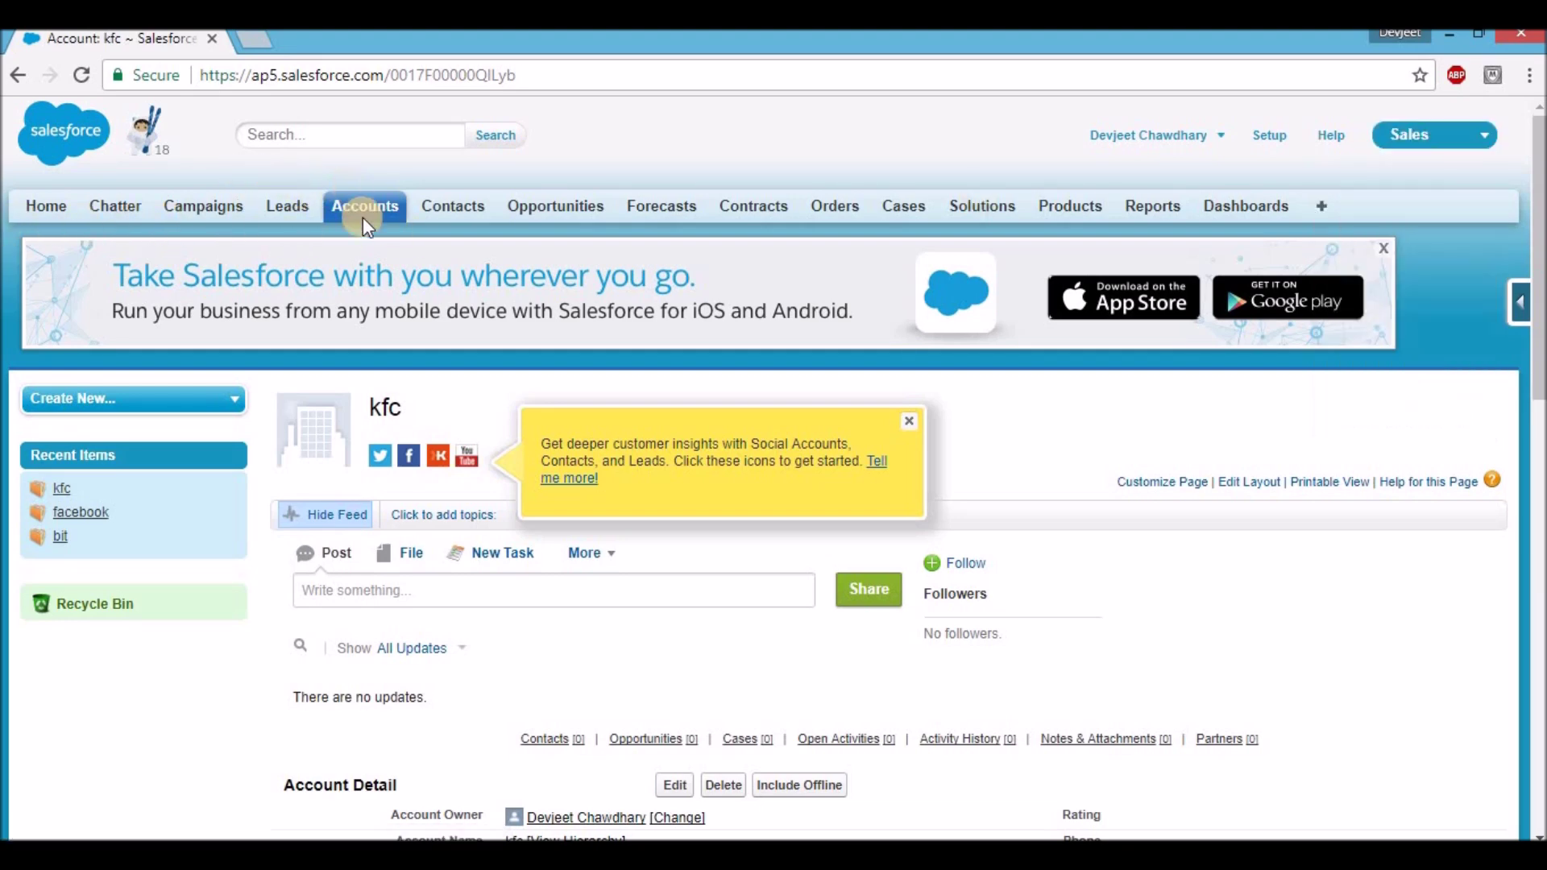
pyautogui.scroll(-4, 372, 314)
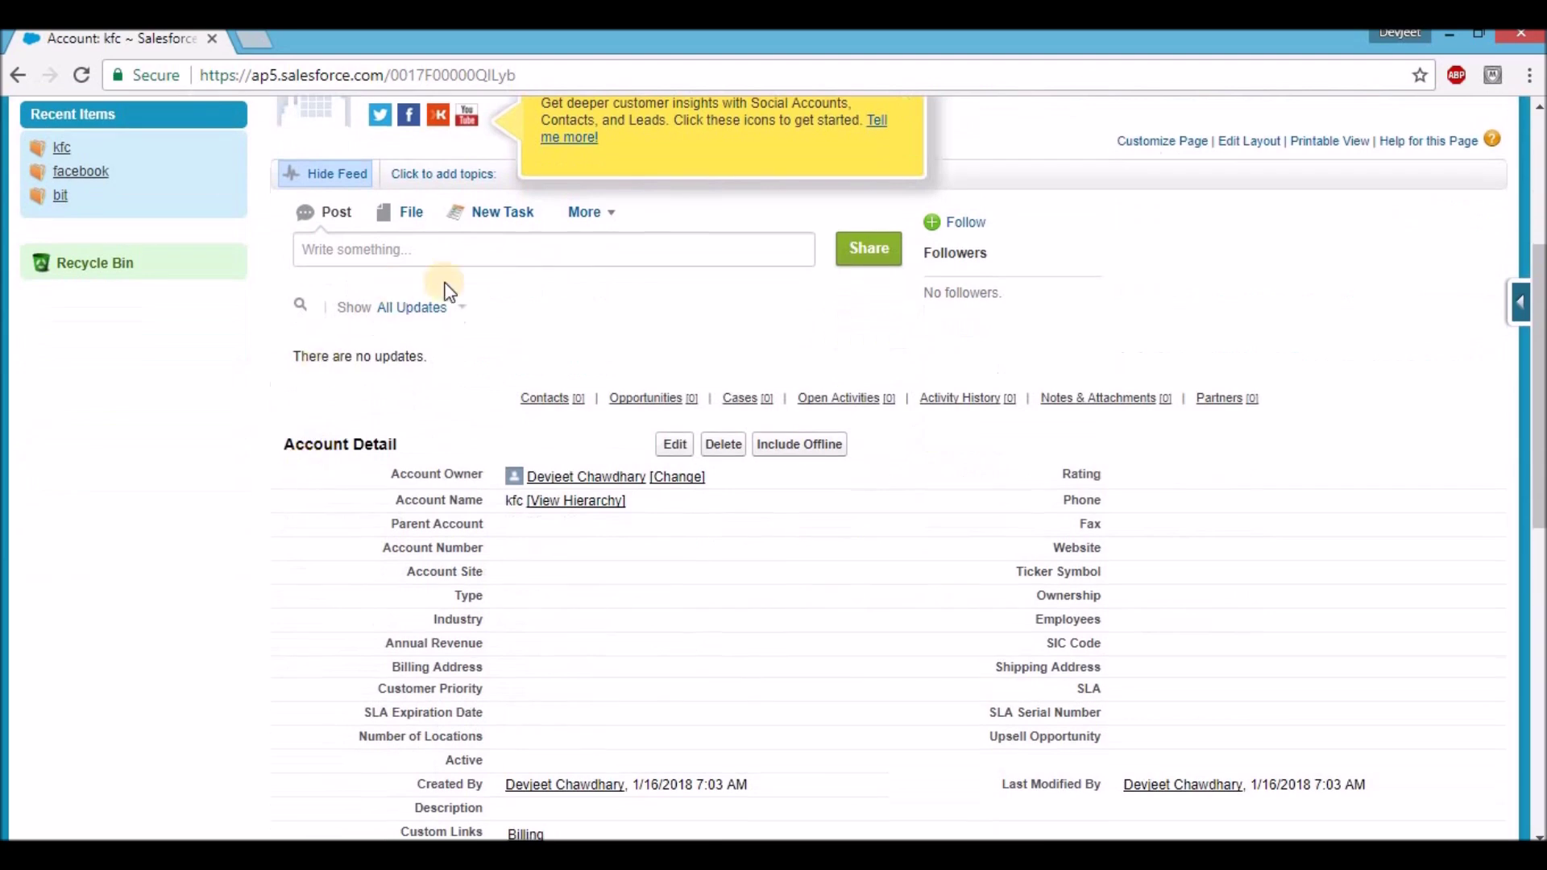
pyautogui.scroll(4, 1052, 484)
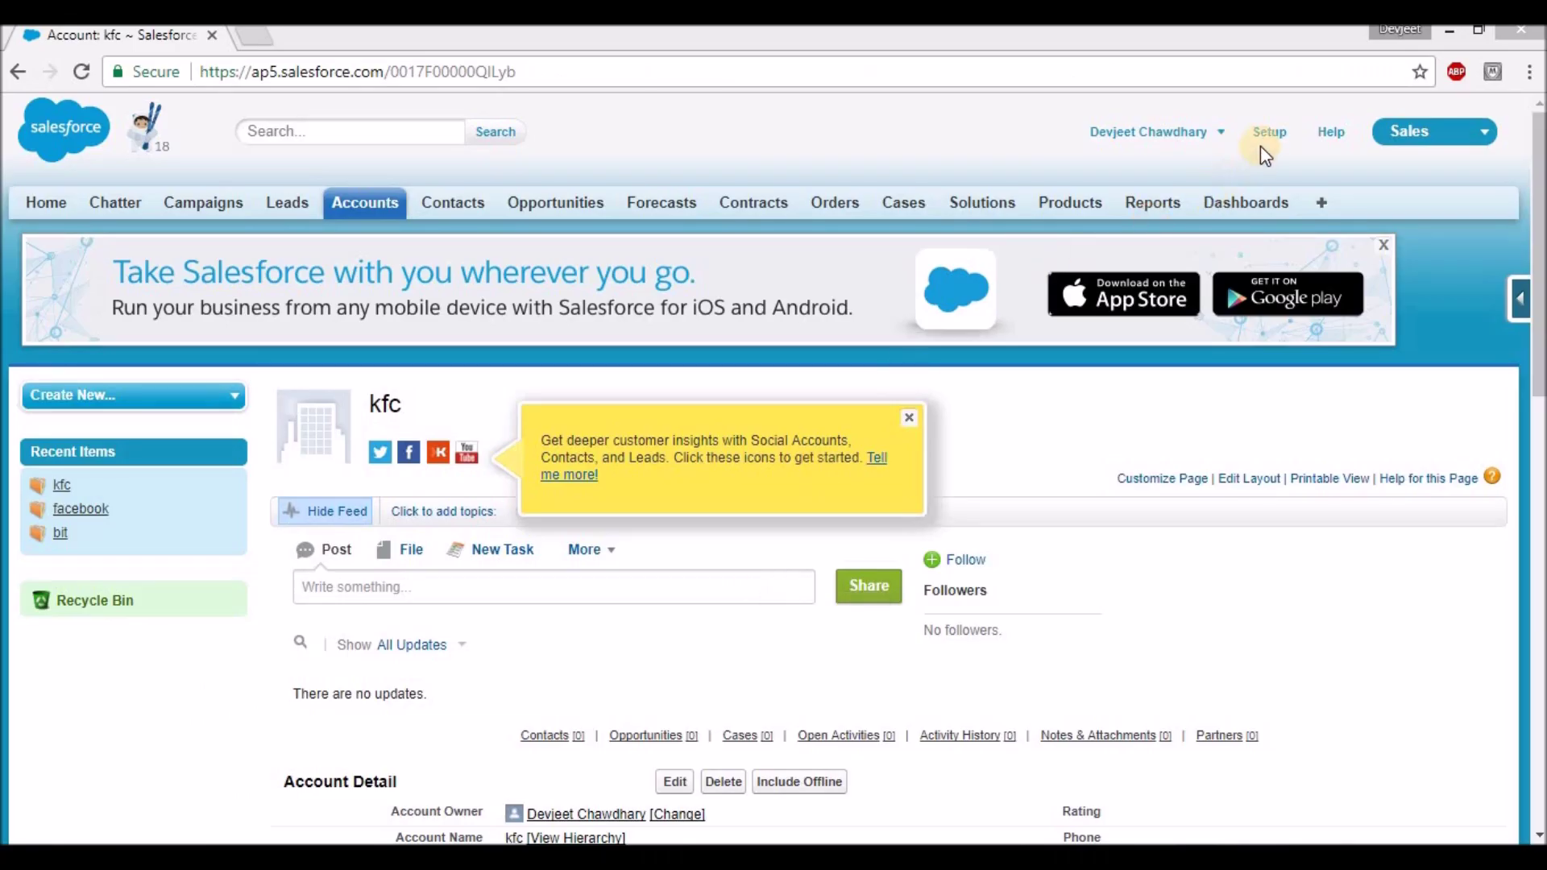
# - Go to Setup and open the Apps page from the Create options under Build
pyautogui.click(1268, 139)
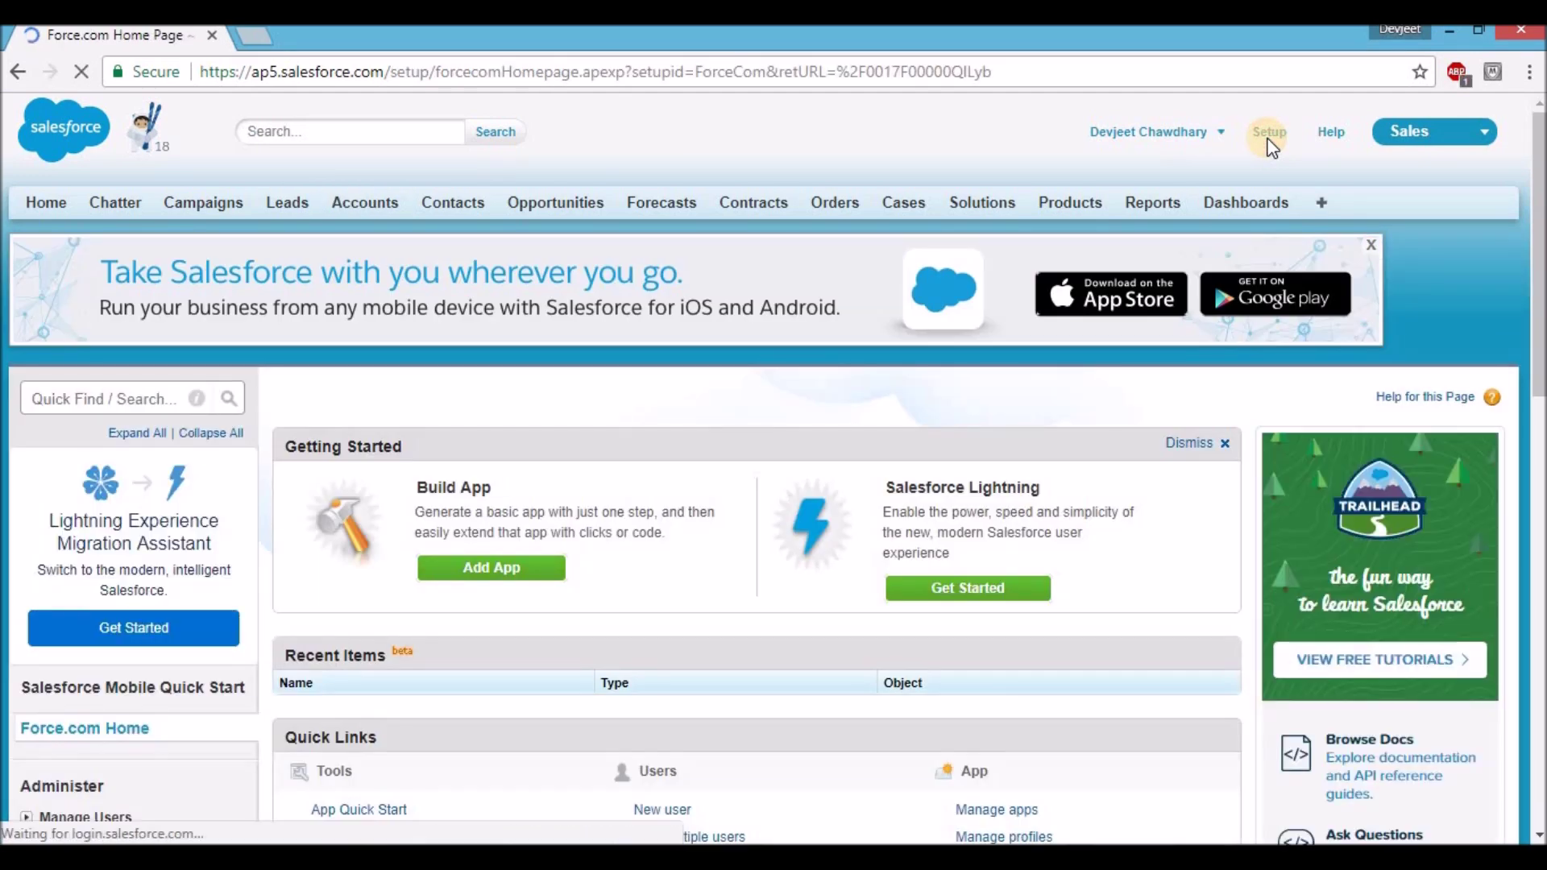
pyautogui.scroll(-7, 633, 312)
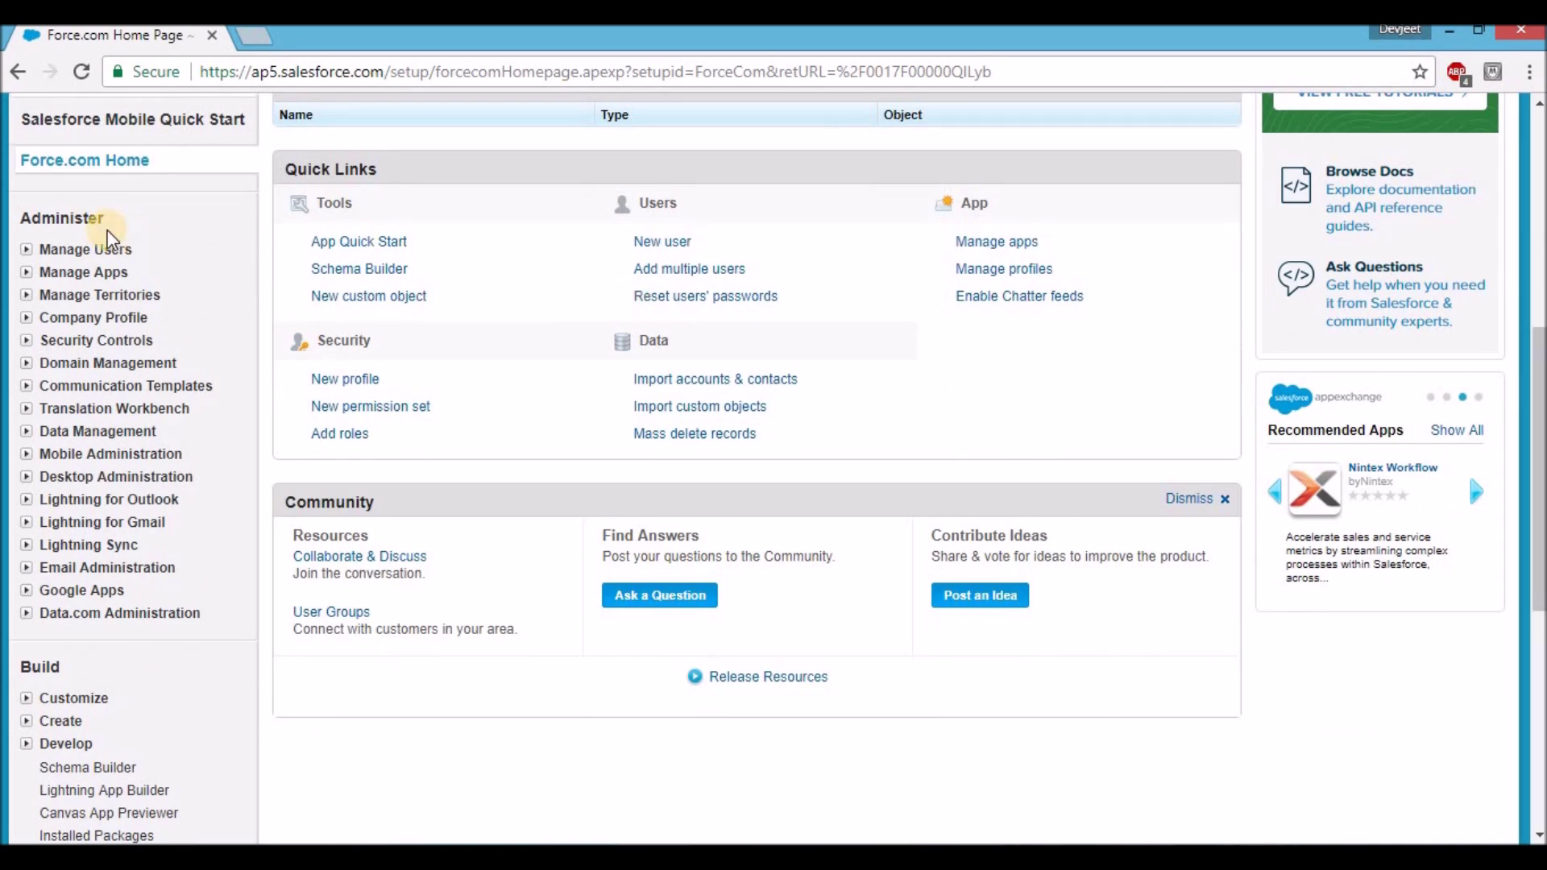
pyautogui.scroll(-3, 109, 239)
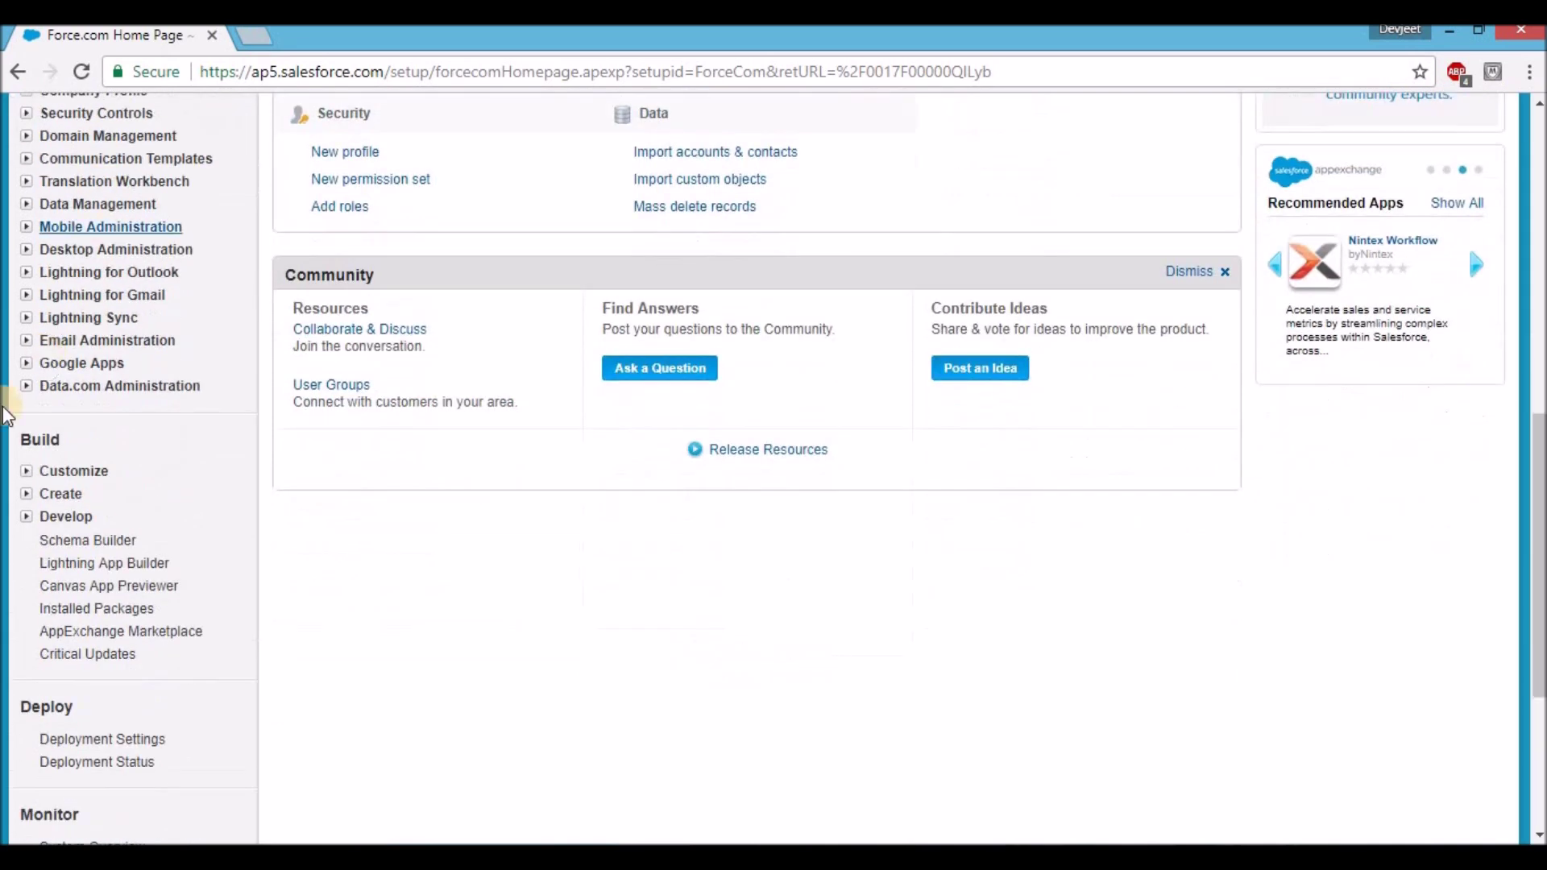
pyautogui.click(28, 495)
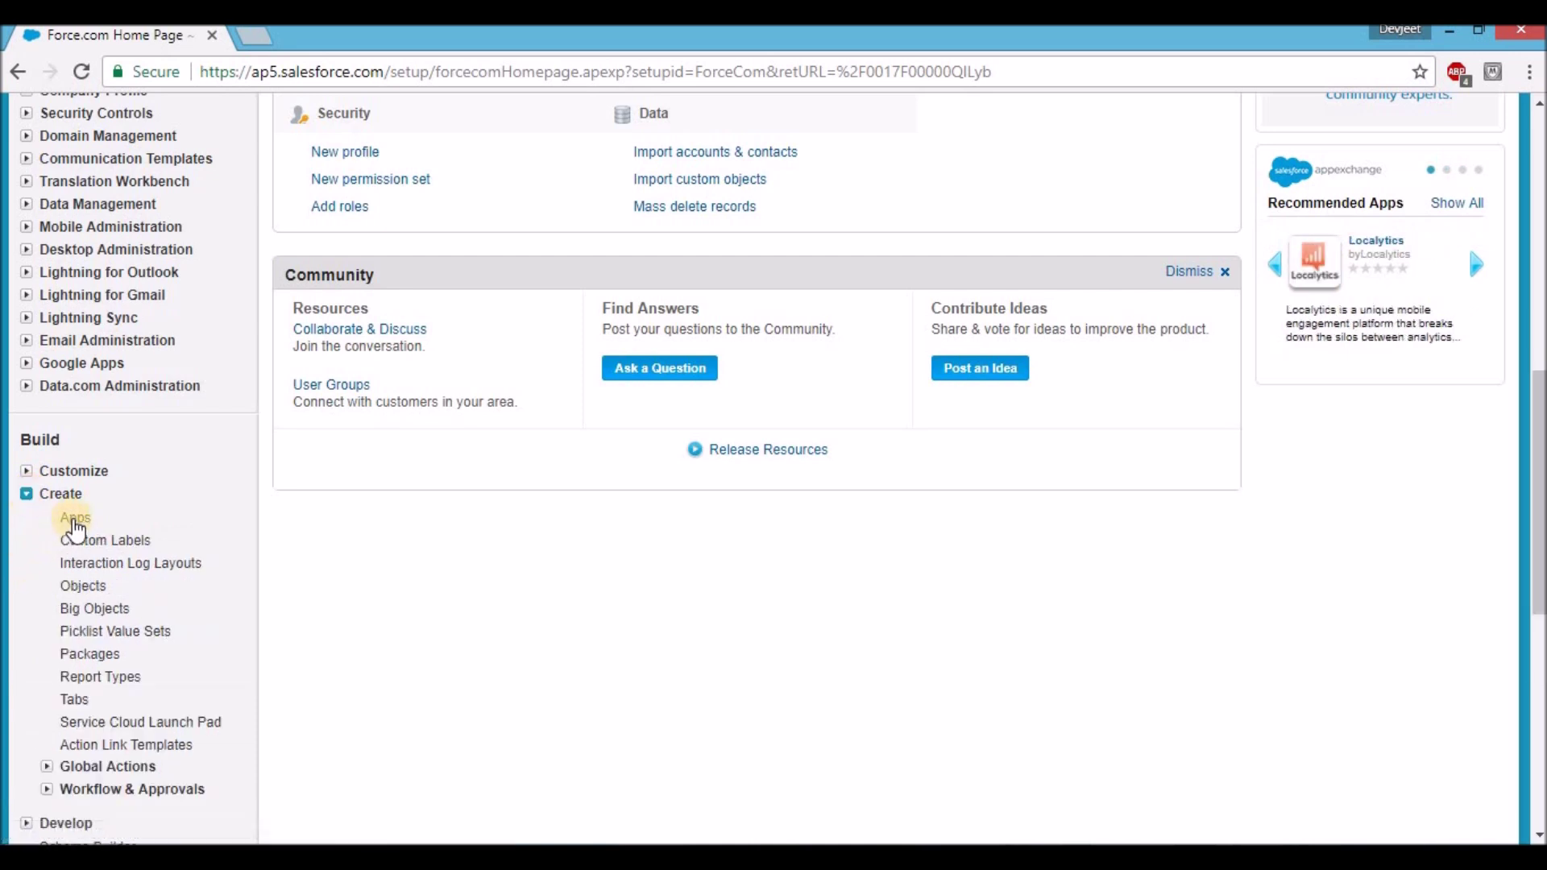
pyautogui.click(75, 520)
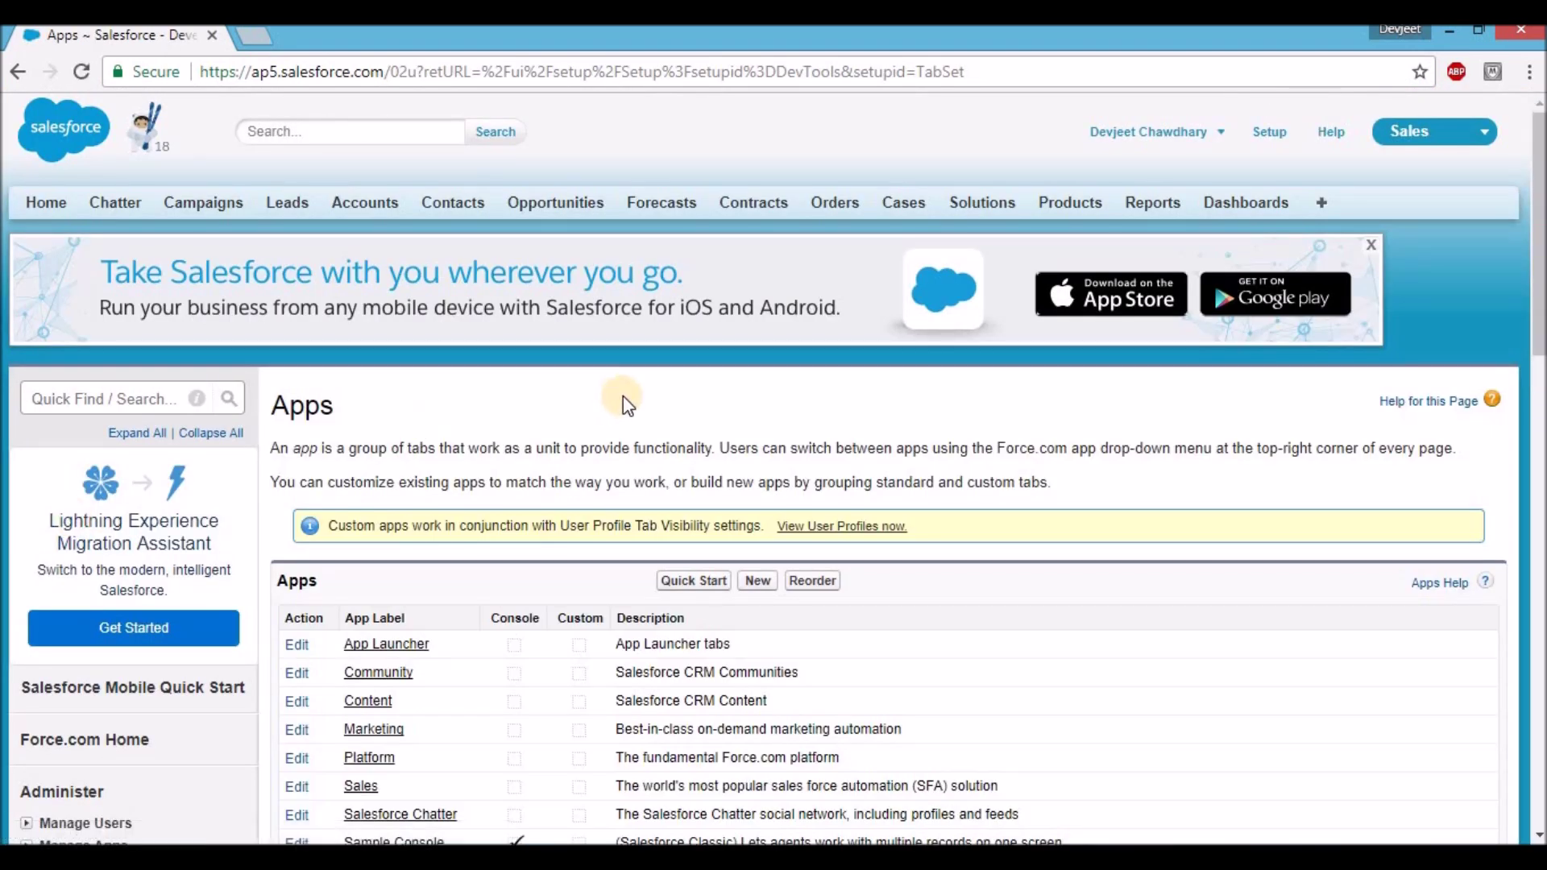
# - Start a new app of the Custom app type and continue to its details
pyautogui.scroll(-5, 622, 395)
pyautogui.scroll(2, 626, 390)
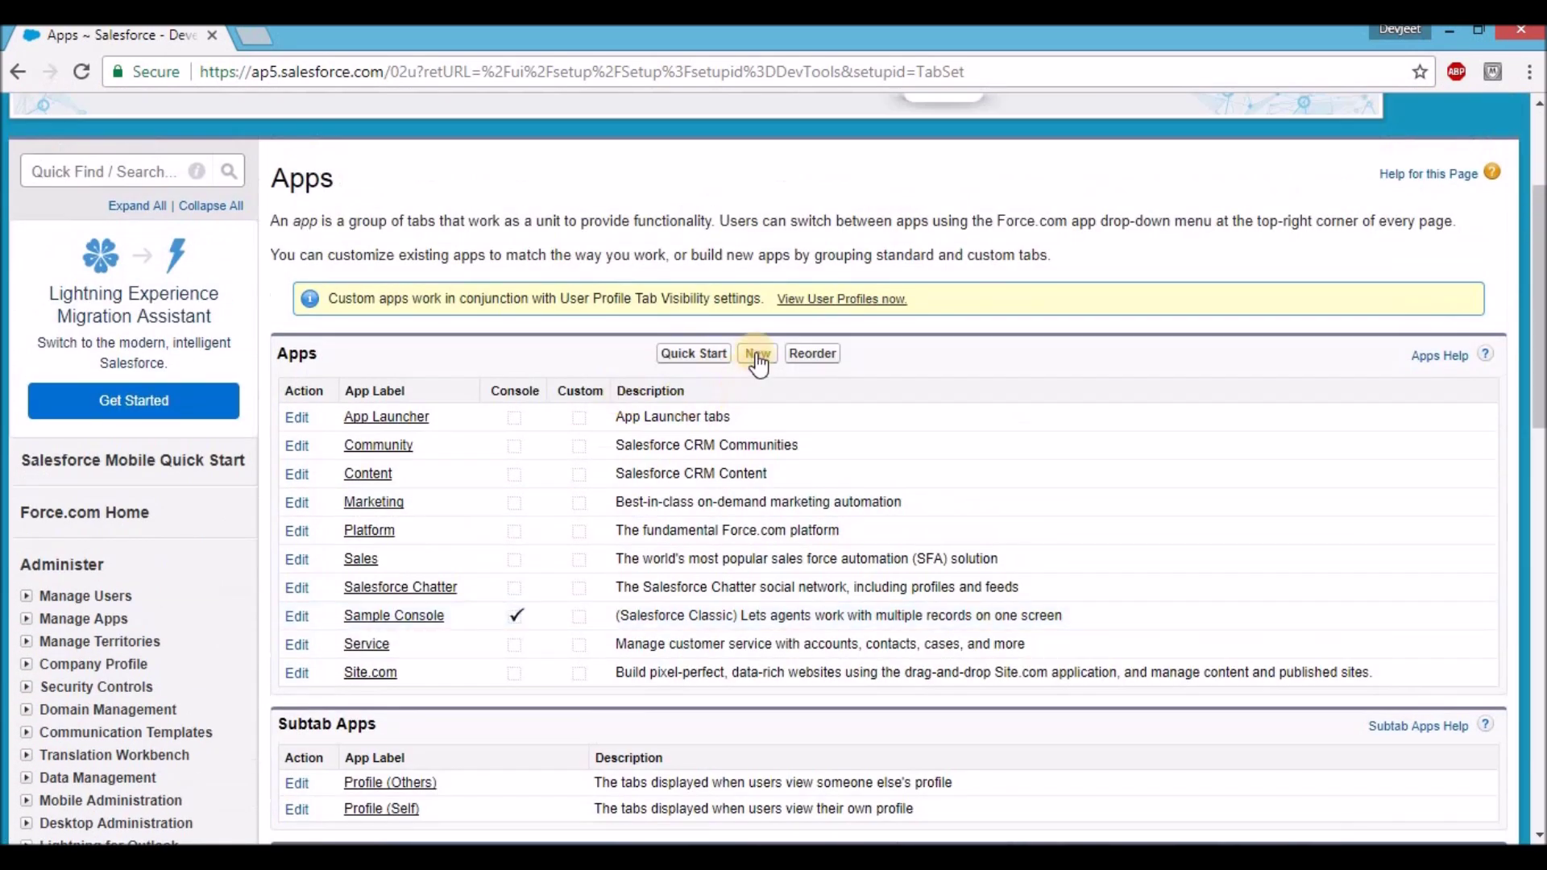
pyautogui.click(757, 371)
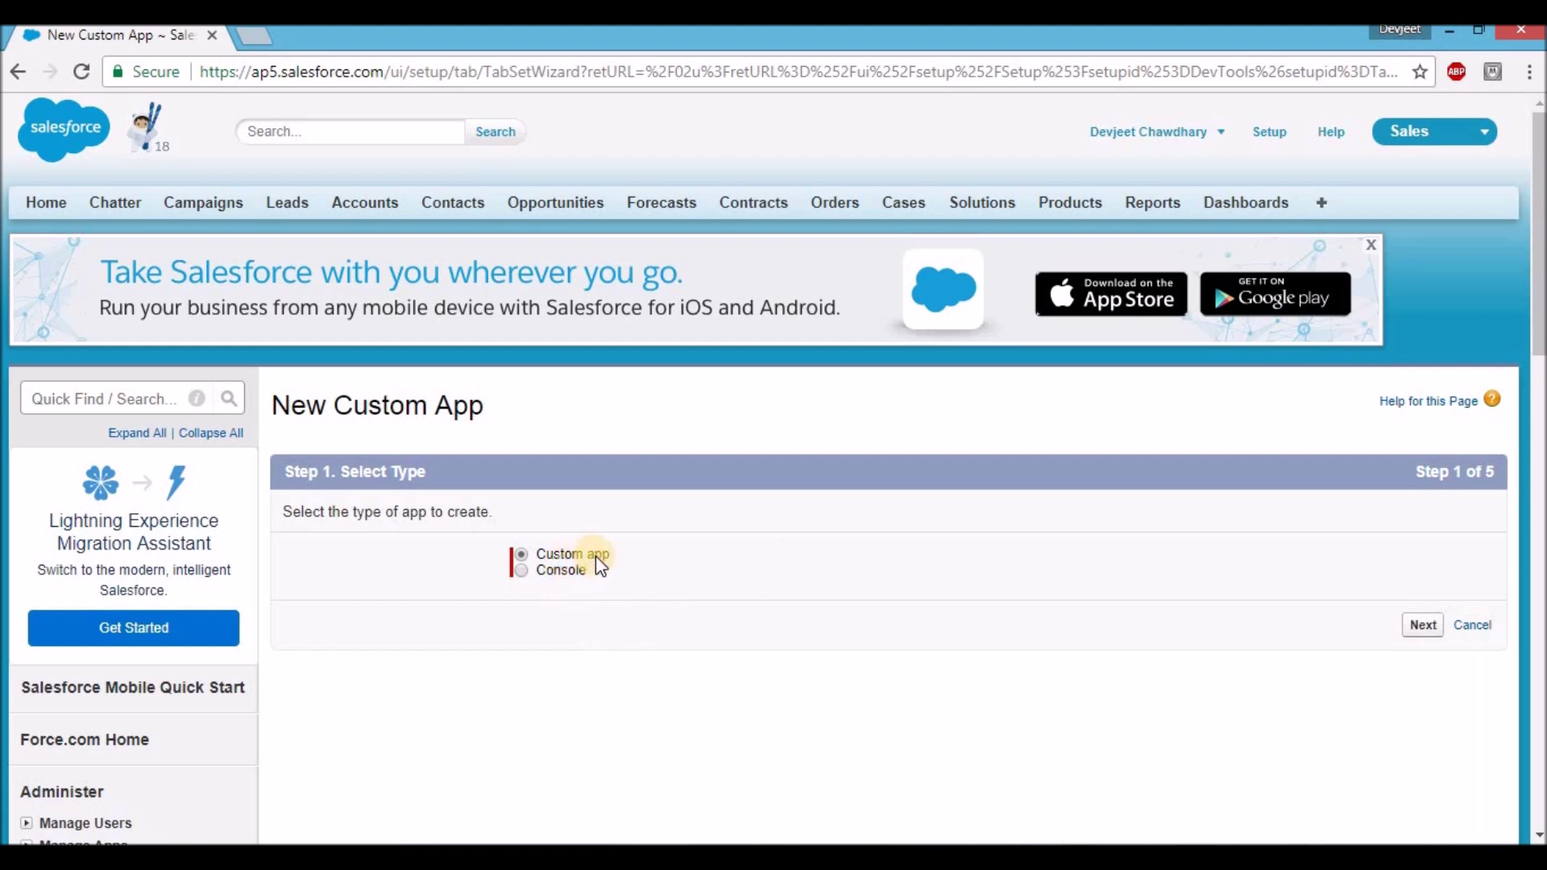
pyautogui.click(1441, 627)
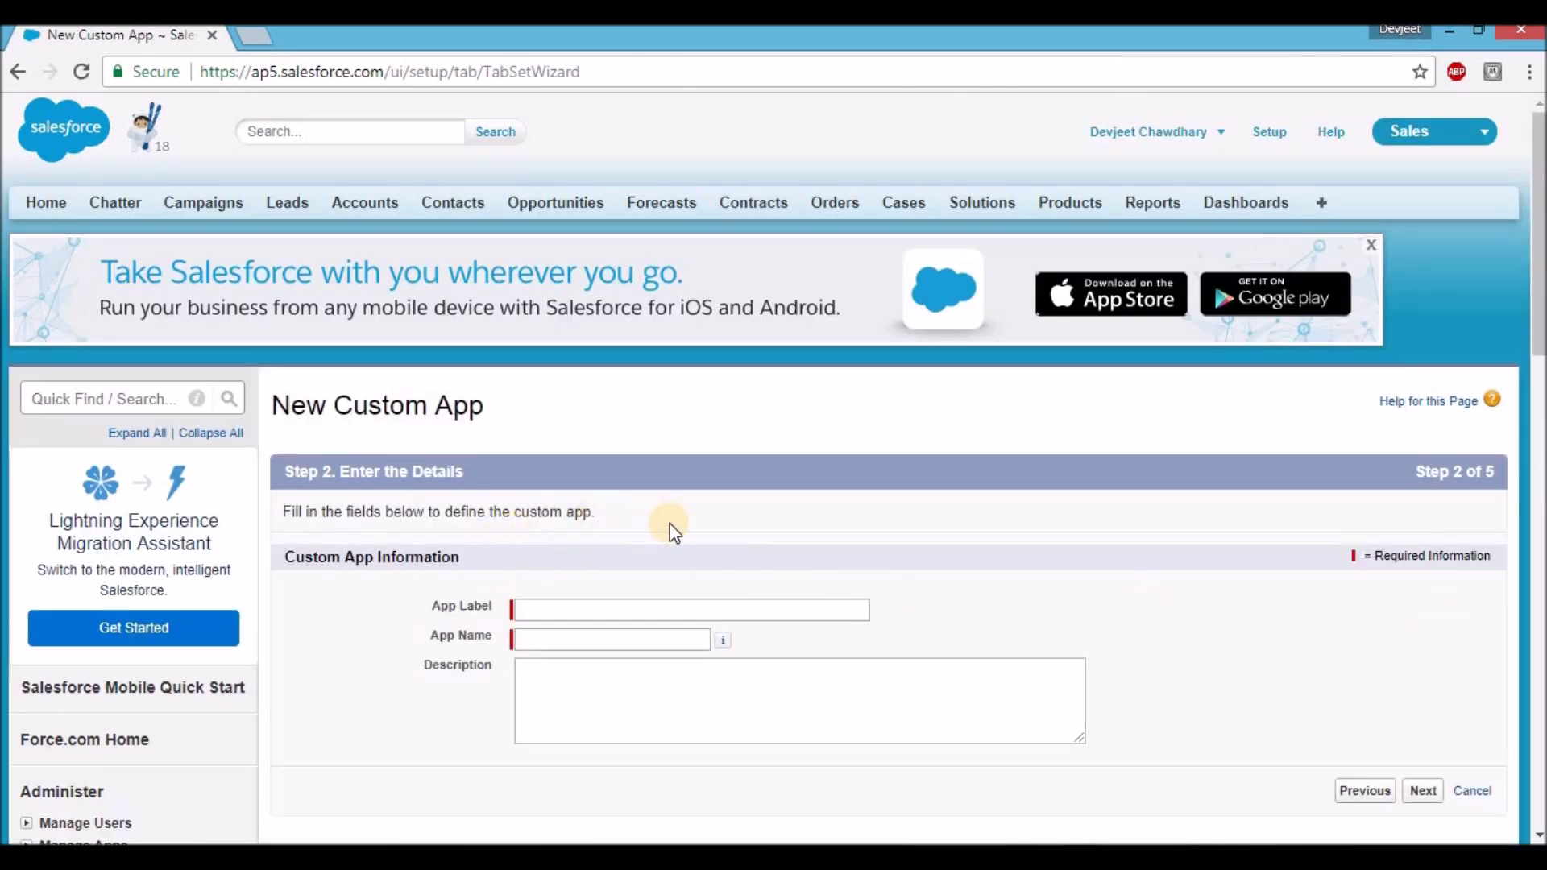
# - Set the app label to "School Management" and the description to "This is my first application"
pyautogui.scroll(-1, 706, 522)
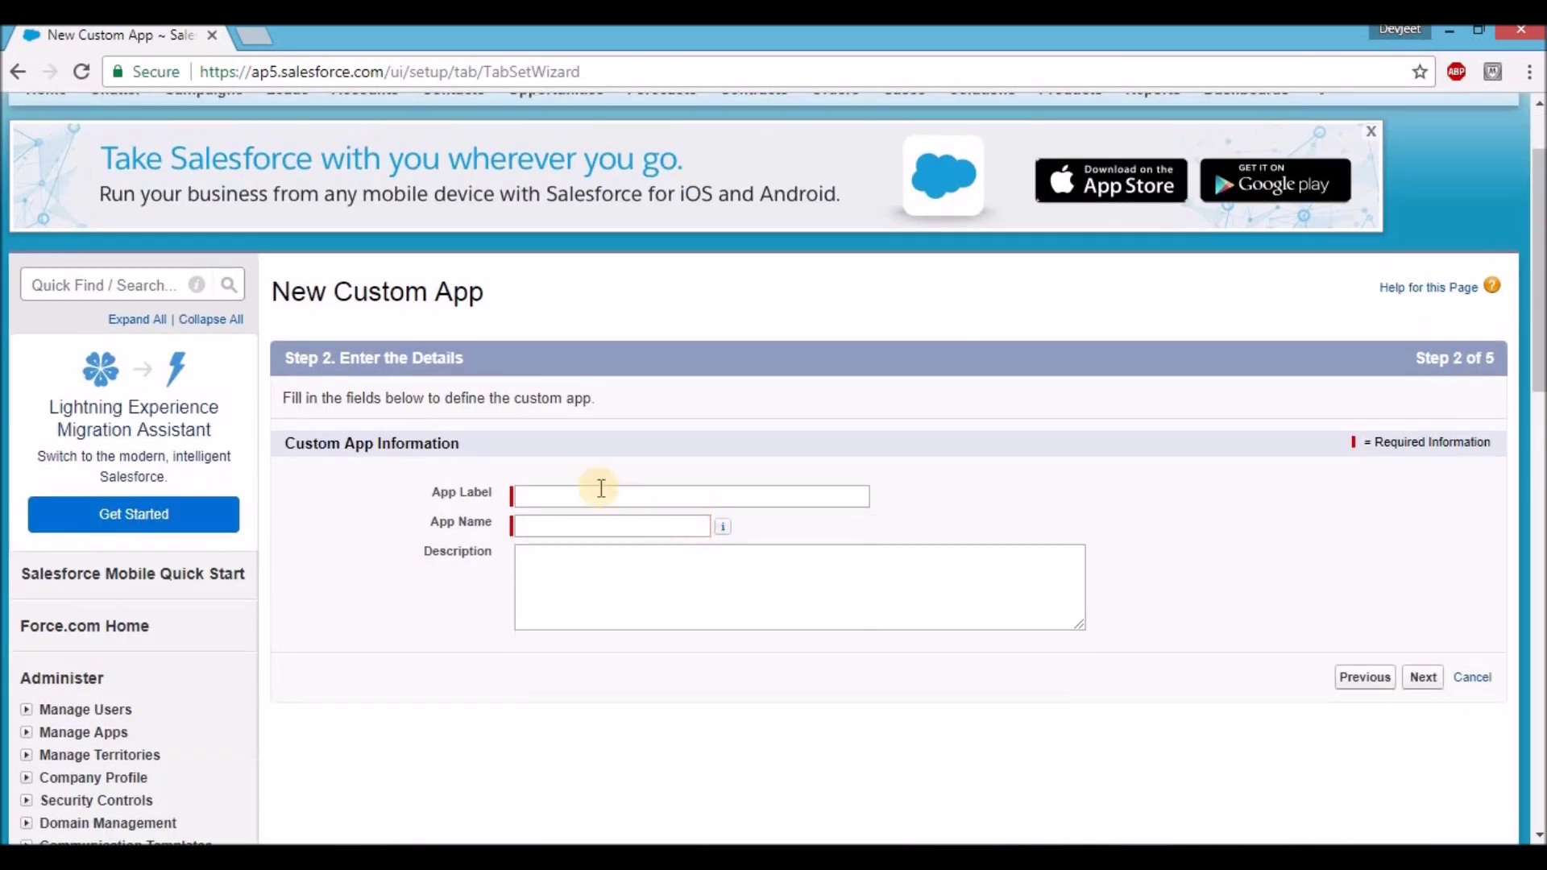
pyautogui.click(564, 488)
pyautogui.write('School Management')
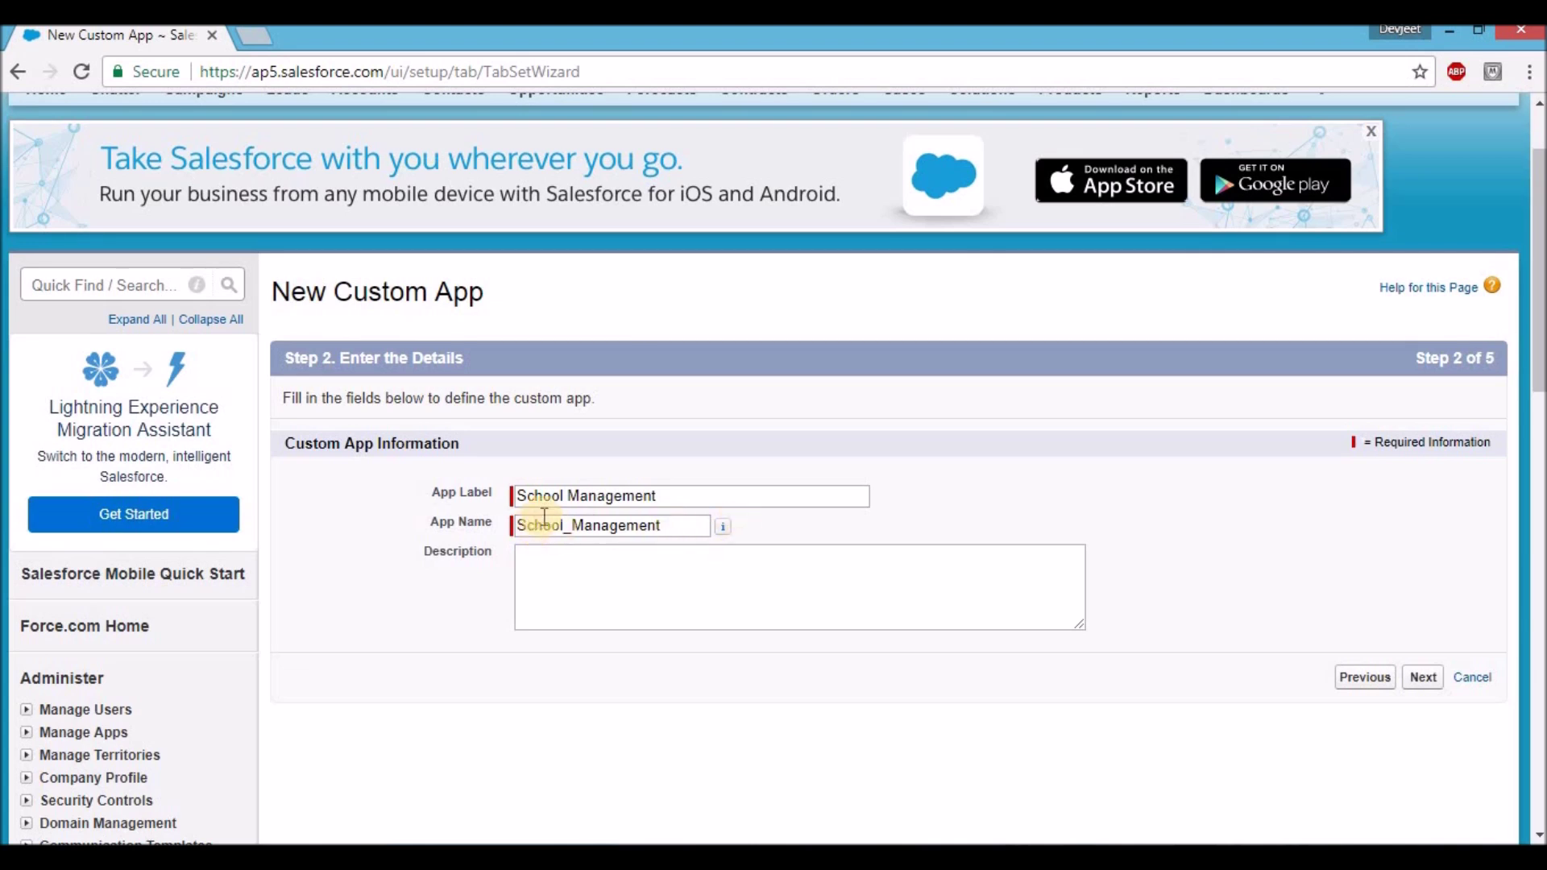
pyautogui.moveTo(723, 526)
pyautogui.click(623, 562)
pyautogui.write('This is')
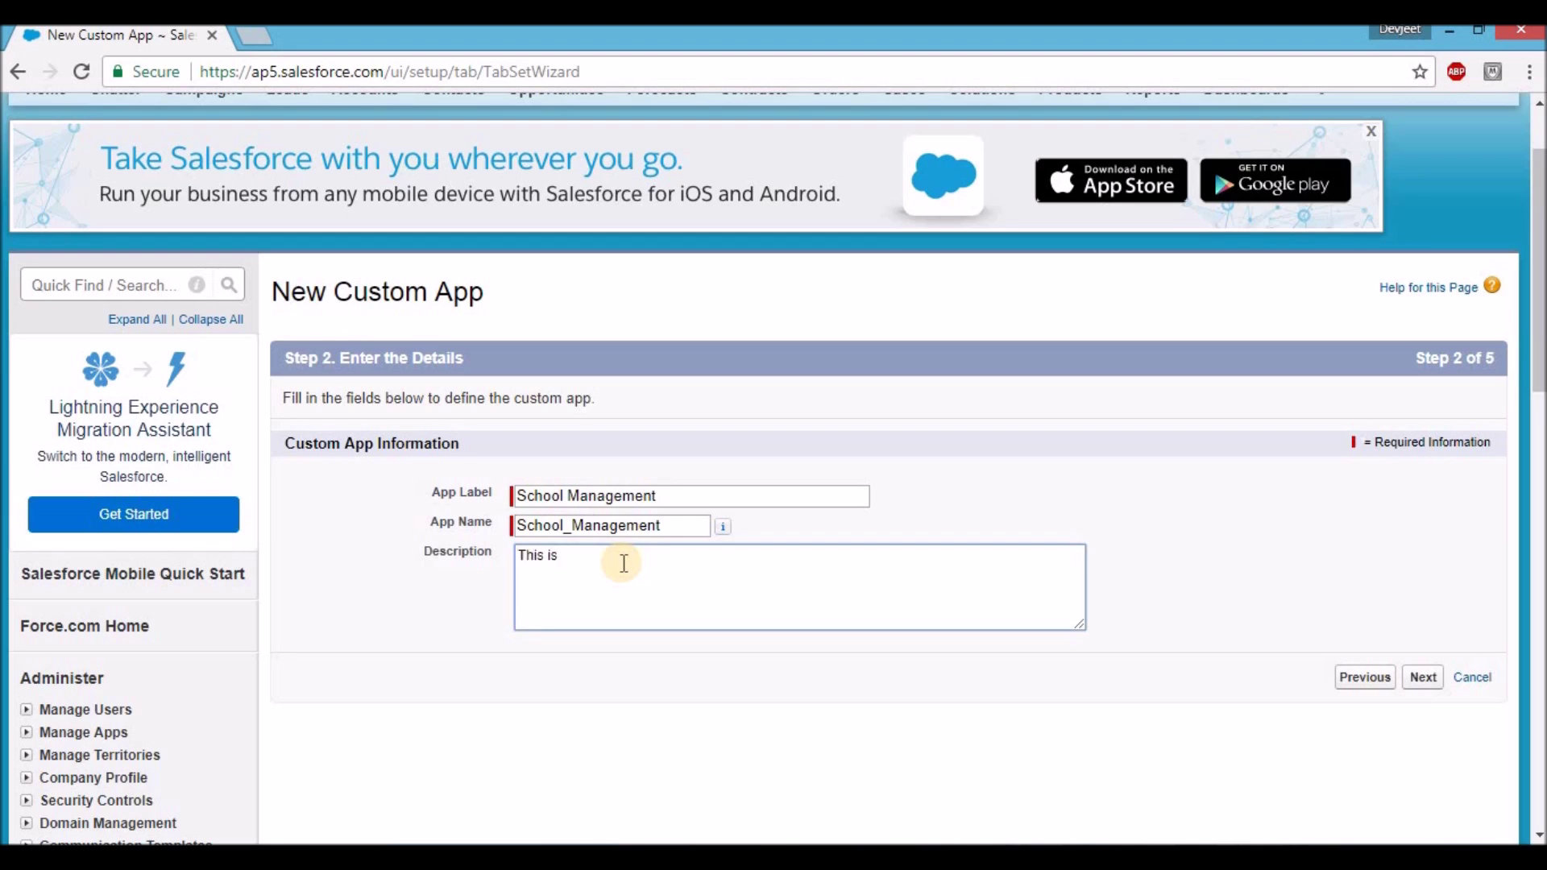
pyautogui.write(' my first application')
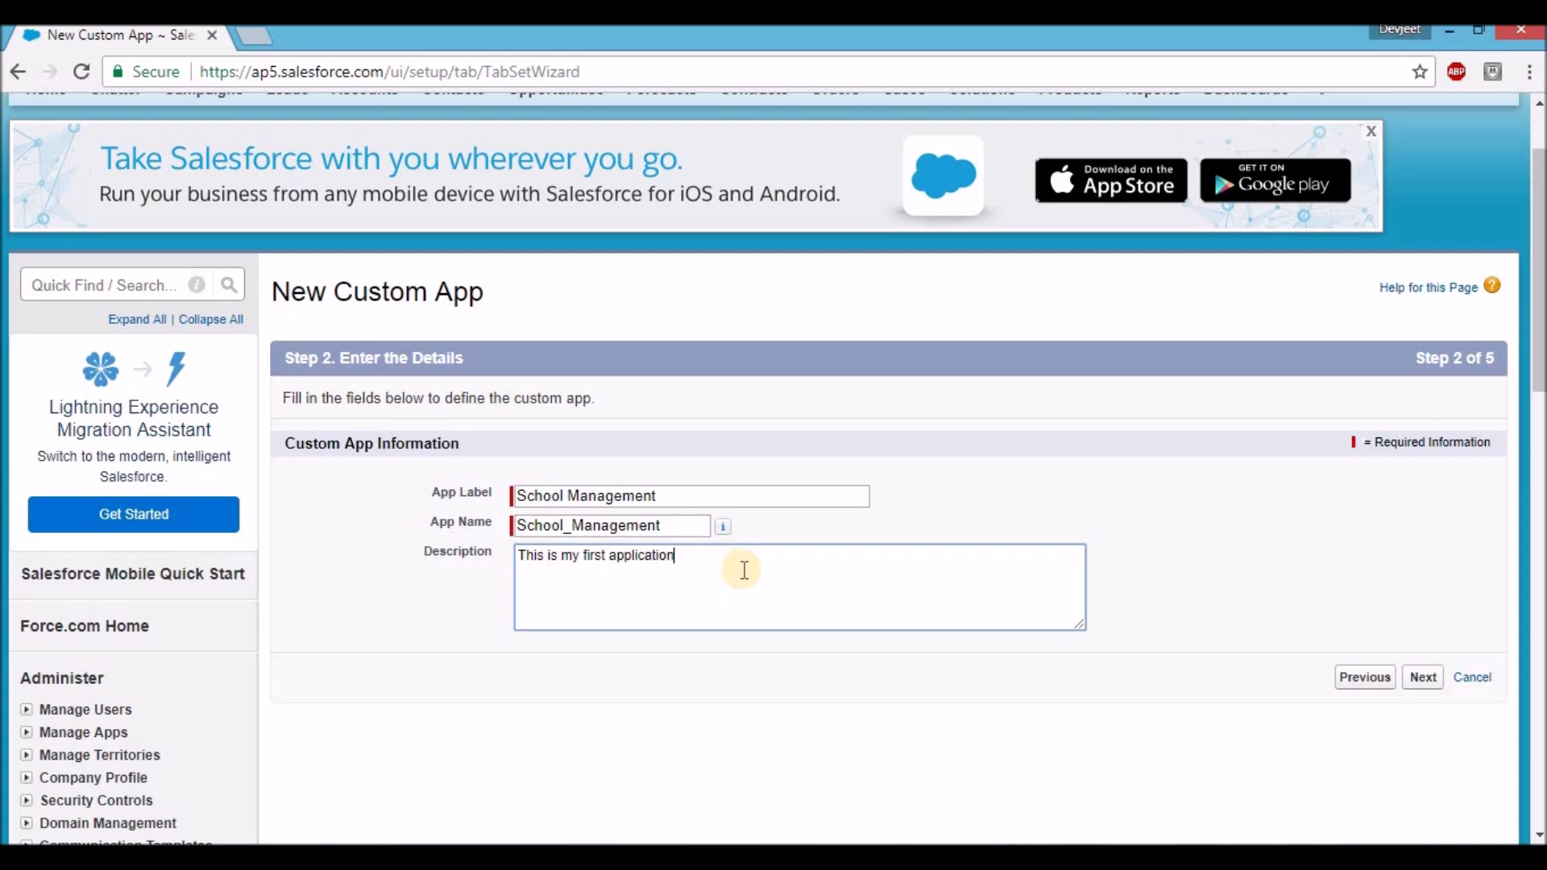
# - Continue without inserting a custom logo and add the Accounts and Opportunities tabs to the new app
pyautogui.click(1425, 678)
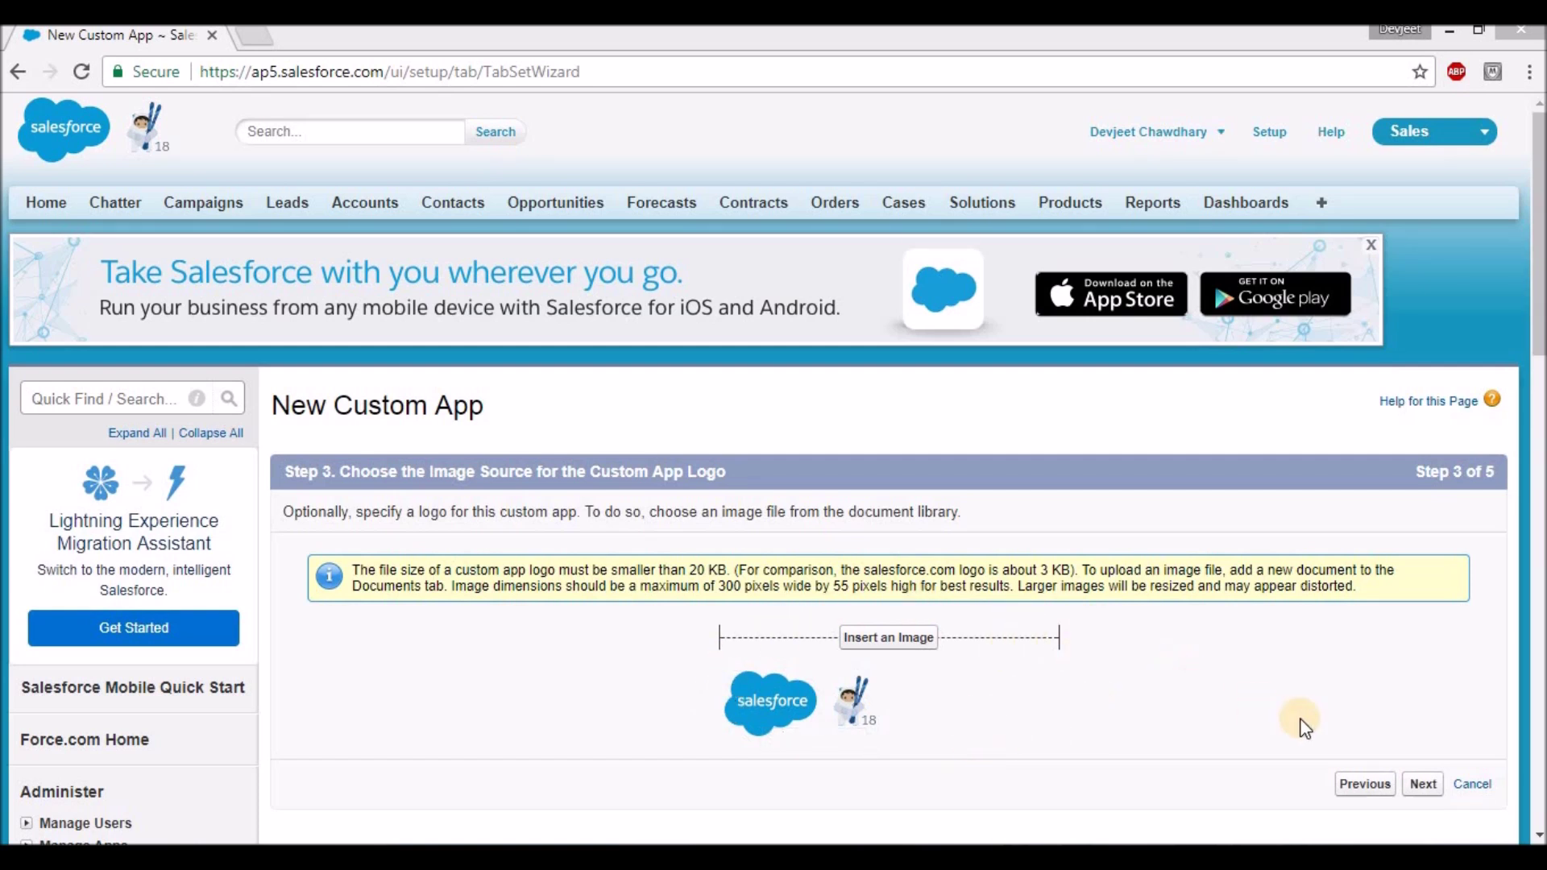
pyautogui.click(1422, 785)
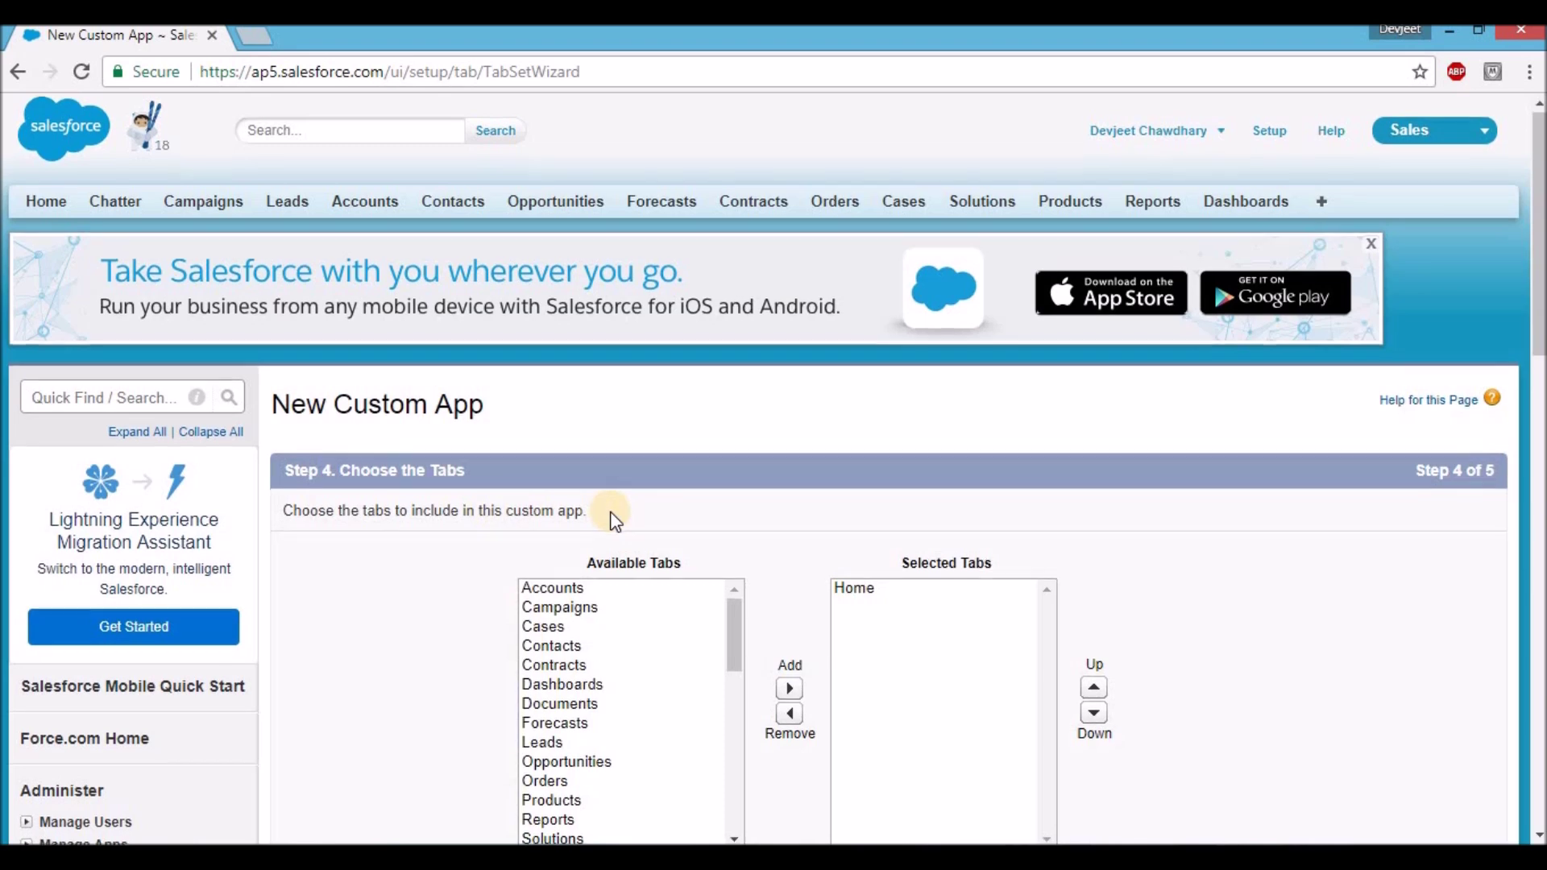
pyautogui.scroll(-1, 615, 523)
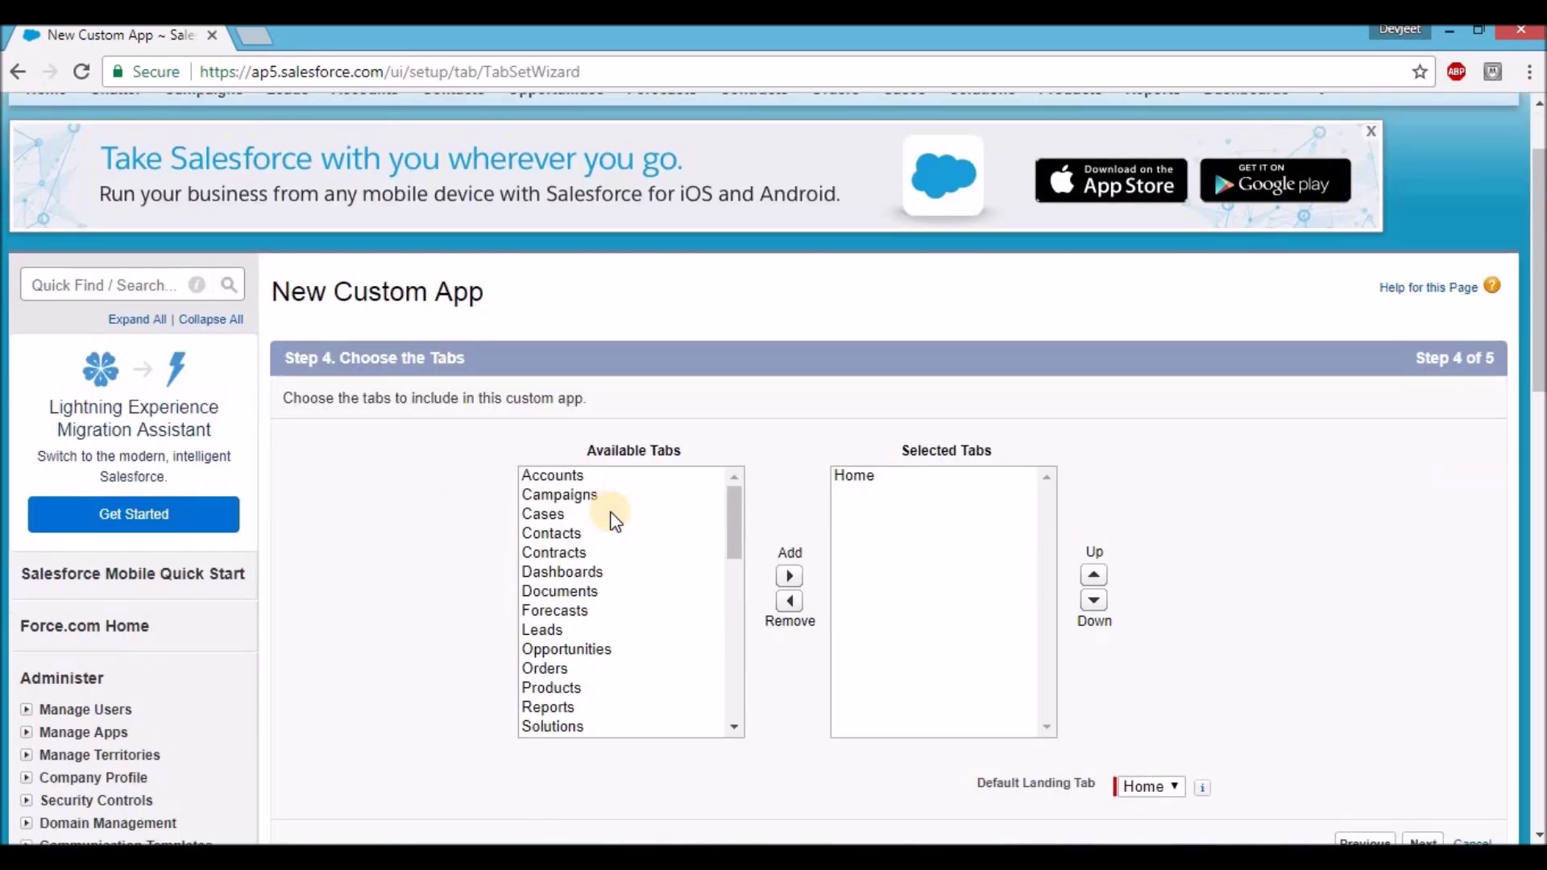
pyautogui.click(574, 477)
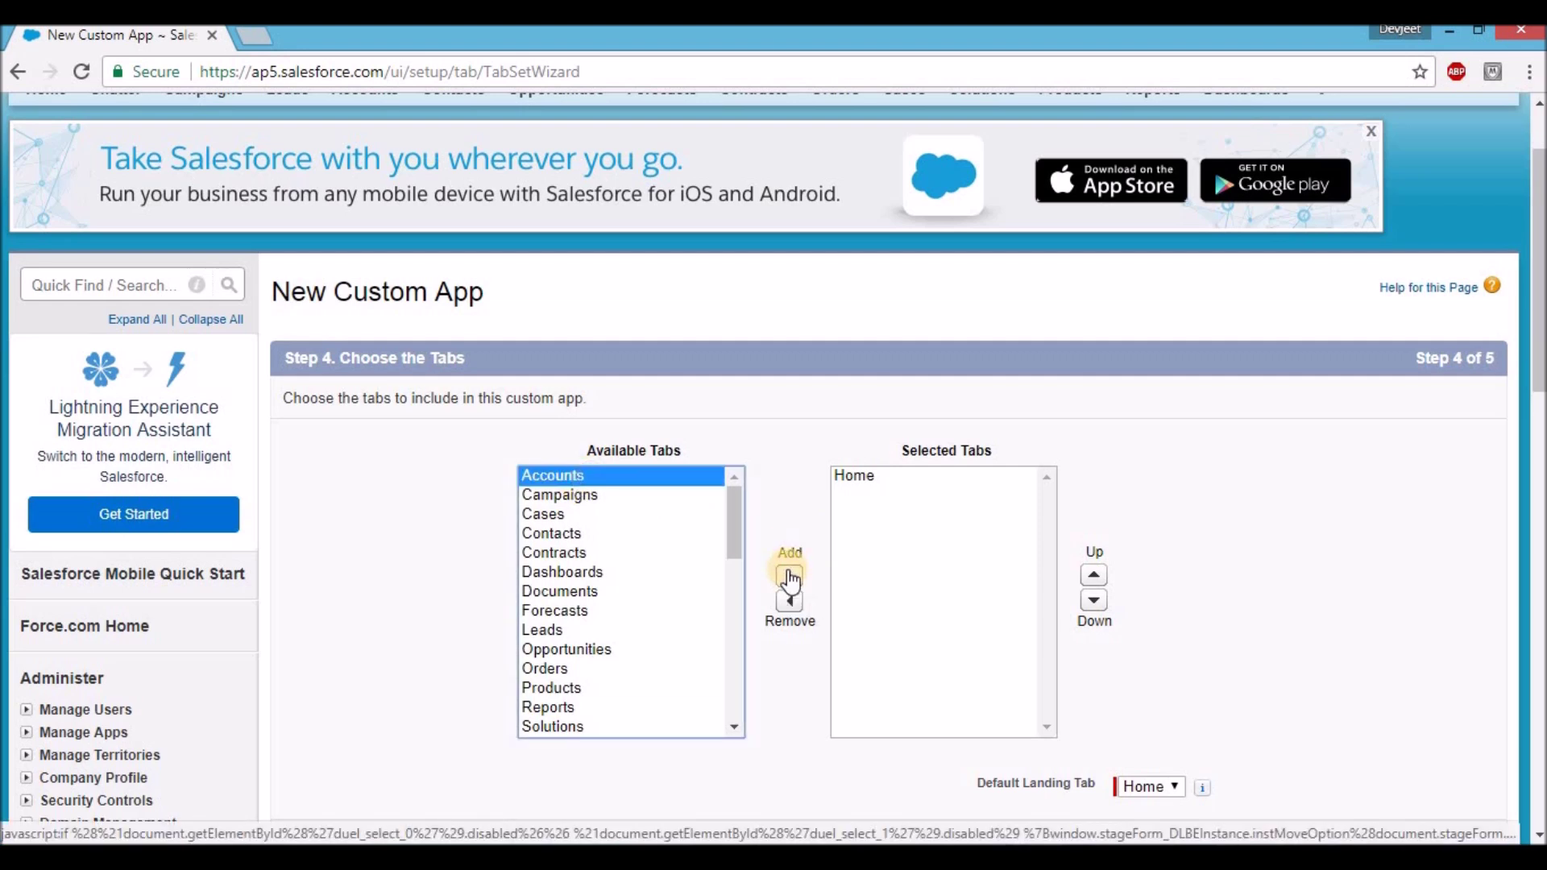
pyautogui.click(789, 581)
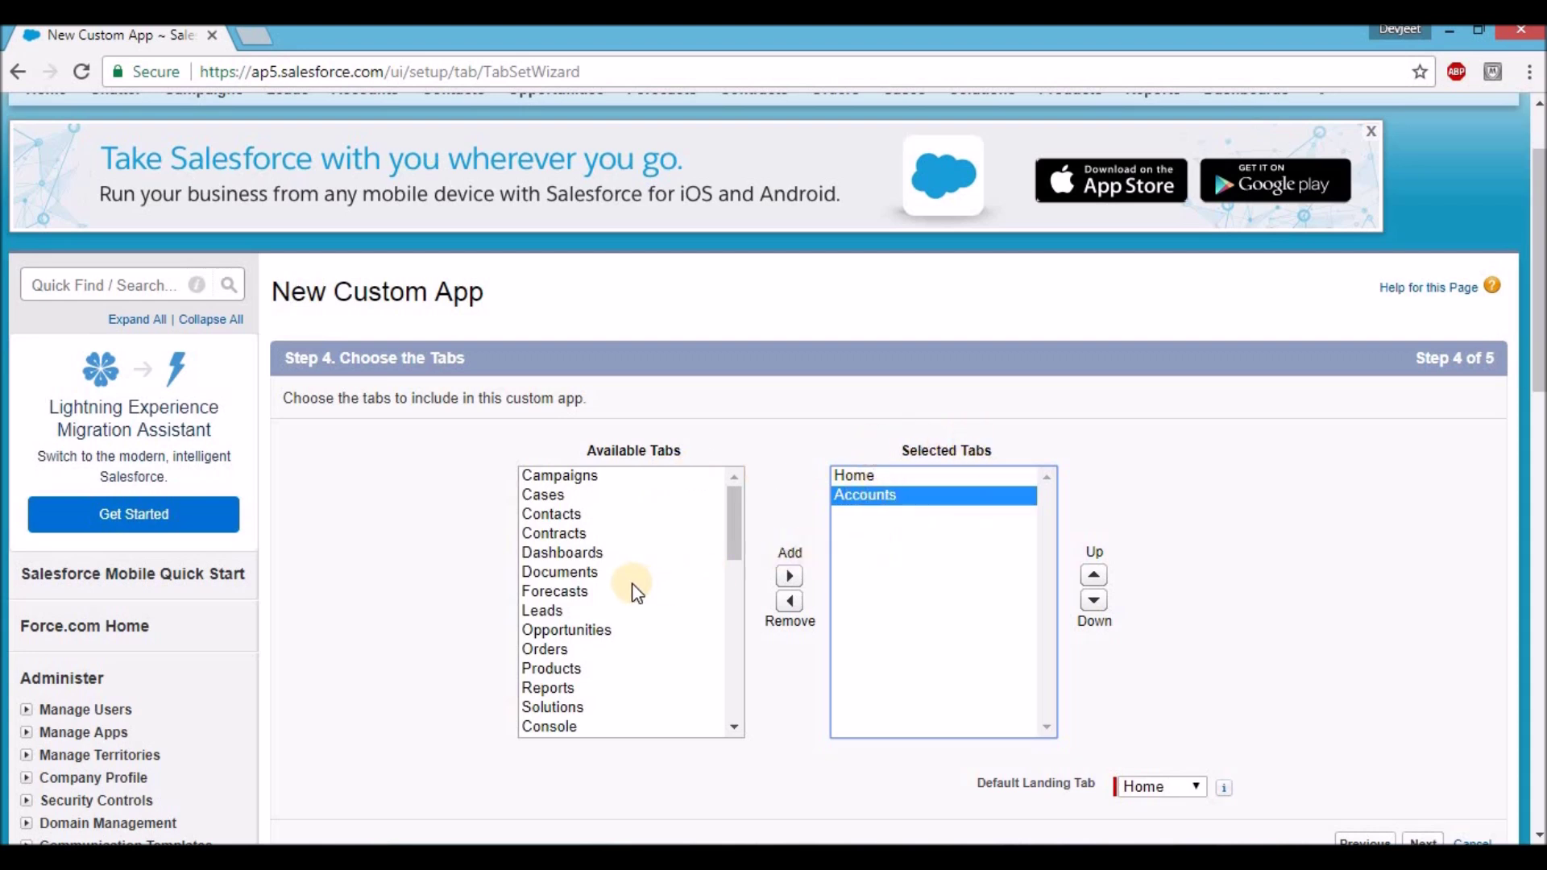
pyautogui.click(593, 630)
pyautogui.click(789, 576)
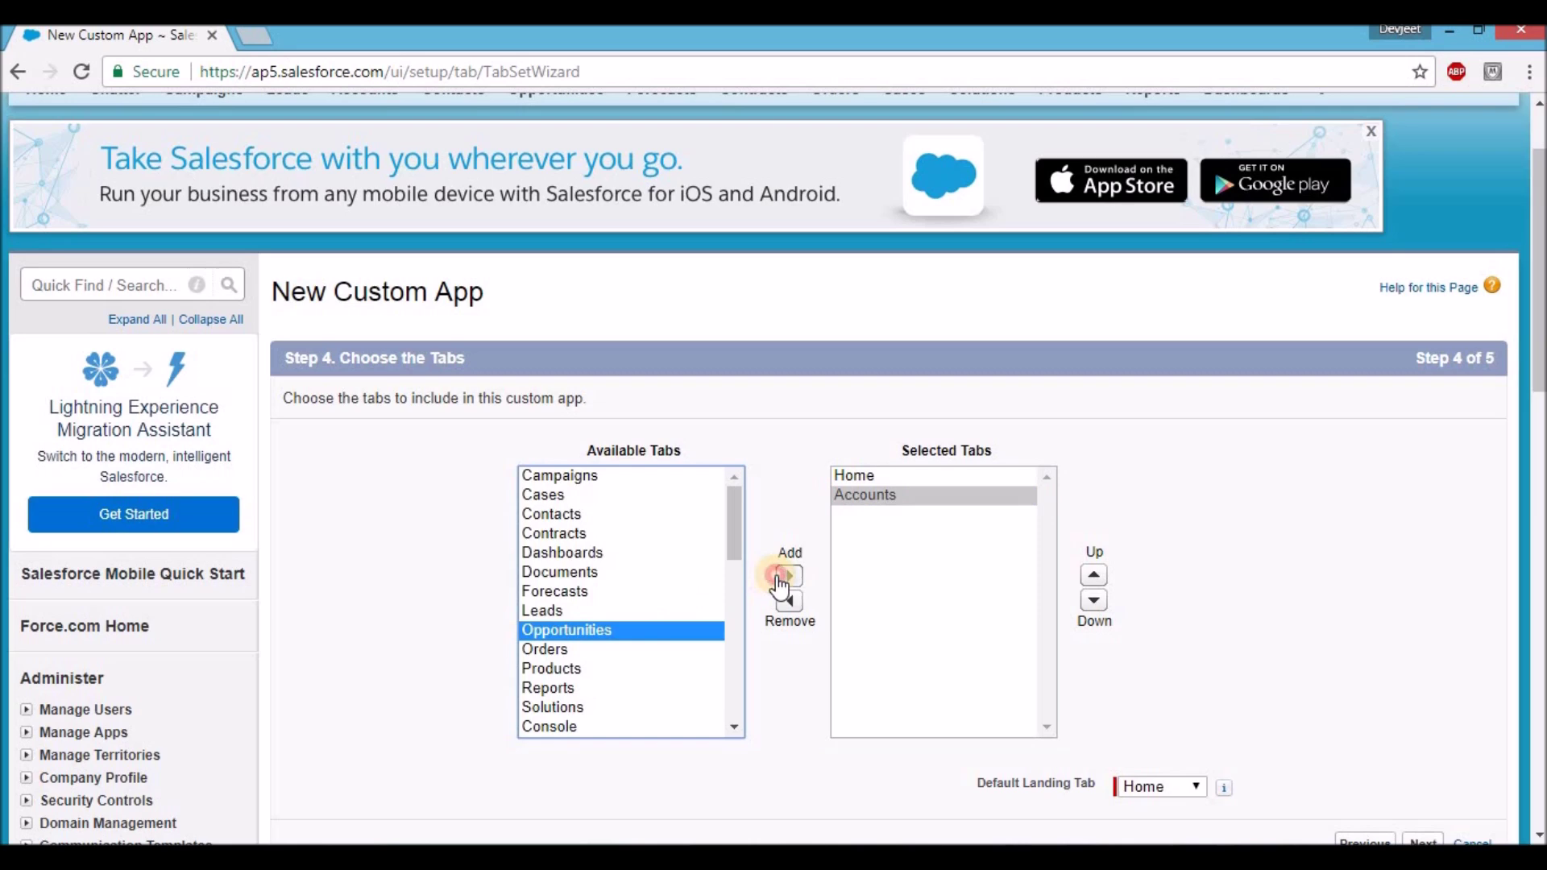
# - Keep Home as the default landing tab and continue to the app's profile assignment
pyautogui.scroll(-1, 948, 616)
pyautogui.scroll(-2, 947, 616)
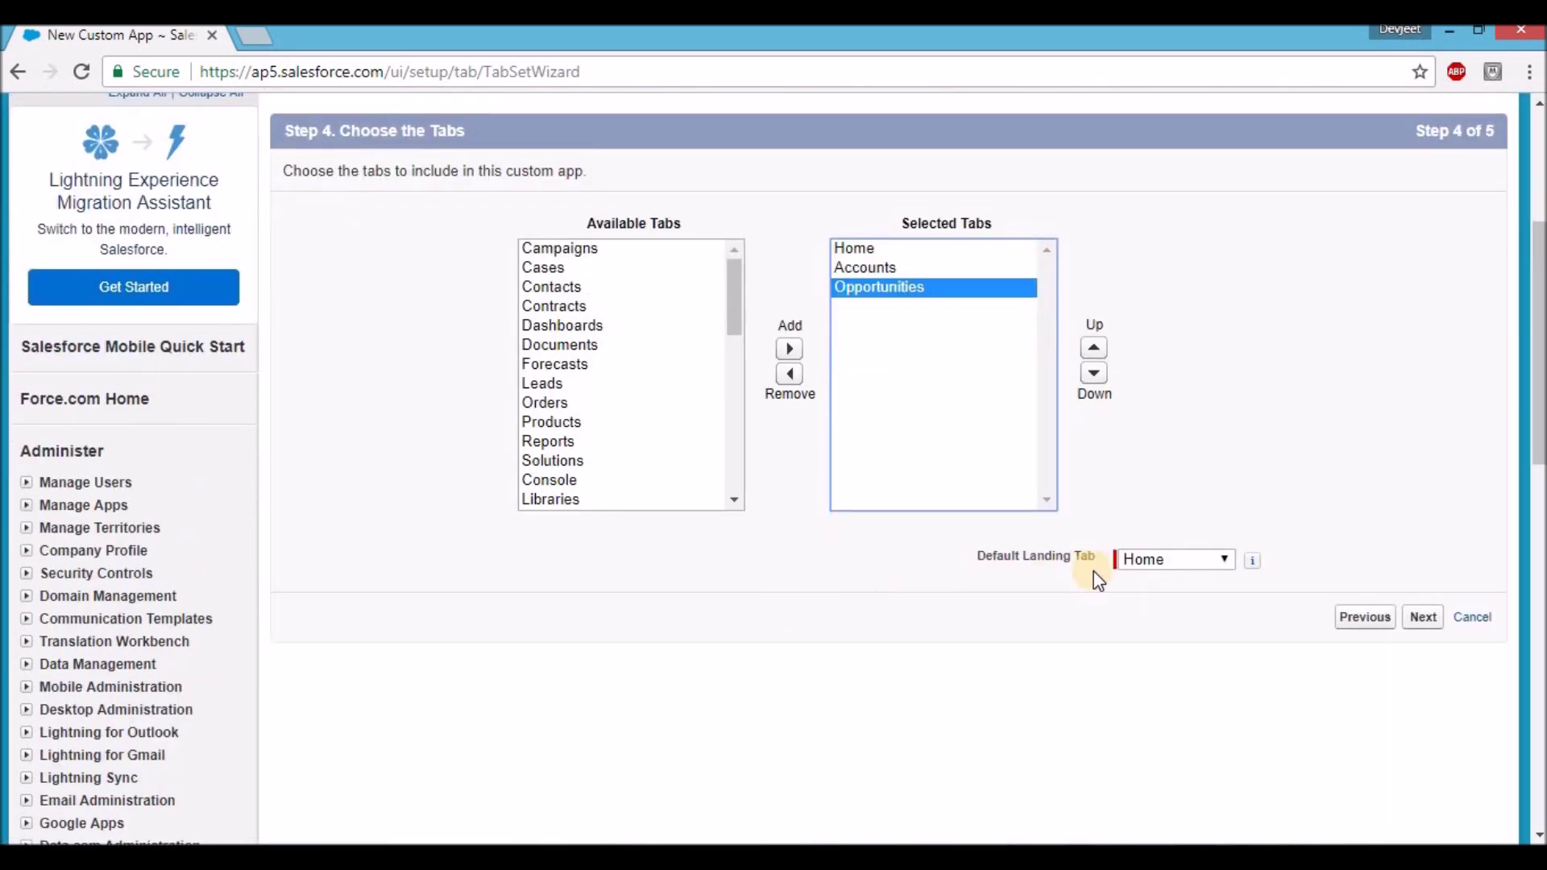
pyautogui.scroll(4, 1098, 578)
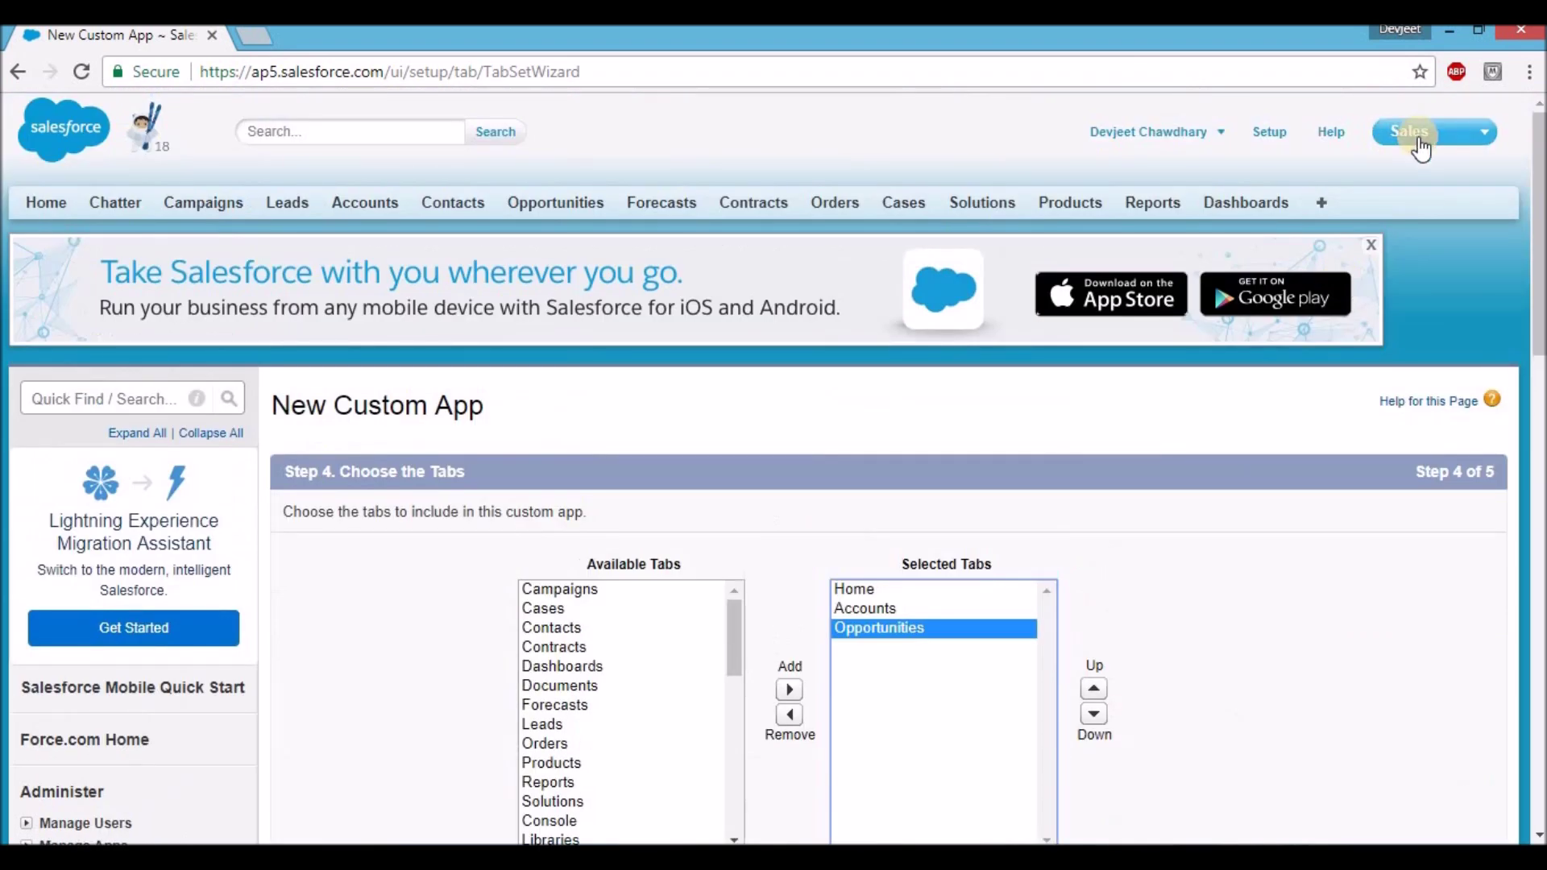
pyautogui.scroll(-5, 1421, 147)
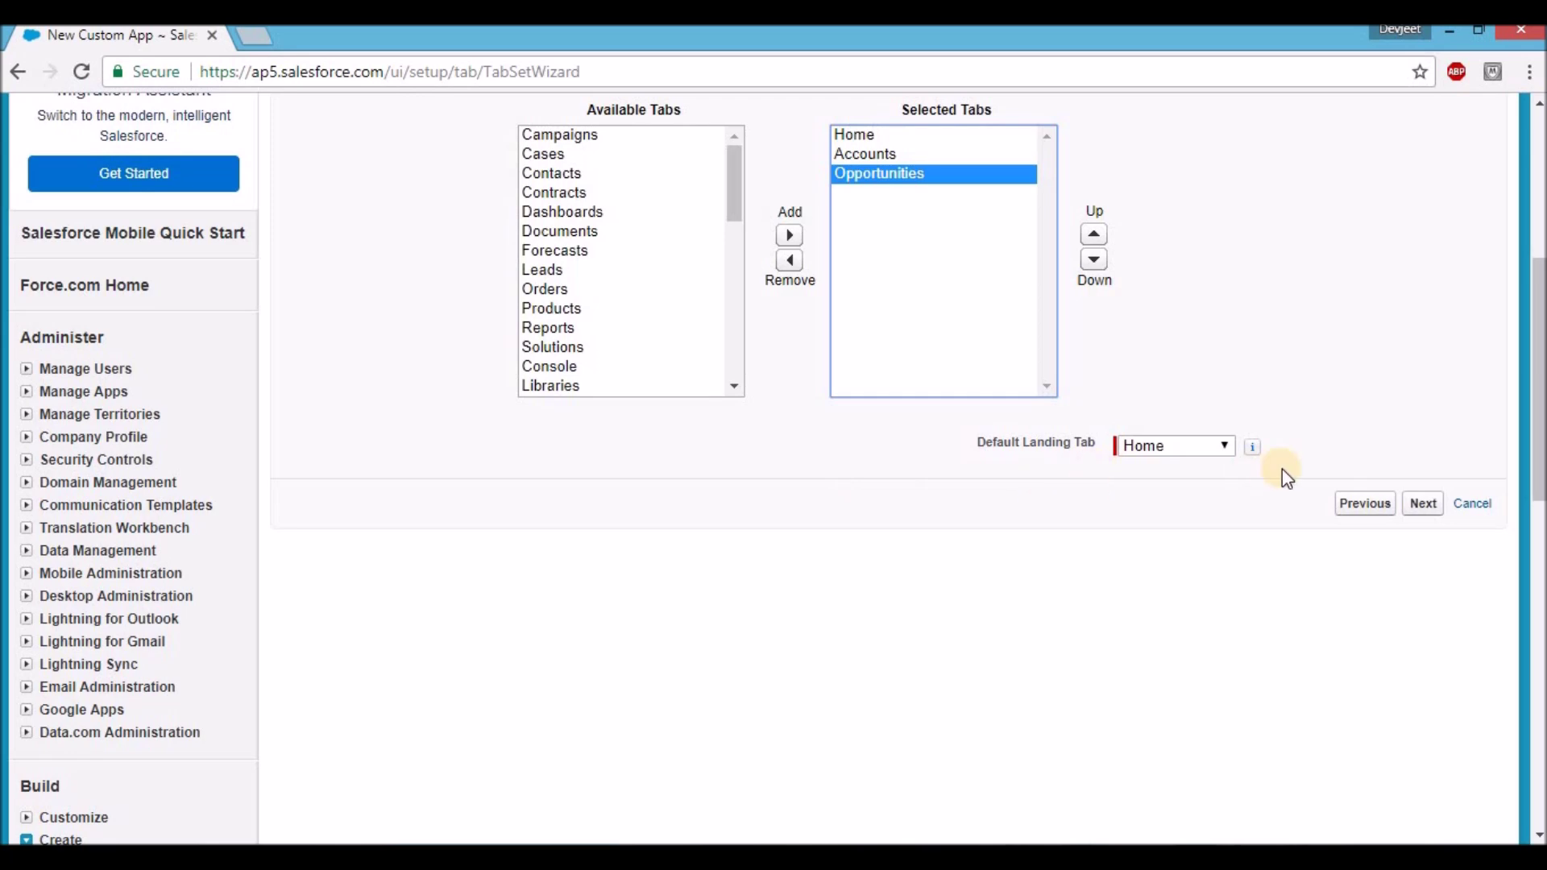
pyautogui.click(1423, 504)
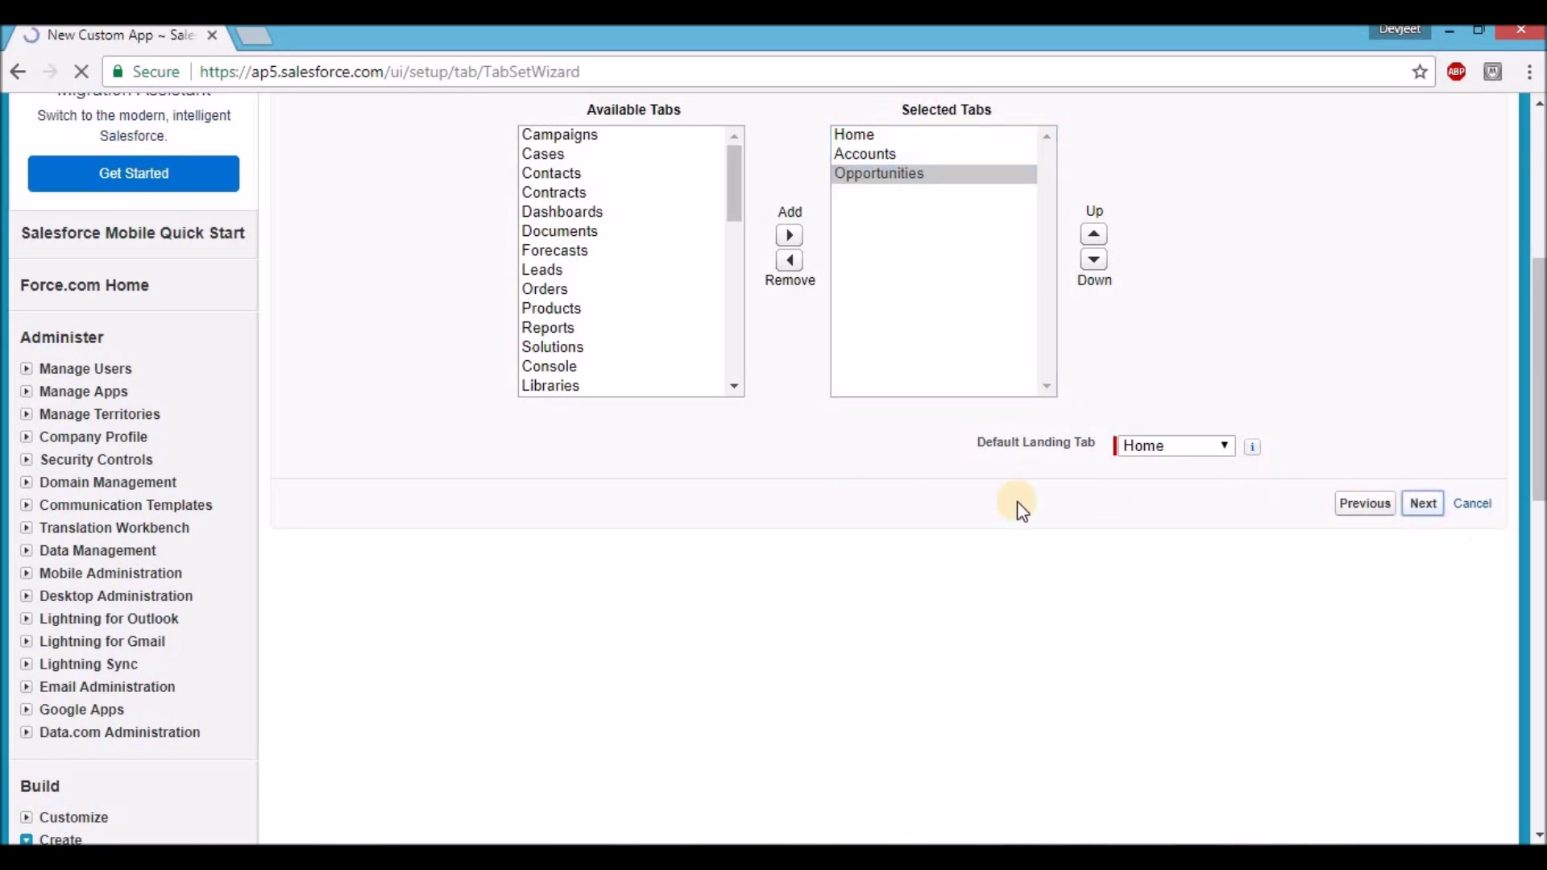
# - Make the app visible to the Analytics Cloud Integration User profile
pyautogui.scroll(-3, 896, 499)
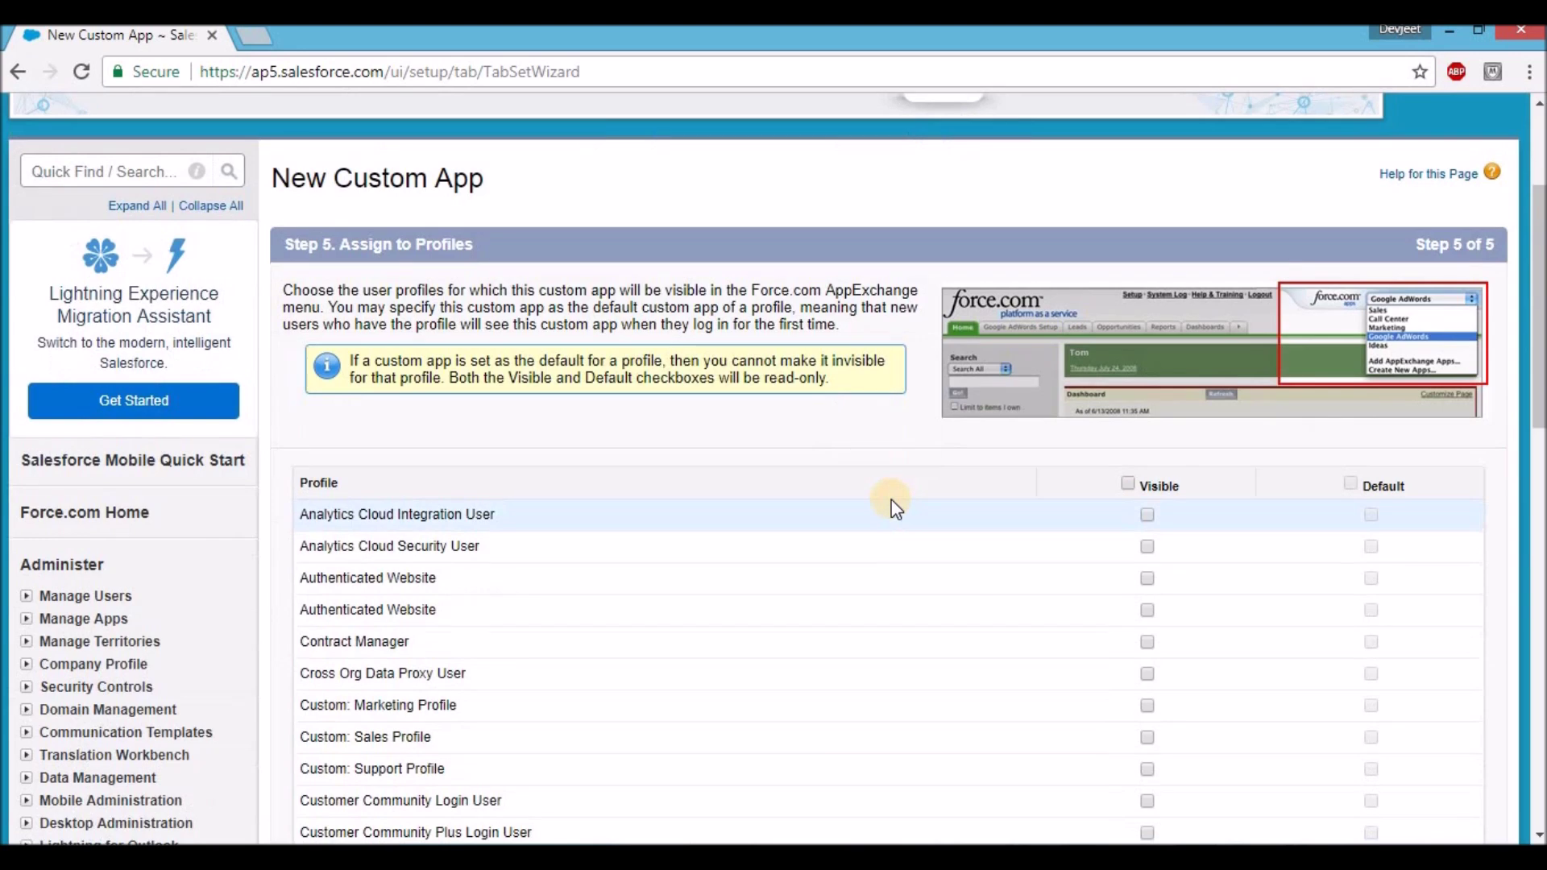
pyautogui.scroll(-2, 892, 499)
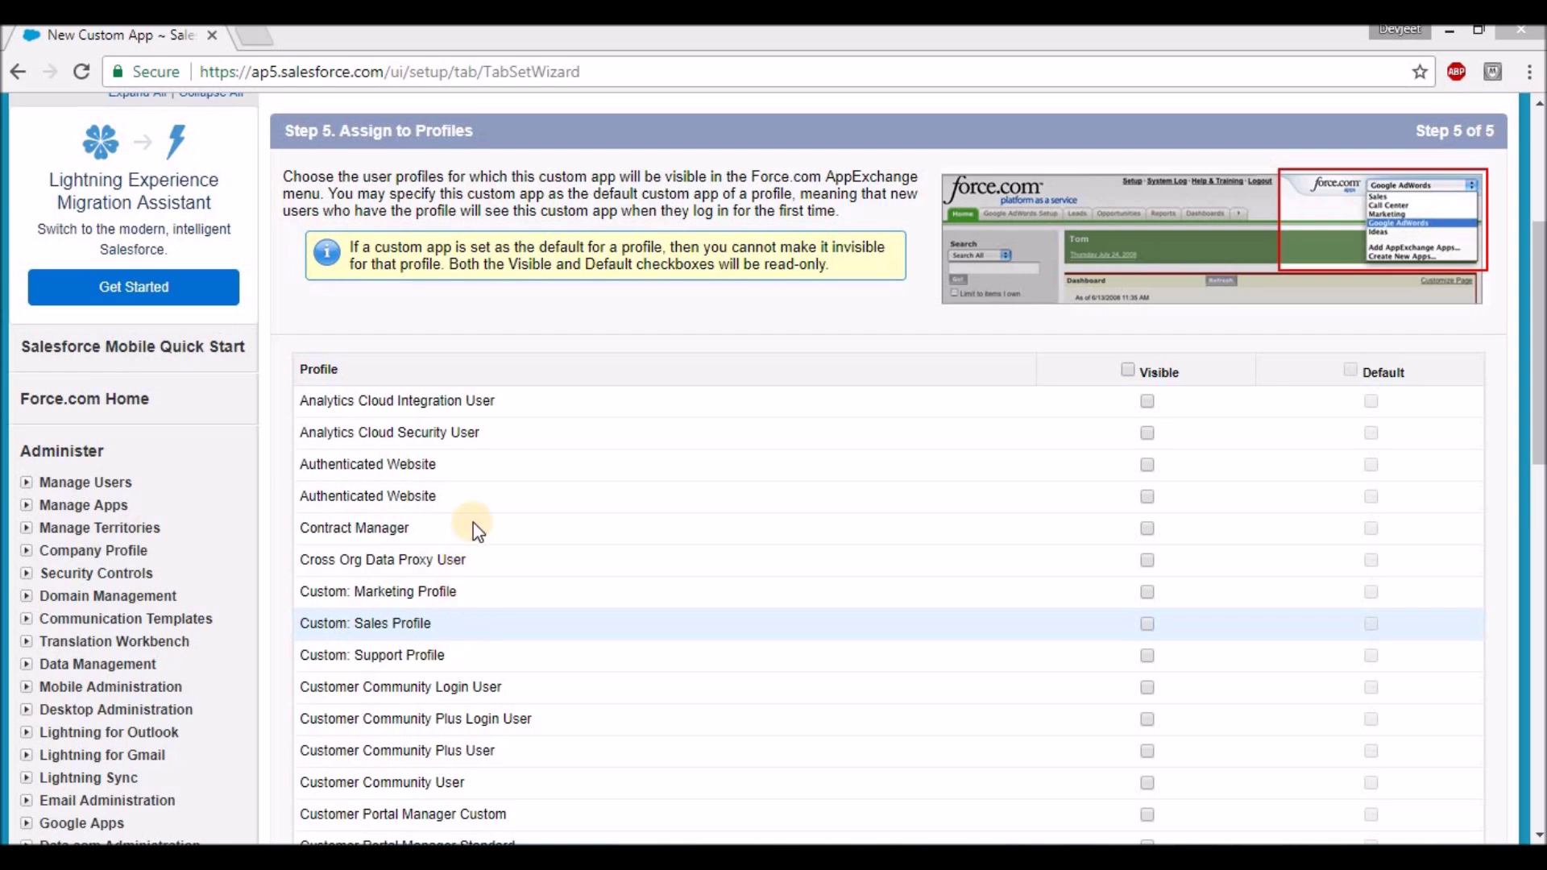
pyautogui.click(1147, 399)
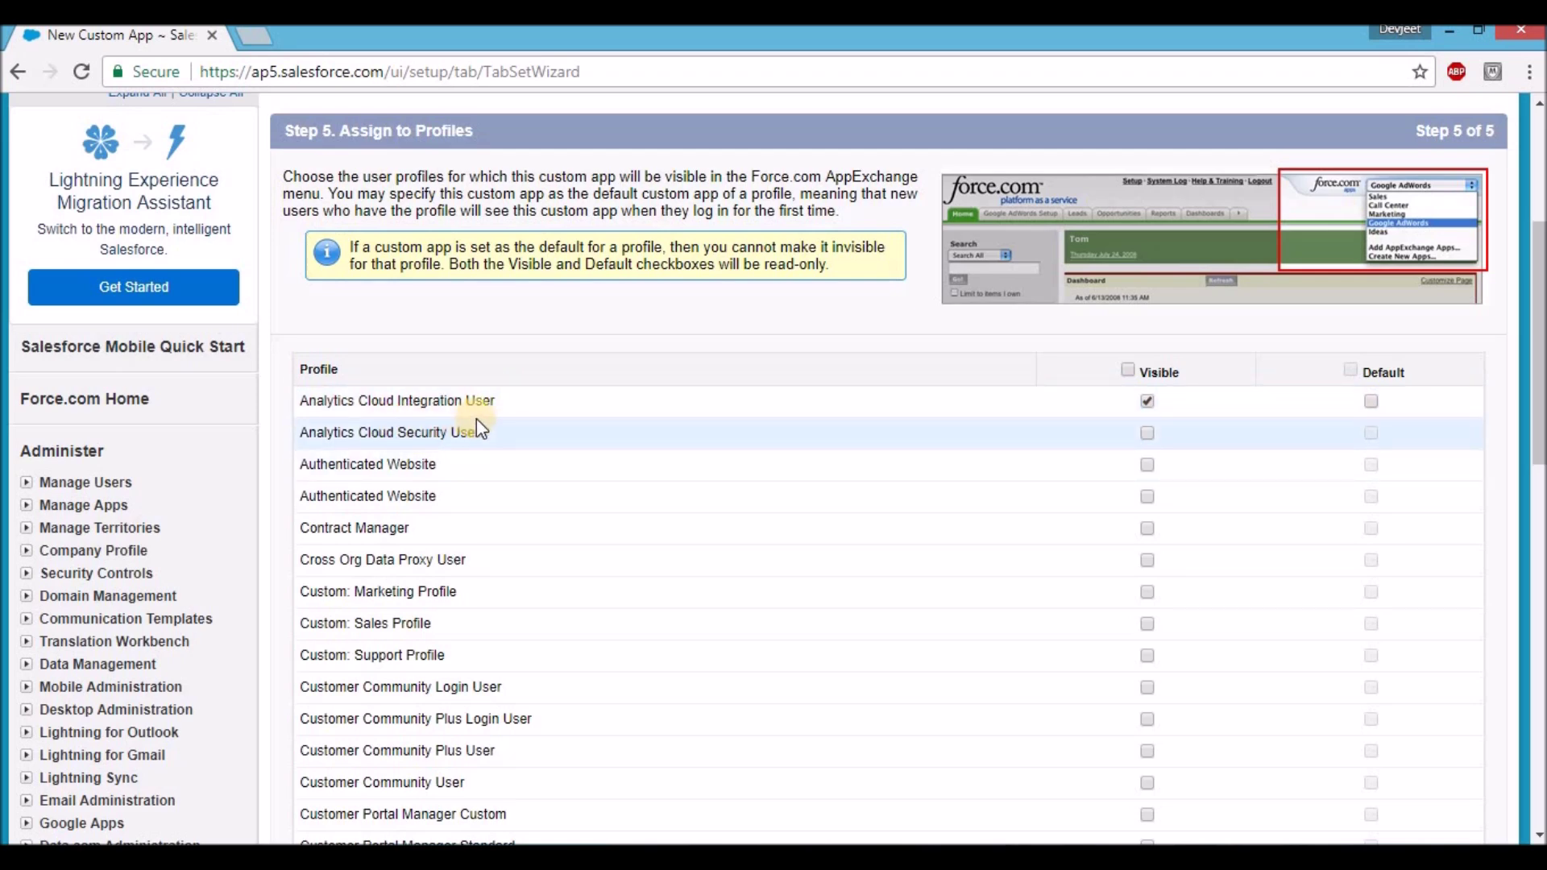
# - Review the list of available apps alongside the profiles that can be given visibility of the new app
pyautogui.scroll(4, 477, 428)
pyautogui.click(1410, 136)
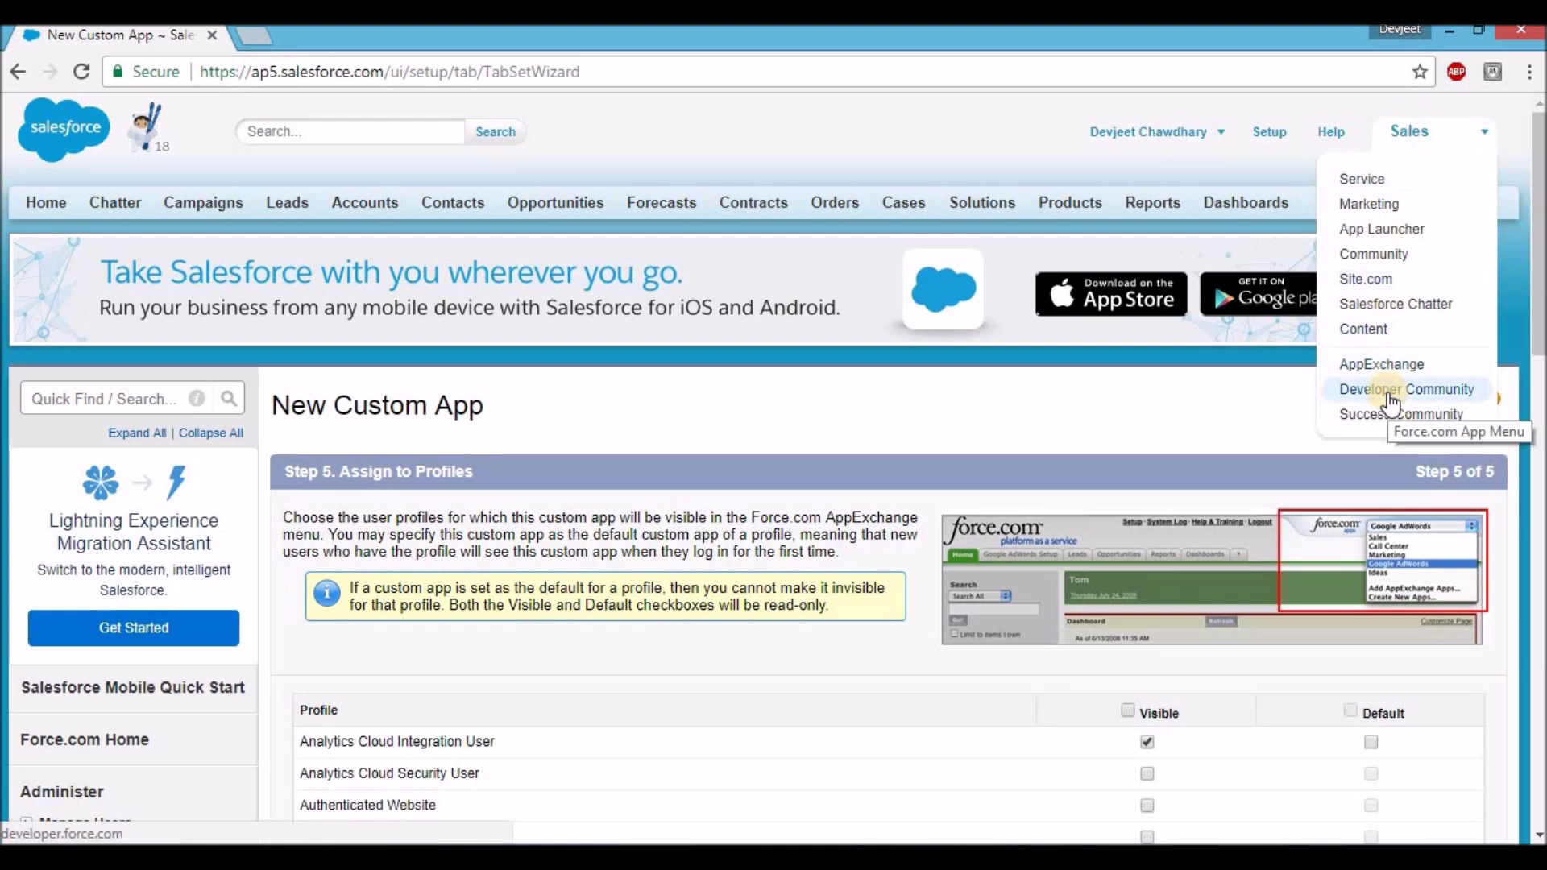
pyautogui.scroll(-7, 922, 535)
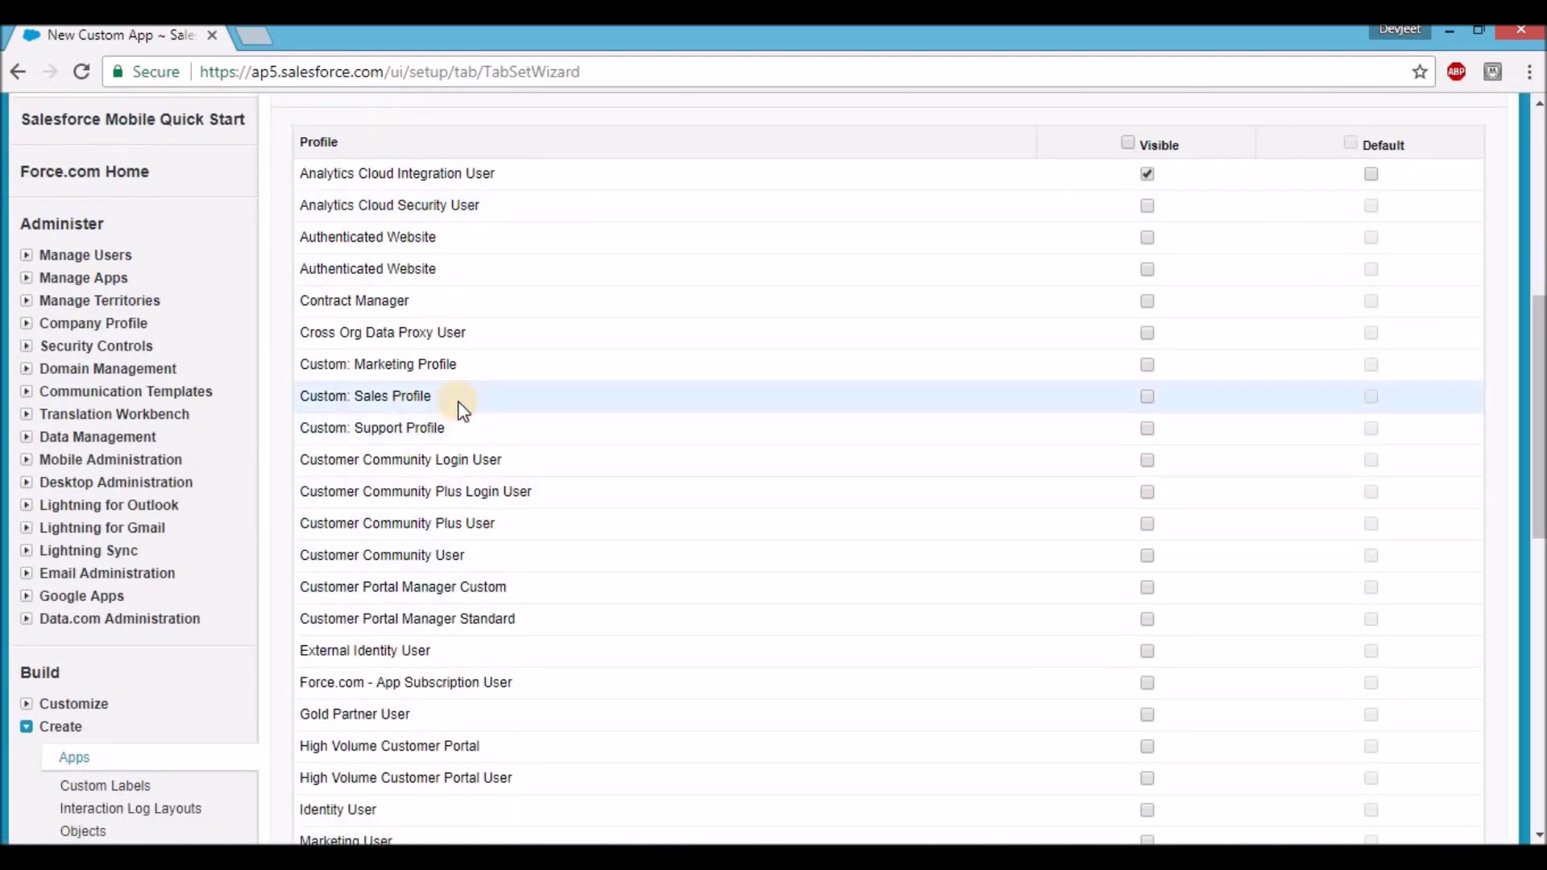
pyautogui.scroll(7, 463, 411)
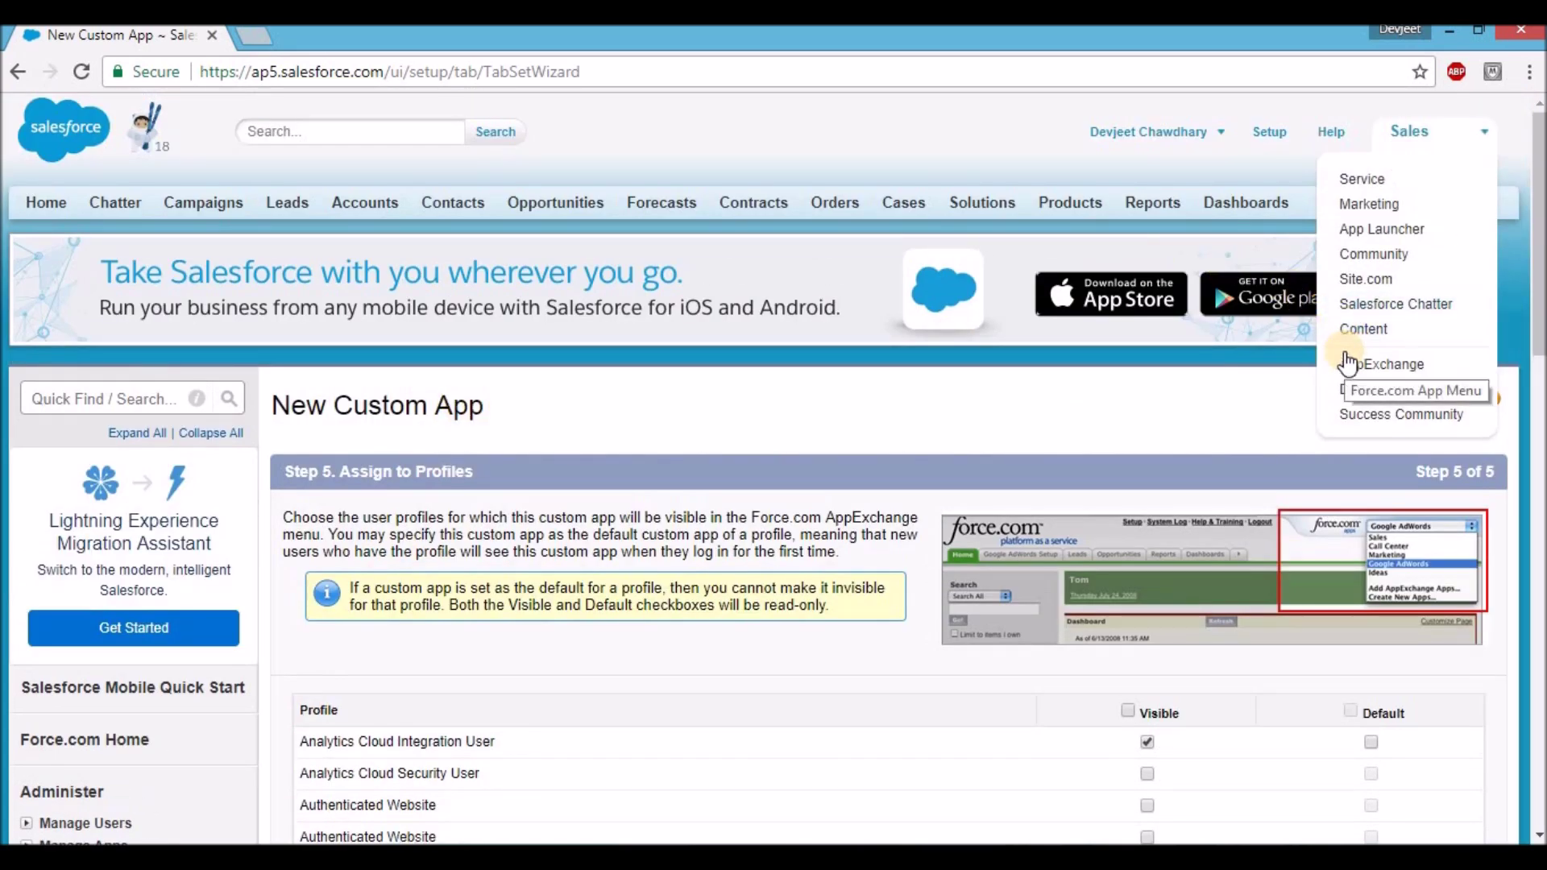
pyautogui.click(1126, 413)
# - Make the custom app visible to all profiles and save it
pyautogui.scroll(-6, 1138, 403)
pyautogui.click(1128, 256)
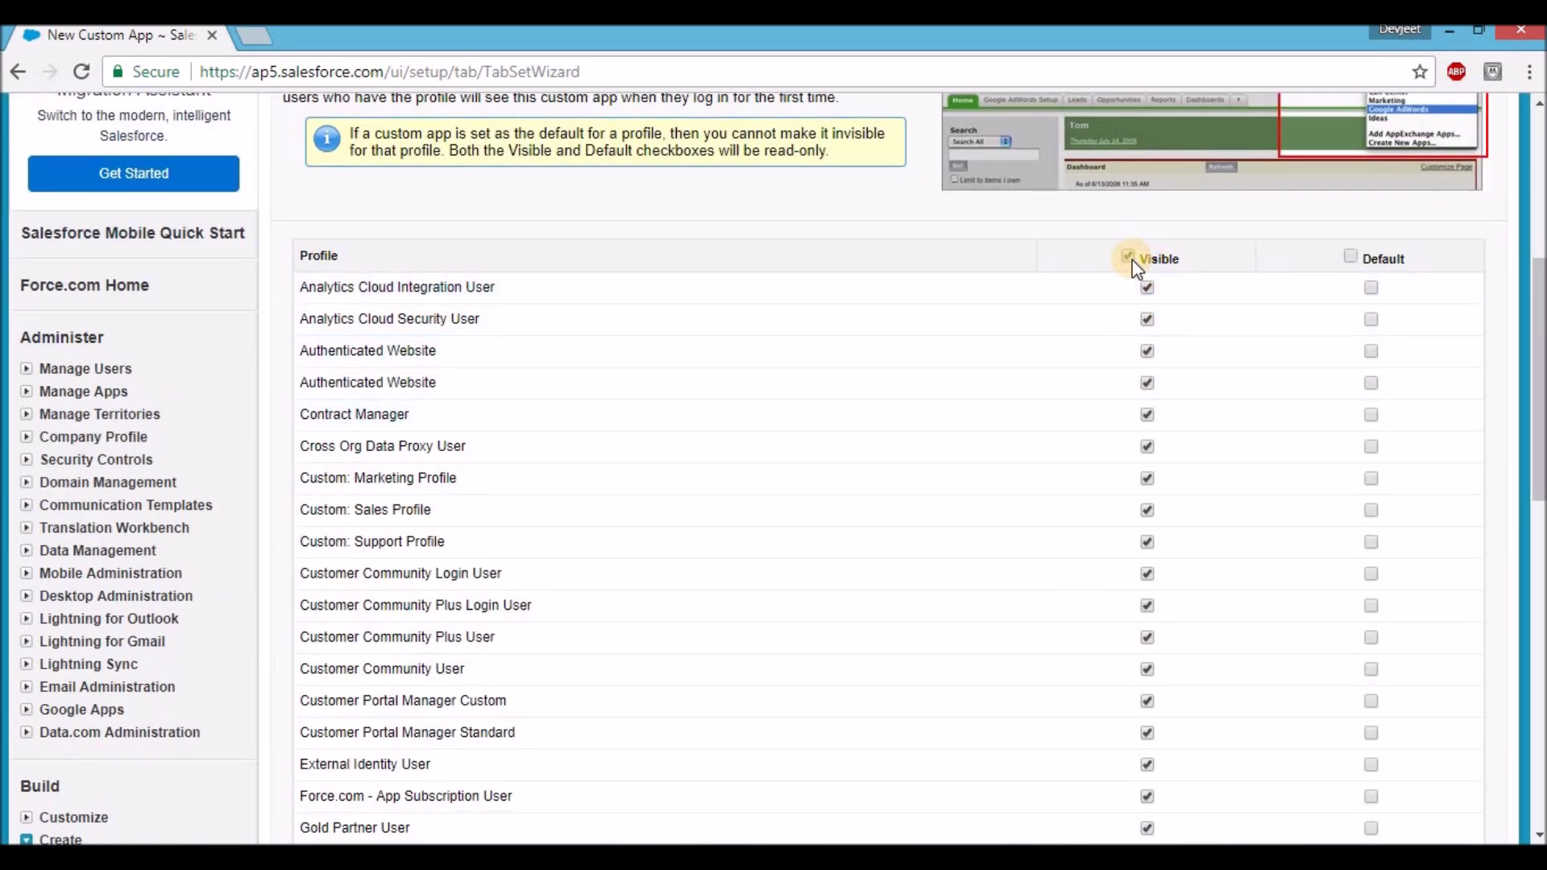
pyautogui.scroll(-8, 1132, 265)
pyautogui.click(1418, 629)
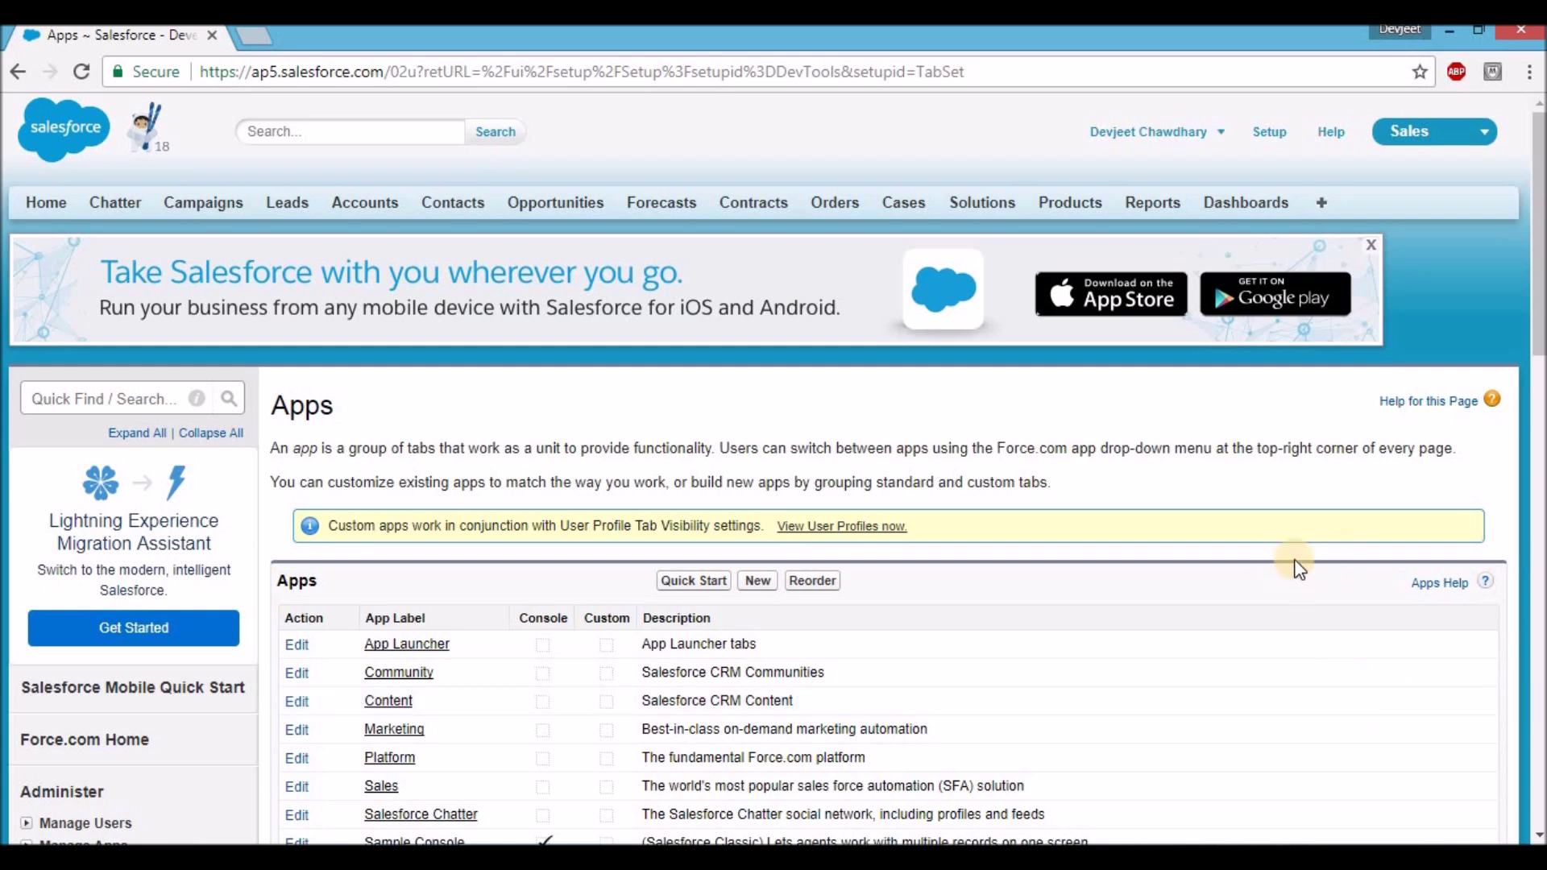
# - Switch to the School Management app and open its Accounts page to review the recent accounts
pyautogui.click(1434, 135)
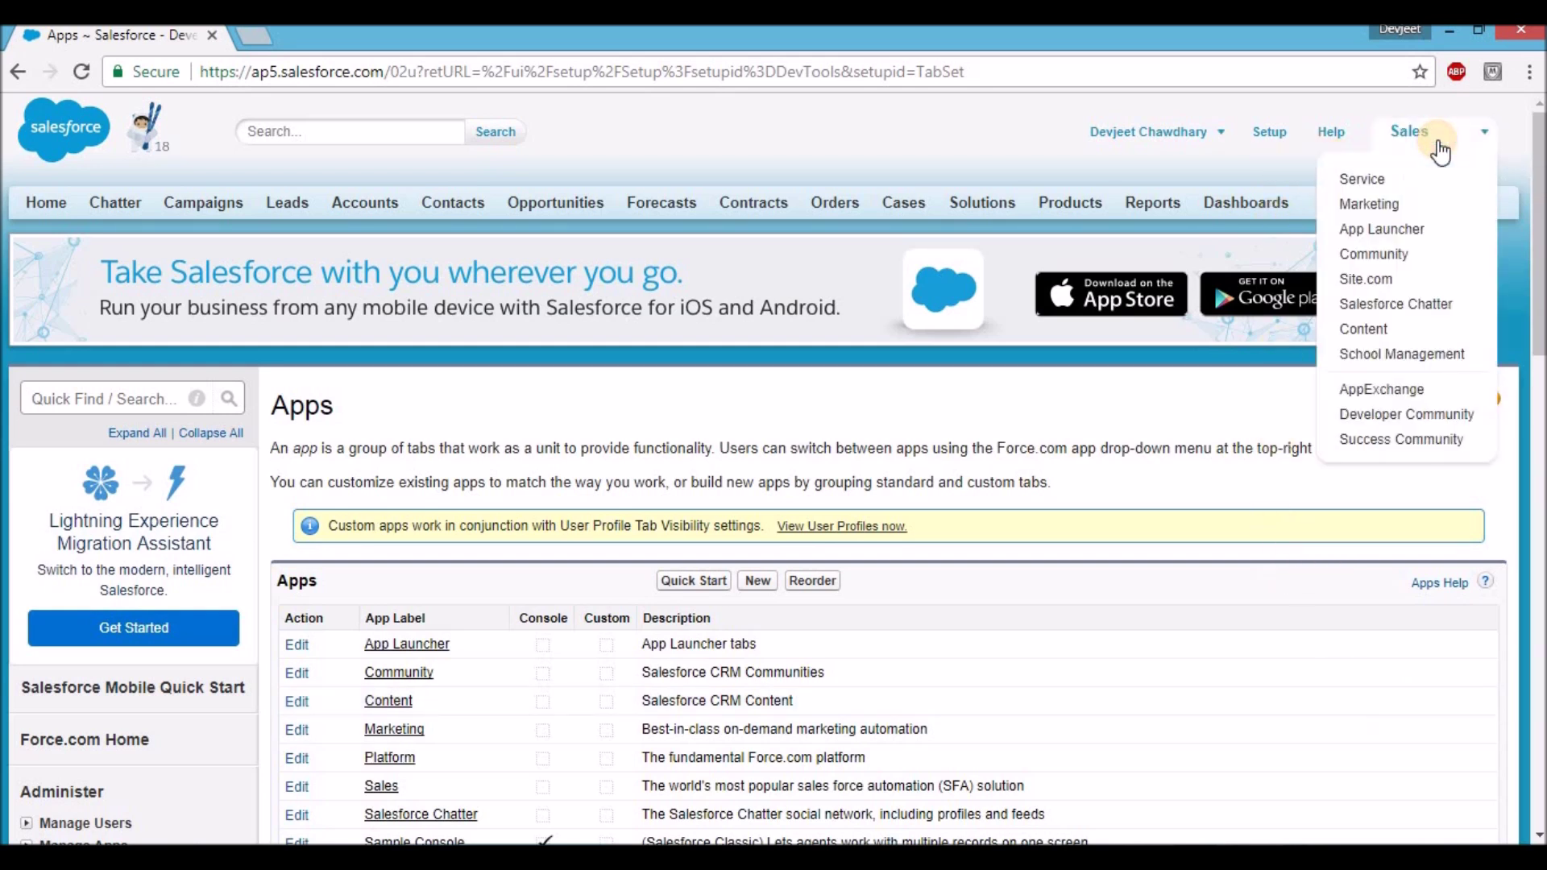
pyautogui.click(1407, 354)
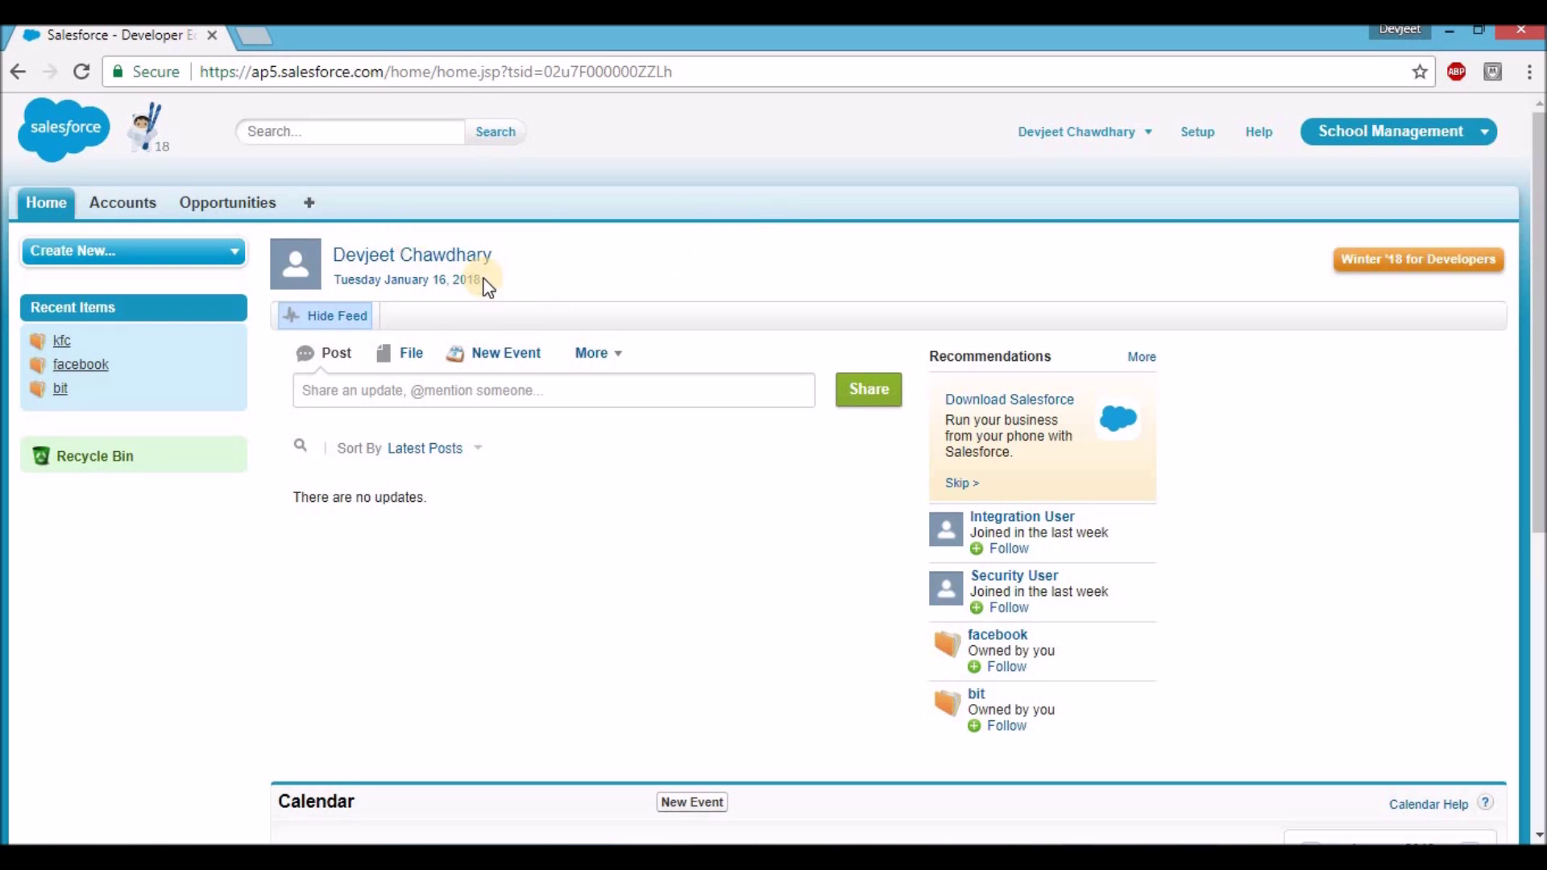
pyautogui.click(115, 208)
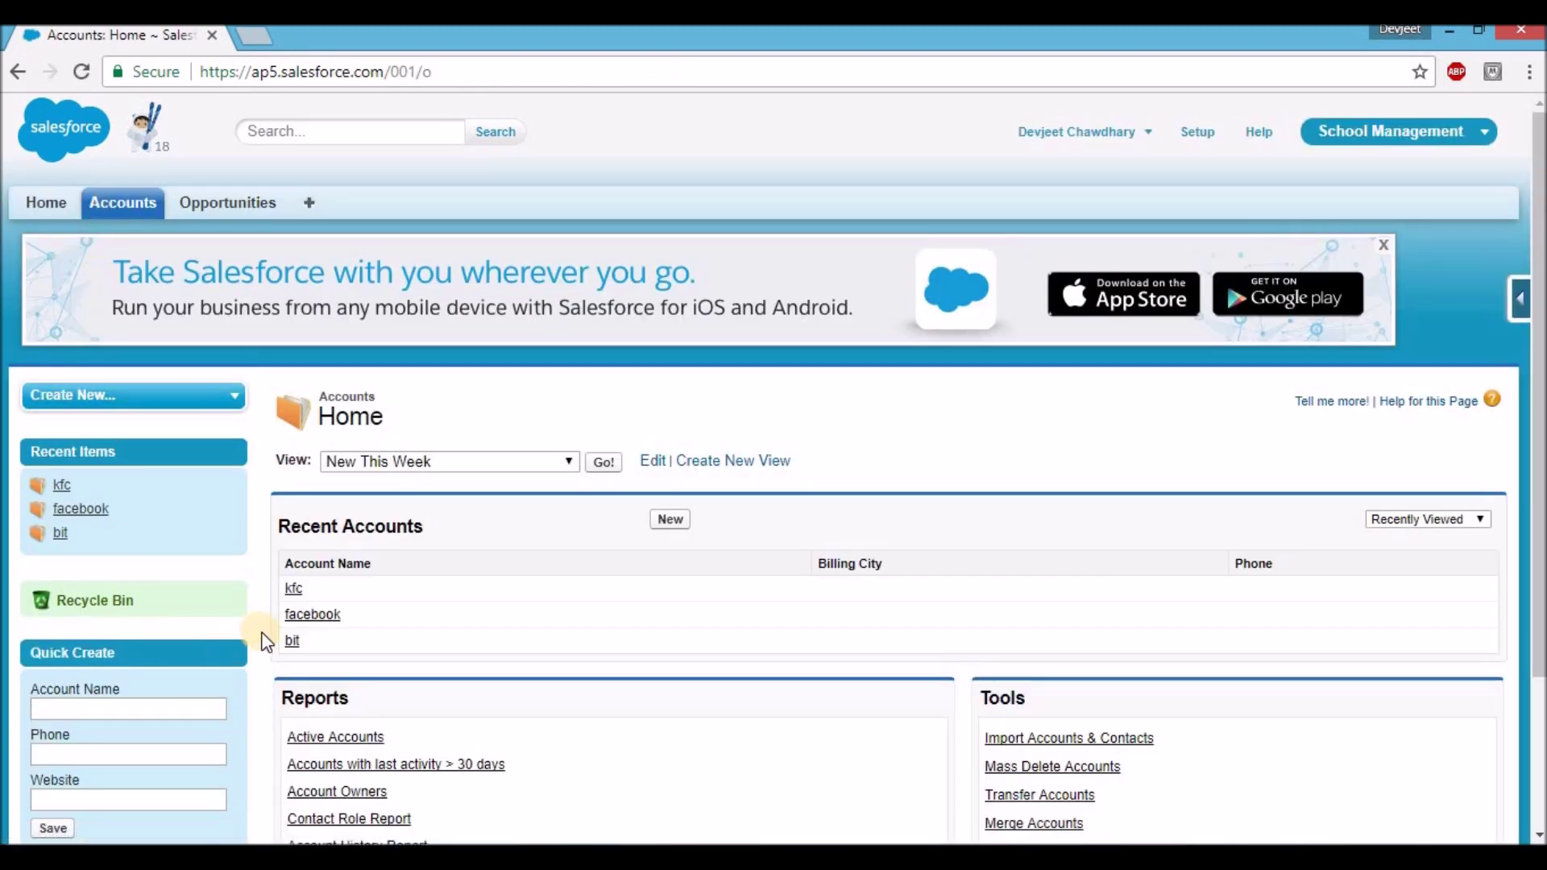
pyautogui.scroll(-1, 274, 597)
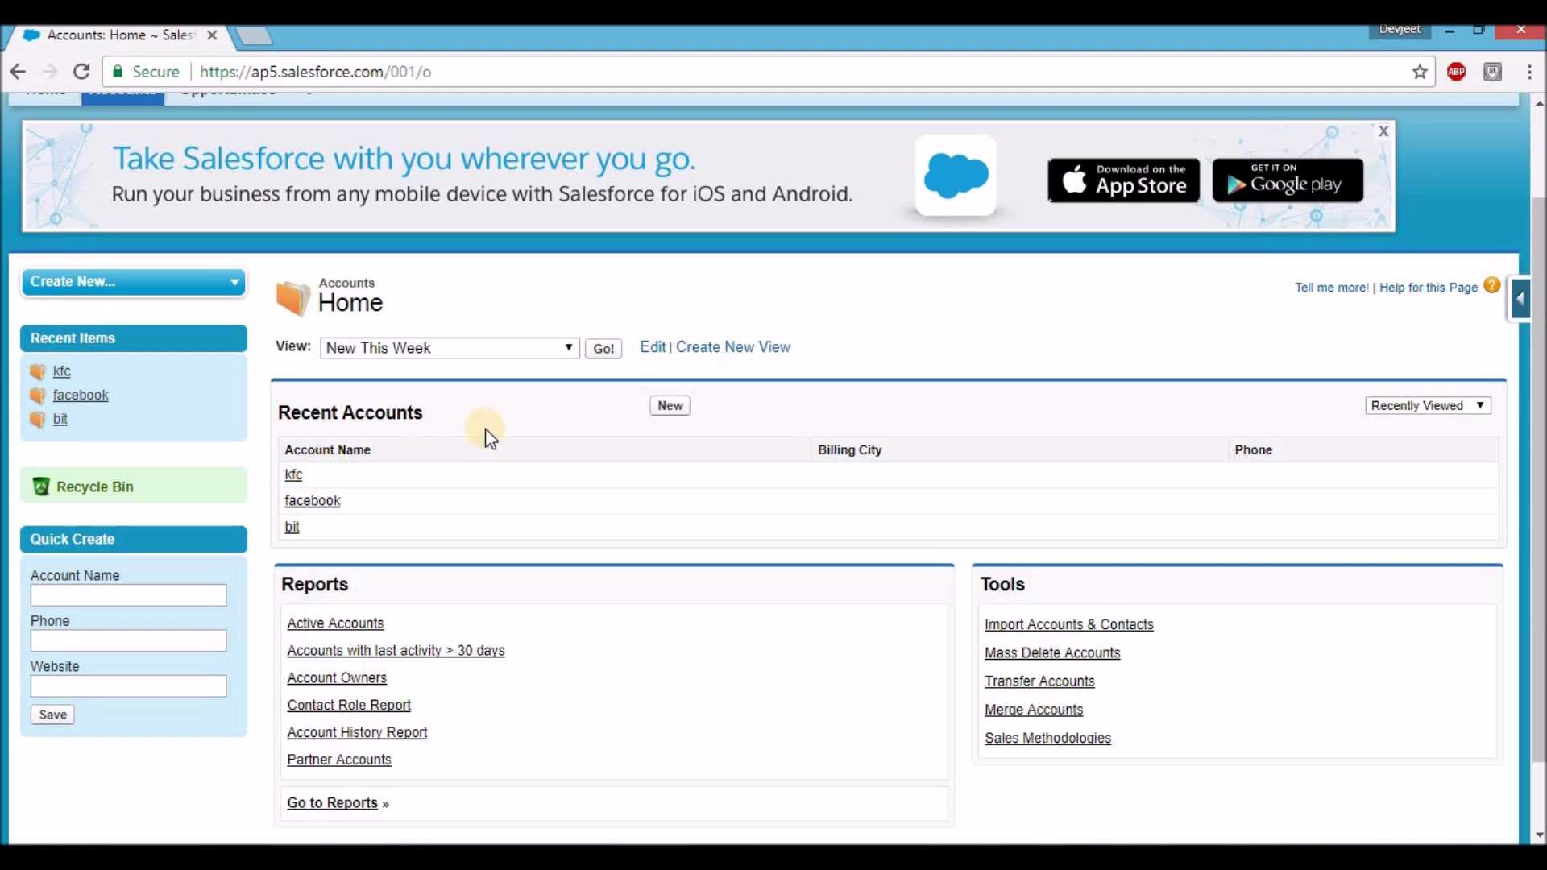
pyautogui.scroll(2, 725, 439)
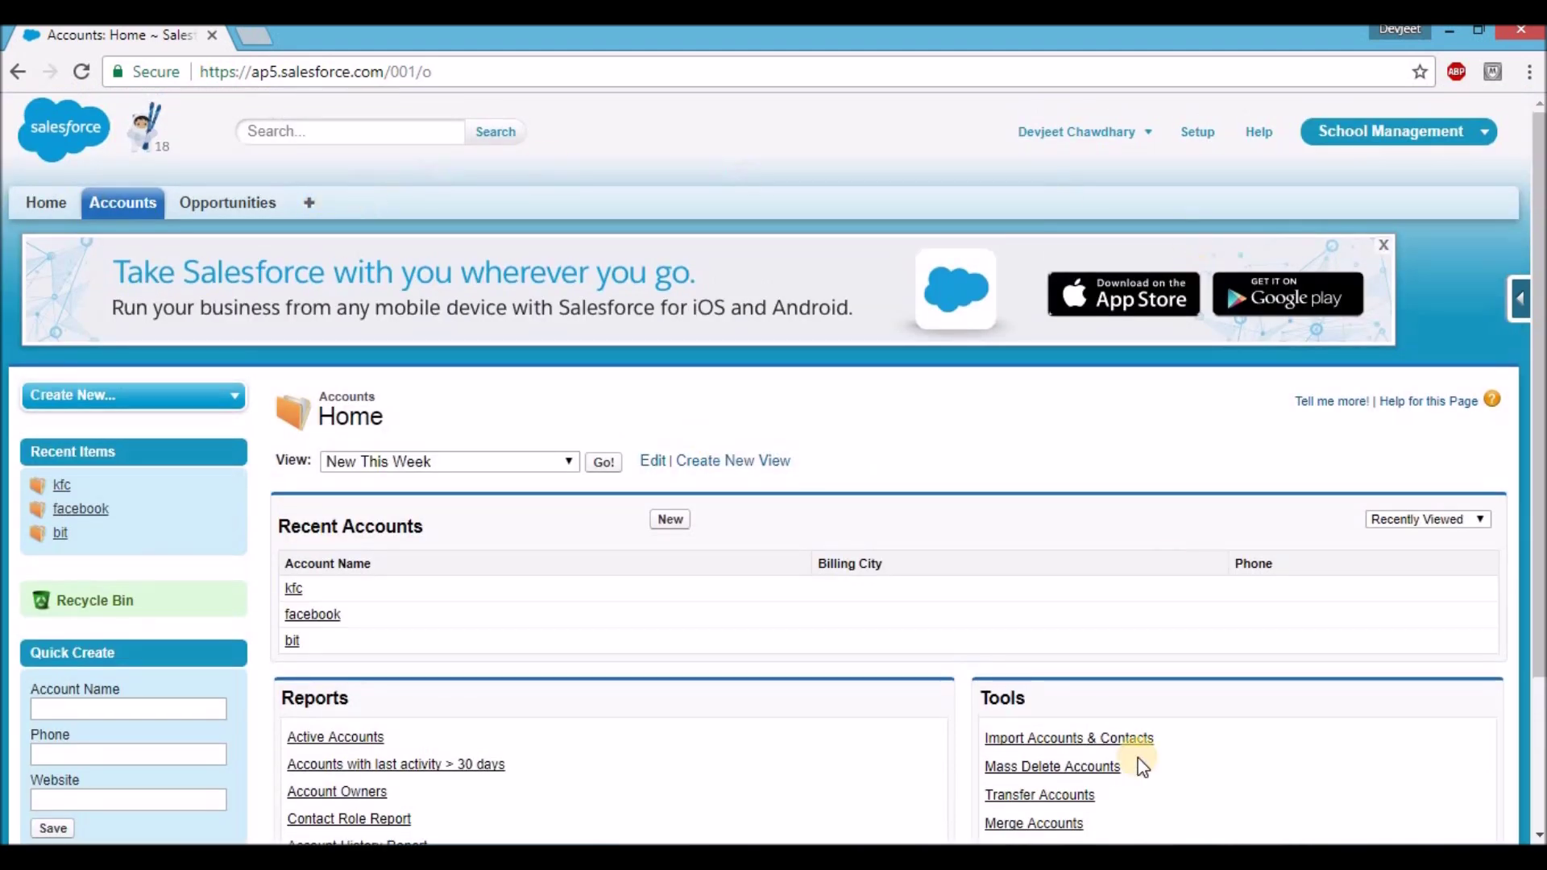
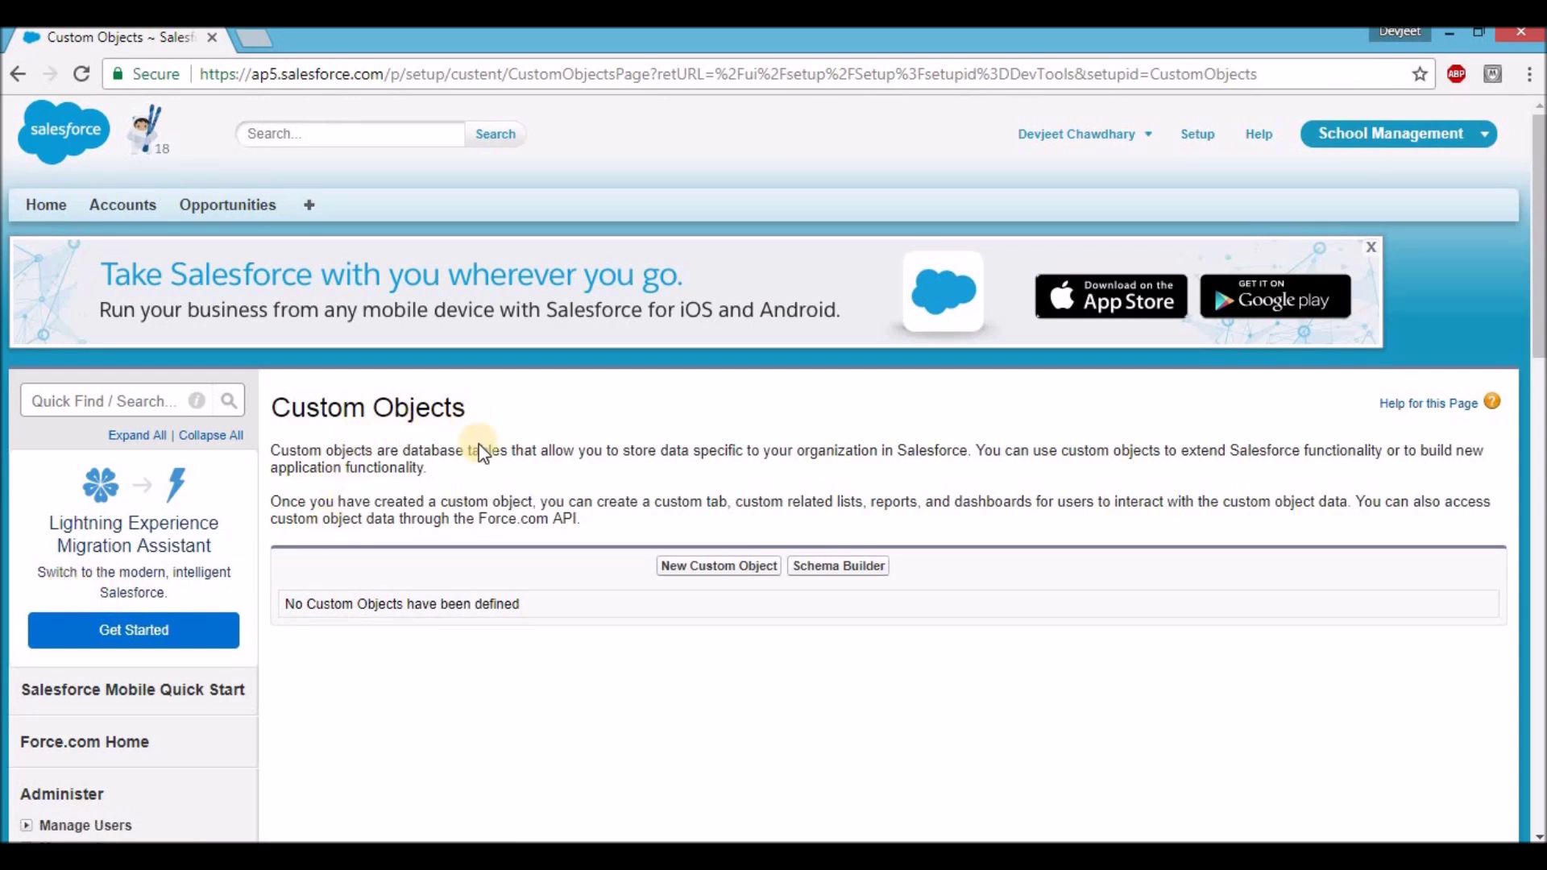
# - Start a new custom object with the label "student", plural label "students" and description "its optional"
pyautogui.click(731, 578)
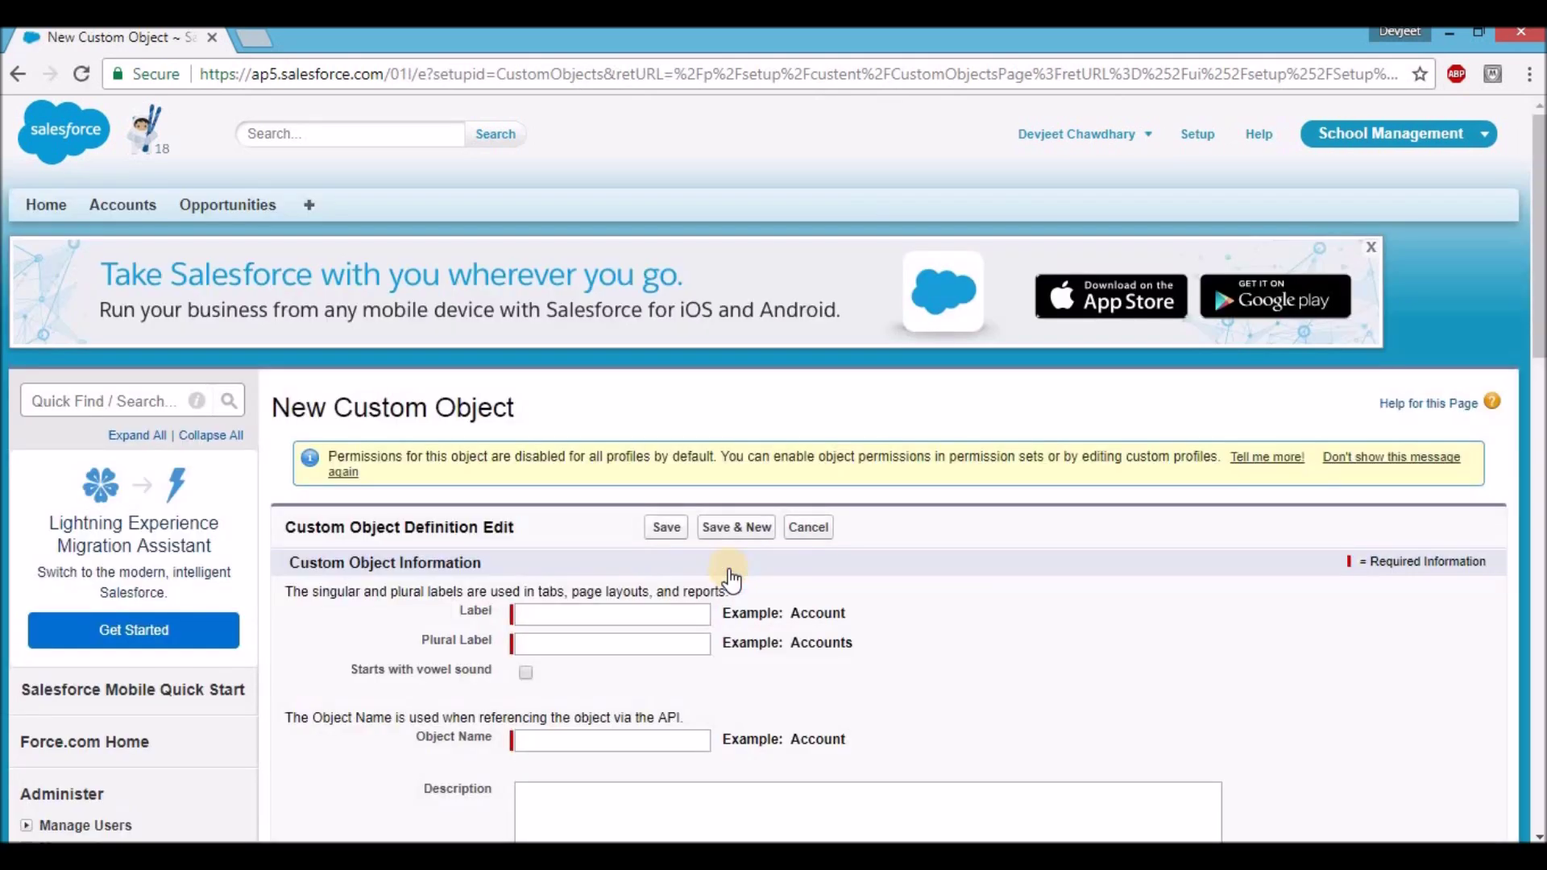
pyautogui.scroll(-3, 731, 579)
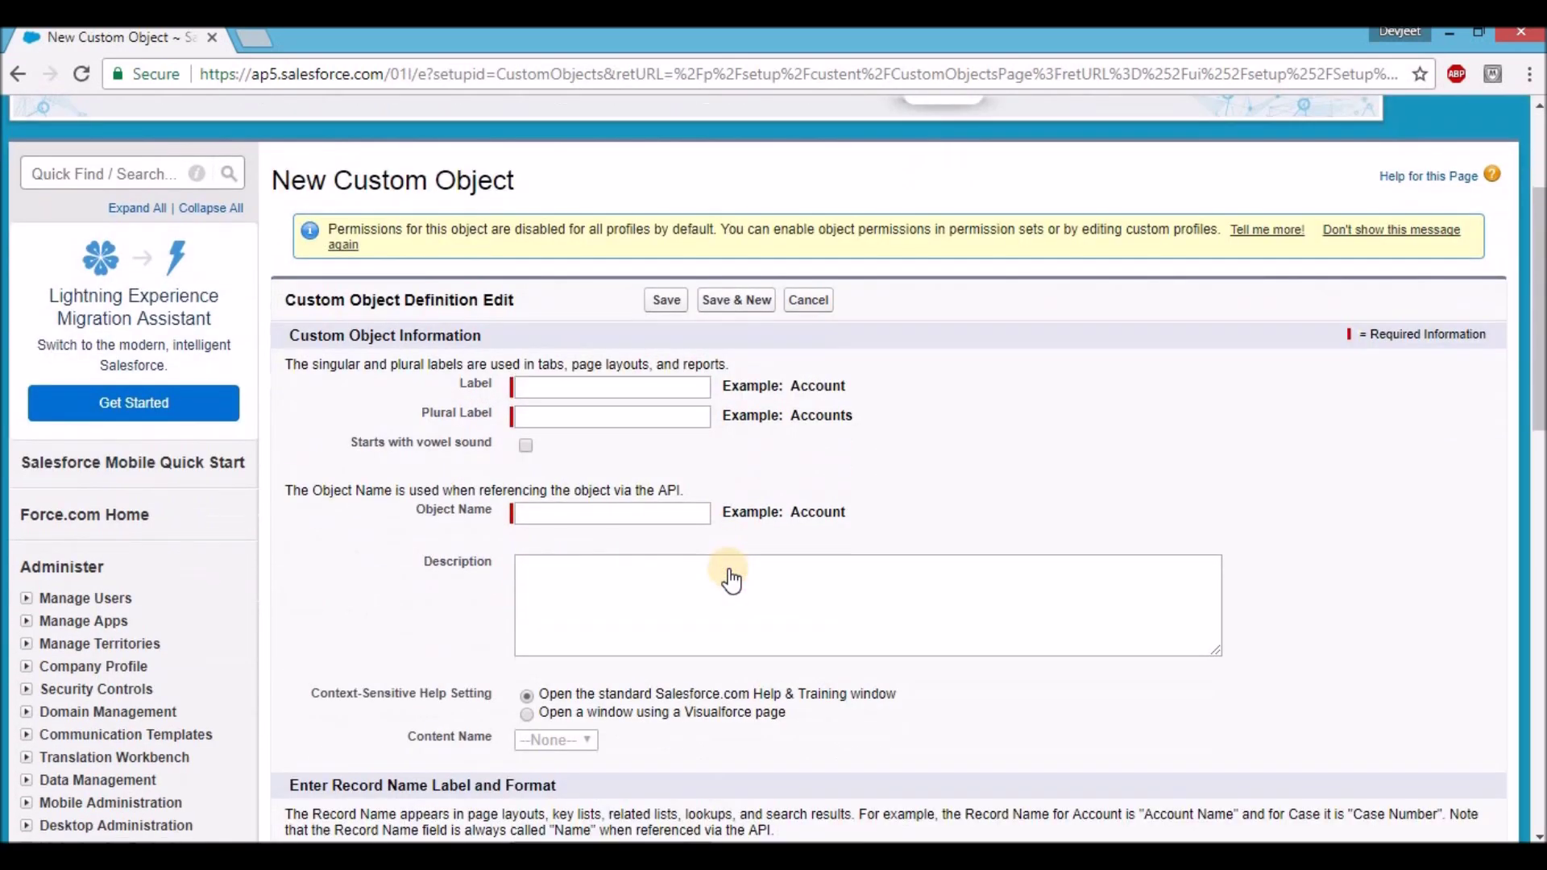
pyautogui.click(586, 390)
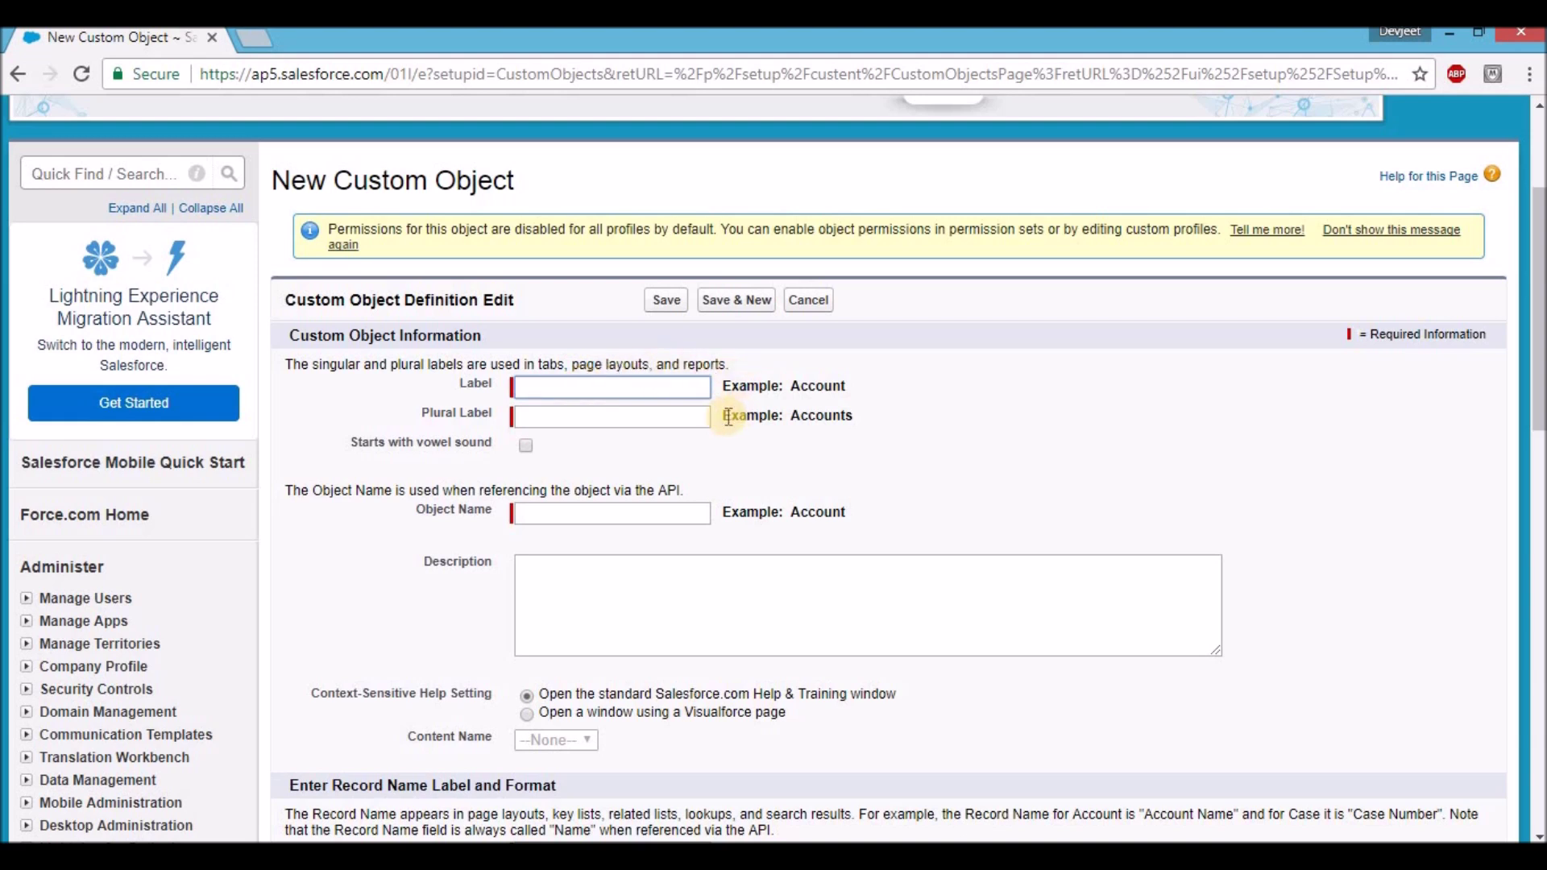
pyautogui.click(685, 390)
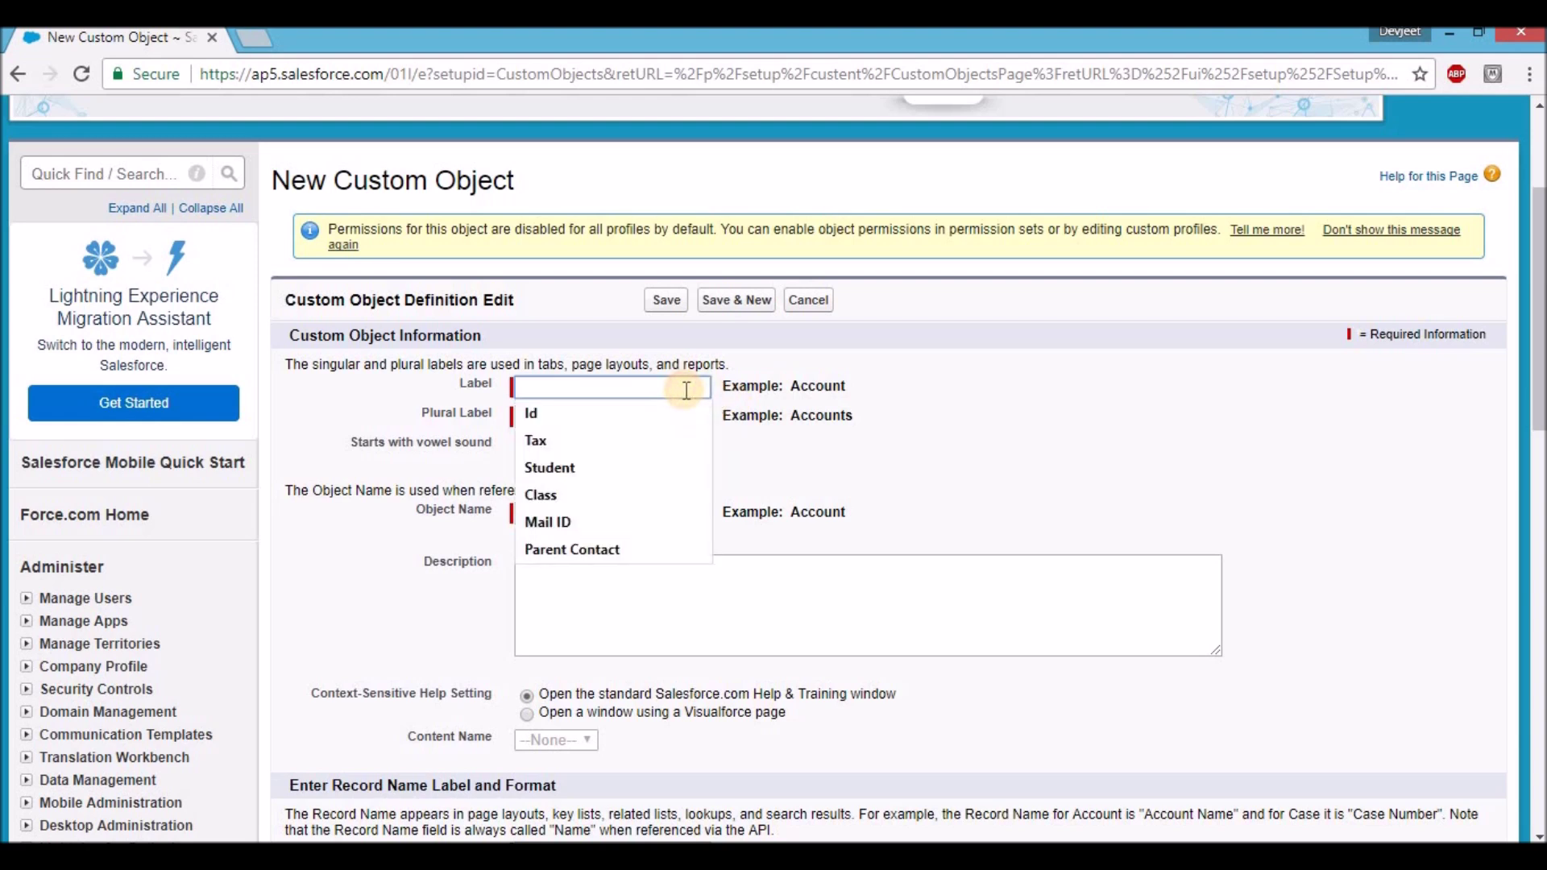
pyautogui.write('student')
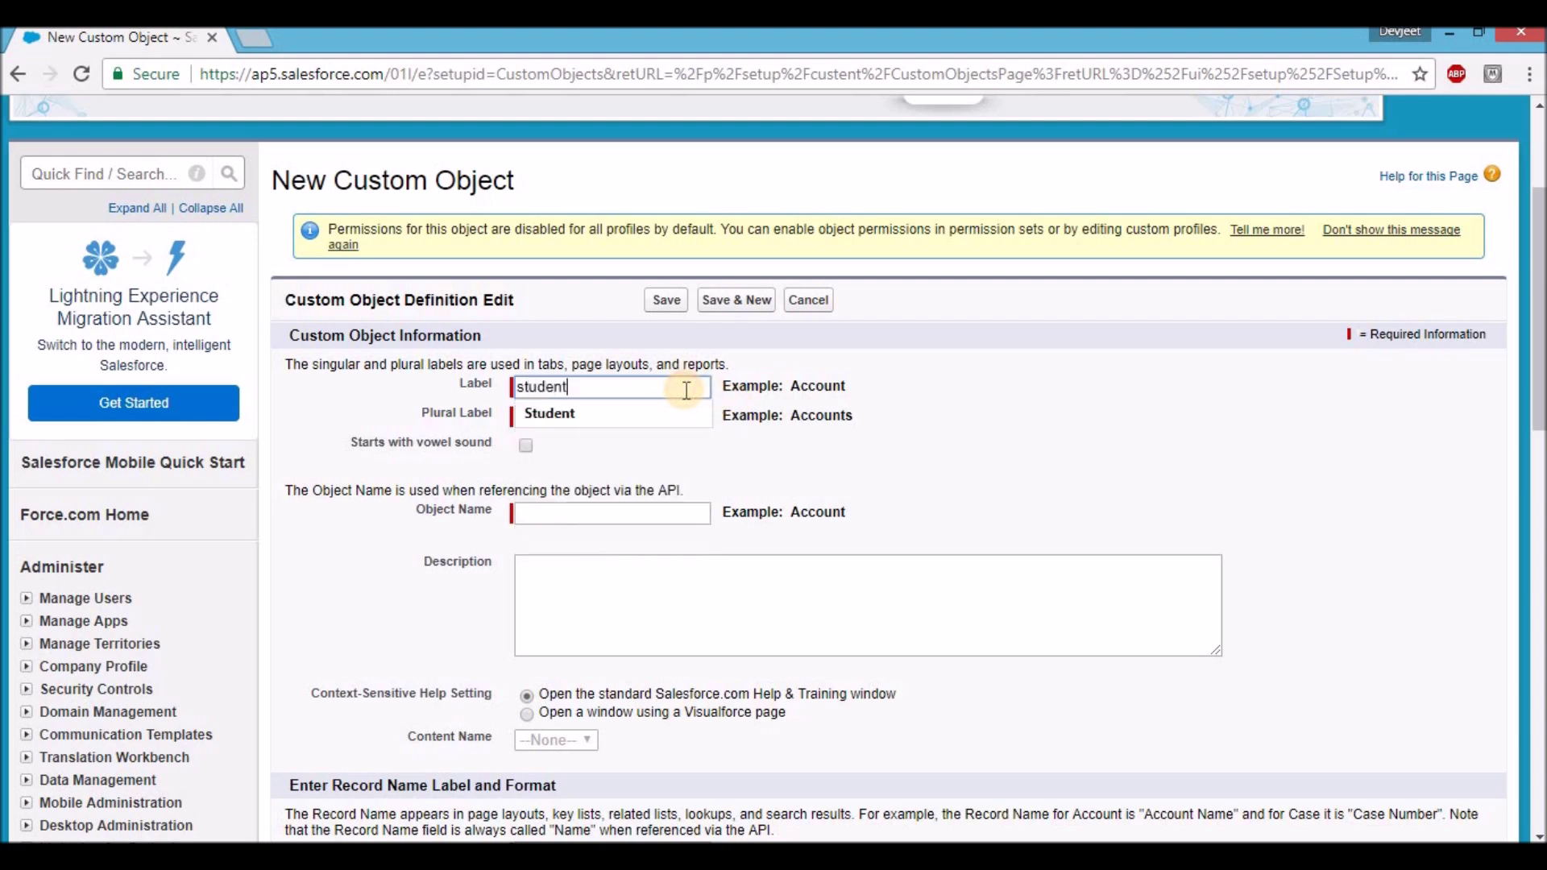
pyautogui.click(550, 413)
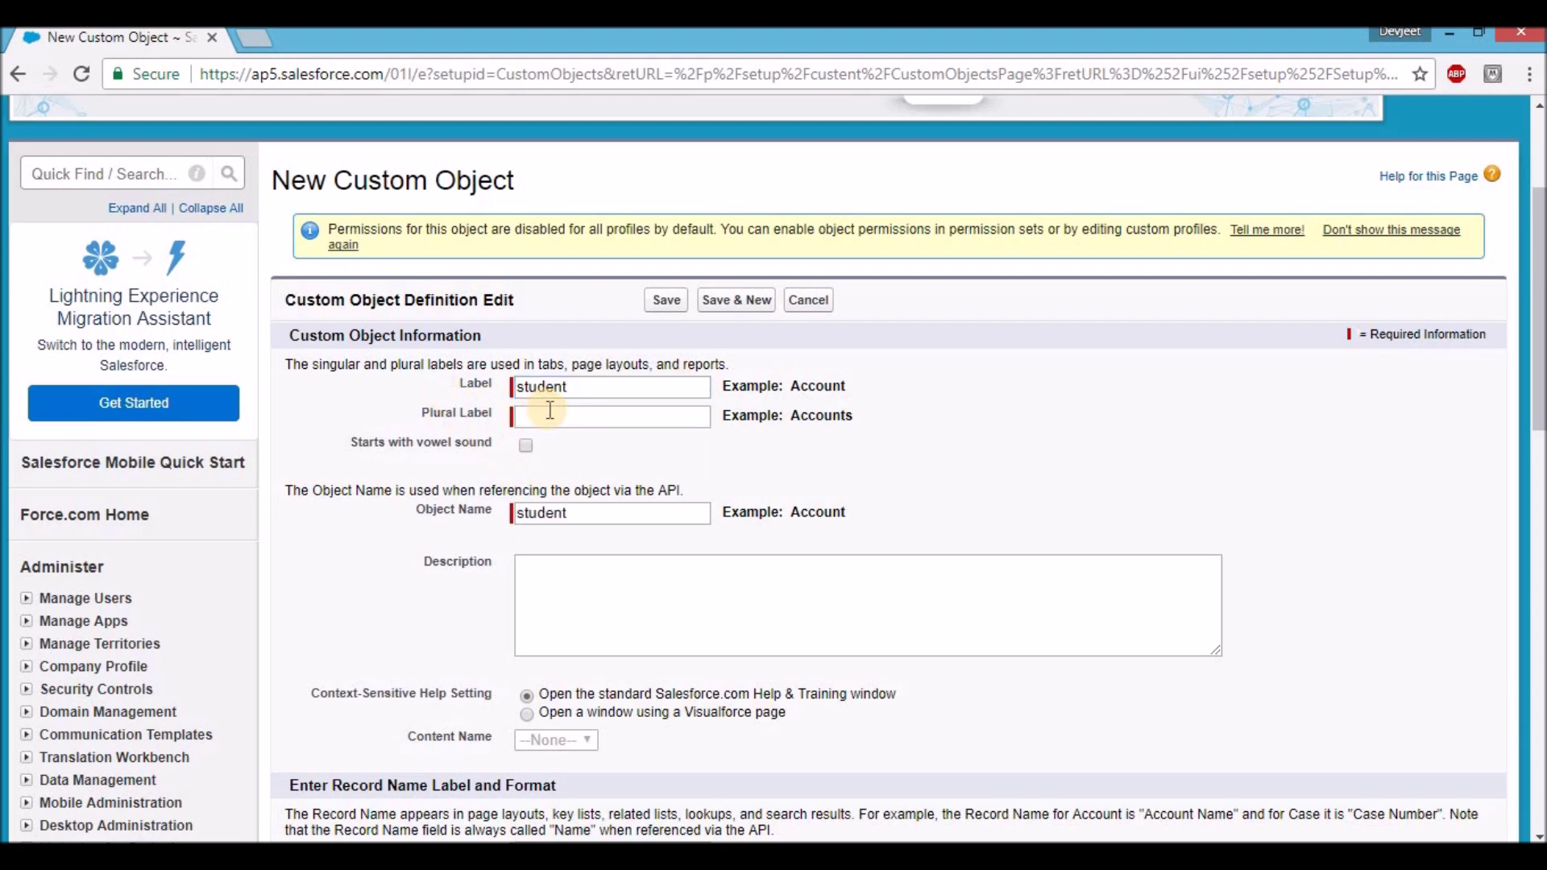
pyautogui.write('students')
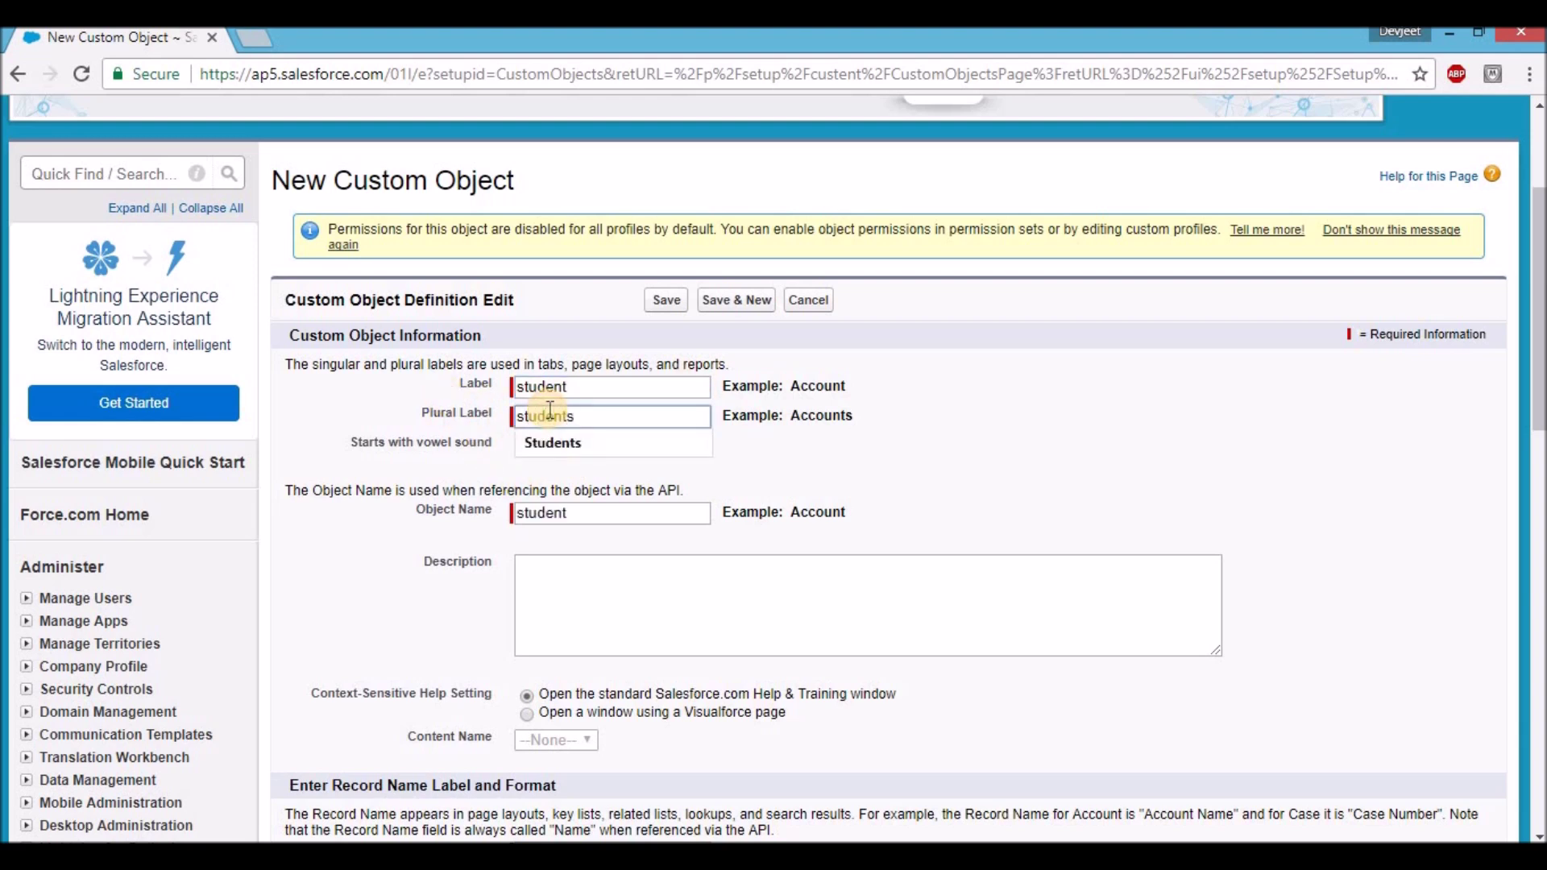
pyautogui.click(544, 570)
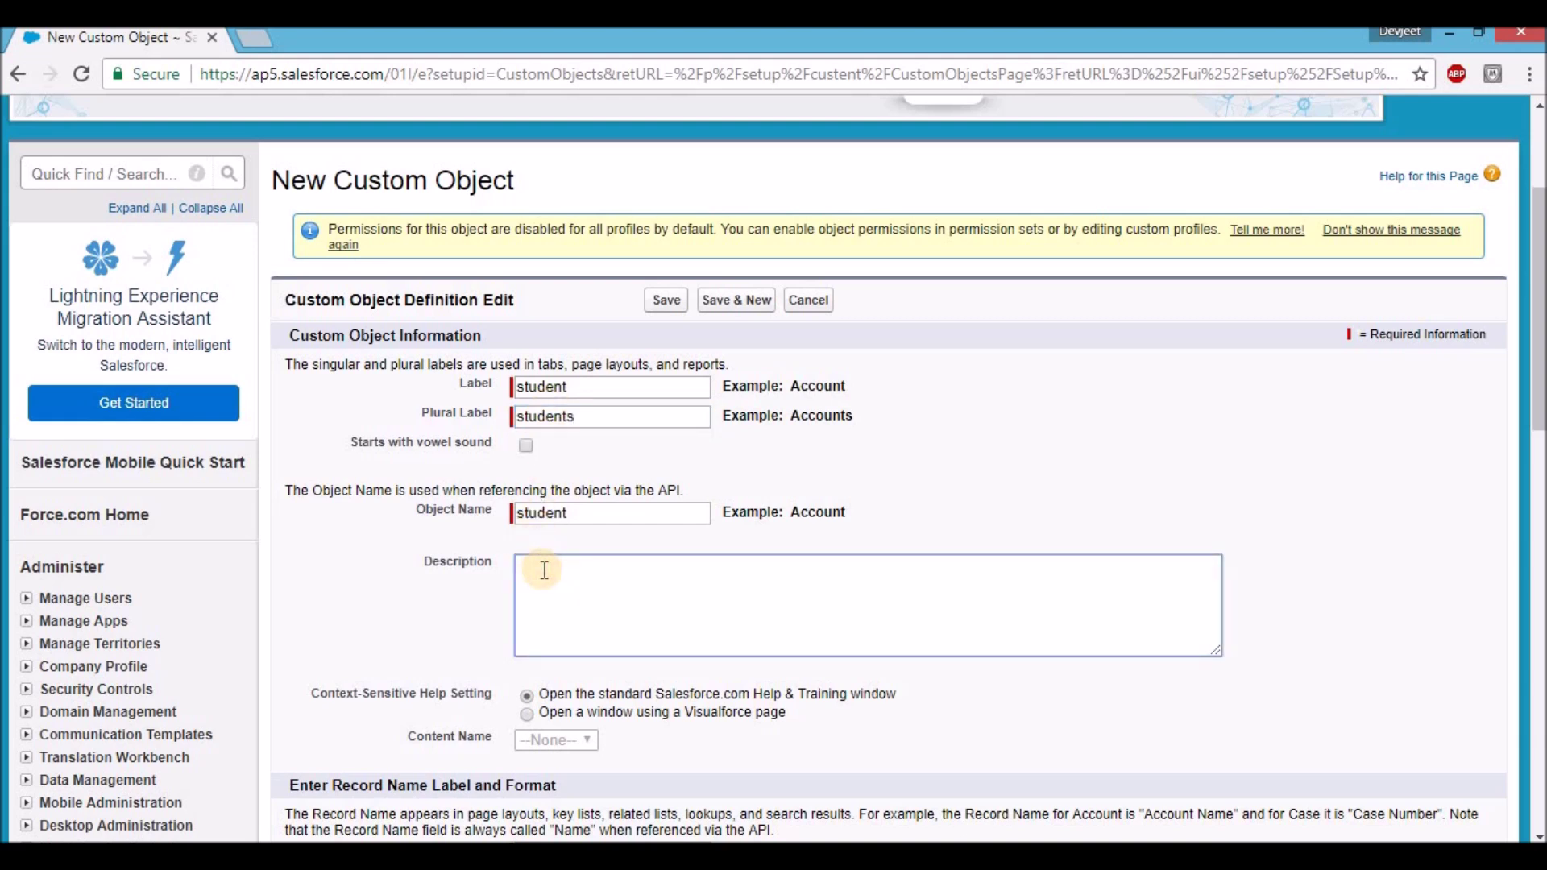
pyautogui.write('its optional')
# - Examine the object's record name format and data type choices, keeping Text, and its optional features
pyautogui.scroll(-5, 618, 602)
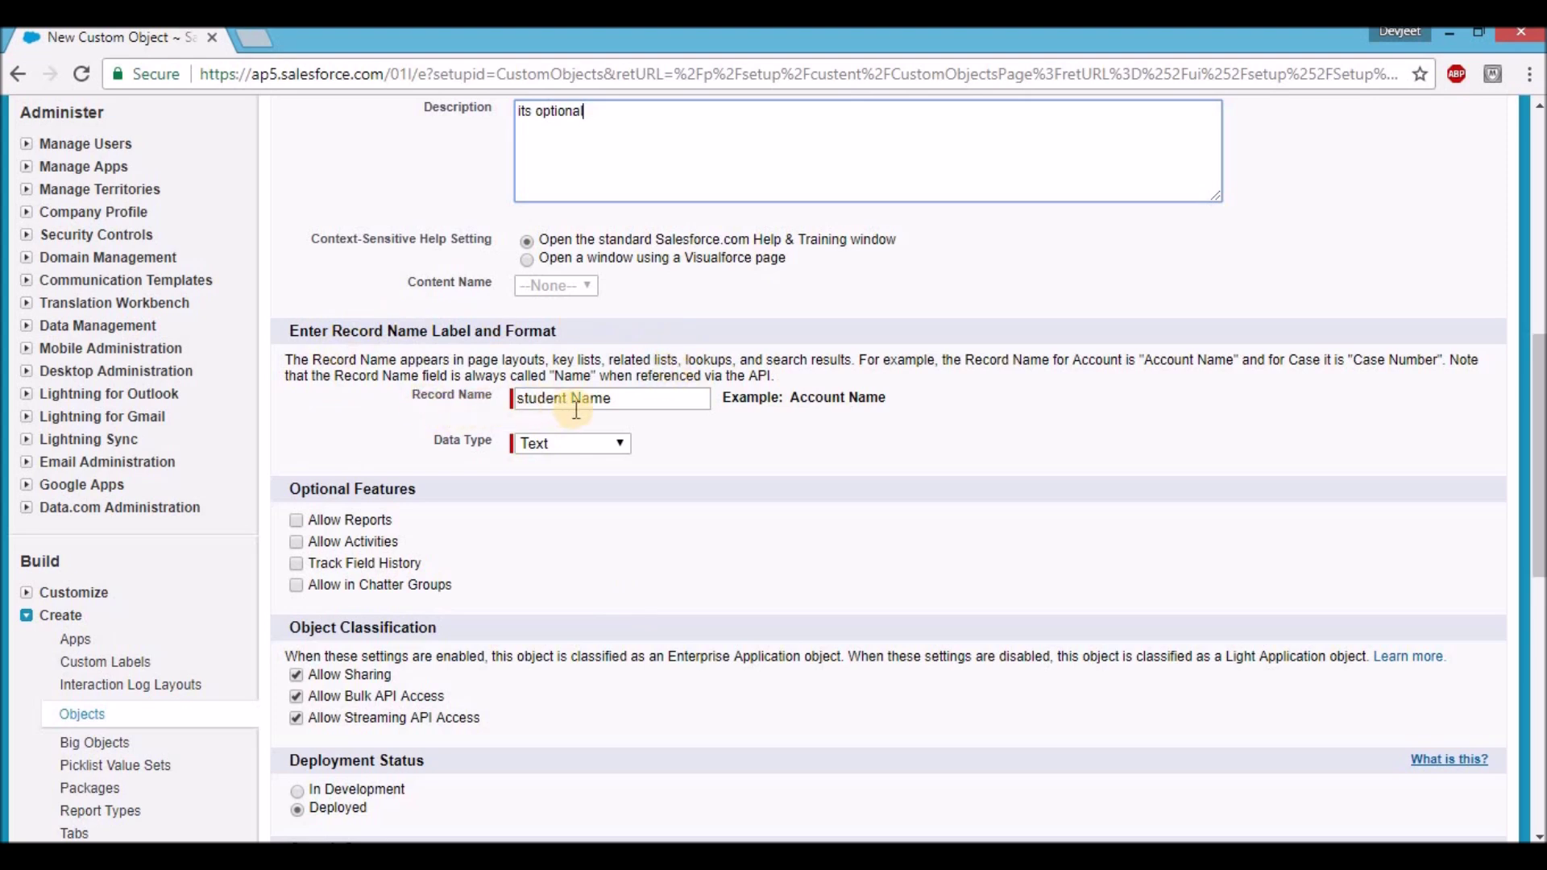
pyautogui.click(564, 435)
pyautogui.click(564, 435)
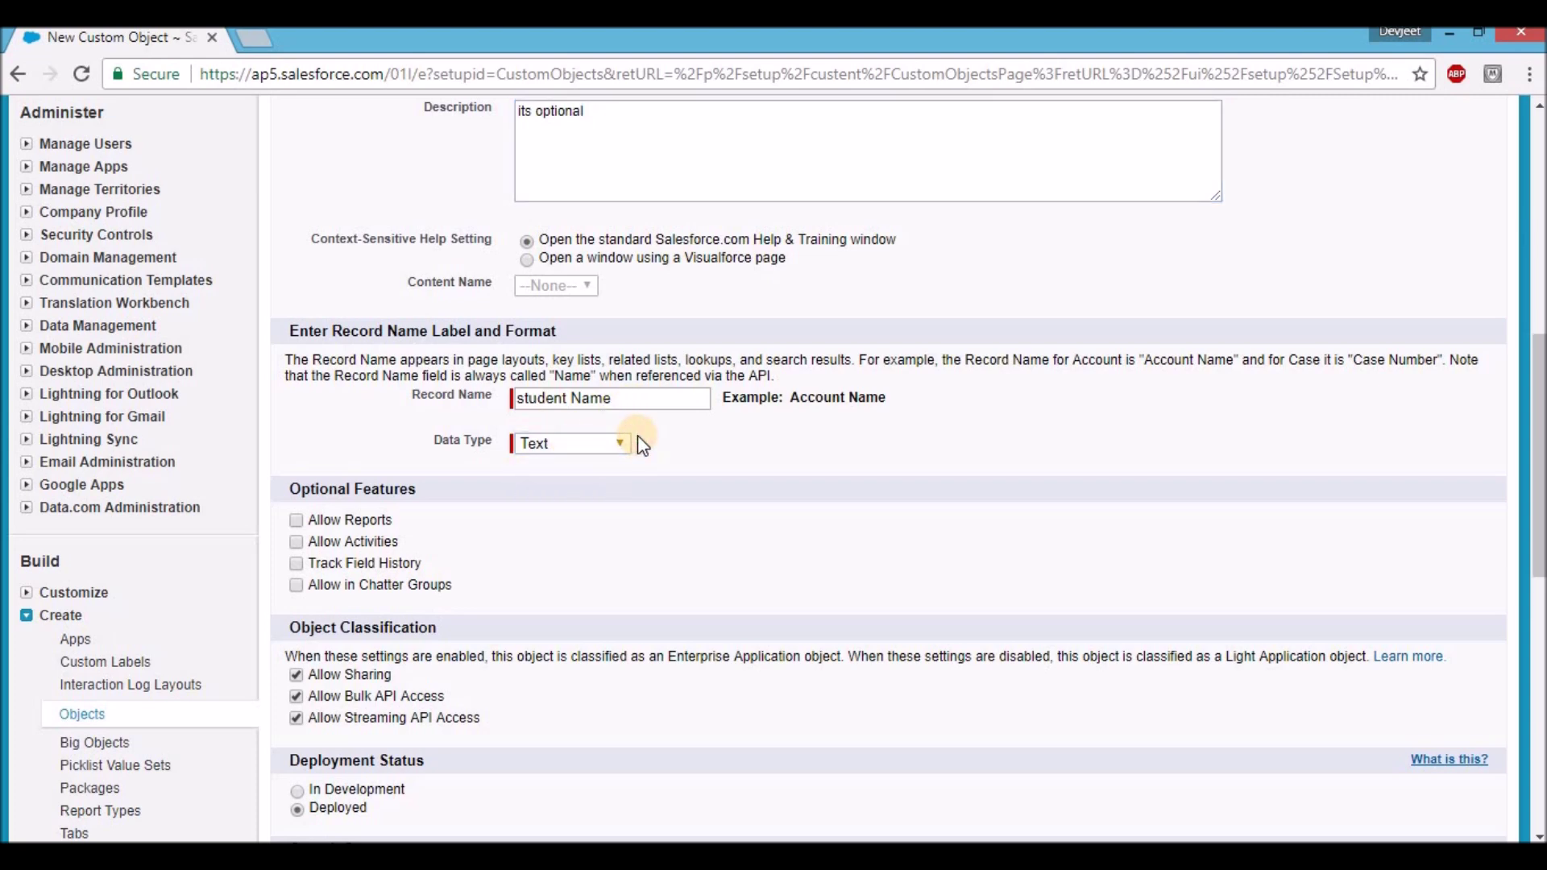
pyautogui.scroll(-2, 486, 415)
pyautogui.scroll(-2, 485, 412)
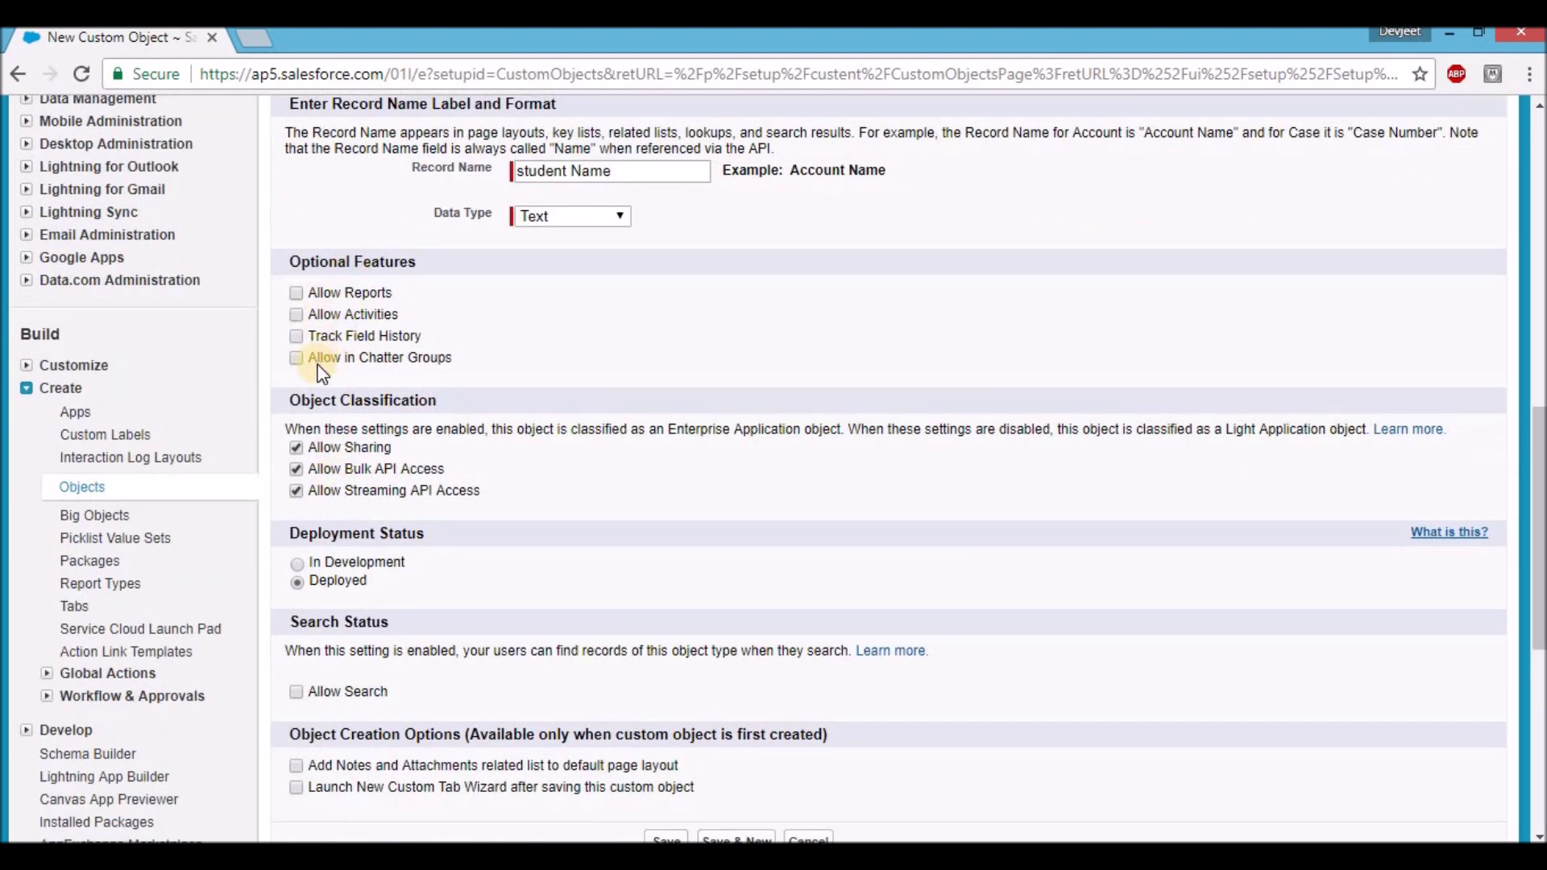
# - Set the student object's deployment status to In Development and save the object
pyautogui.scroll(-2, 322, 373)
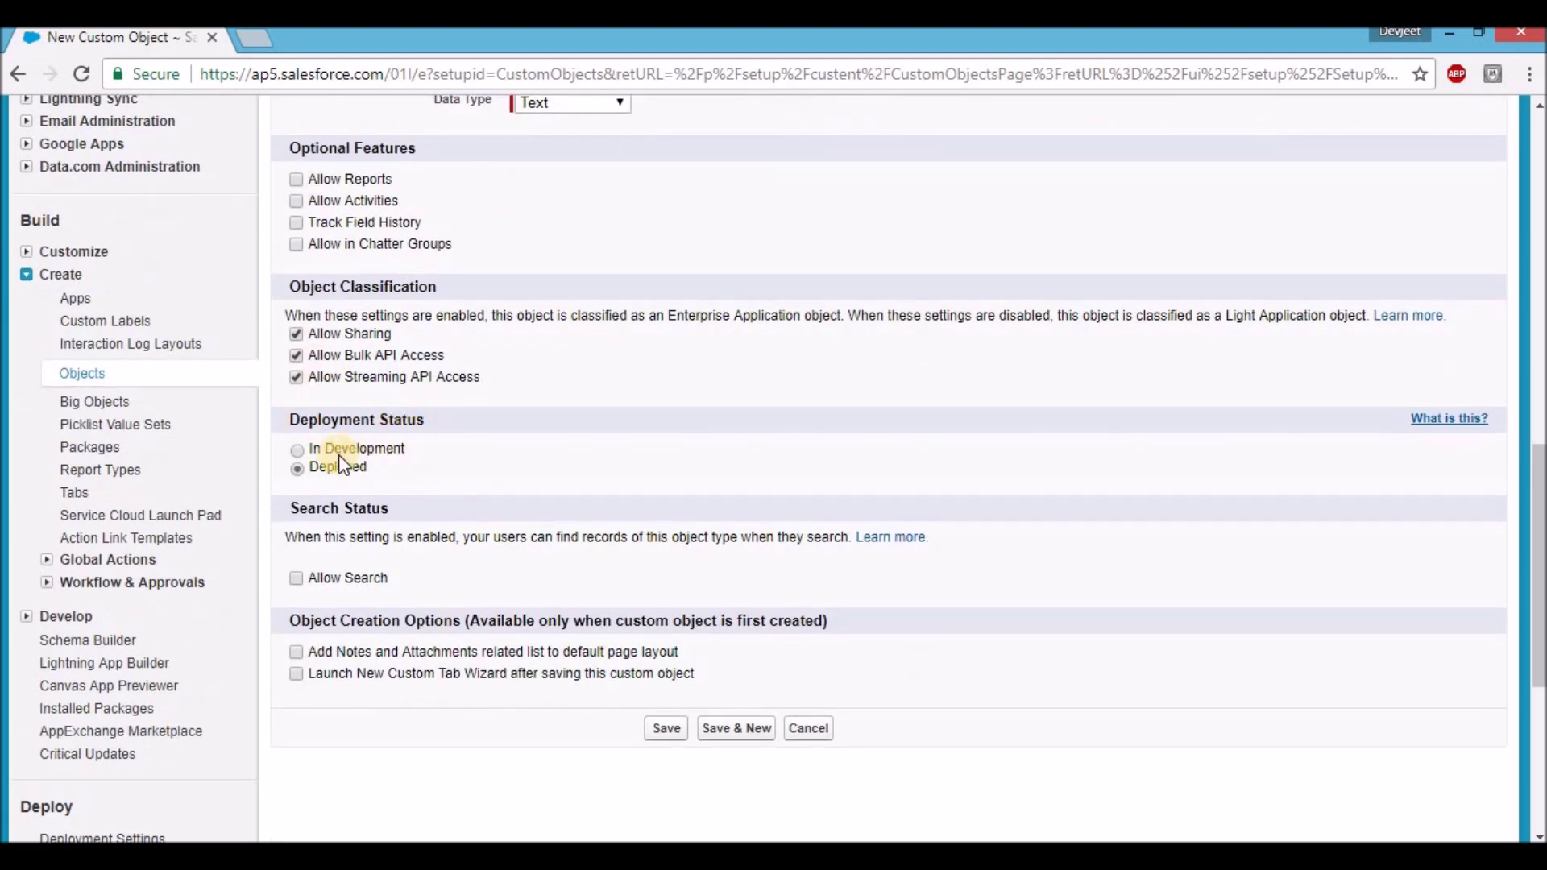
pyautogui.click(298, 450)
pyautogui.scroll(-2, 302, 452)
pyautogui.click(667, 622)
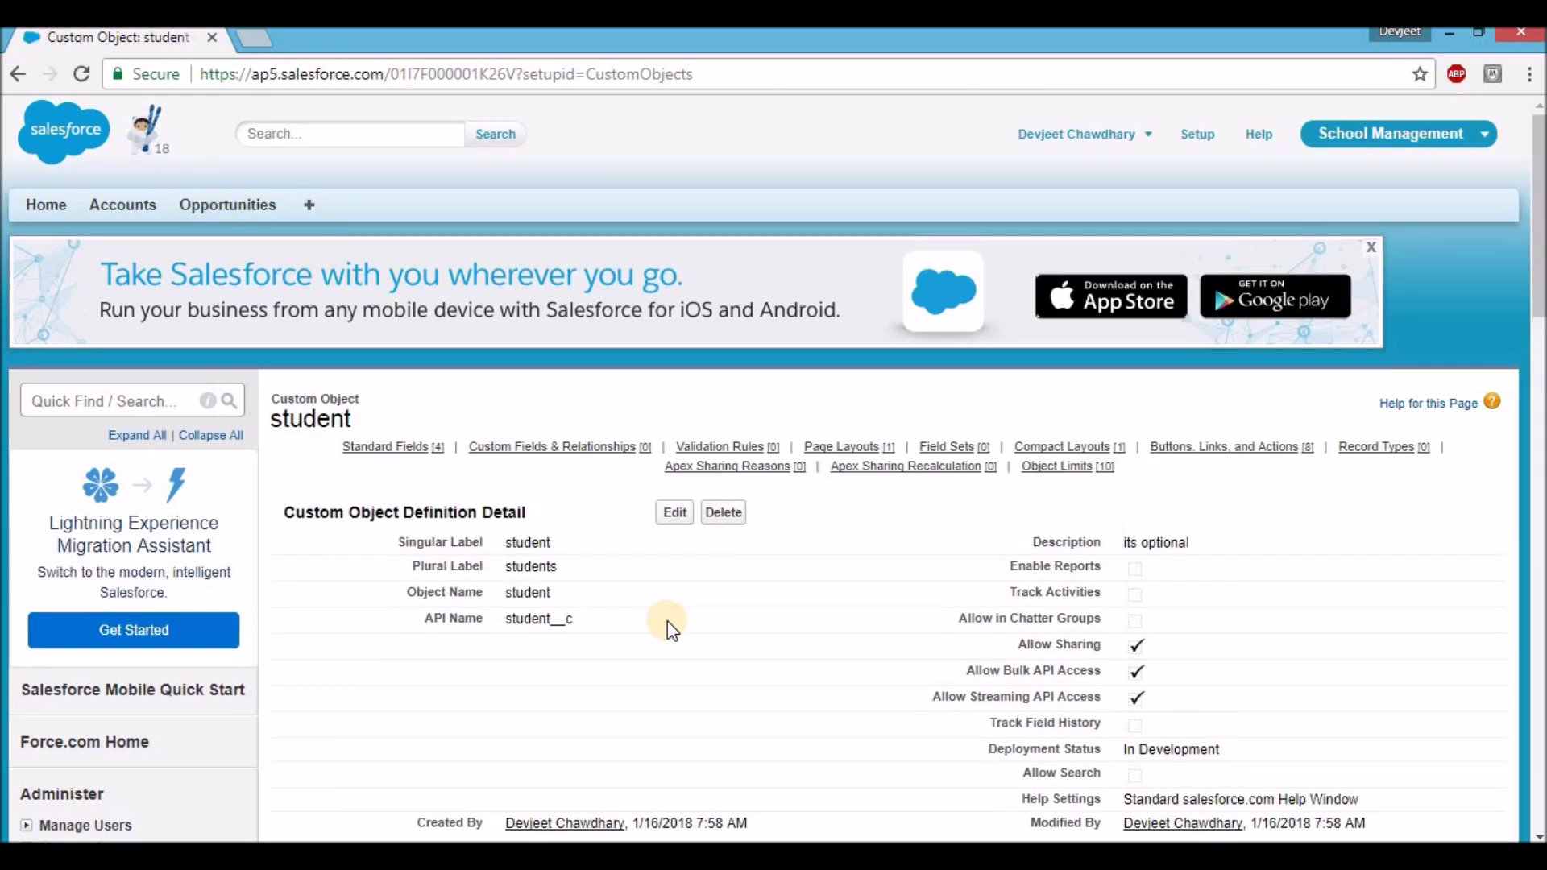
# - Review the student object's definition details, standard fields, and its custom field, validation rule, trigger and layout sections
pyautogui.scroll(-3, 668, 622)
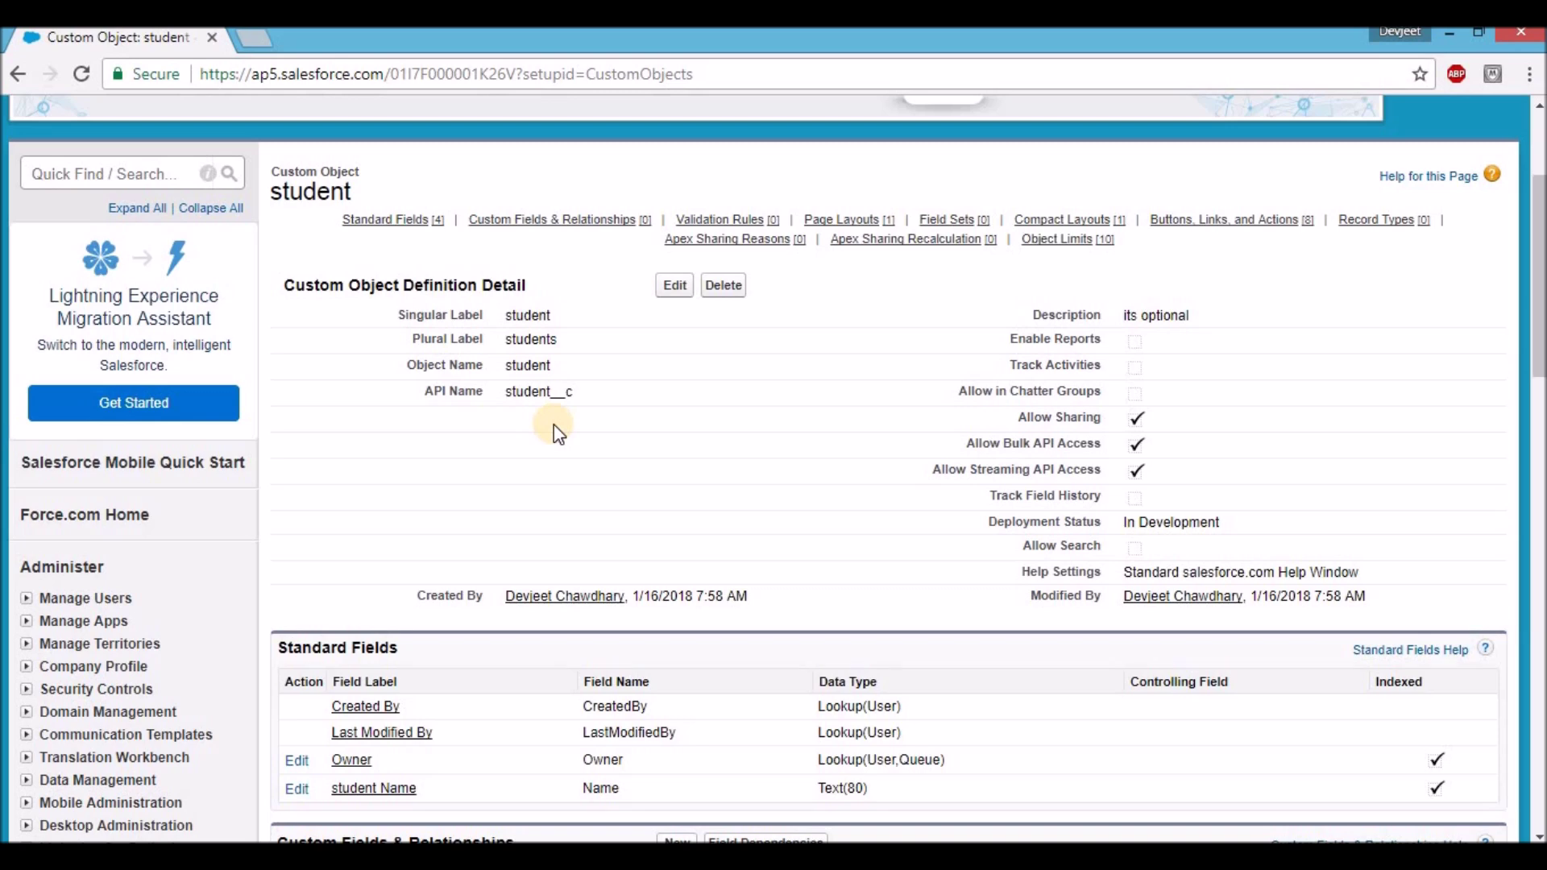
pyautogui.scroll(3, 553, 424)
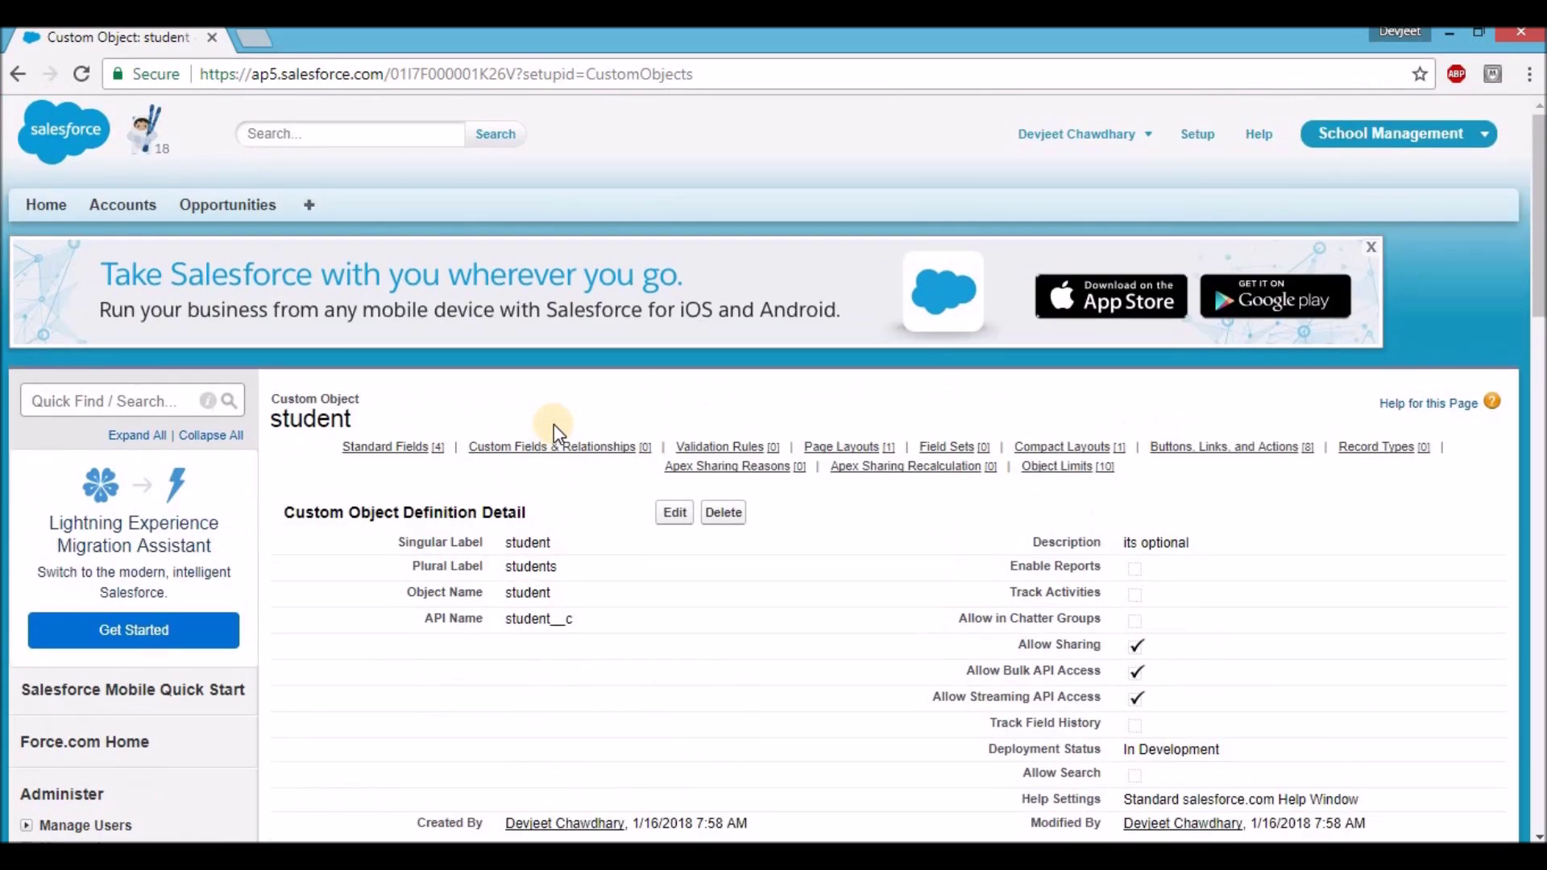
pyautogui.scroll(-9, 554, 424)
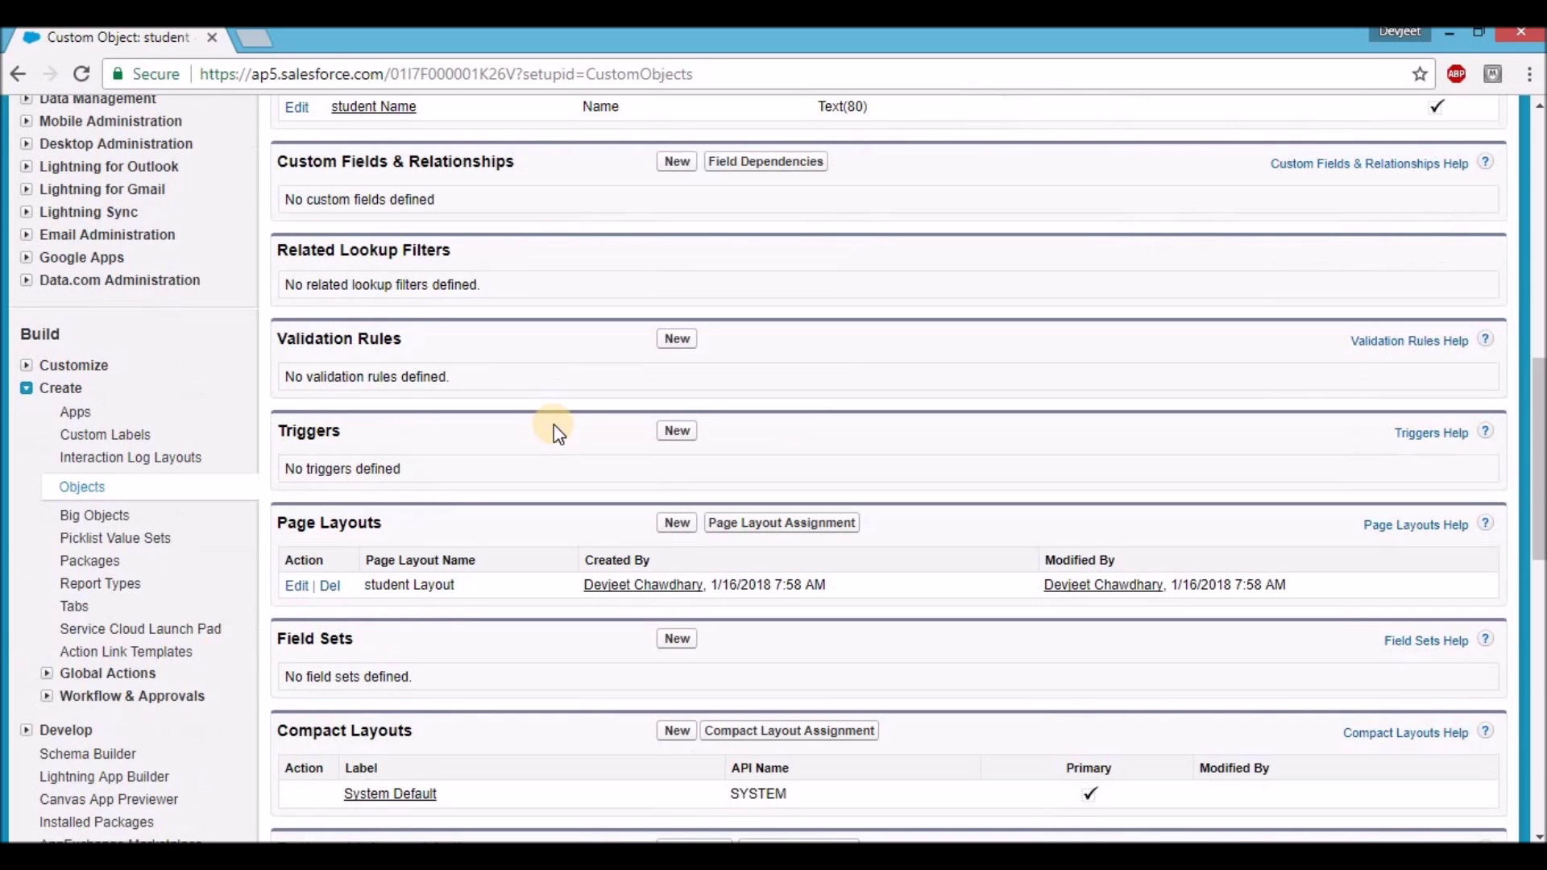
pyautogui.scroll(3, 553, 424)
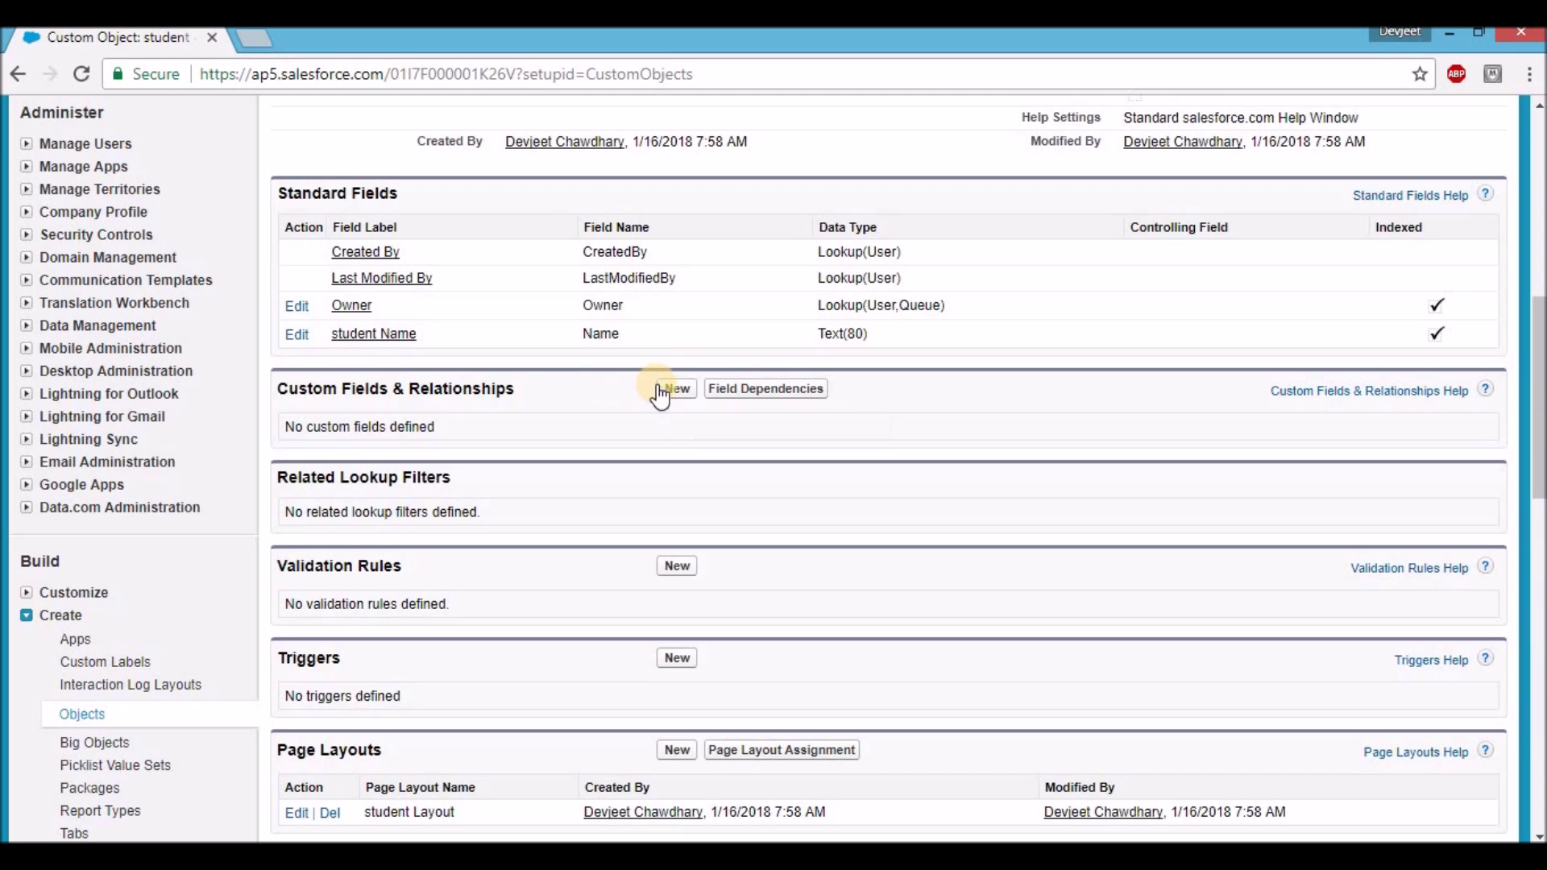
pyautogui.scroll(8, 659, 395)
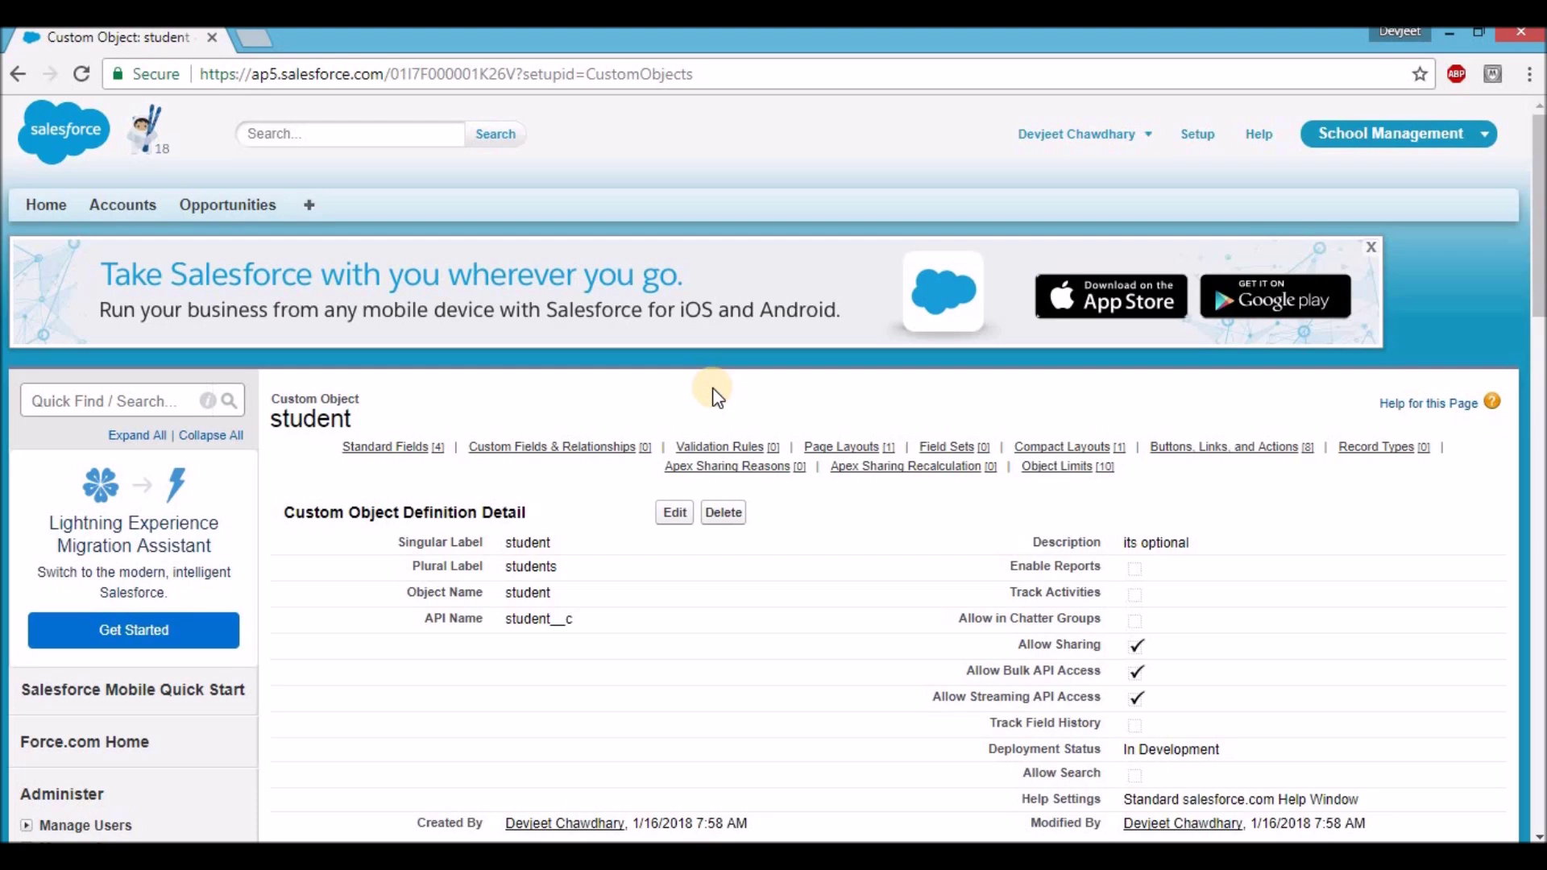
# - Return to Setup and reopen the student object from the list of custom objects
pyautogui.click(1195, 137)
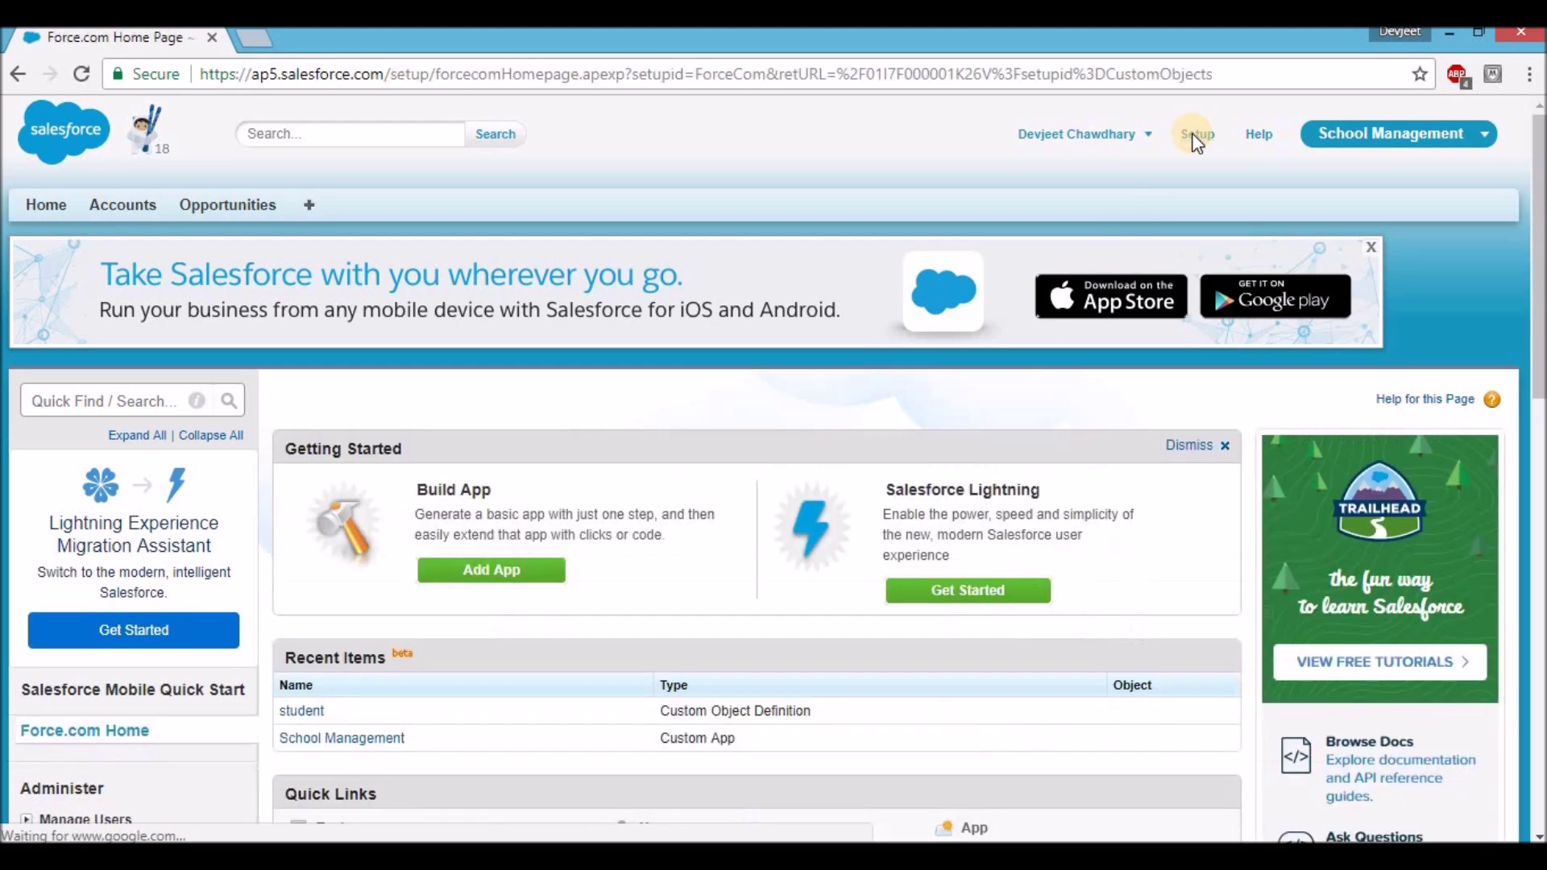
pyautogui.scroll(-5, 1193, 137)
pyautogui.scroll(-7, 1193, 134)
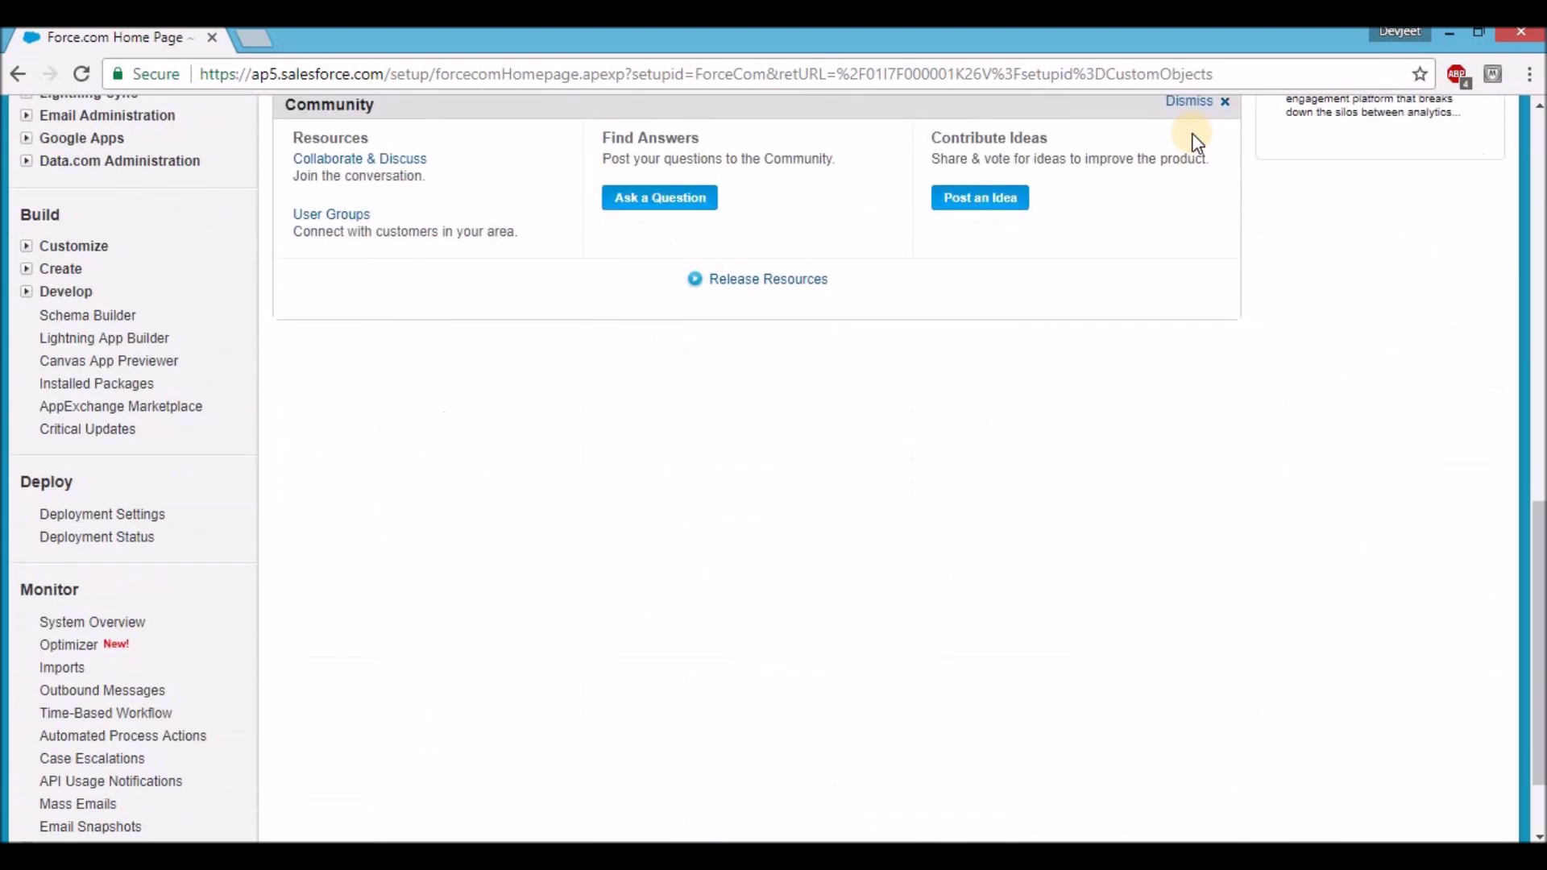
pyautogui.click(29, 269)
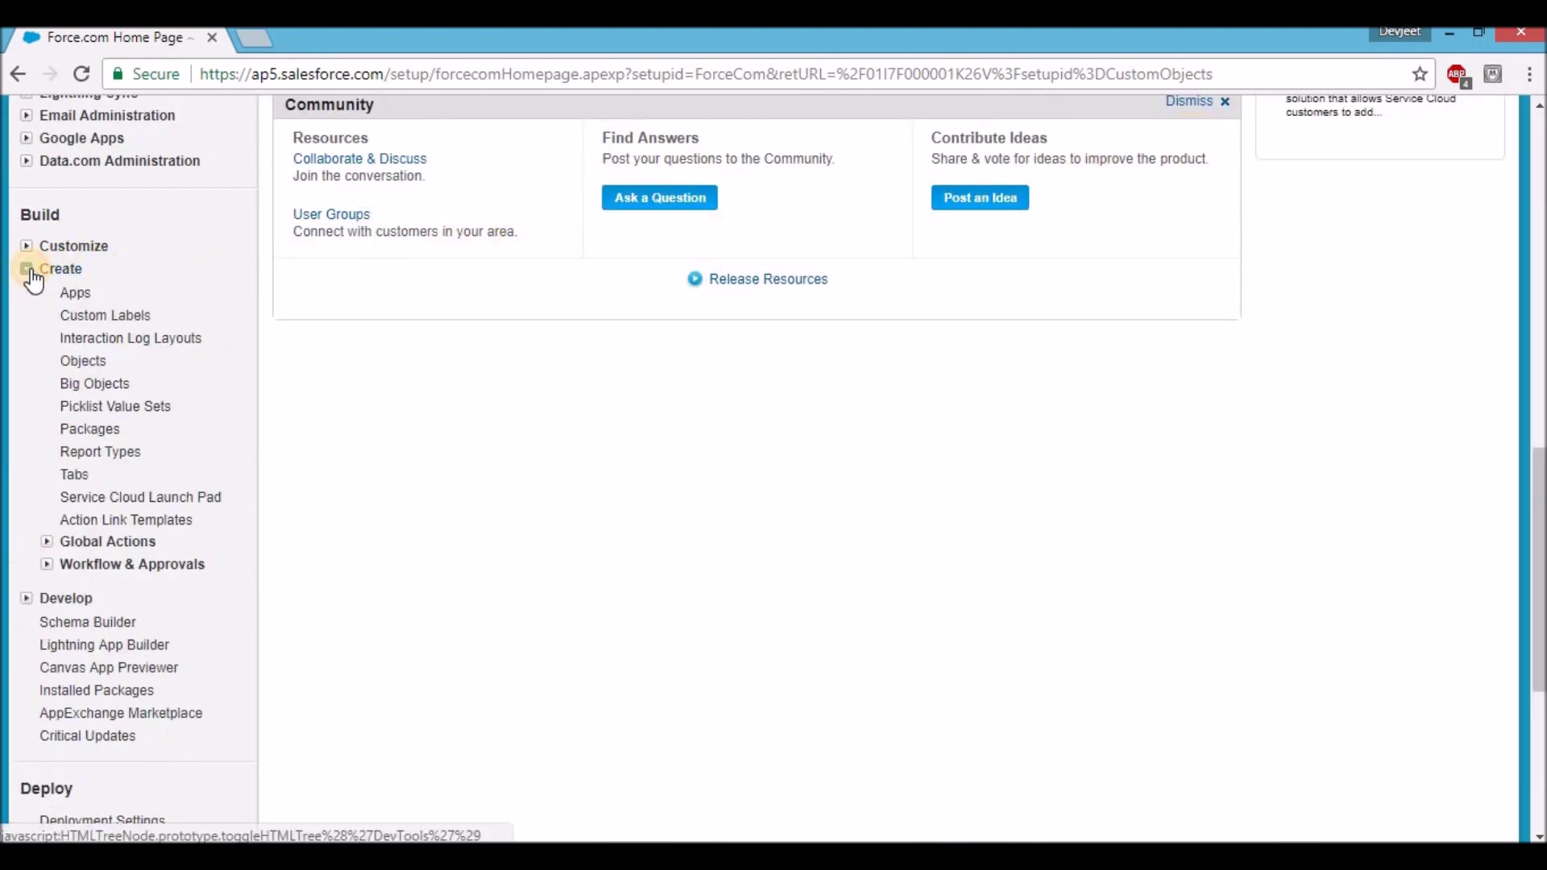
pyautogui.click(89, 369)
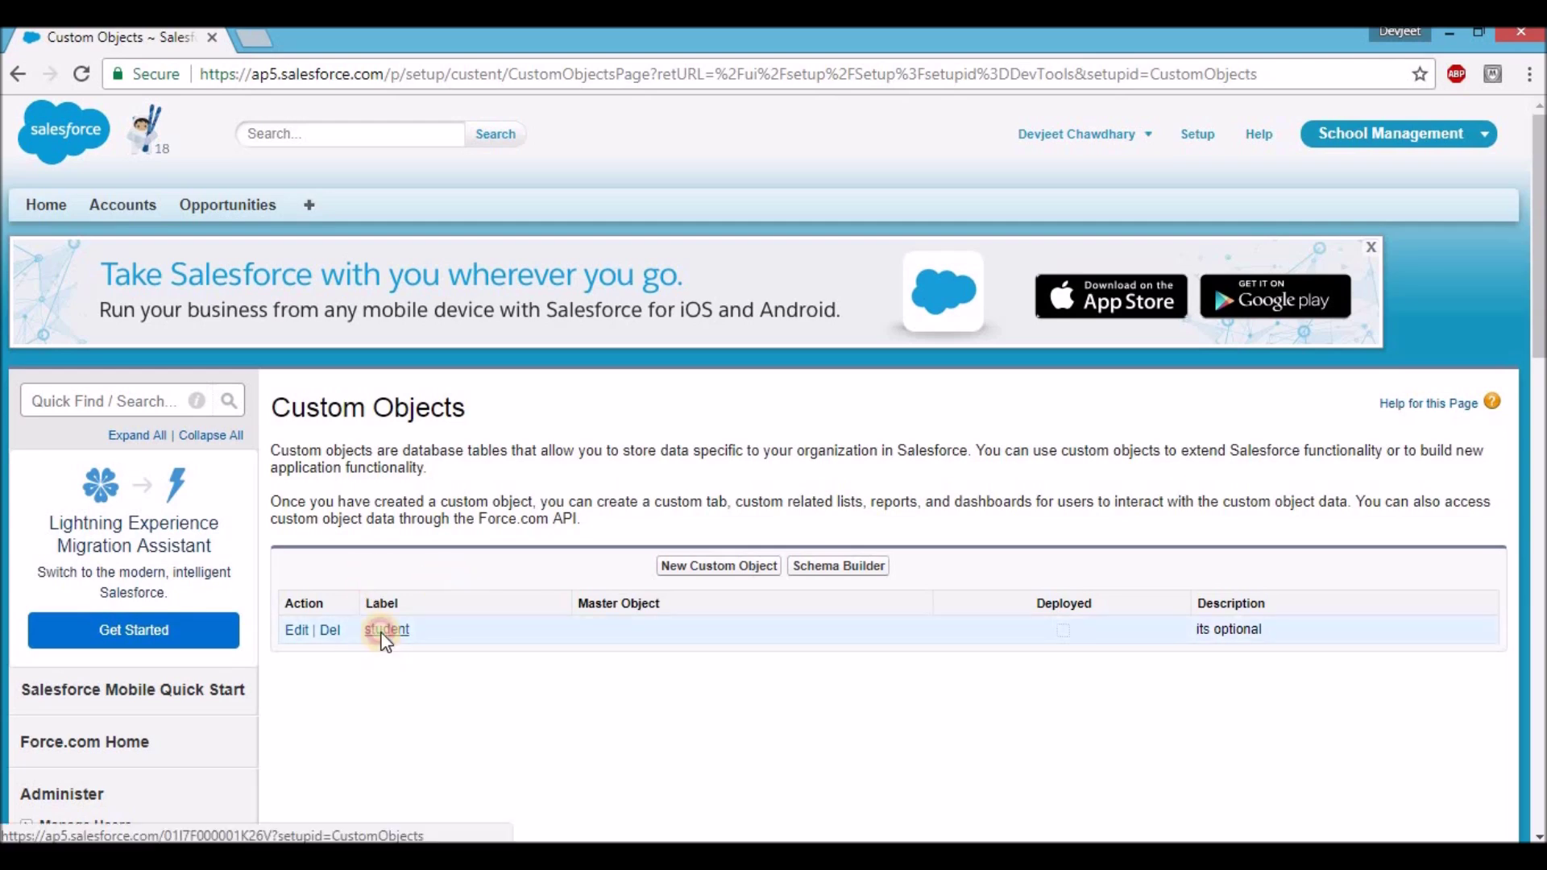
pyautogui.click(384, 639)
# - Start a new custom field on the student object, review the available data types and choose Text
pyautogui.scroll(-6, 384, 641)
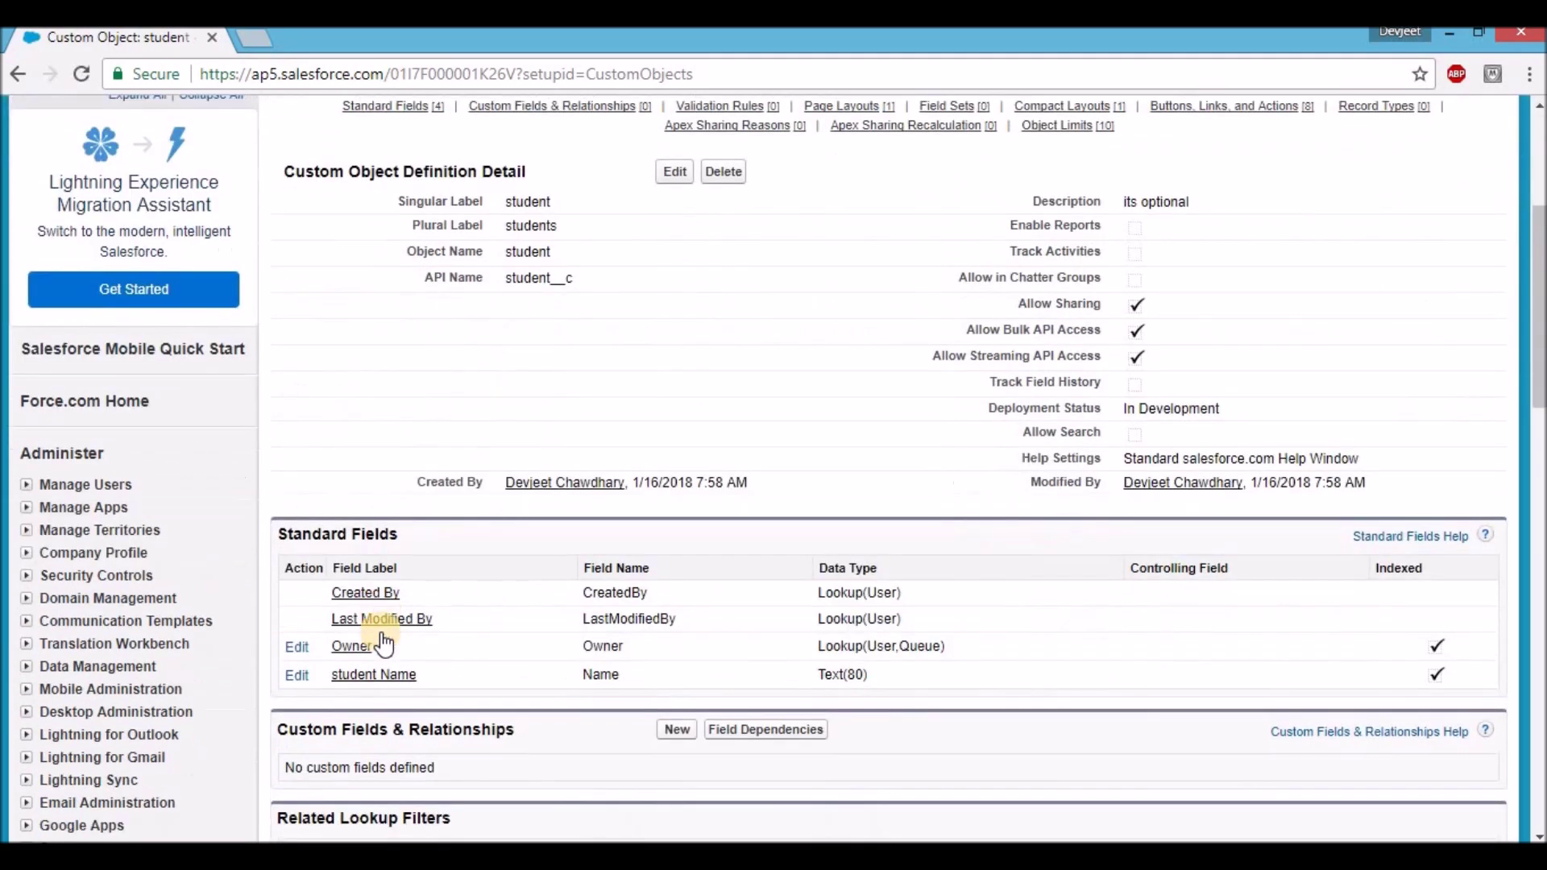
pyautogui.scroll(7, 383, 642)
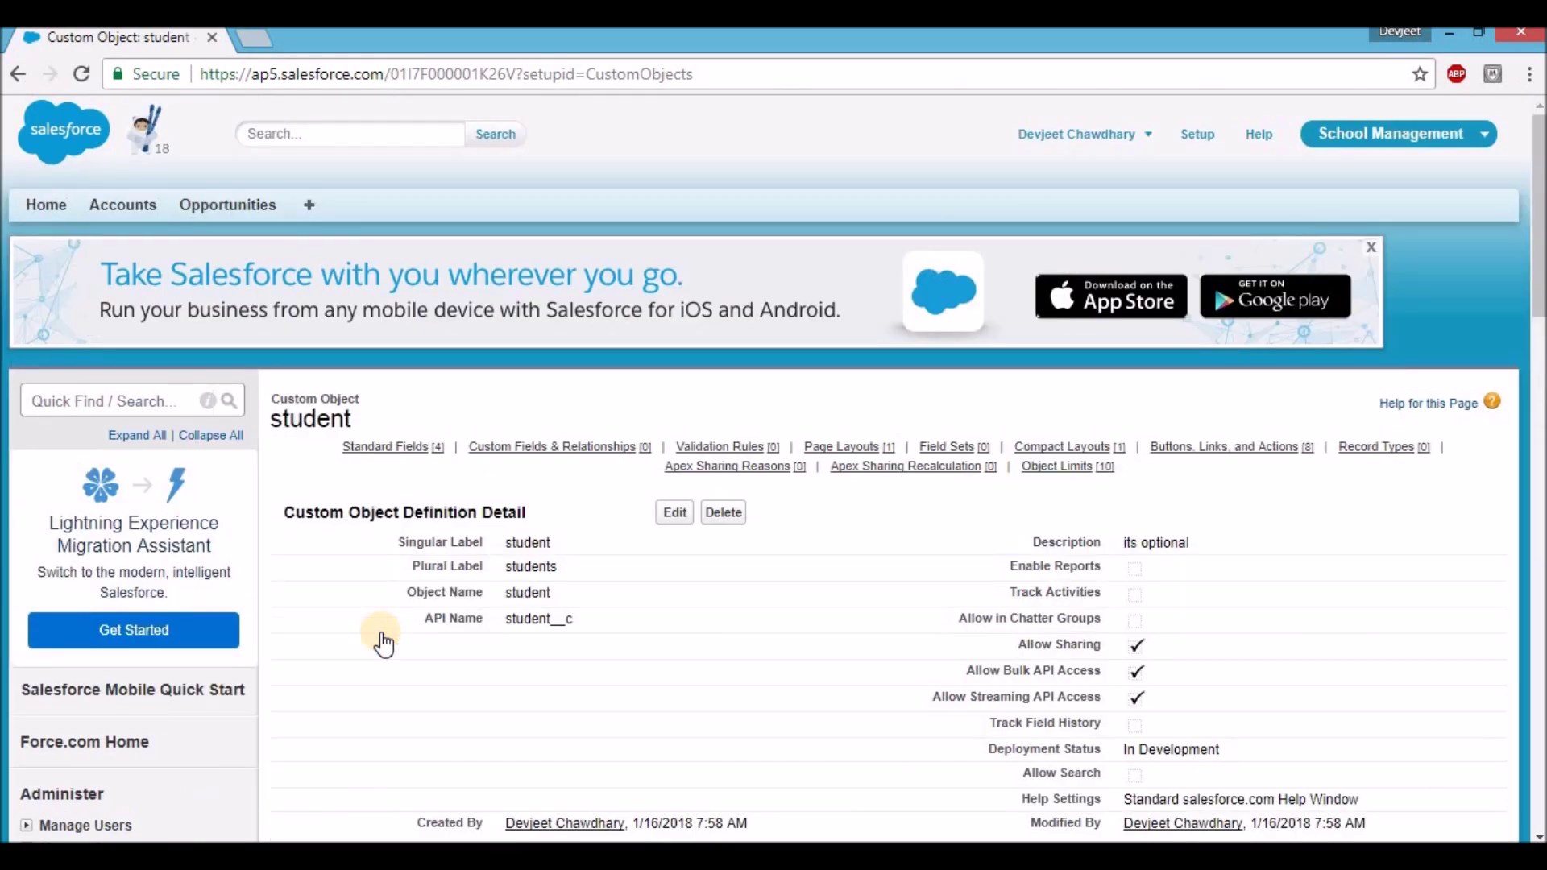
pyautogui.scroll(-10, 383, 642)
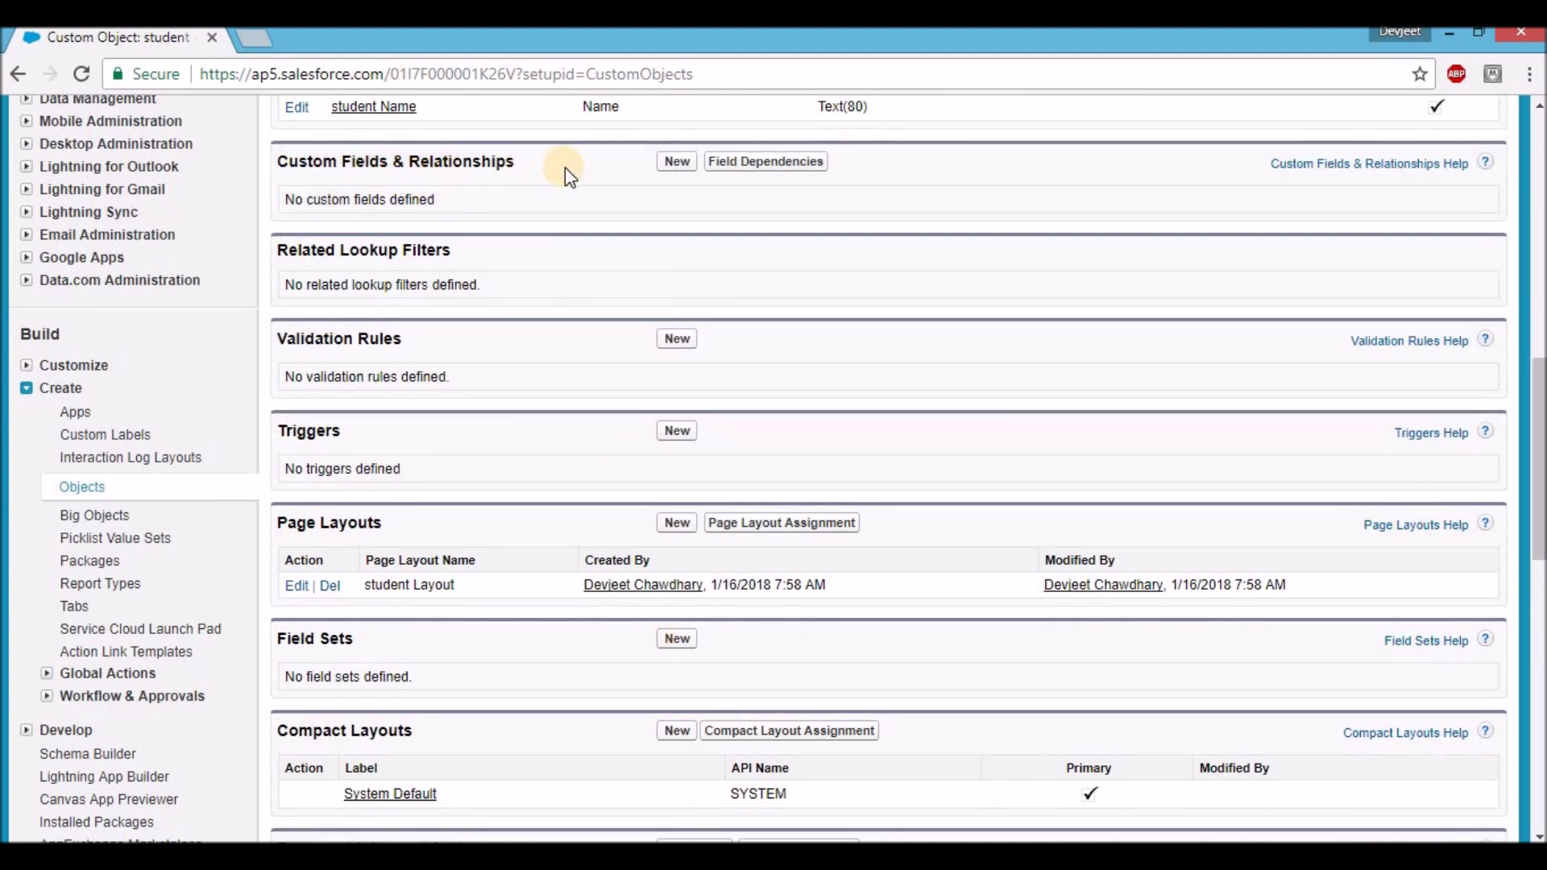
pyautogui.click(672, 171)
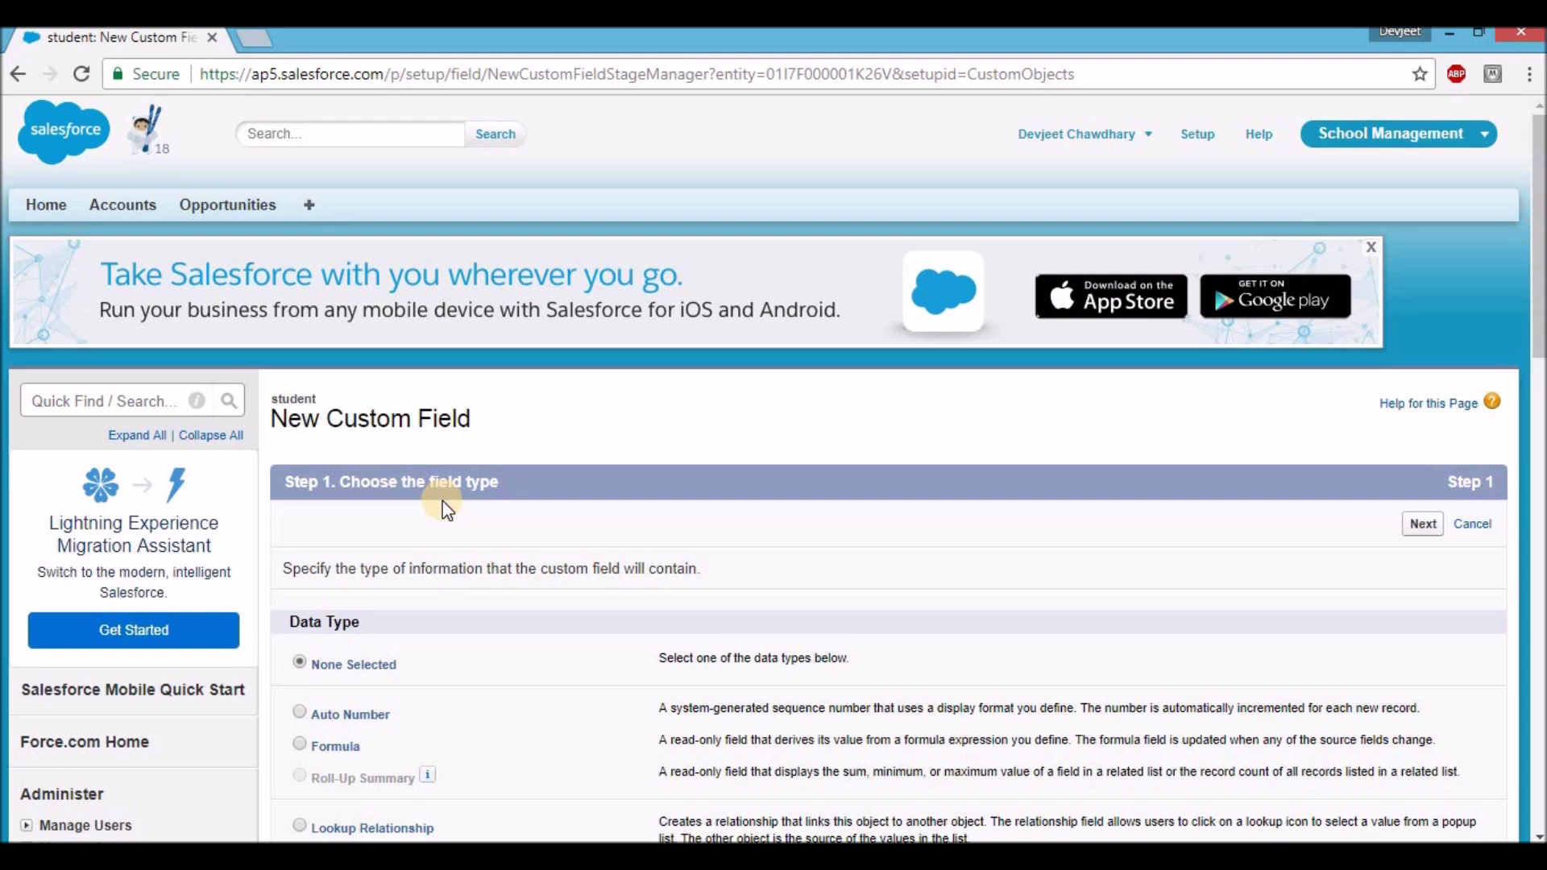
pyautogui.scroll(-4, 447, 510)
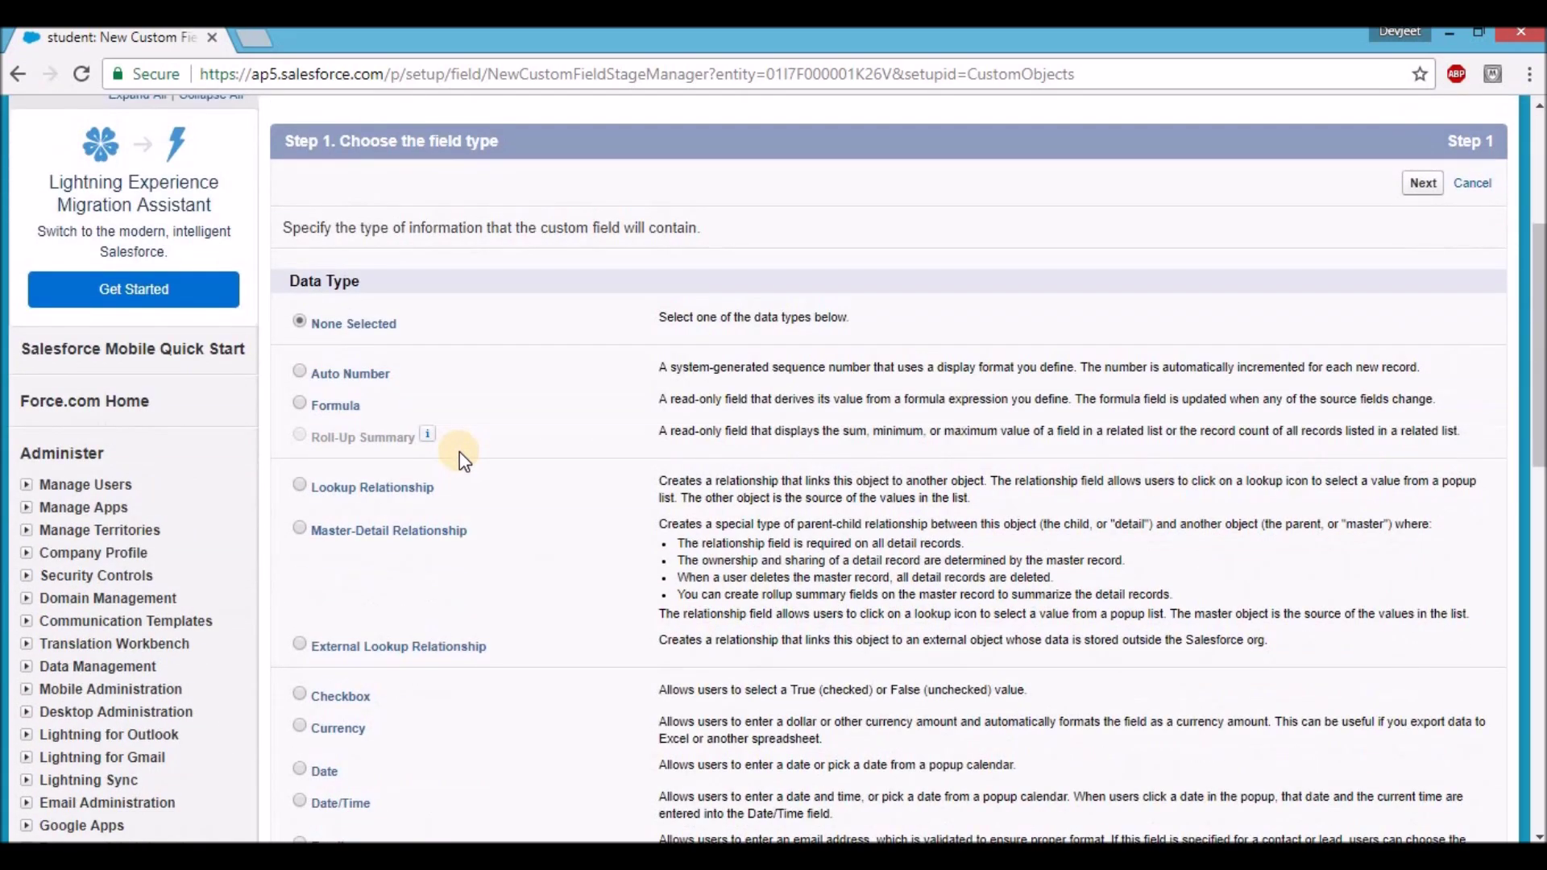
pyautogui.scroll(-3, 455, 451)
pyautogui.scroll(1, 311, 295)
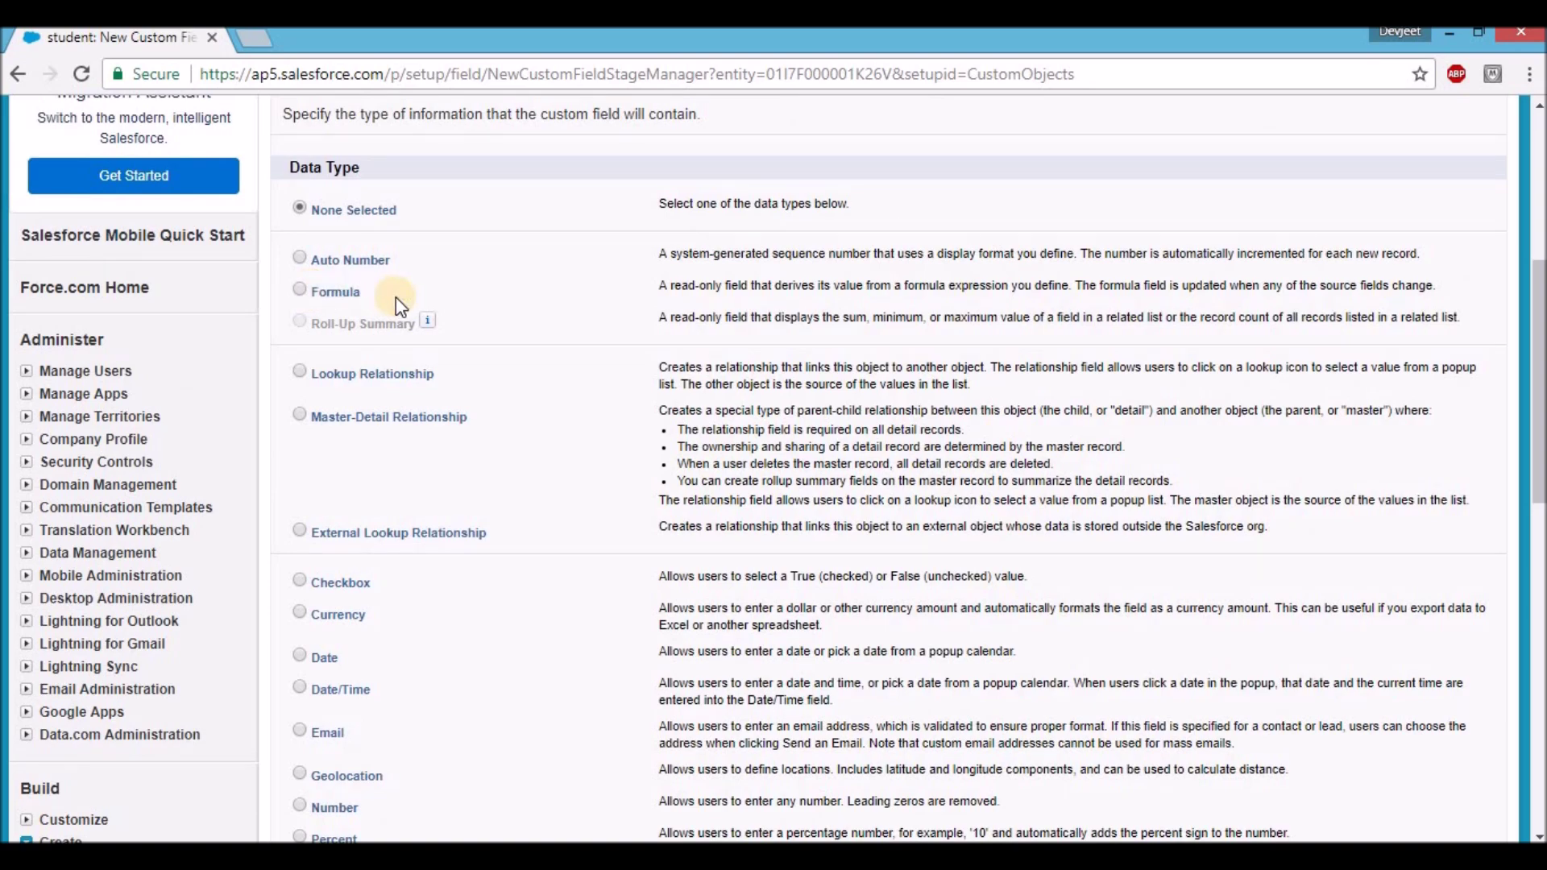
pyautogui.scroll(-5, 395, 297)
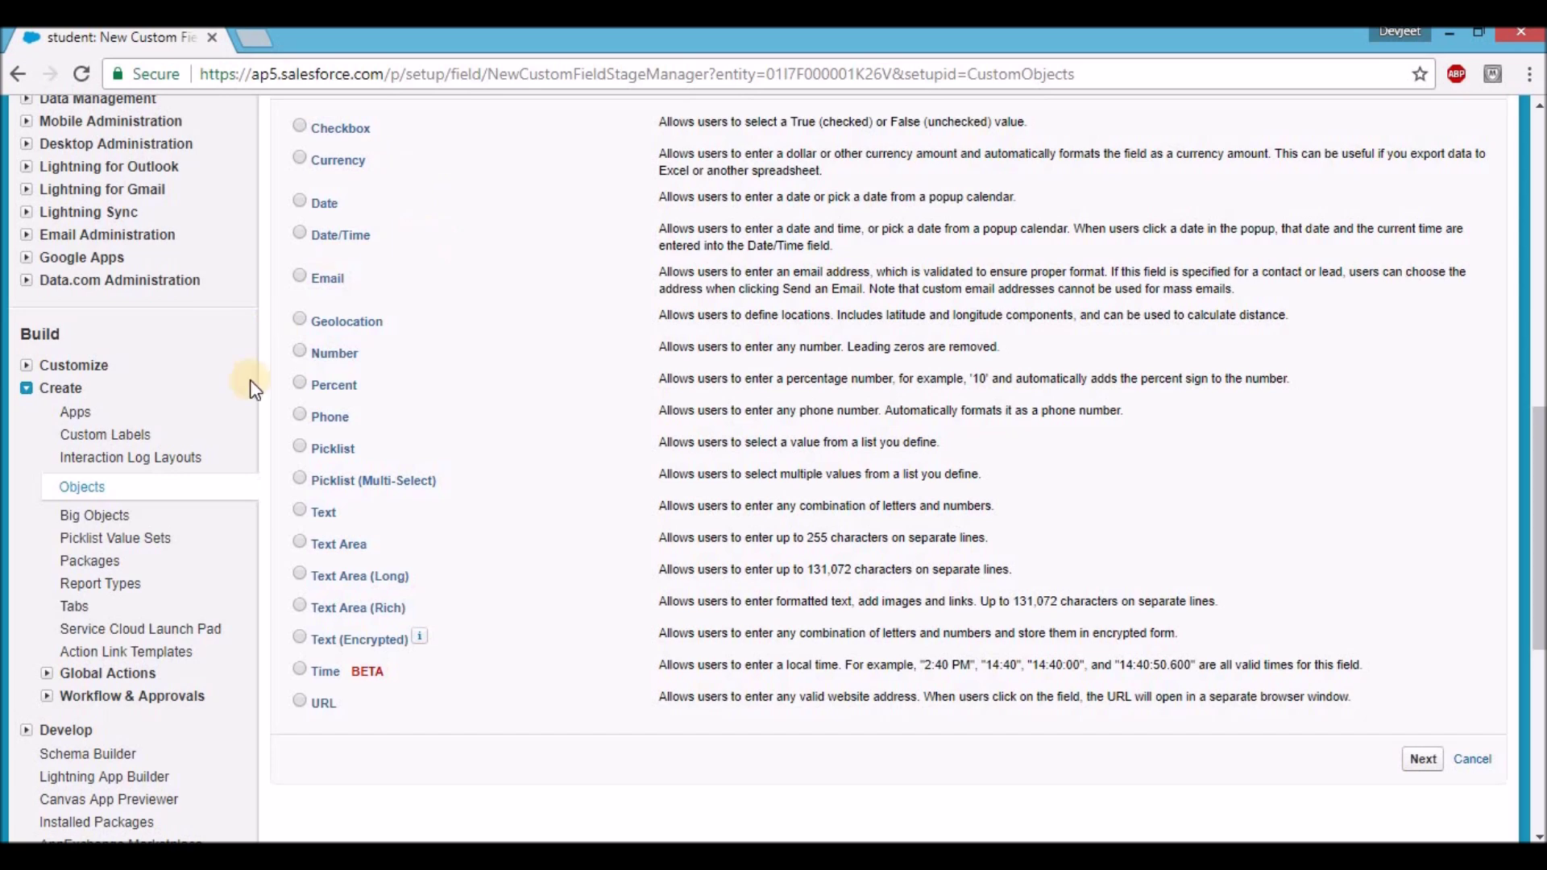
pyautogui.click(300, 511)
pyautogui.click(1423, 760)
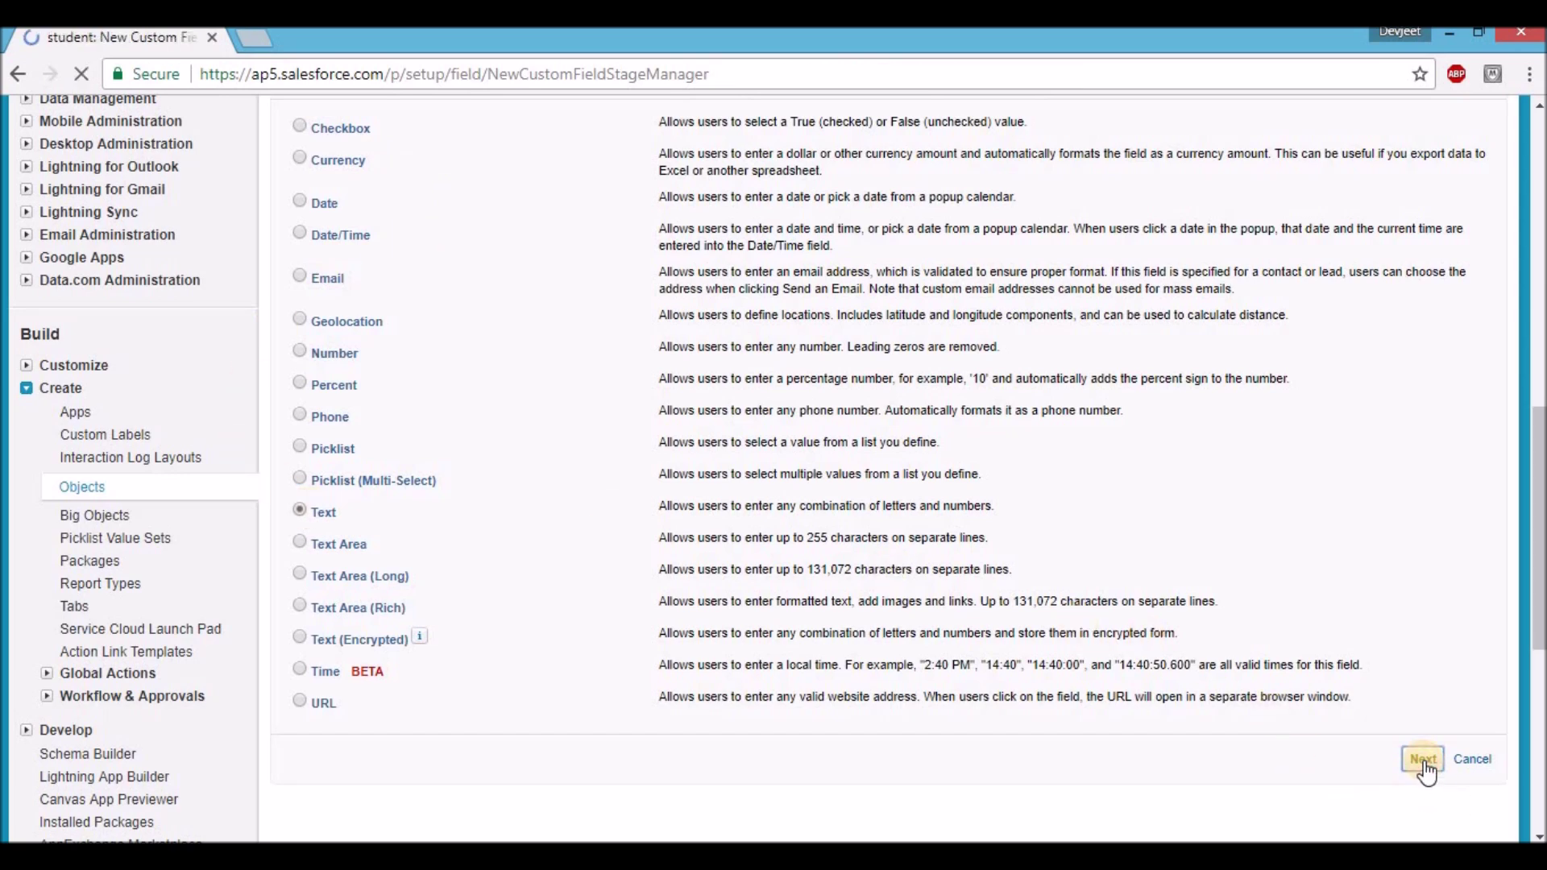
# - Give the text field the label "Father's name" and a length of 10, and continue to field-level security
pyautogui.scroll(-3, 804, 469)
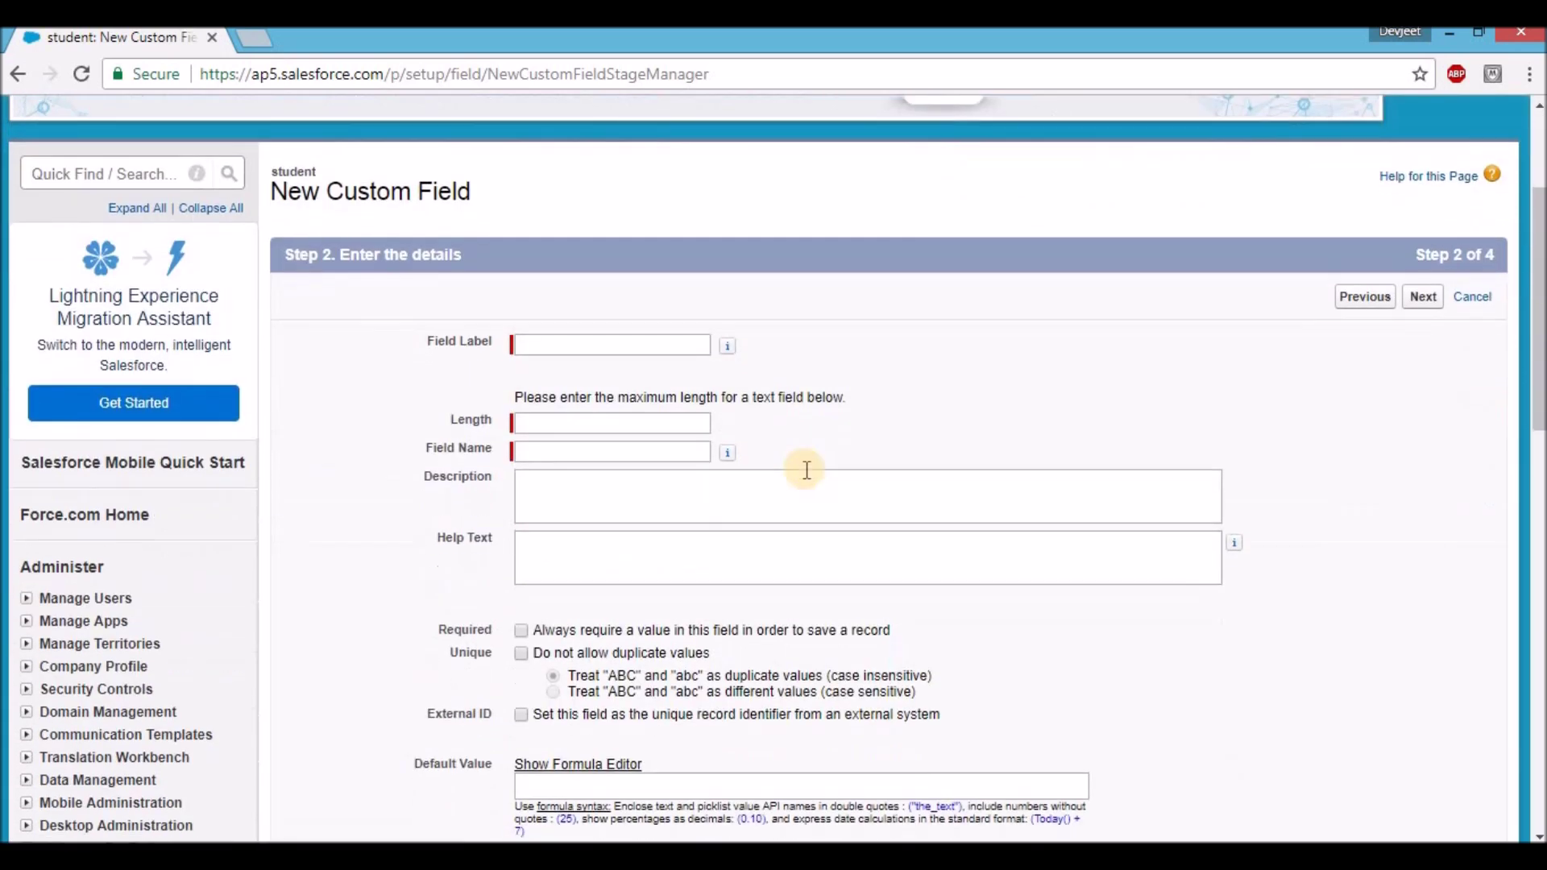
pyautogui.click(576, 348)
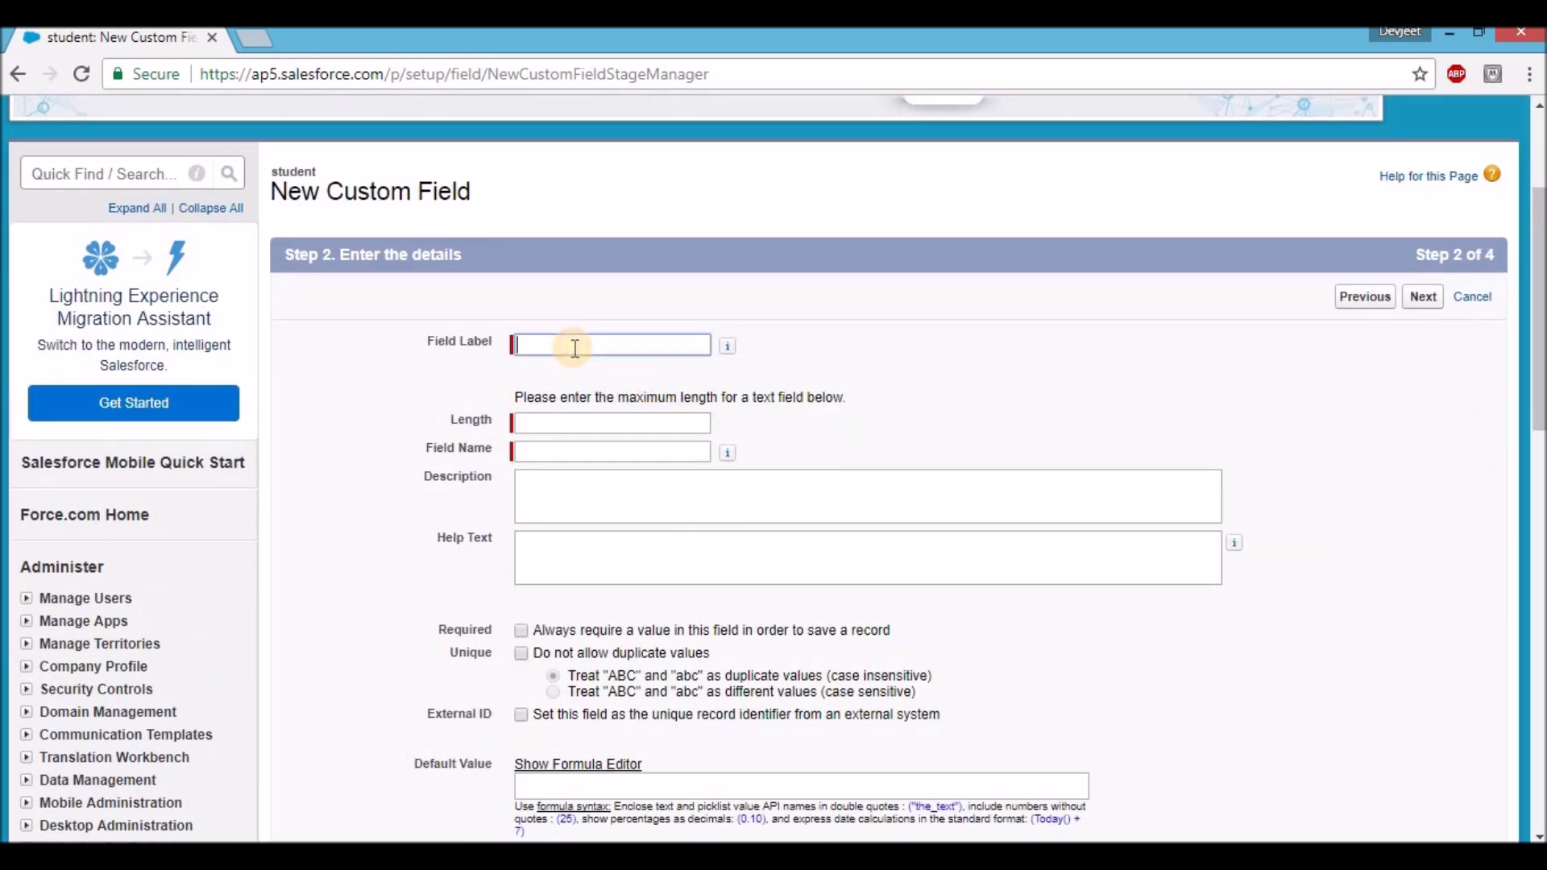
pyautogui.write("Father's name")
pyautogui.click(532, 418)
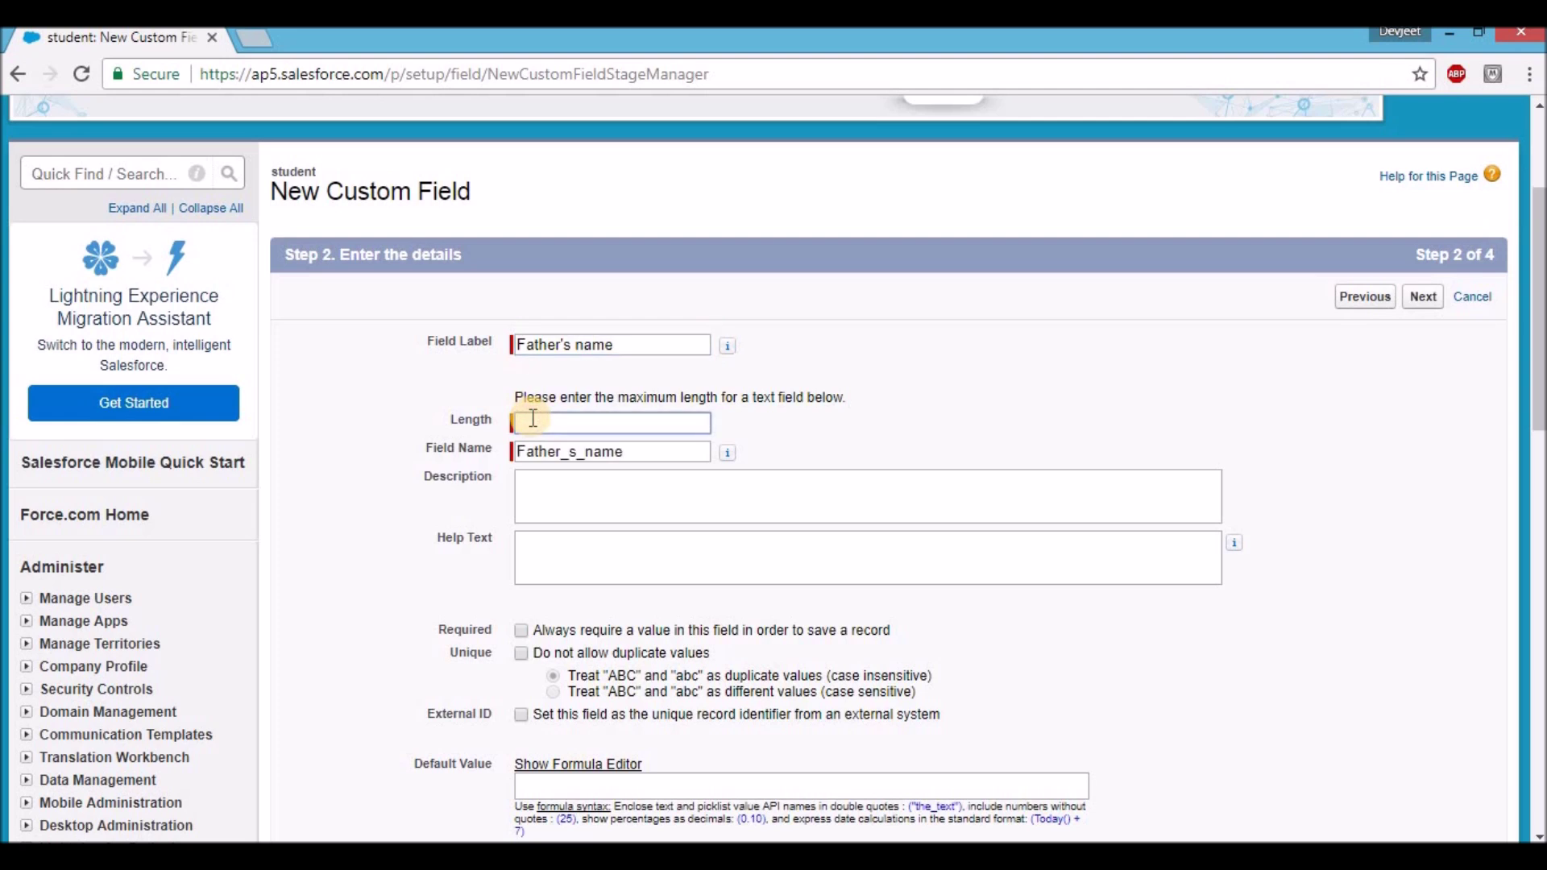
pyautogui.write('10')
pyautogui.click(555, 490)
pyautogui.scroll(-2, 554, 490)
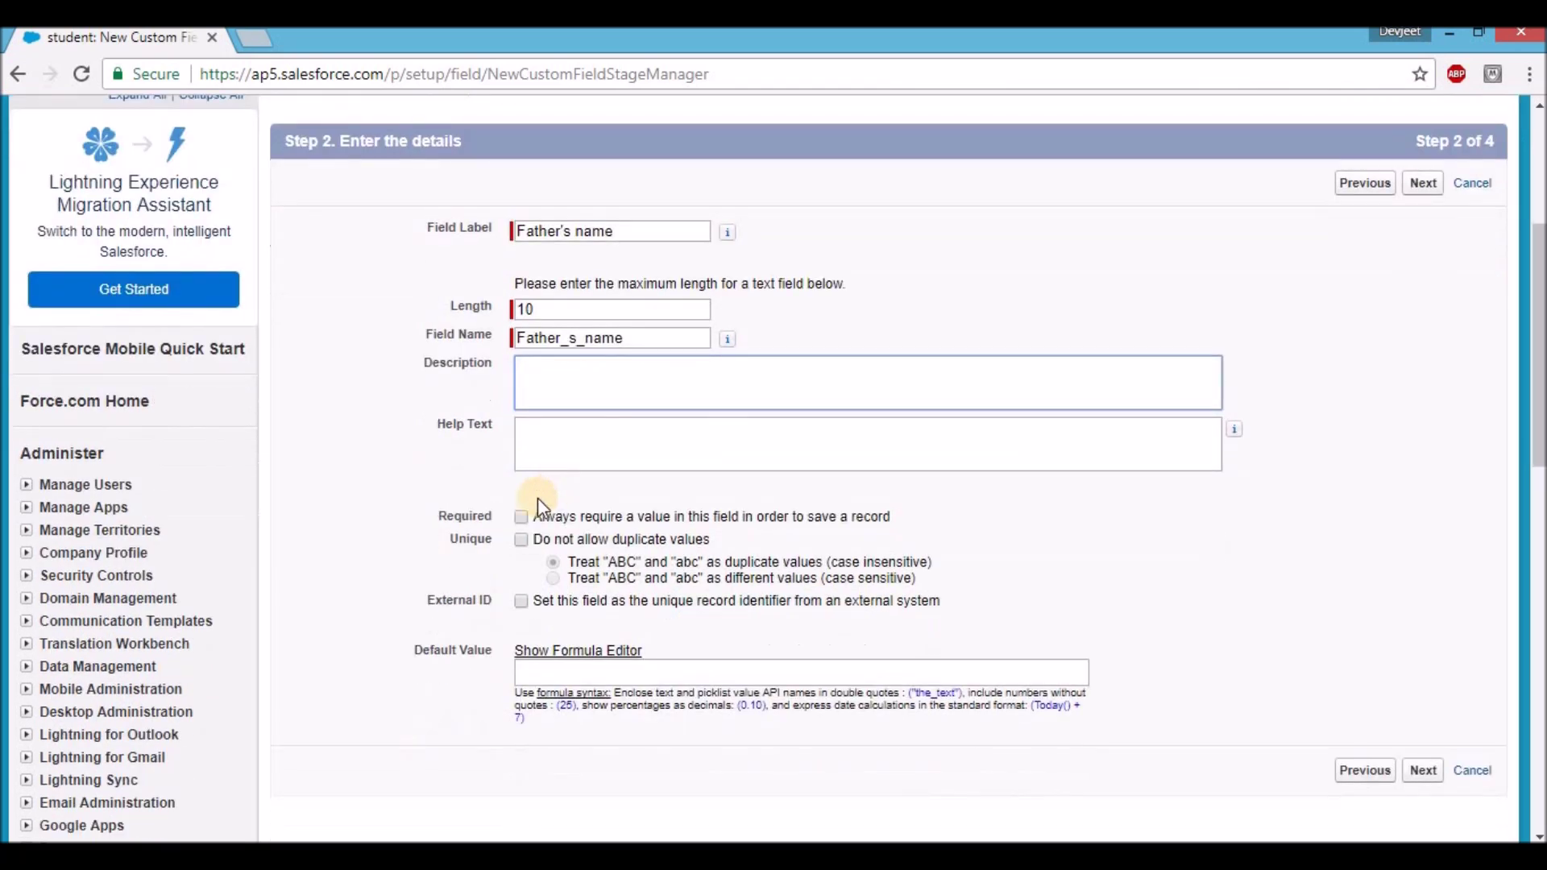
pyautogui.scroll(-2, 500, 524)
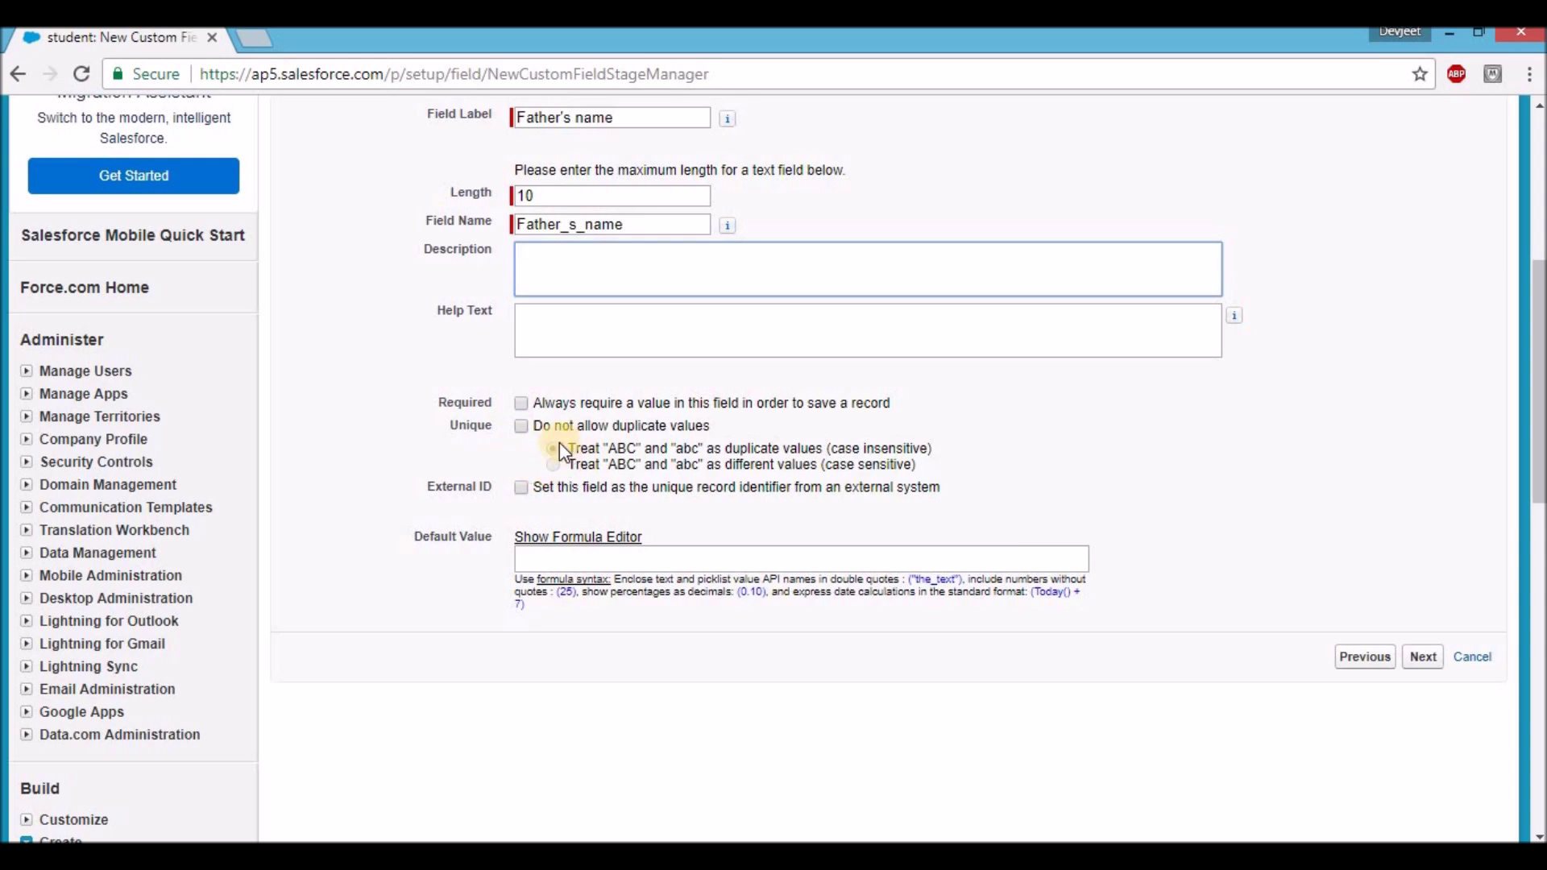
pyautogui.scroll(-2, 504, 452)
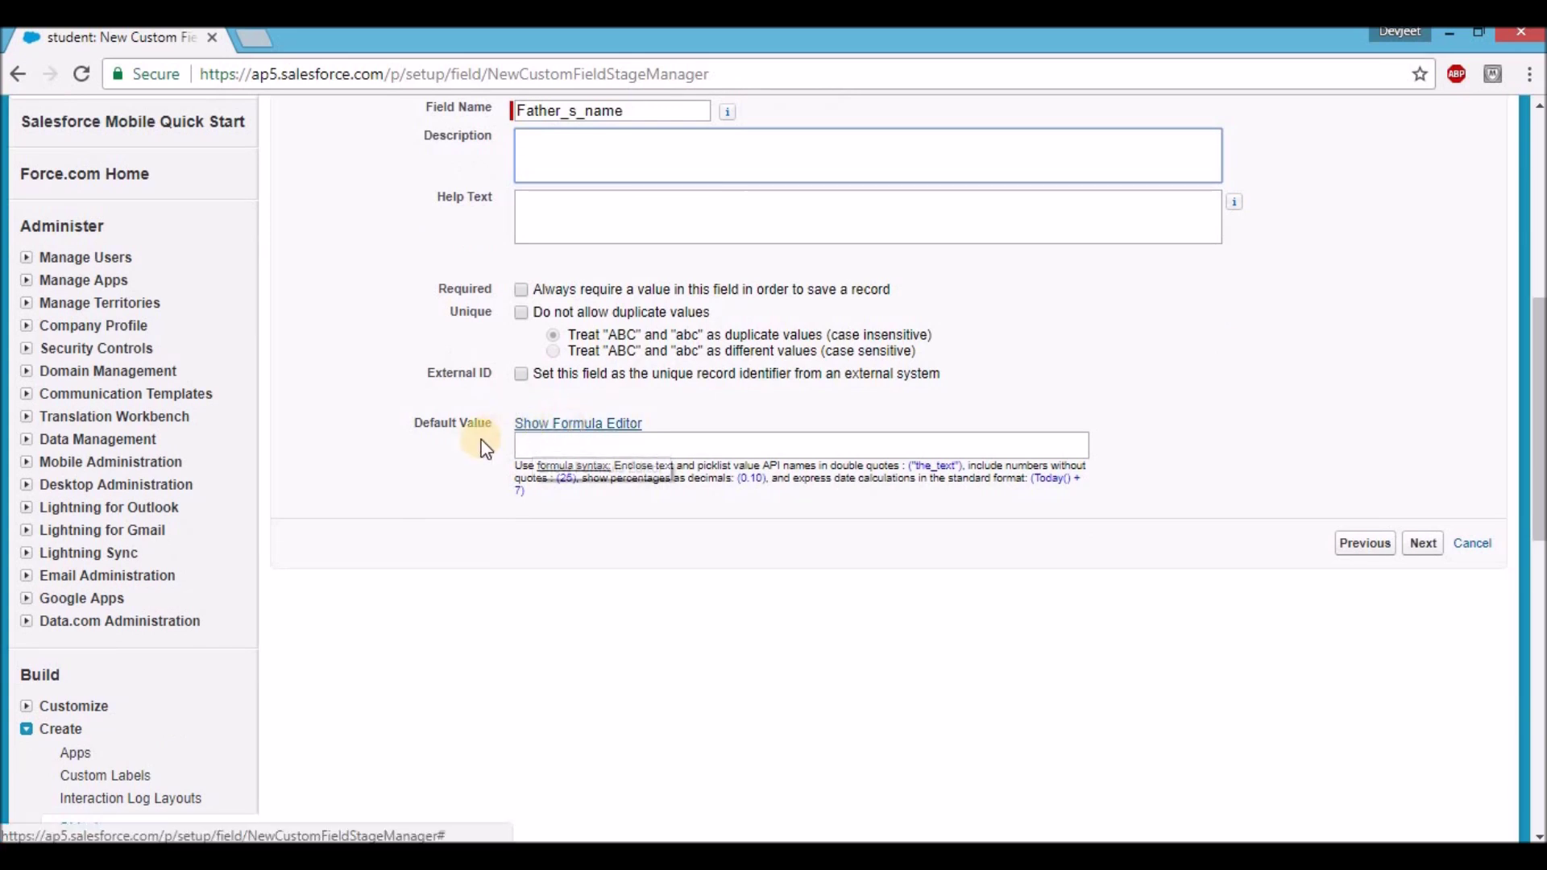
pyautogui.click(1420, 544)
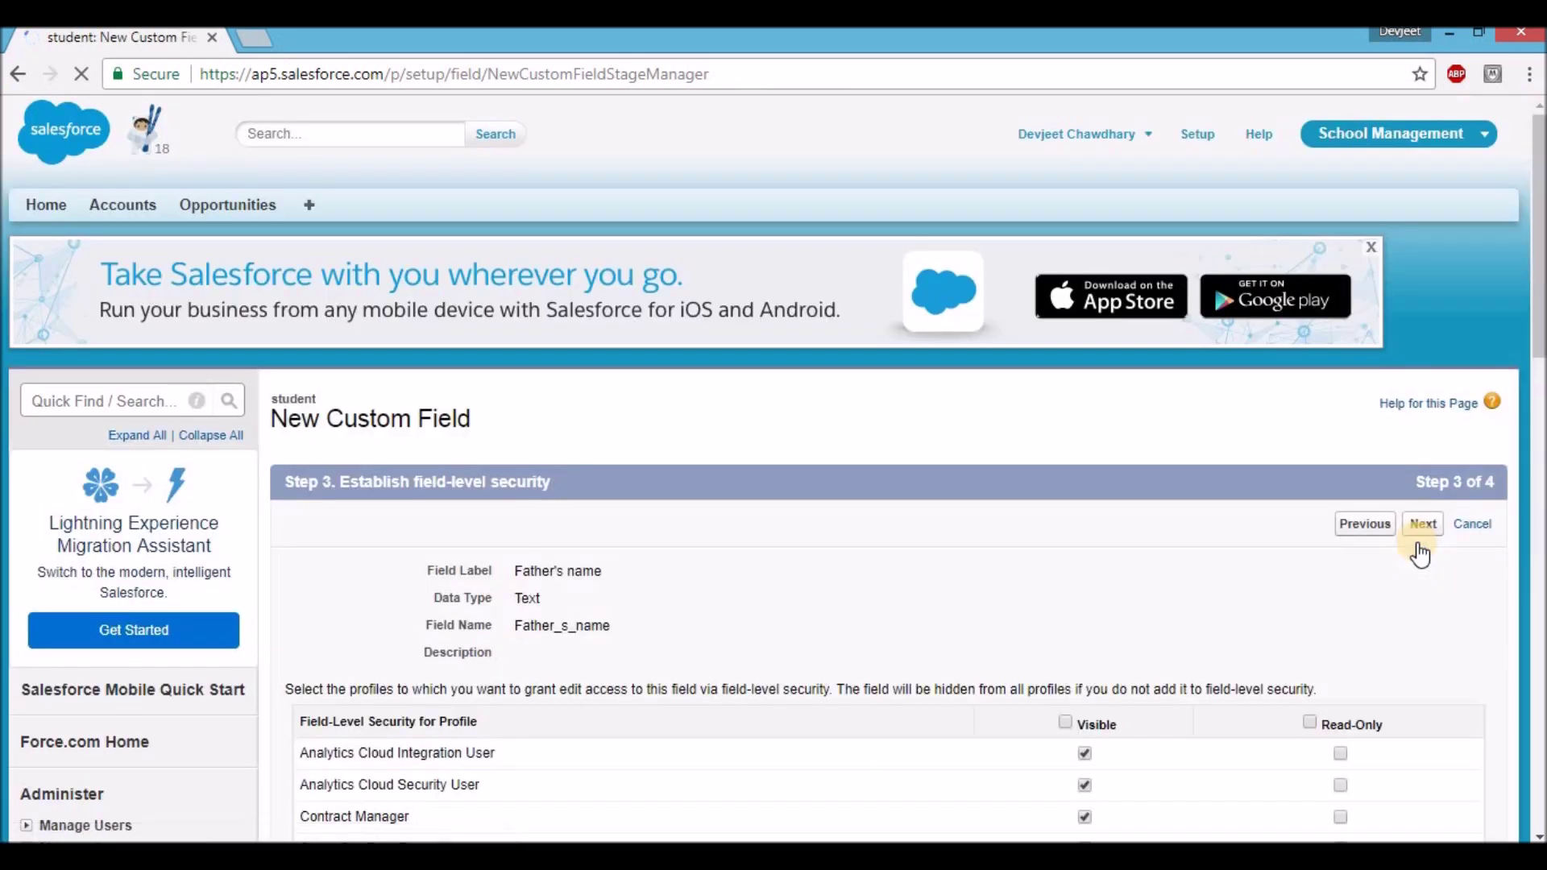
# - Make the Father's name field visible to all profiles and save it with the student Layout included
pyautogui.scroll(-3, 959, 556)
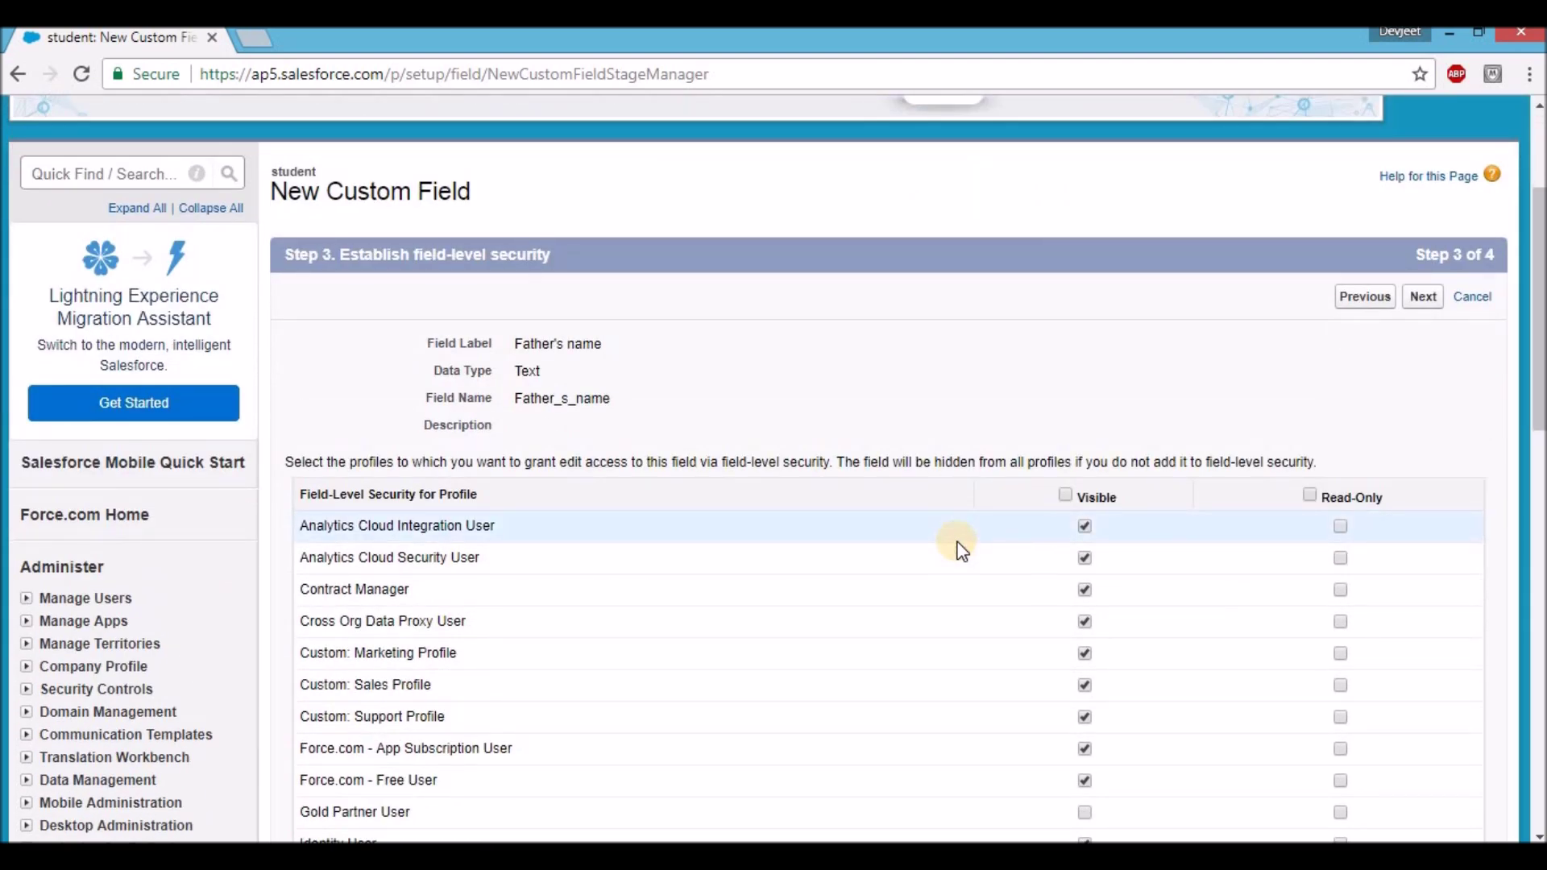
pyautogui.scroll(-2, 961, 550)
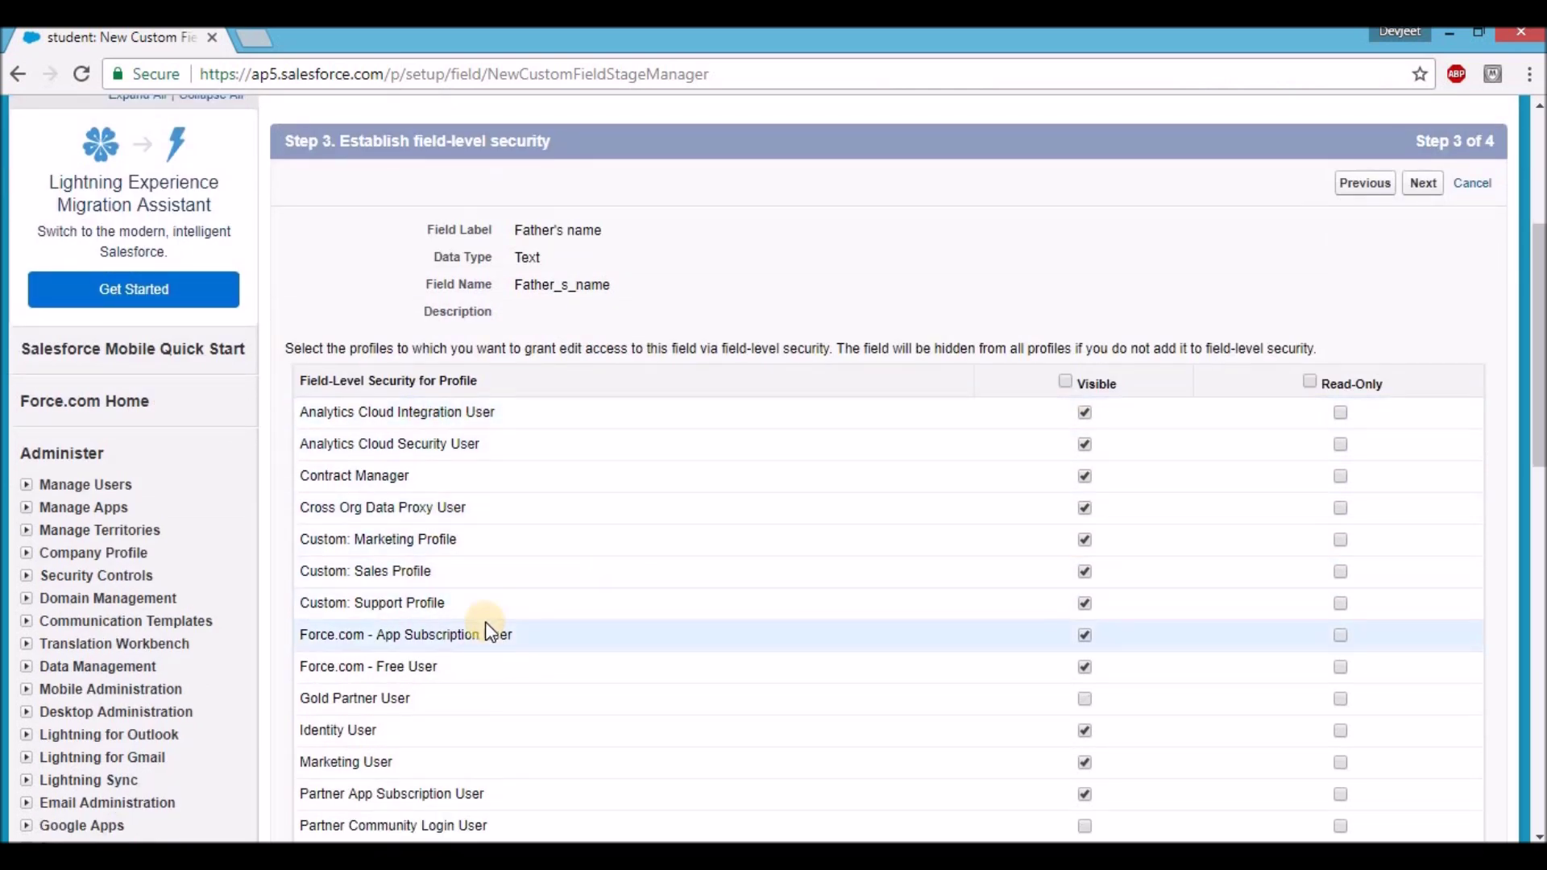
pyautogui.click(1066, 384)
pyautogui.scroll(-5, 1066, 387)
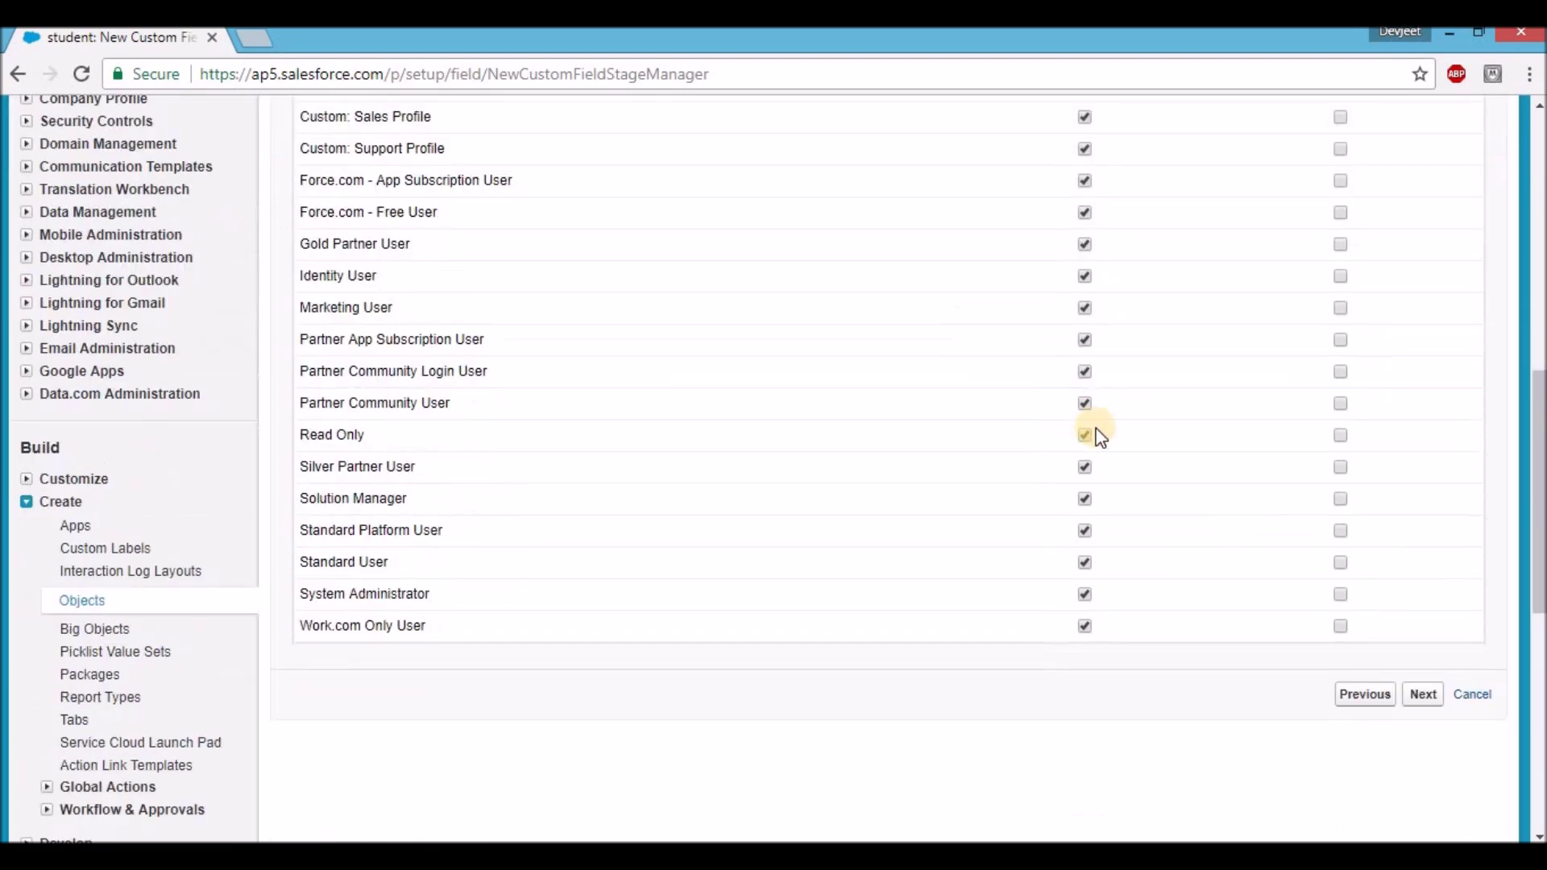
pyautogui.click(1423, 700)
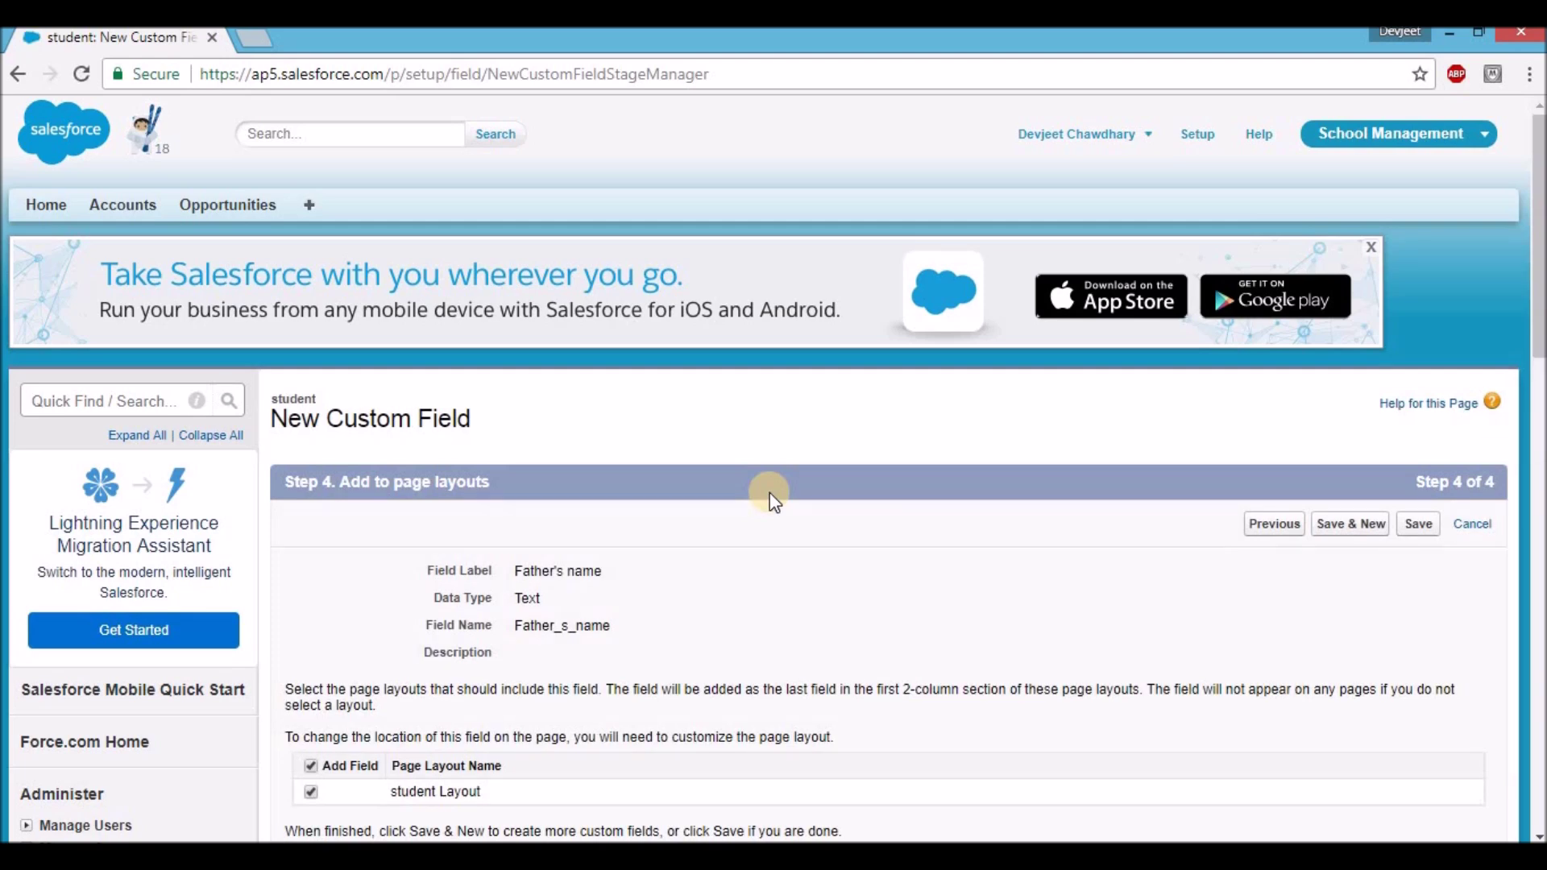
pyautogui.scroll(-3, 771, 492)
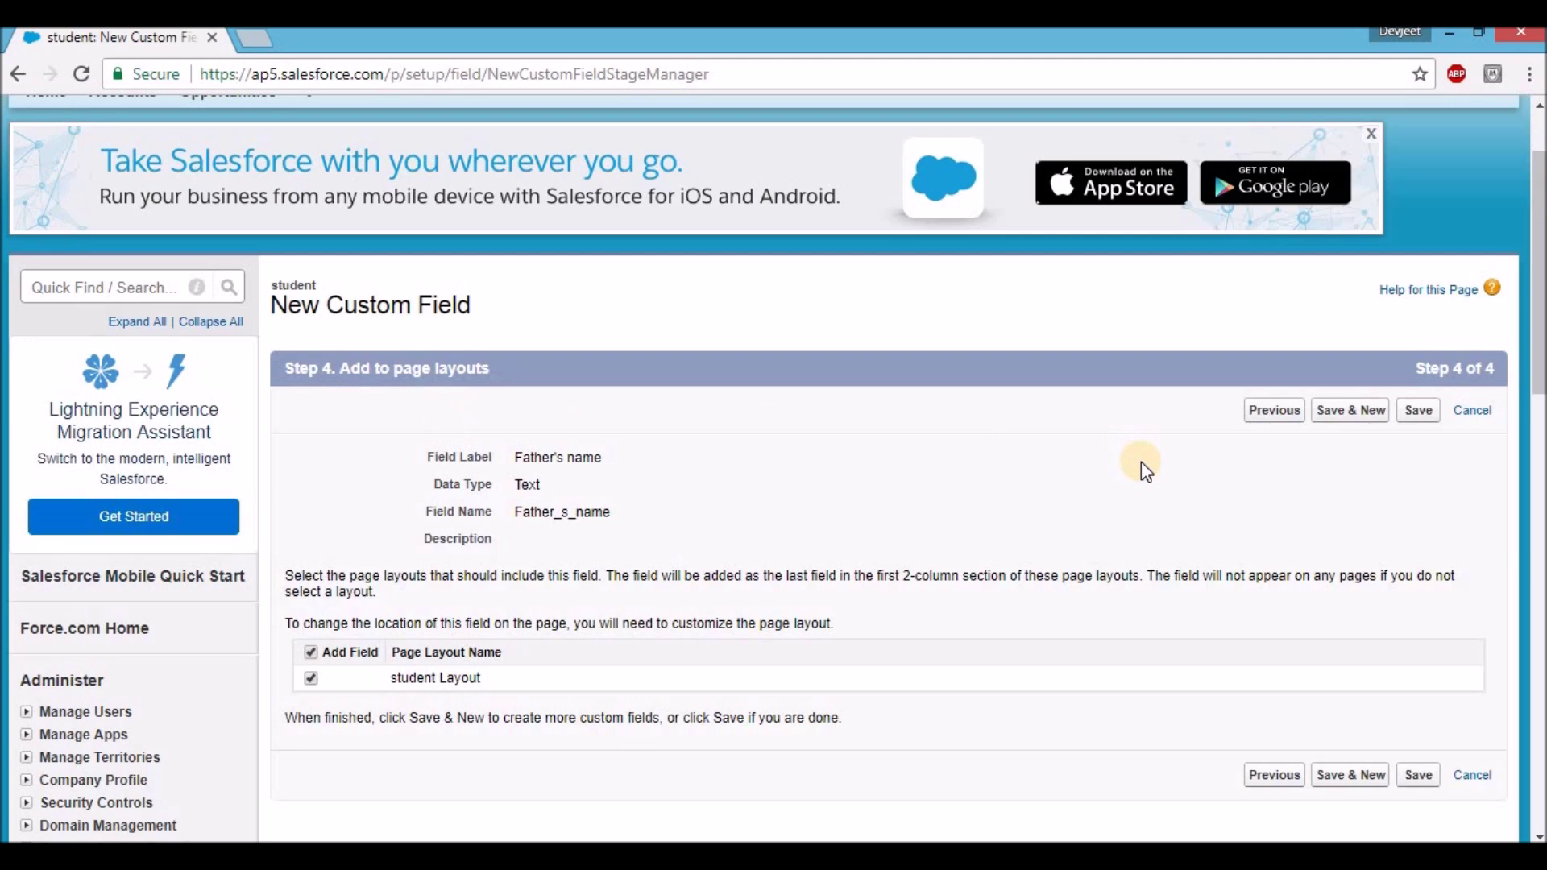
pyautogui.click(1417, 412)
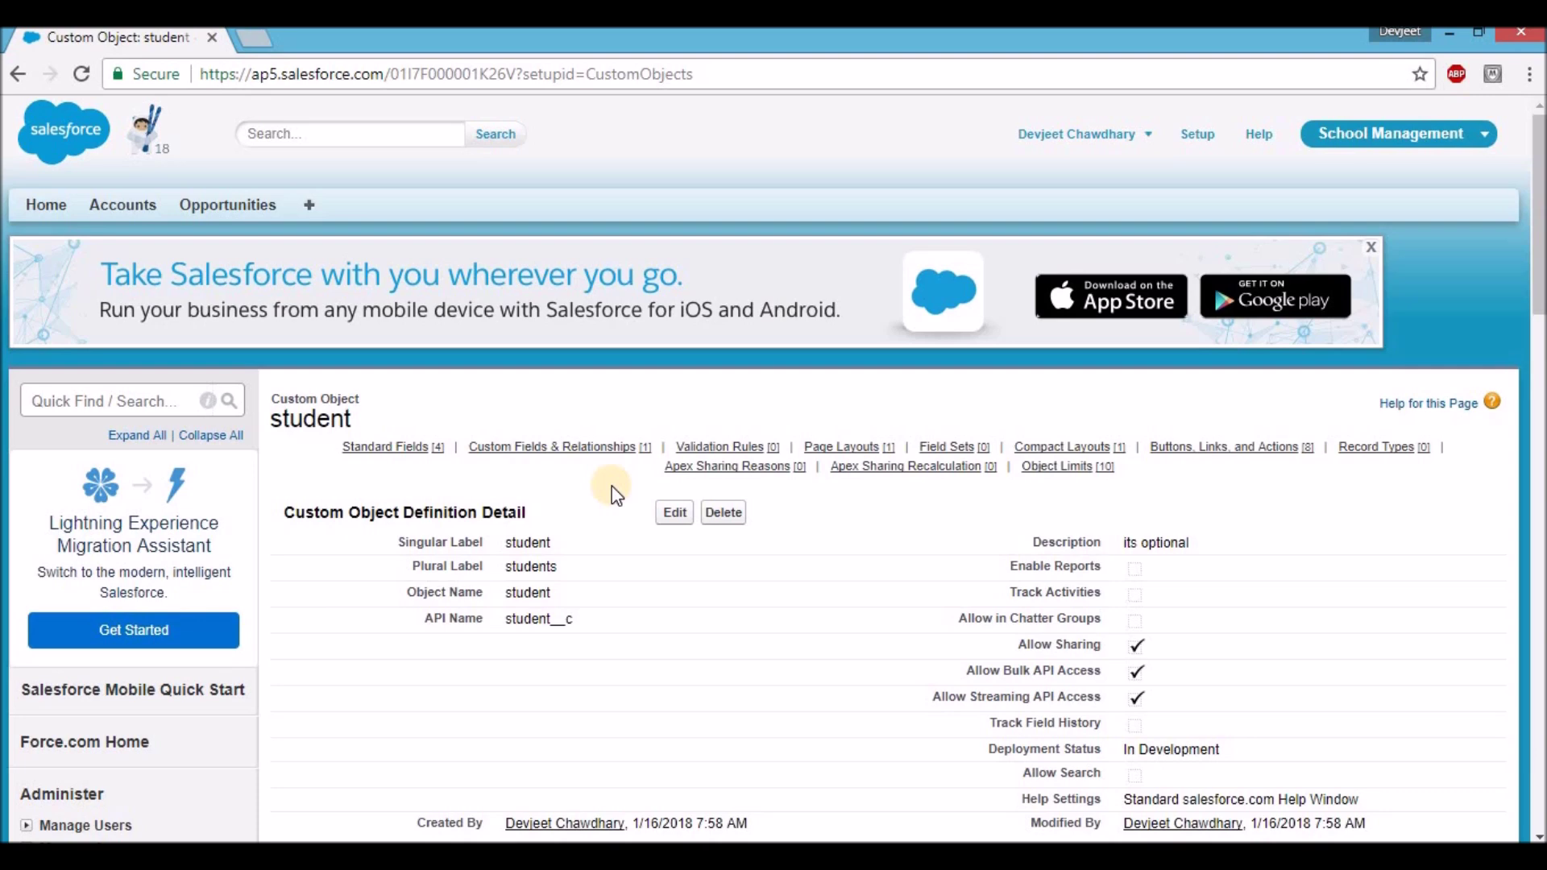
# - Start another custom field on the student object, choose Phone as its data type and continue to the field details
pyautogui.scroll(-3, 612, 486)
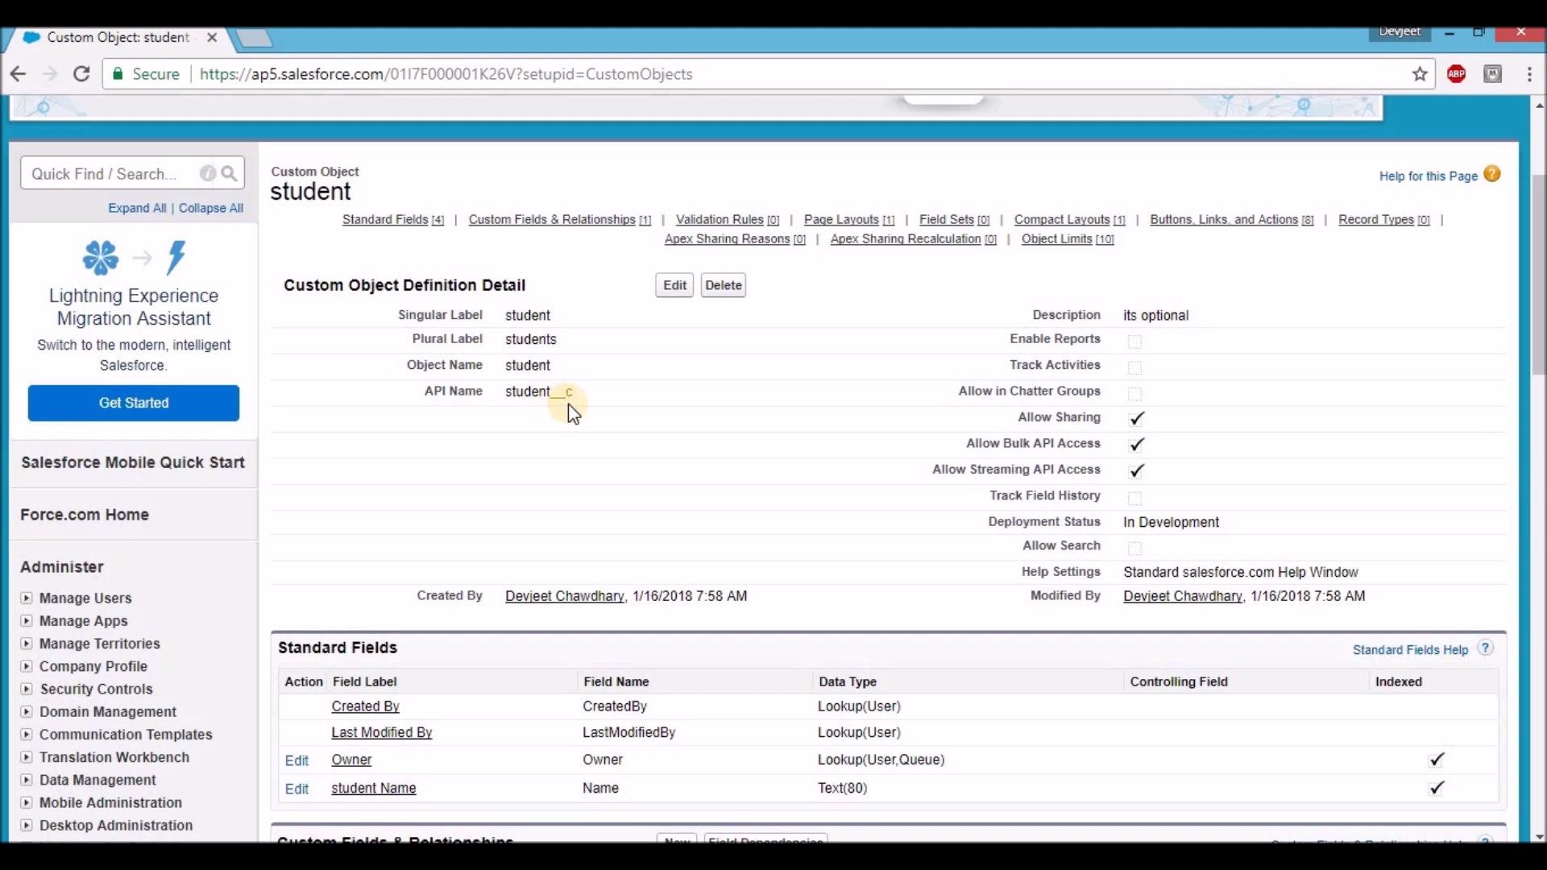
pyautogui.scroll(-6, 570, 408)
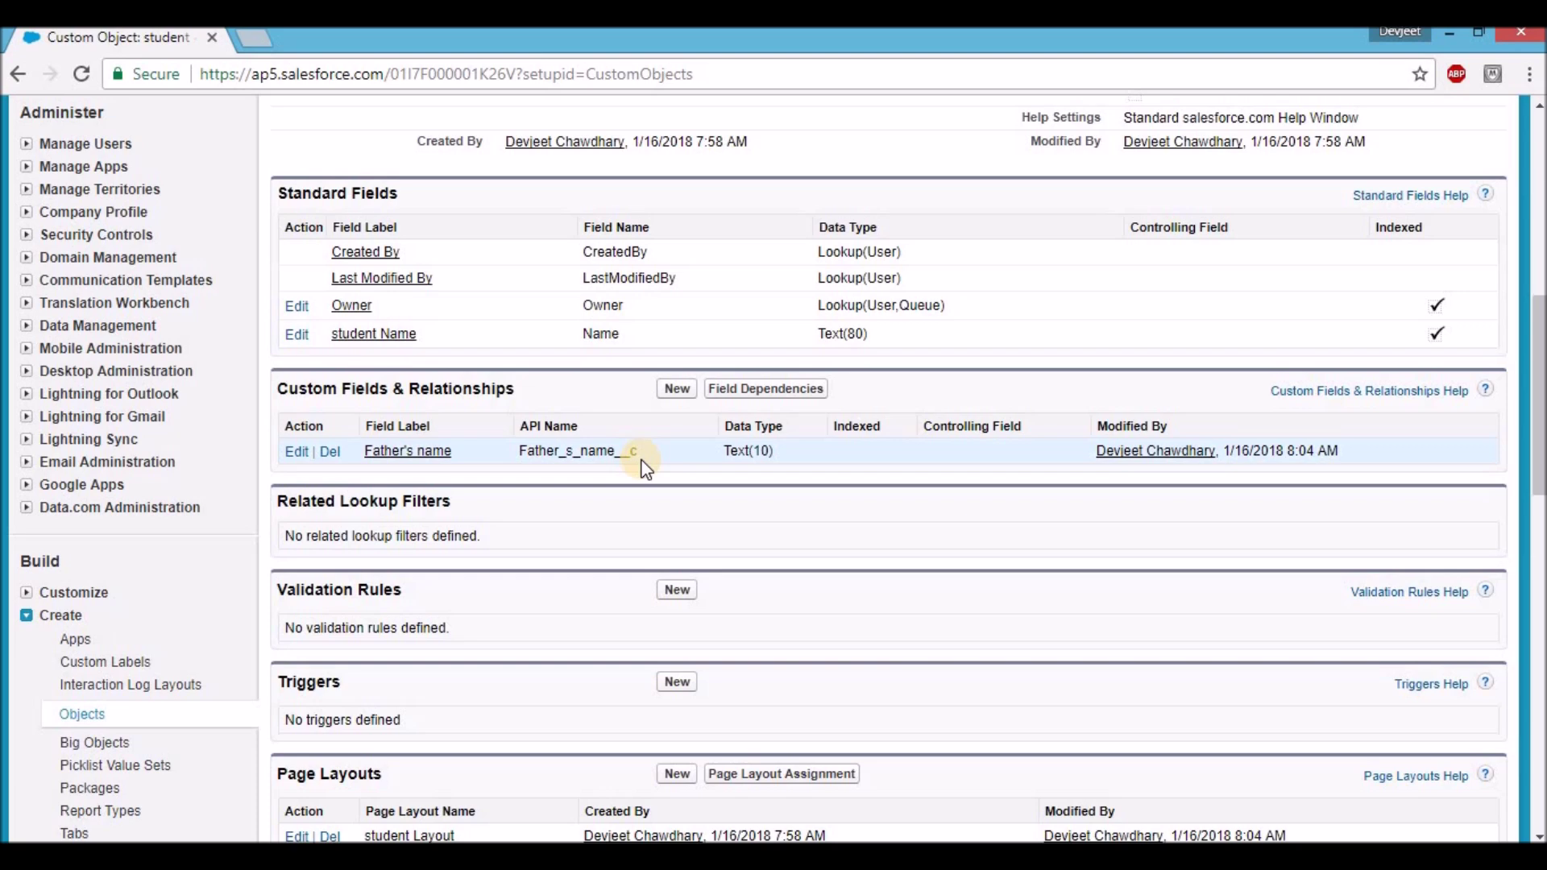
pyautogui.click(677, 389)
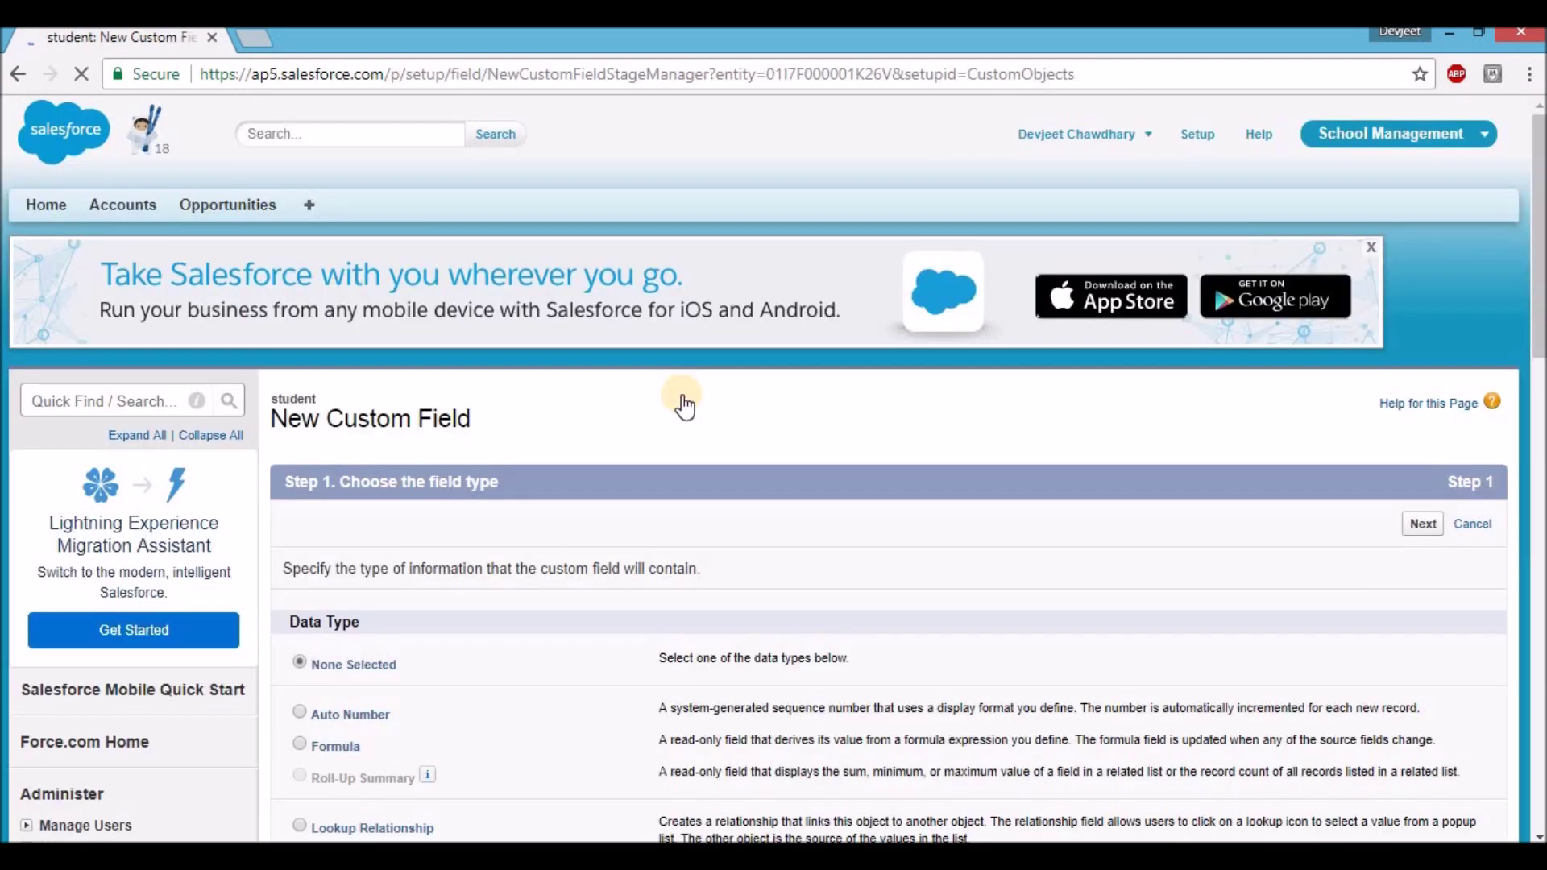
pyautogui.scroll(-7, 684, 399)
pyautogui.scroll(-2, 685, 407)
pyautogui.click(298, 643)
pyautogui.scroll(-5, 717, 558)
pyautogui.click(1423, 534)
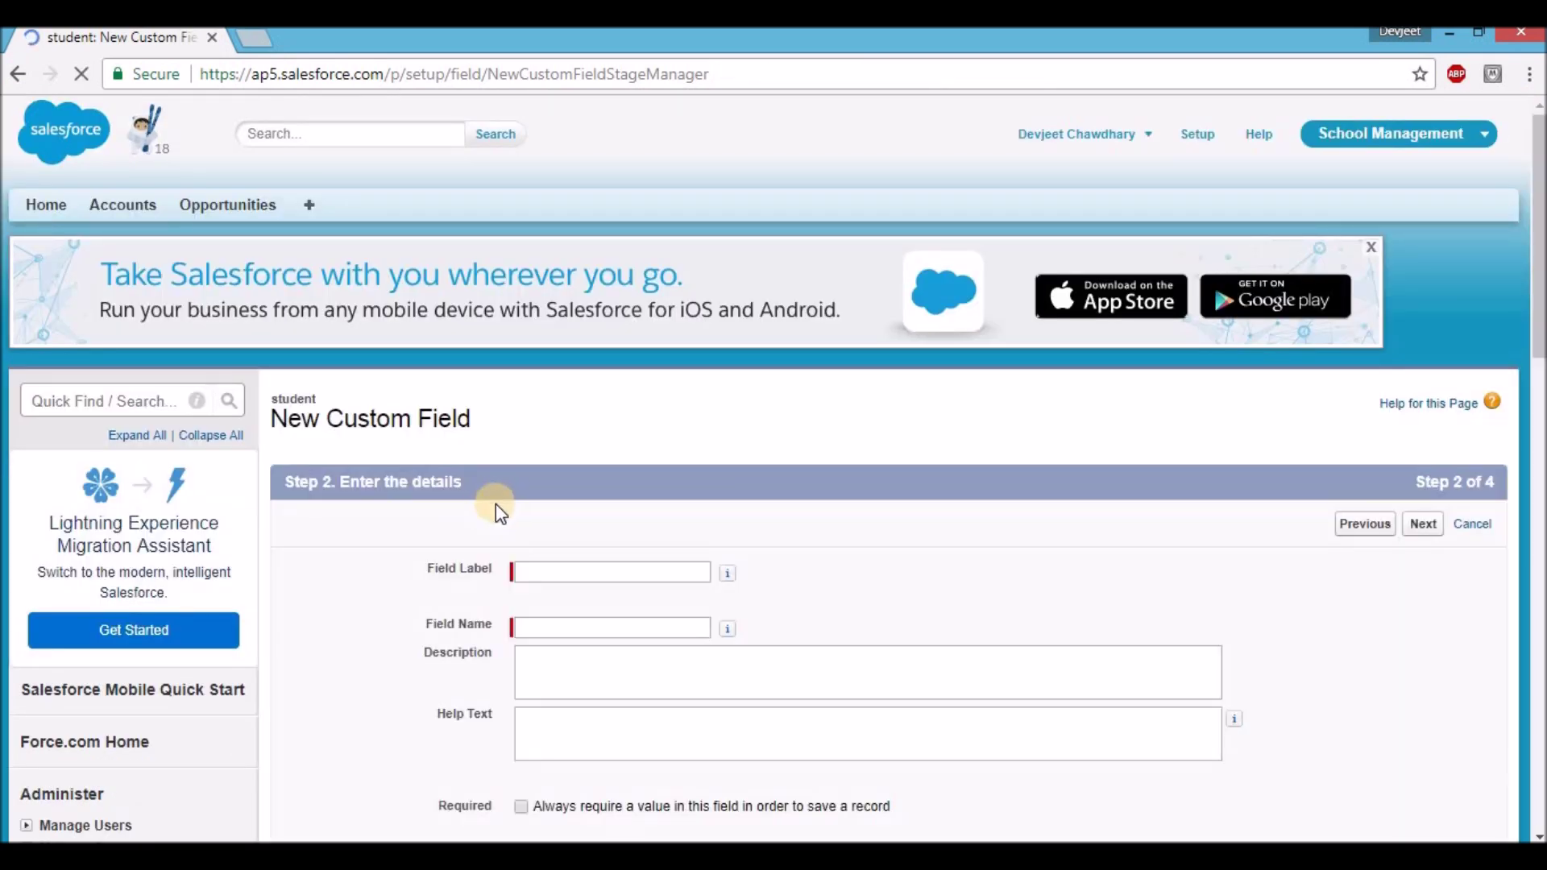
# - Give the phone field the label "ph no" and continue to field-level security
pyautogui.click(553, 571)
pyautogui.write('ph no')
pyautogui.click(767, 590)
pyautogui.scroll(-4, 767, 590)
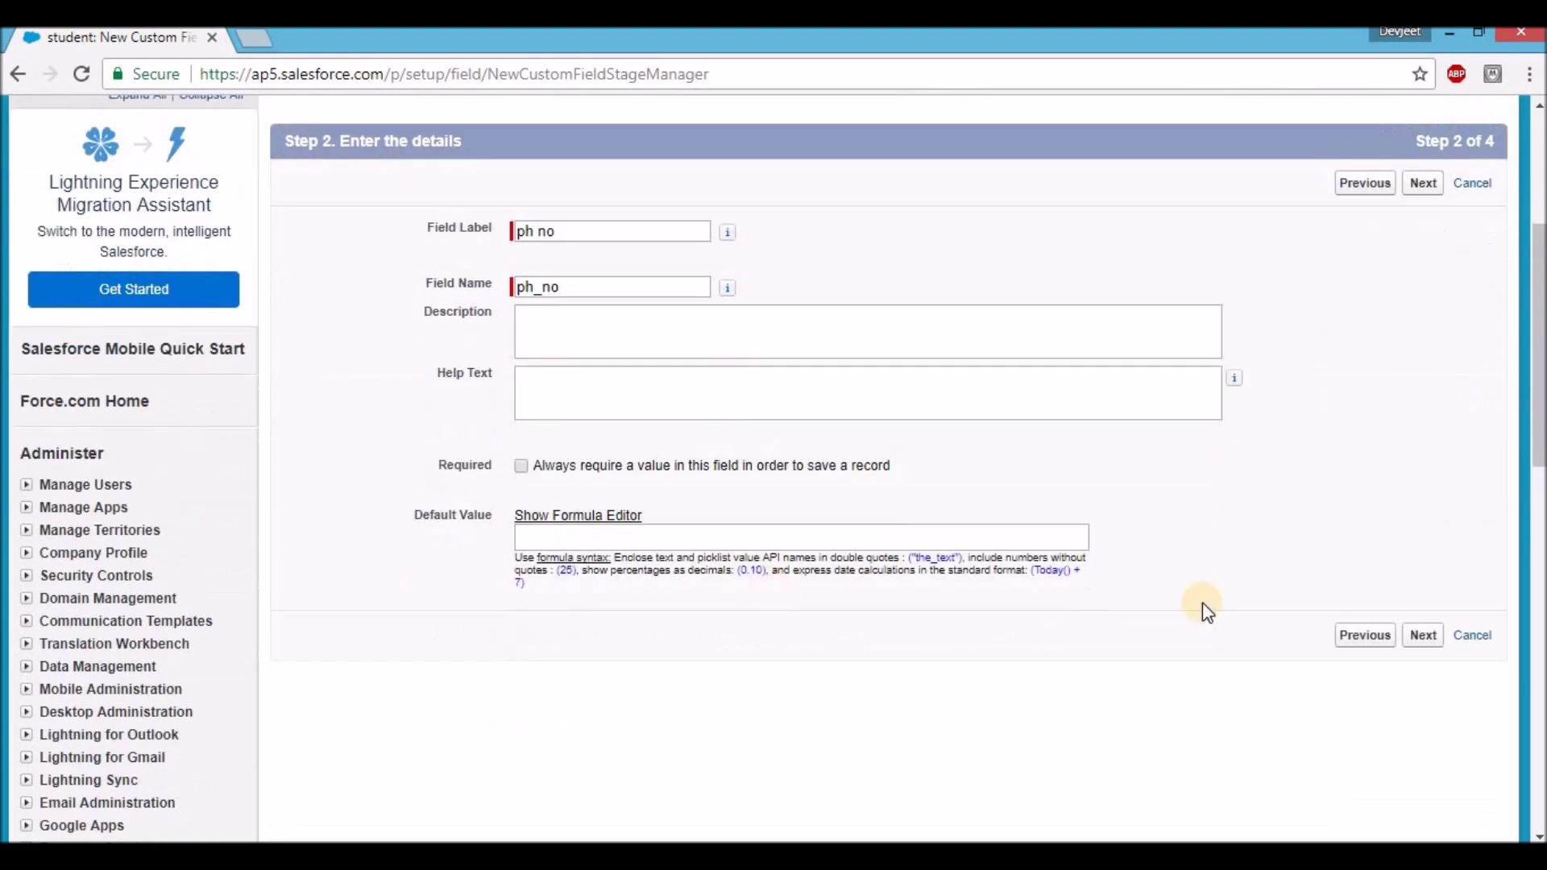
pyautogui.click(1416, 644)
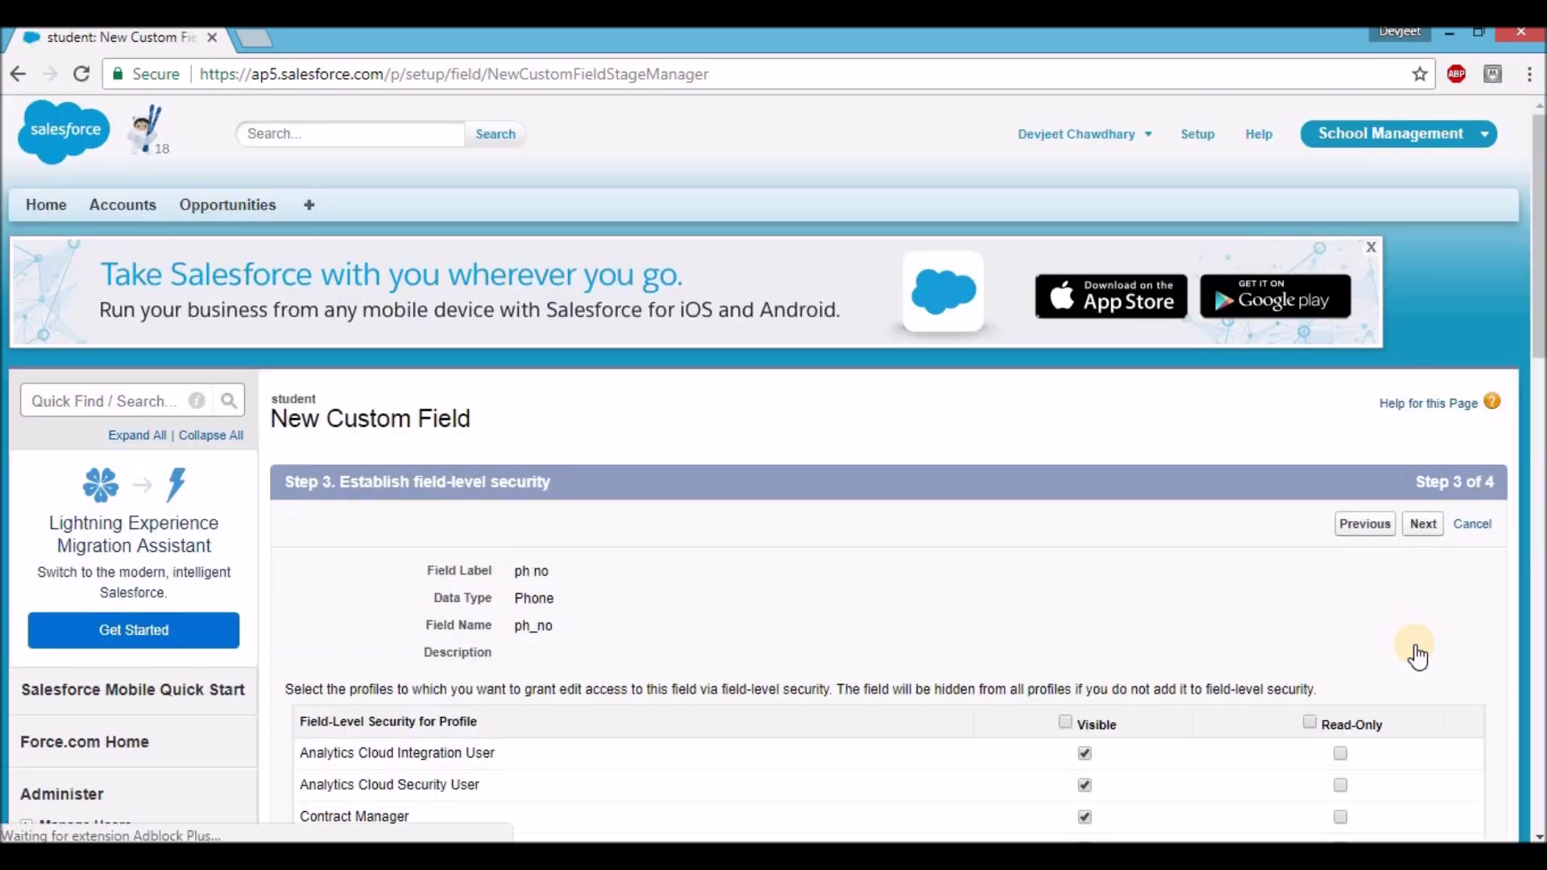
# - Make the ph no field visible to all profiles and save it with the student Layout included
pyautogui.scroll(-3, 1257, 581)
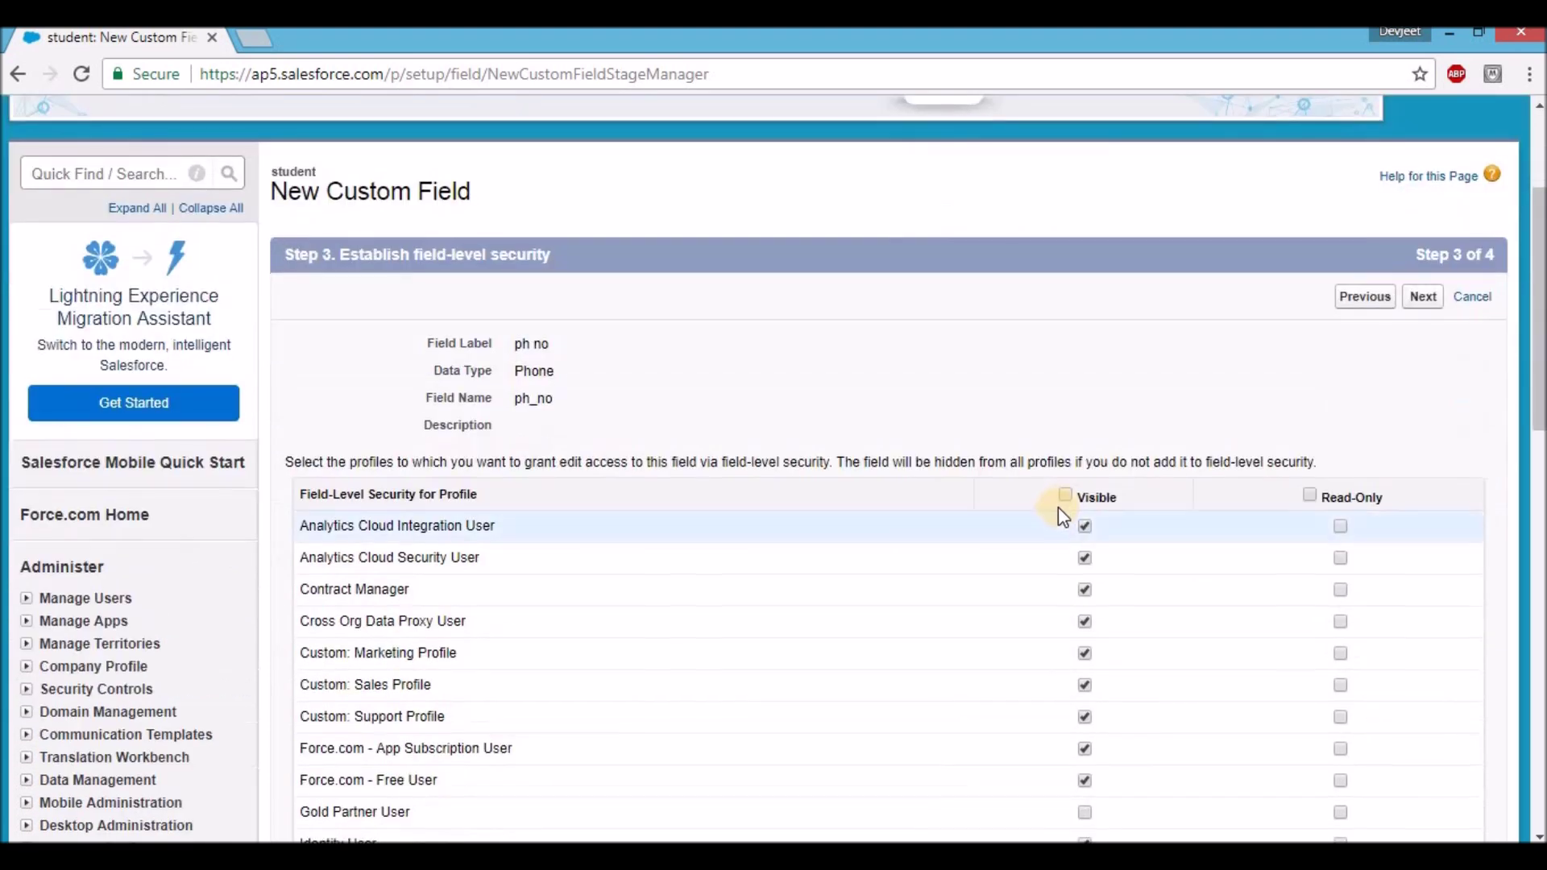
pyautogui.click(1065, 496)
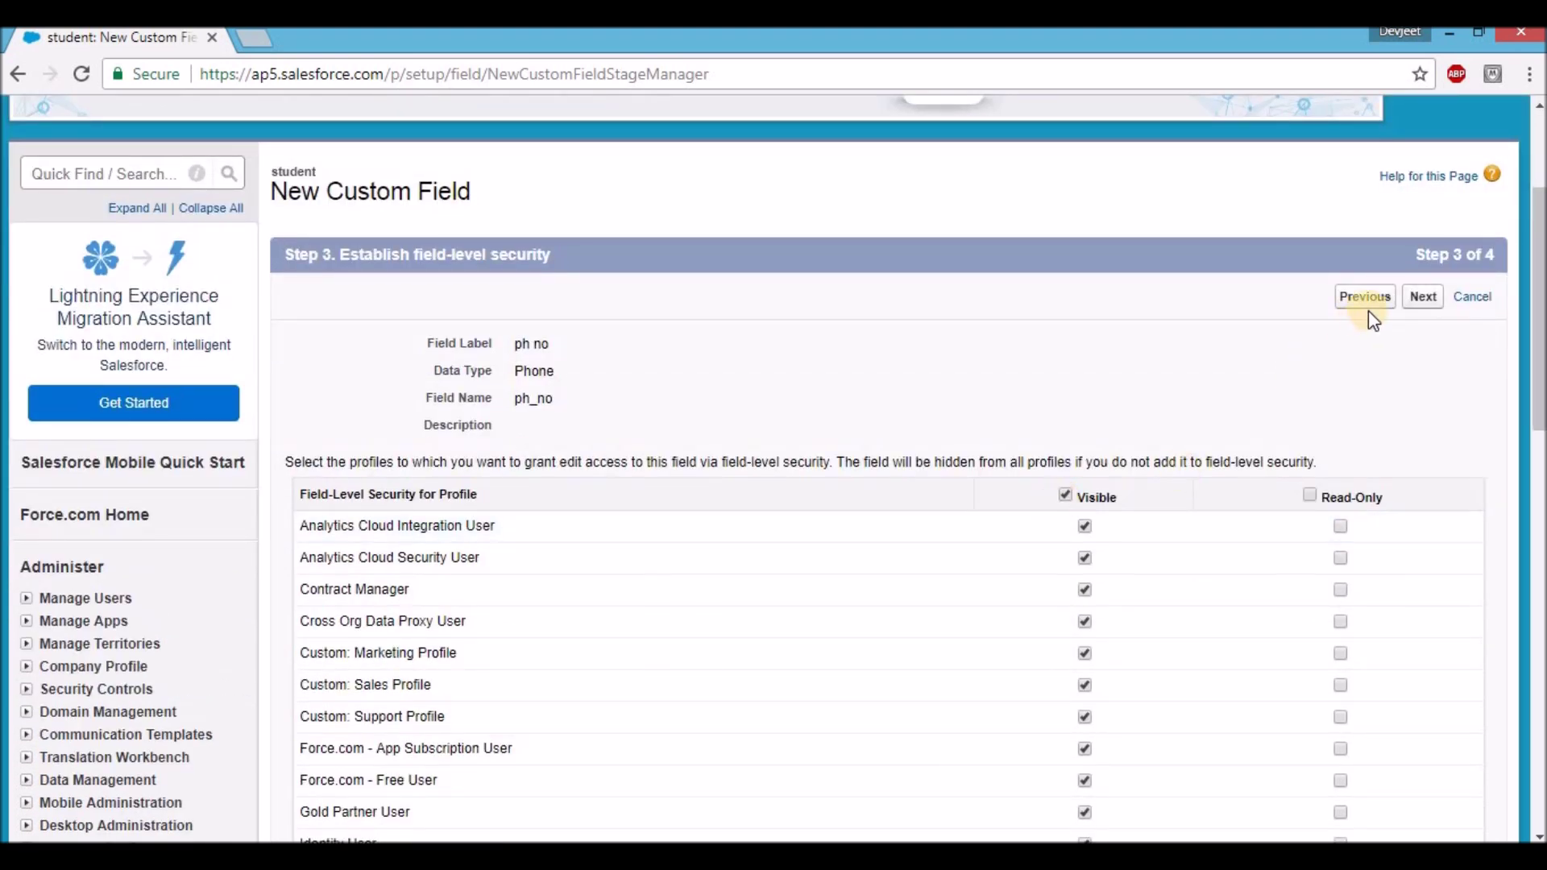
pyautogui.click(1423, 297)
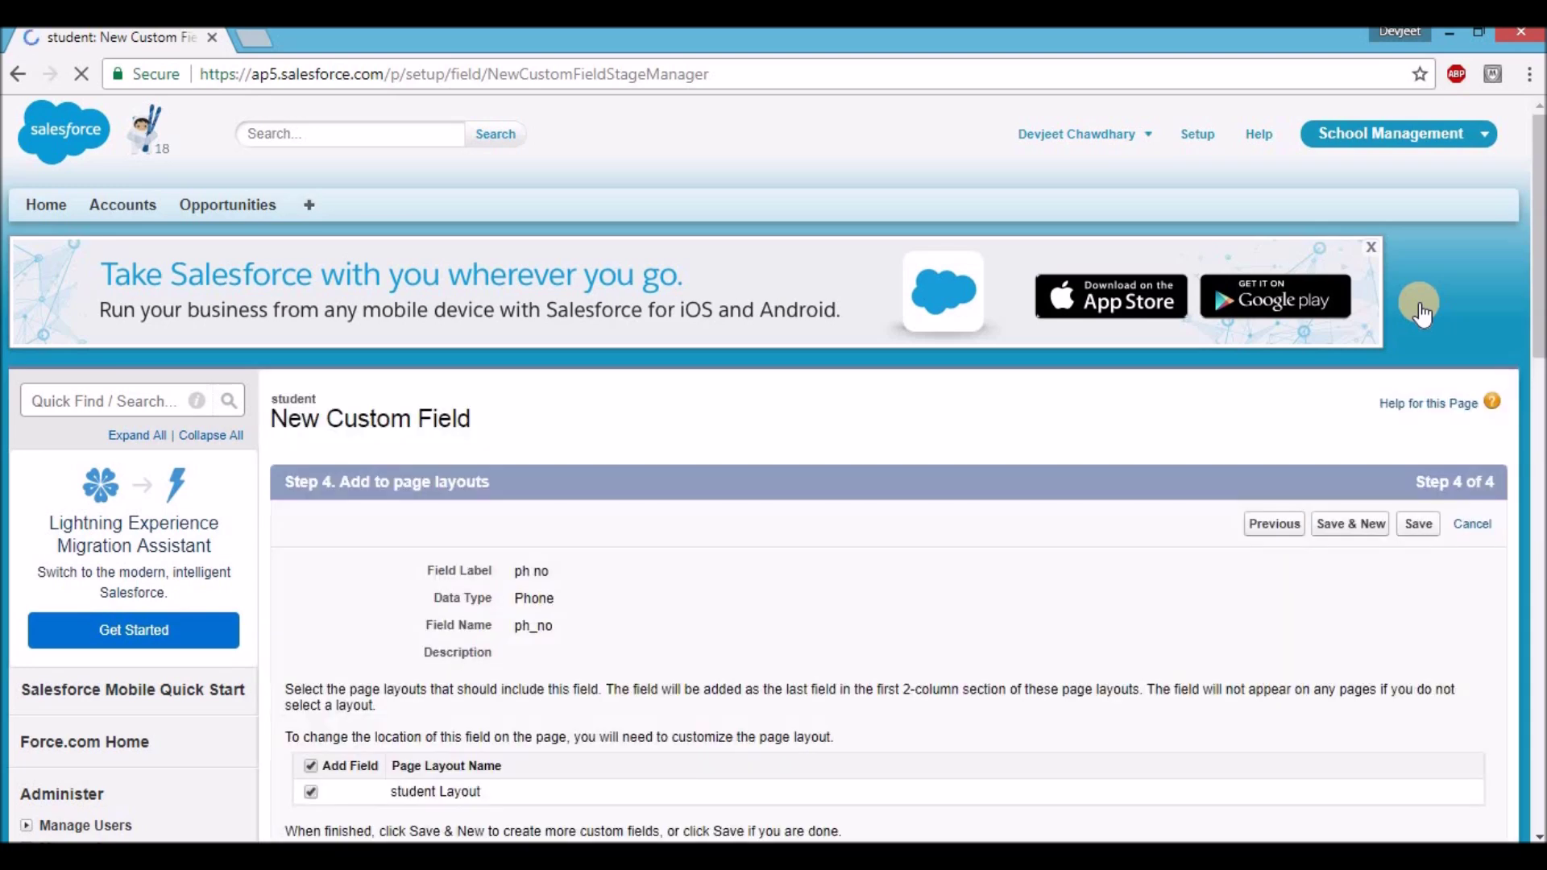
pyautogui.scroll(-3, 1423, 313)
pyautogui.click(1420, 299)
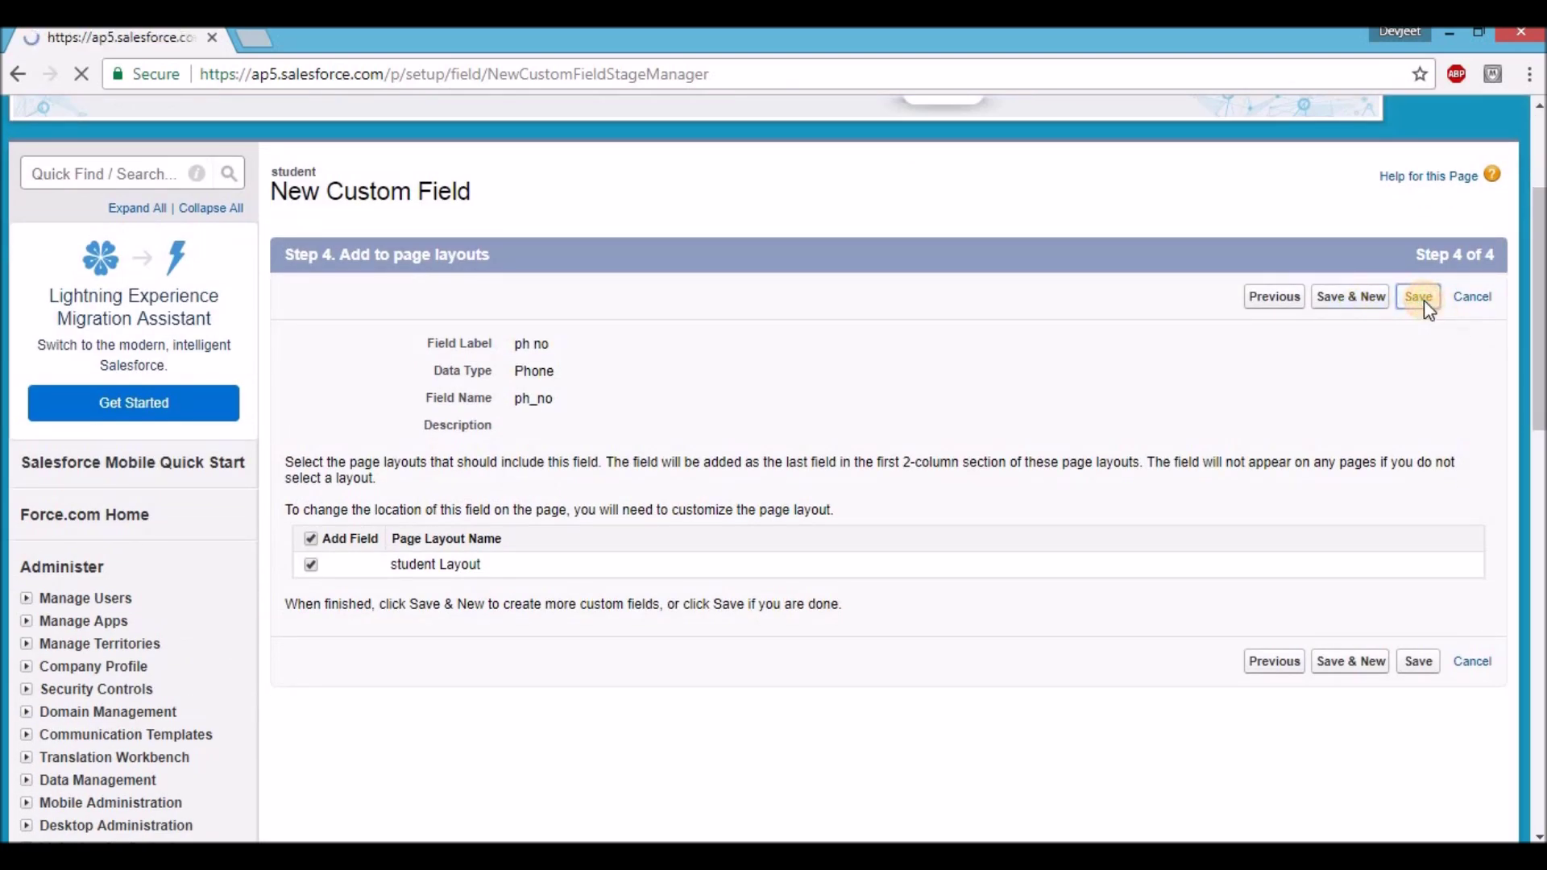
# - Return to Setup, open the Custom Tabs page and start a new custom object tab
pyautogui.scroll(-8, 1427, 310)
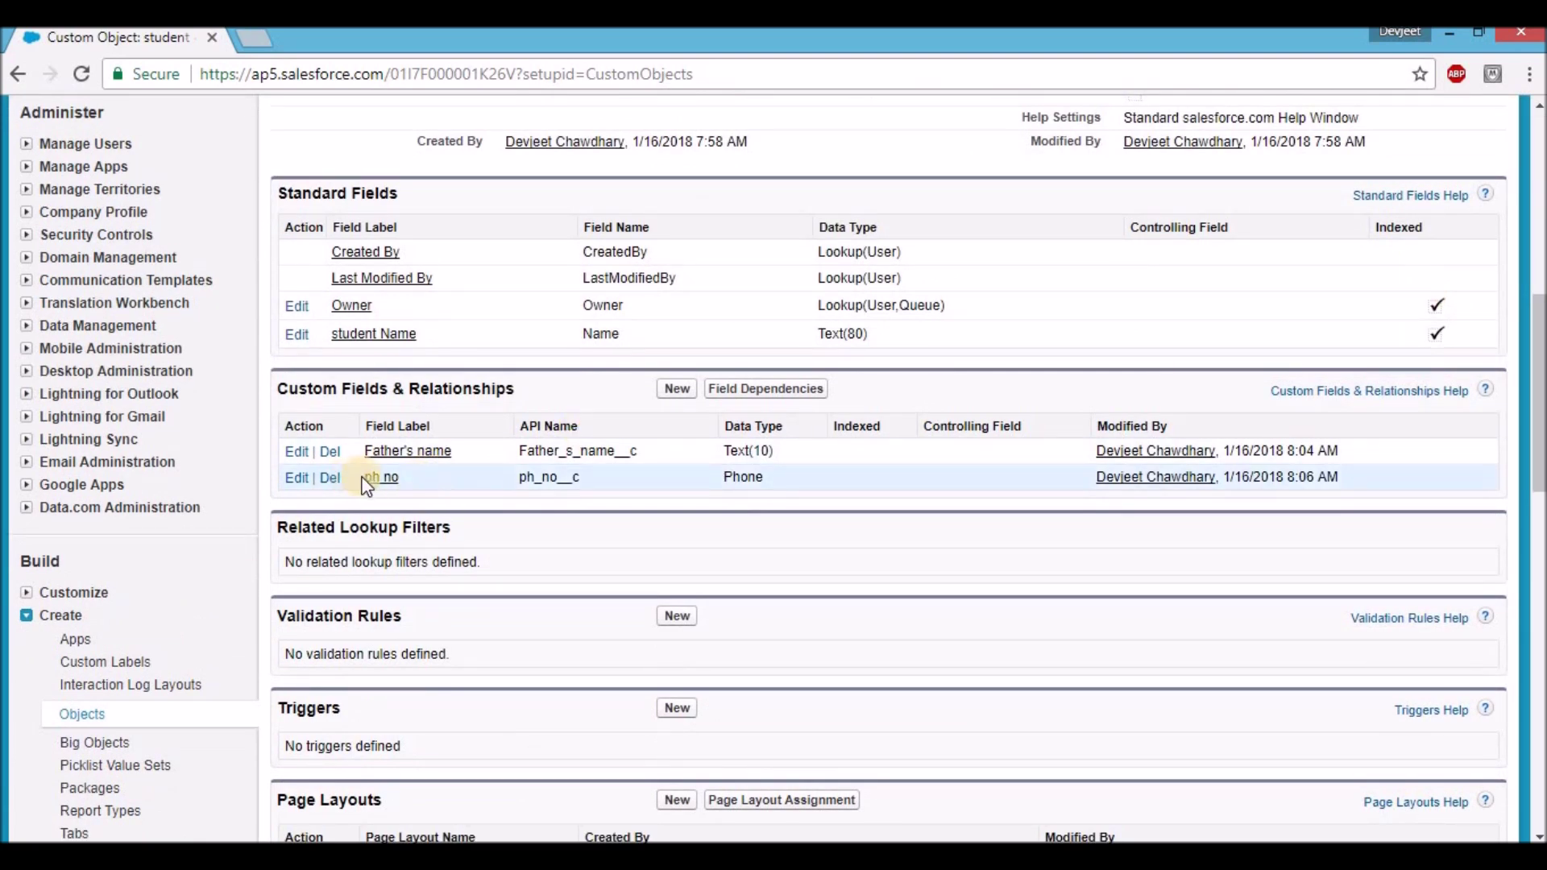
pyautogui.scroll(8, 369, 488)
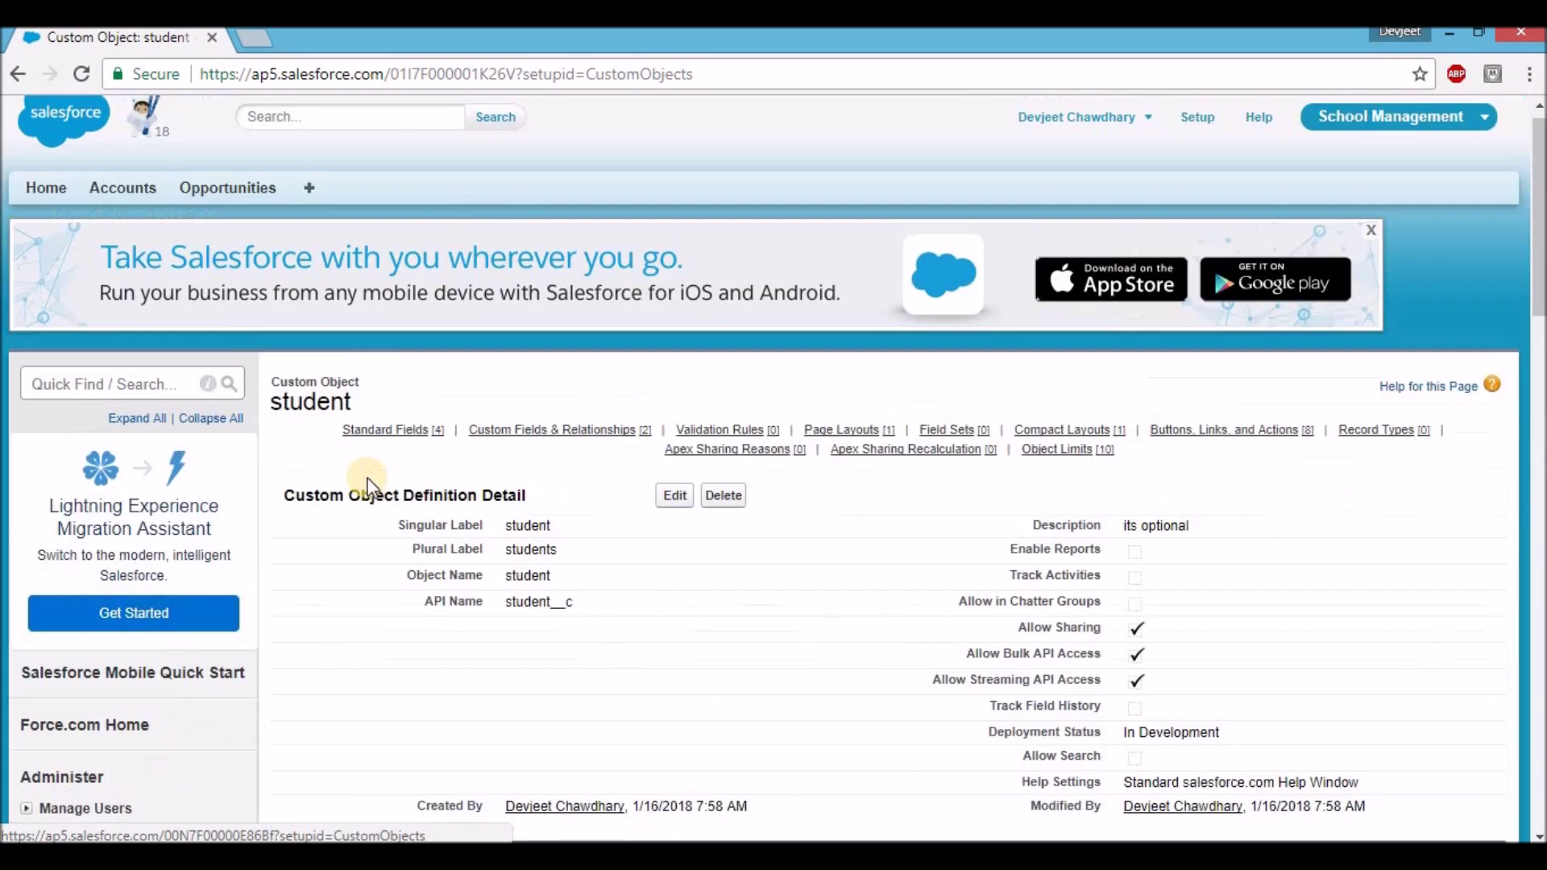
pyautogui.scroll(-9, 571, 585)
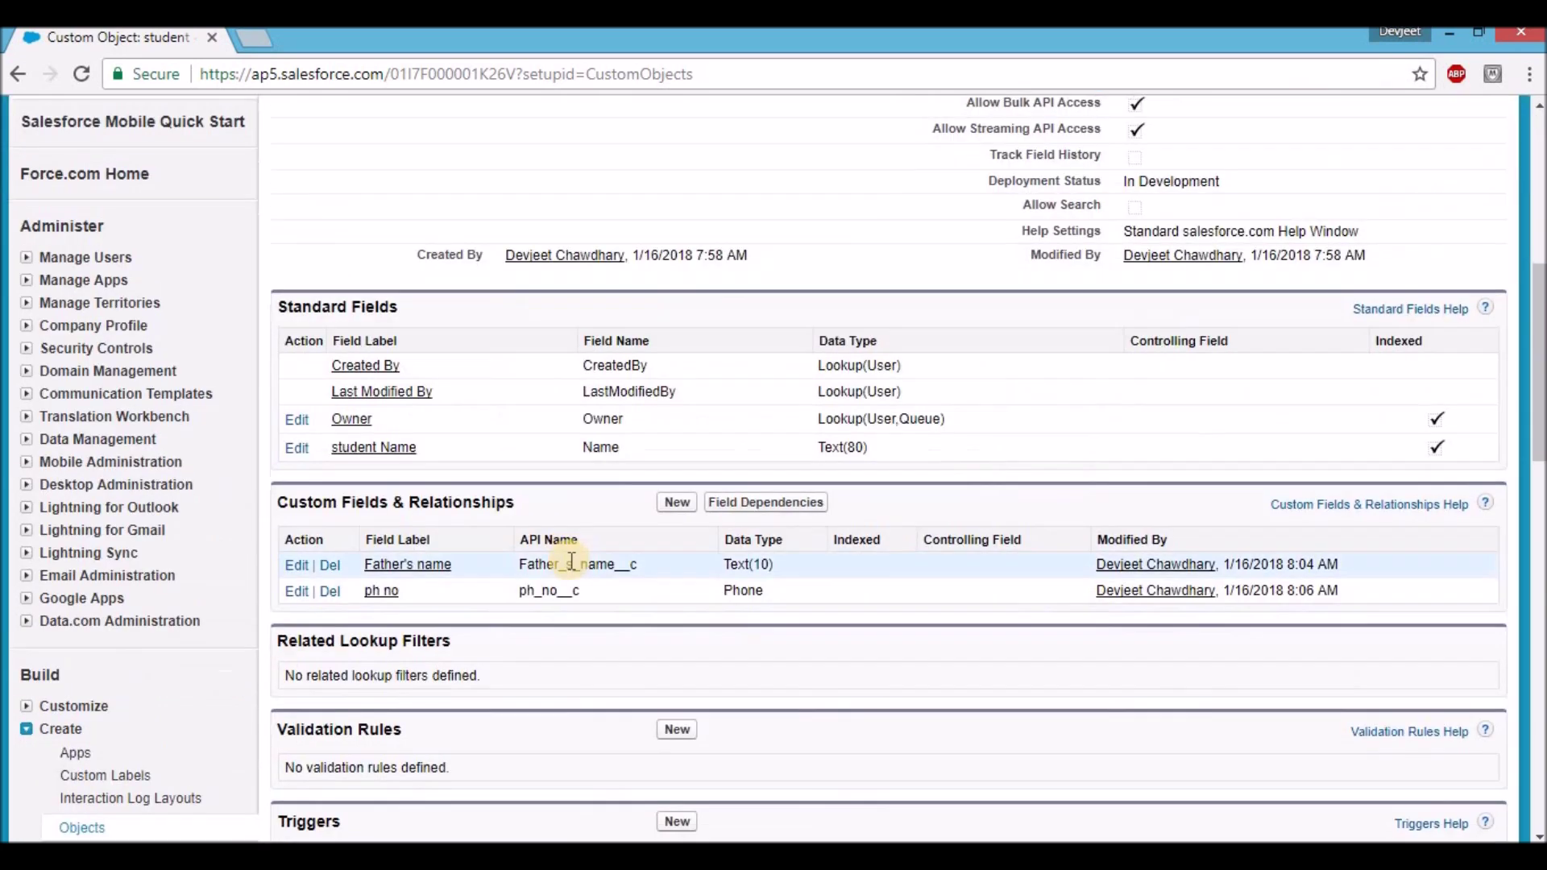
pyautogui.scroll(9, 399, 614)
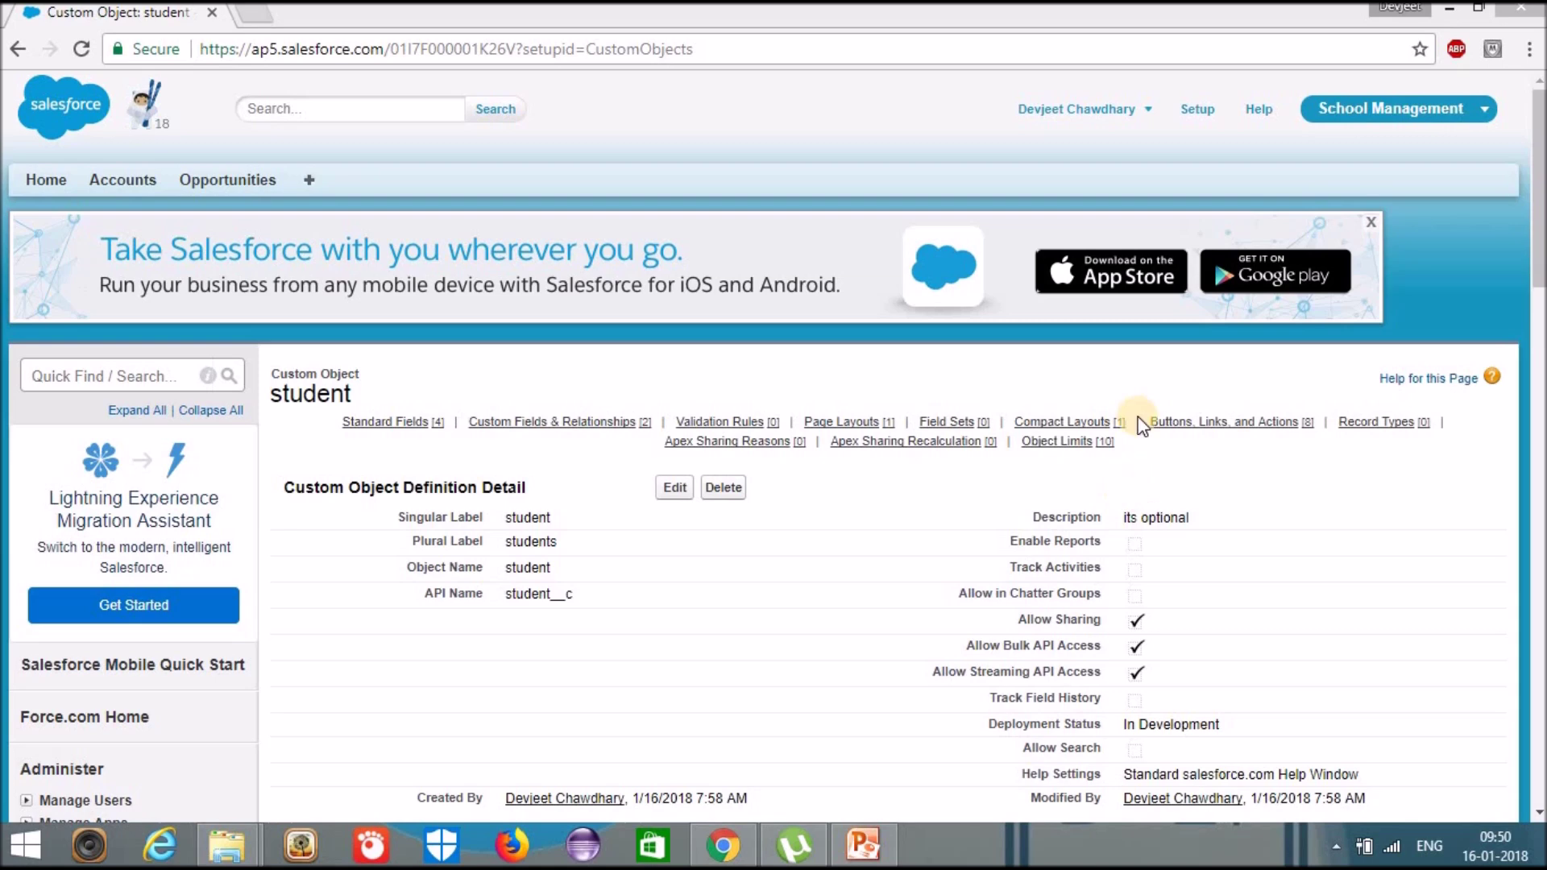
pyautogui.click(1206, 113)
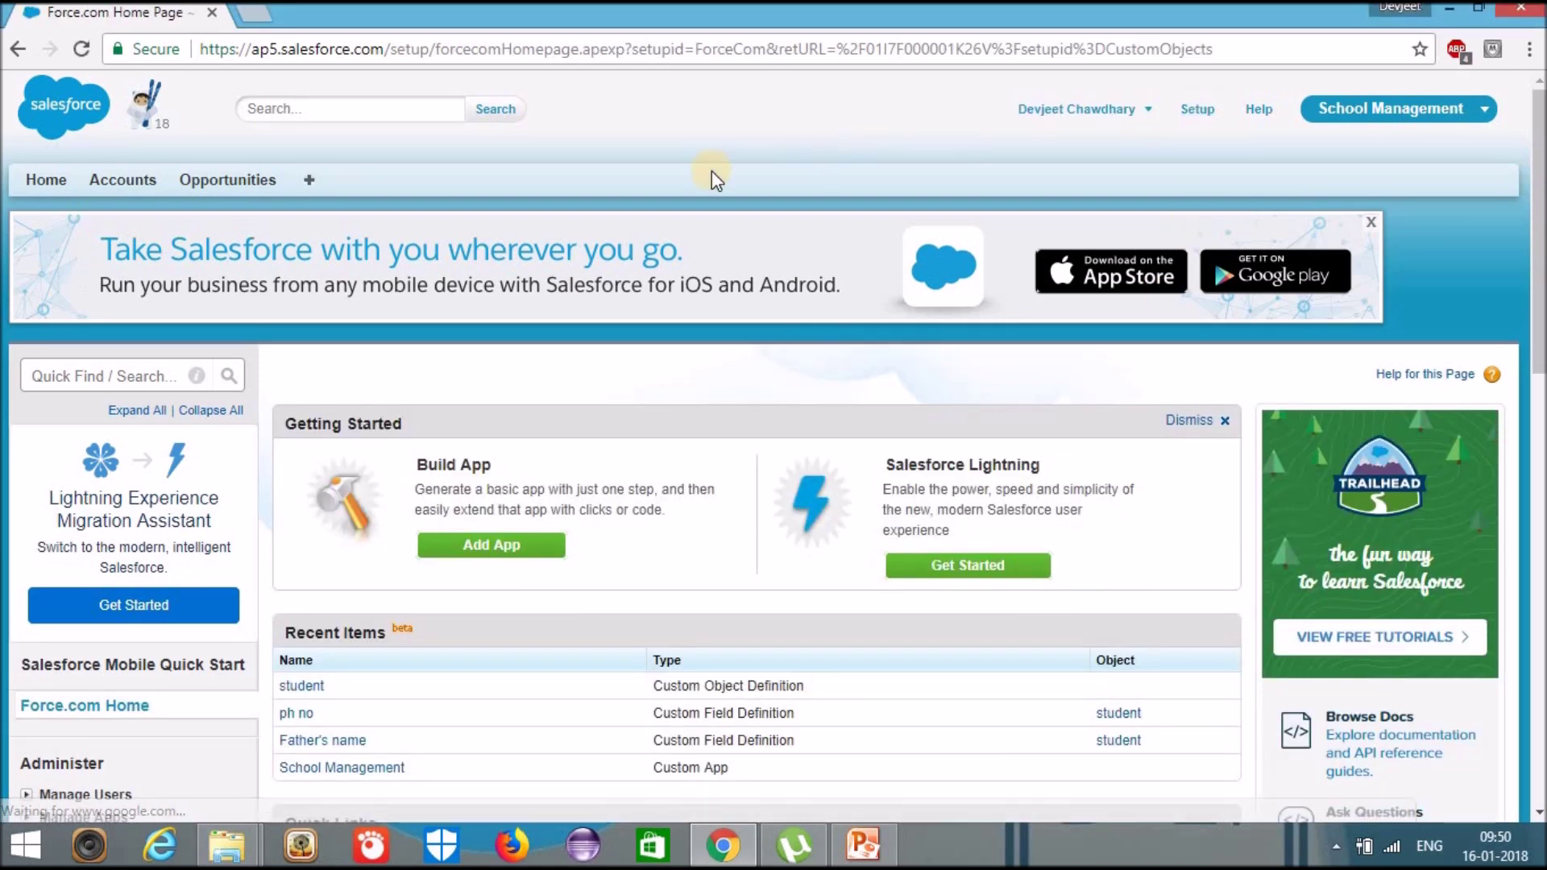
pyautogui.scroll(-10, 712, 170)
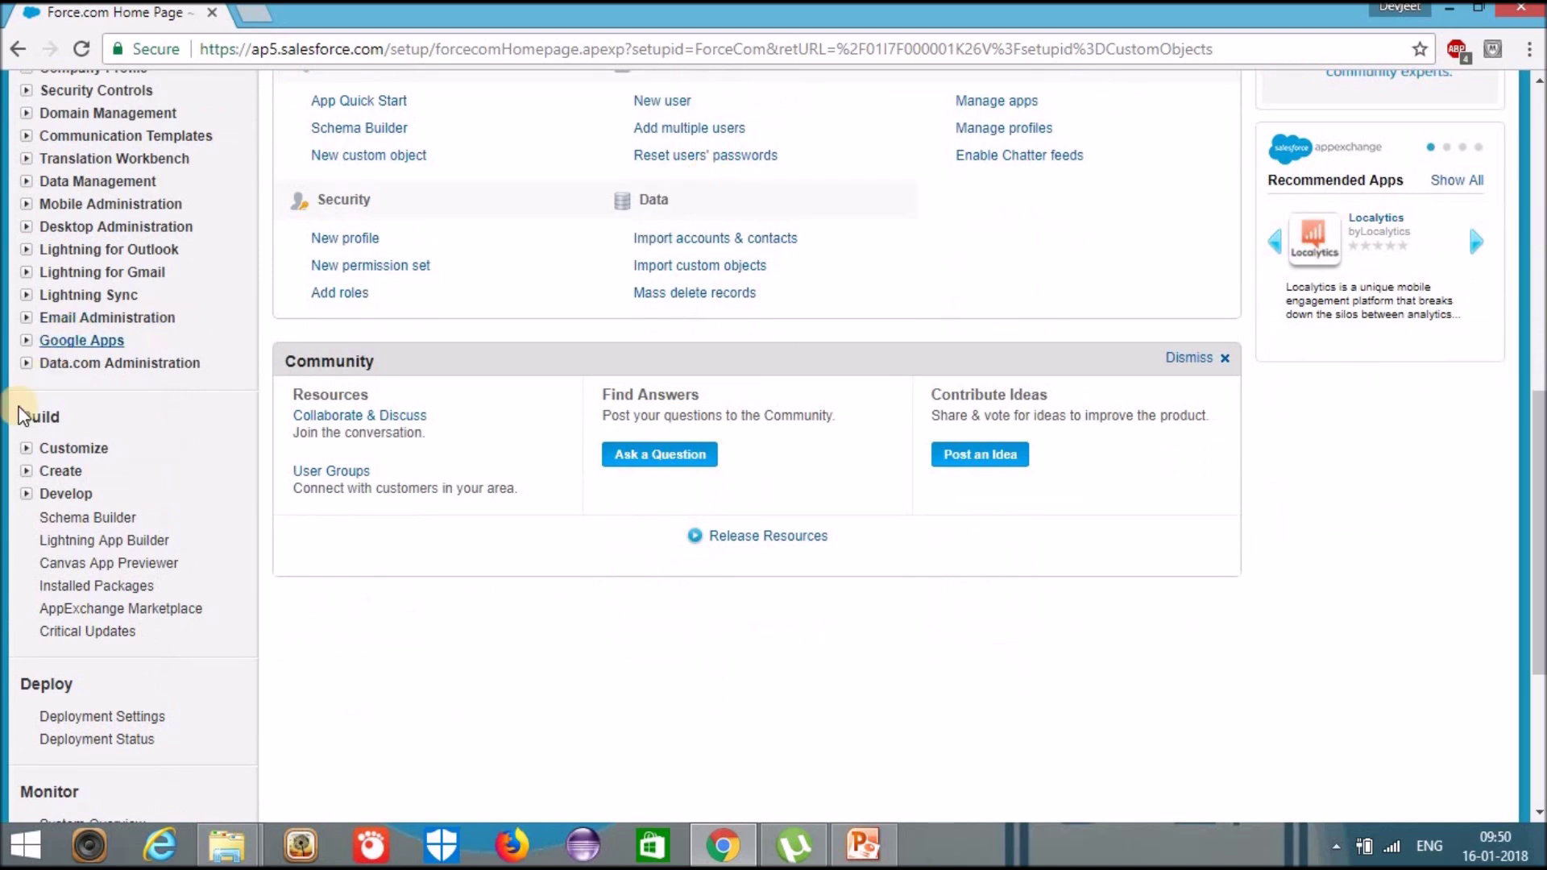
pyautogui.click(26, 472)
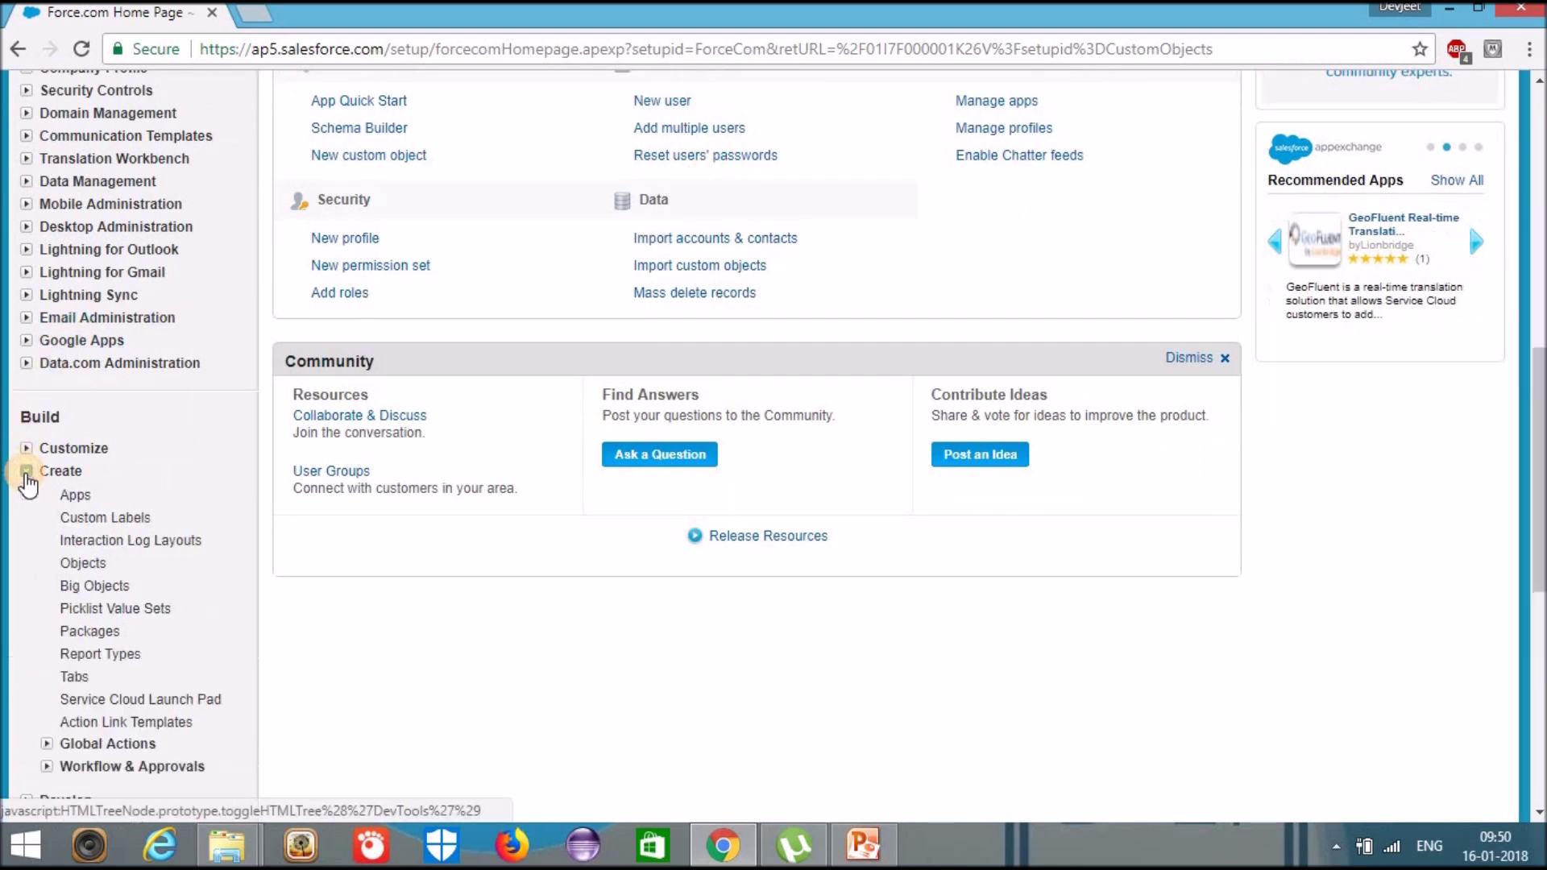
pyautogui.click(71, 680)
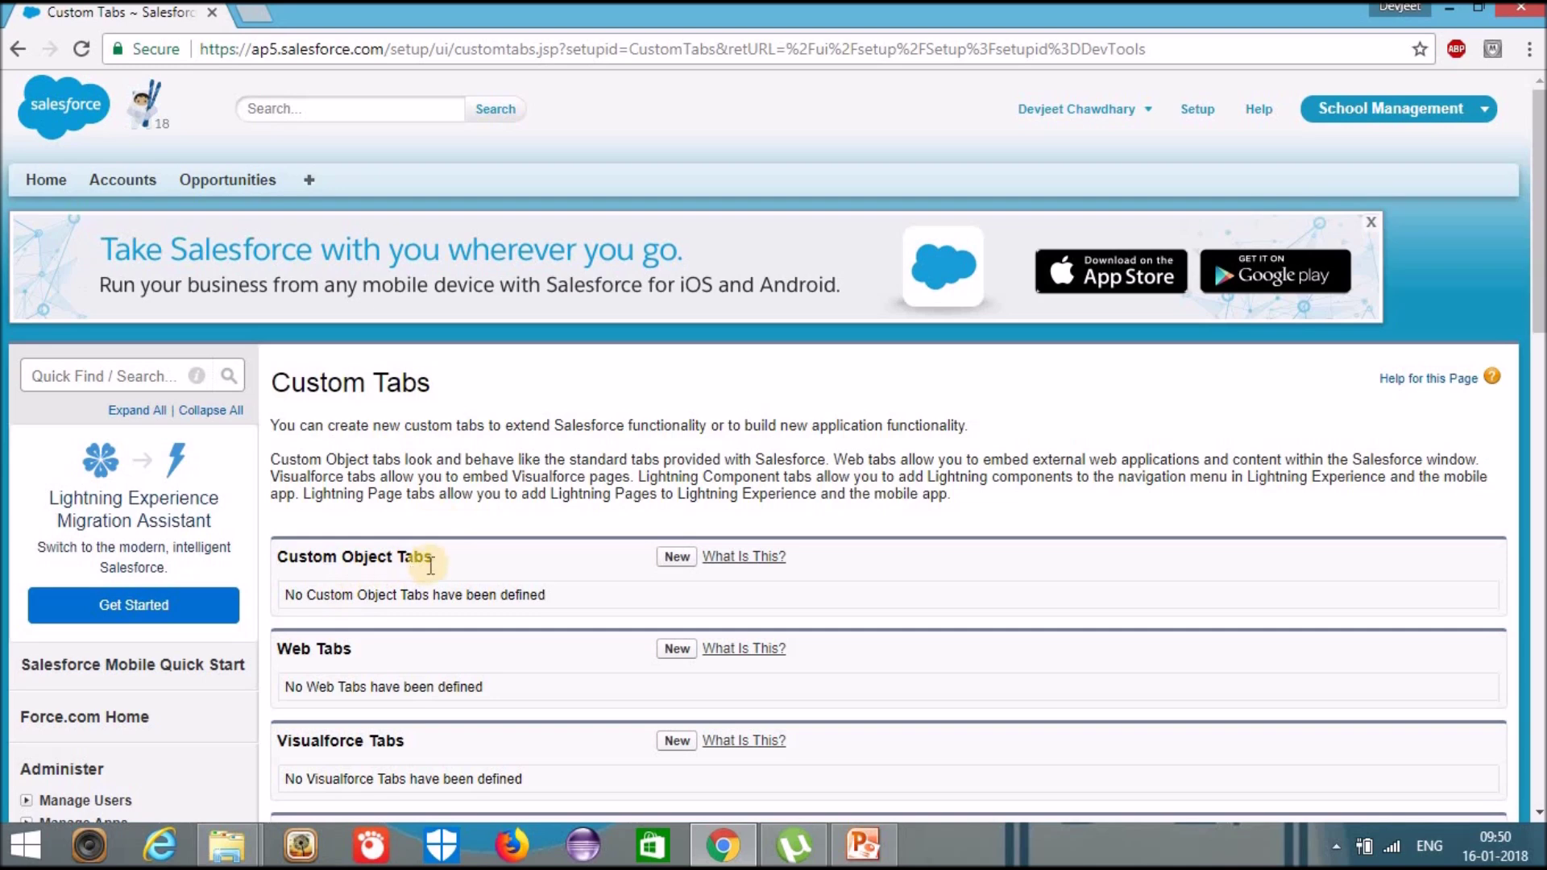
pyautogui.click(672, 562)
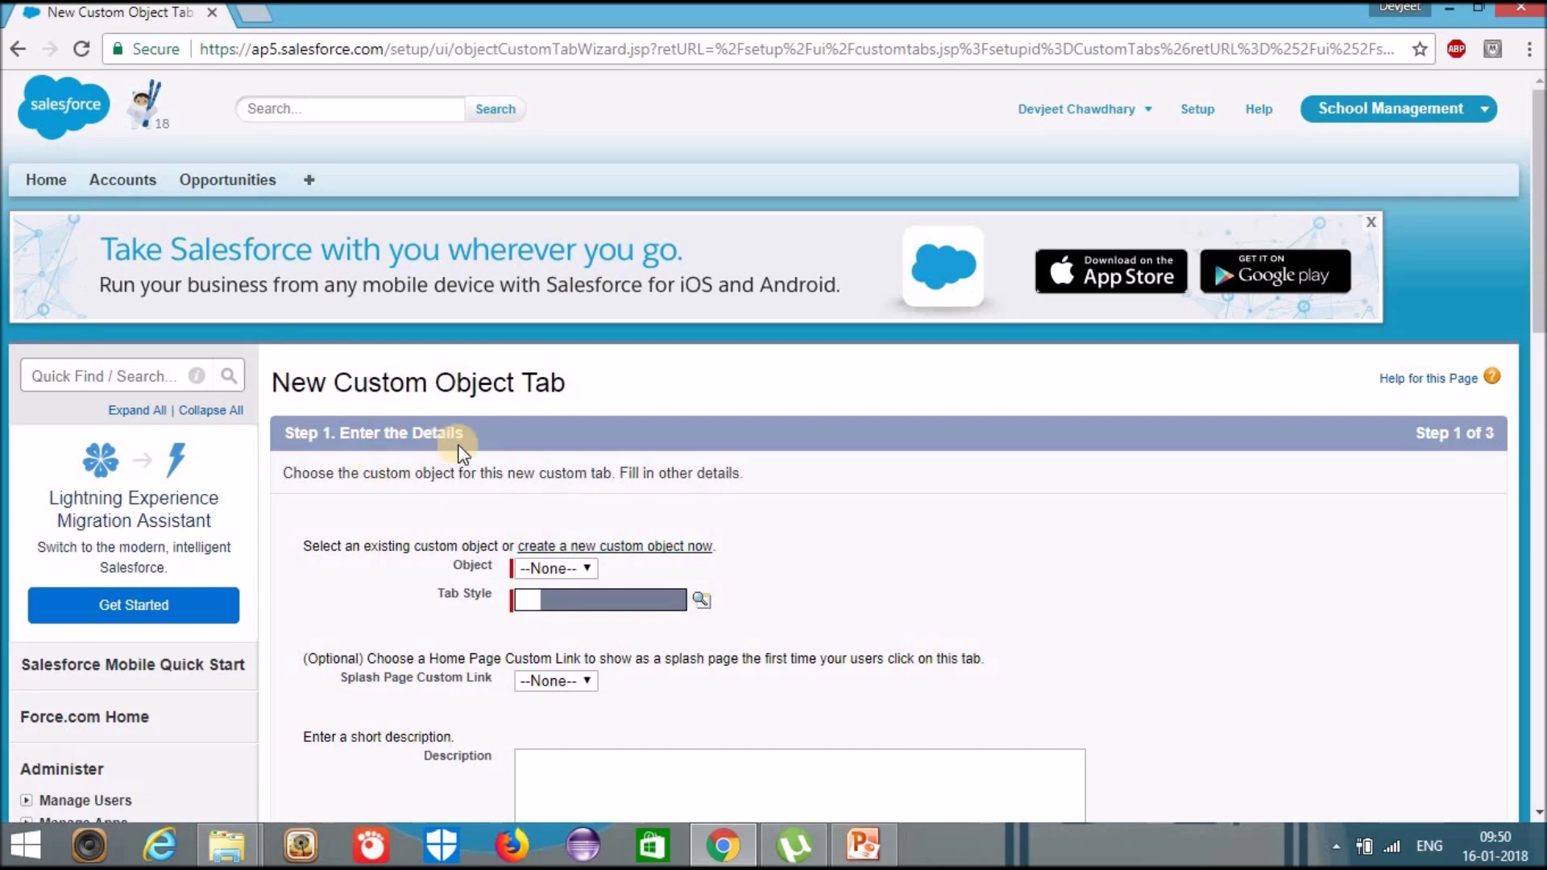
# - Assign the student object and the Chess piece tab style to the new tab, and continue to the profile settings
pyautogui.scroll(-1, 463, 453)
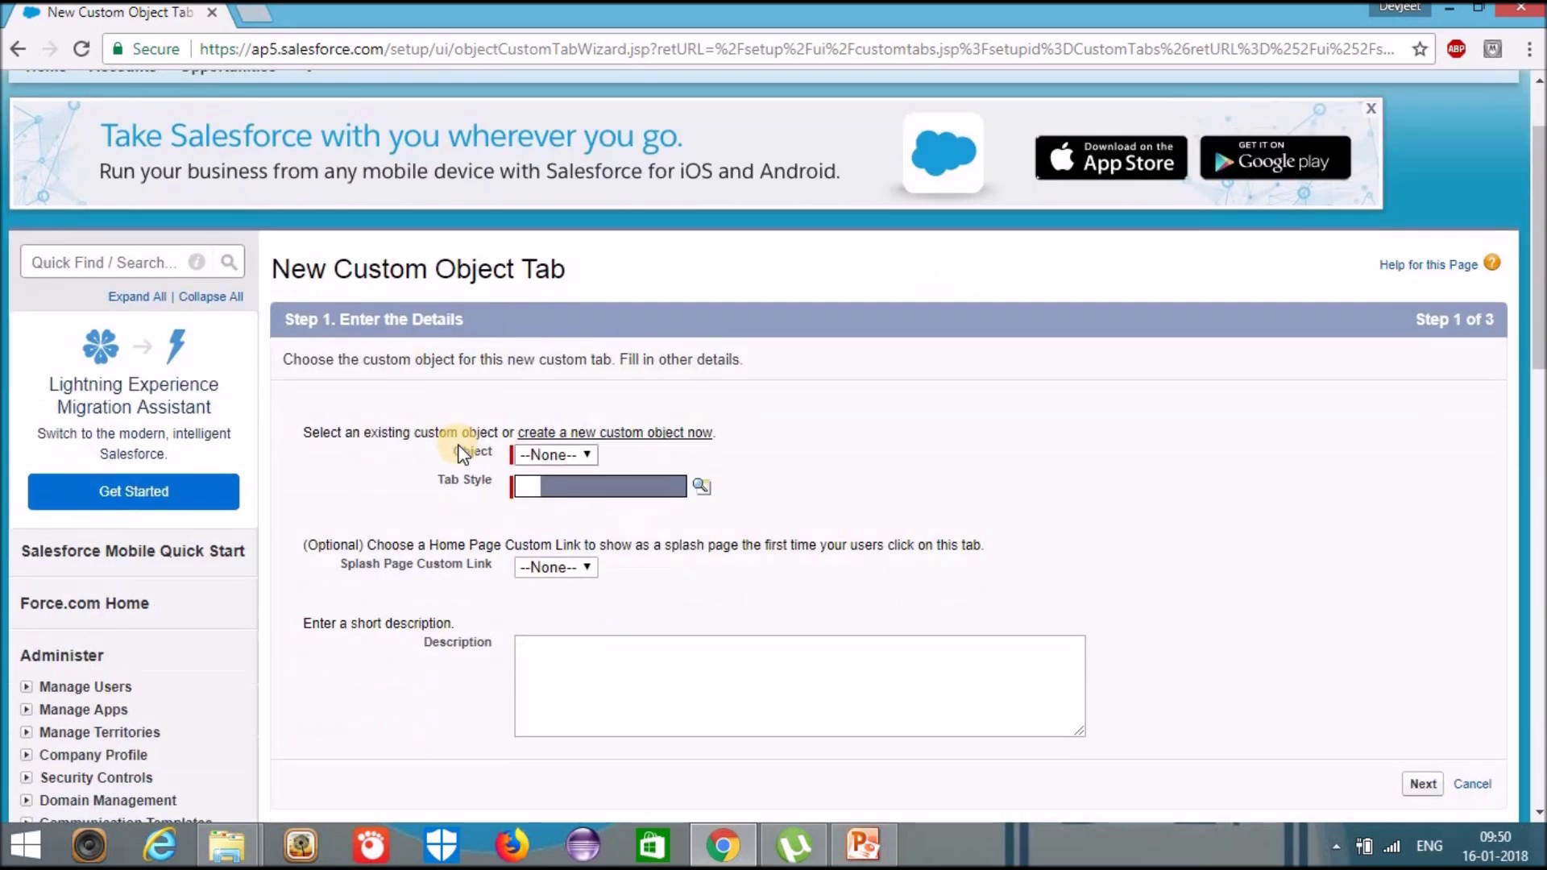
pyautogui.click(537, 456)
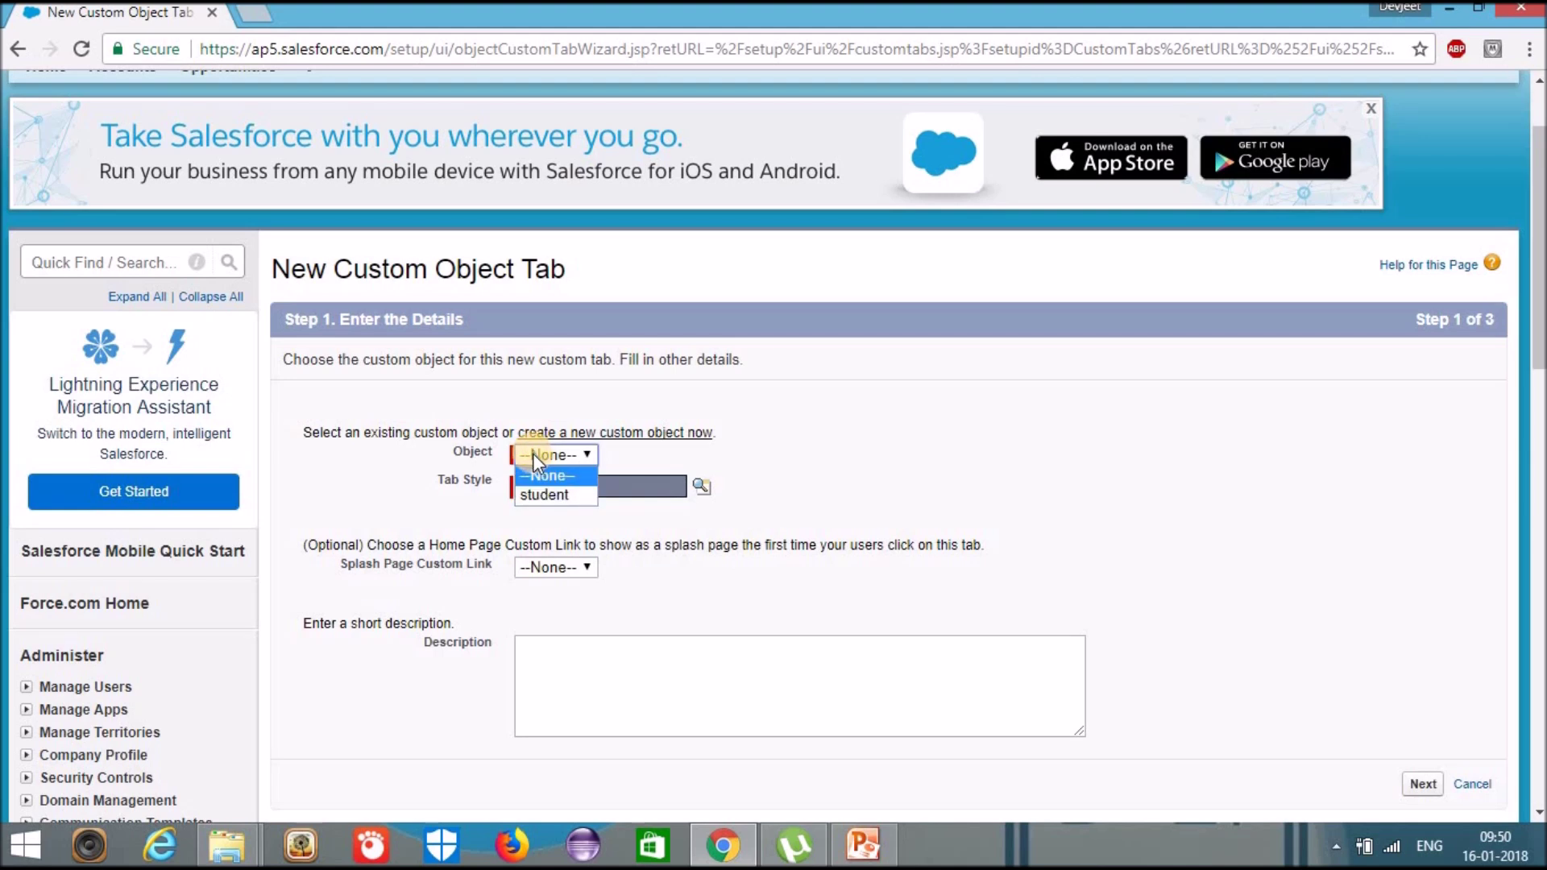
pyautogui.click(541, 495)
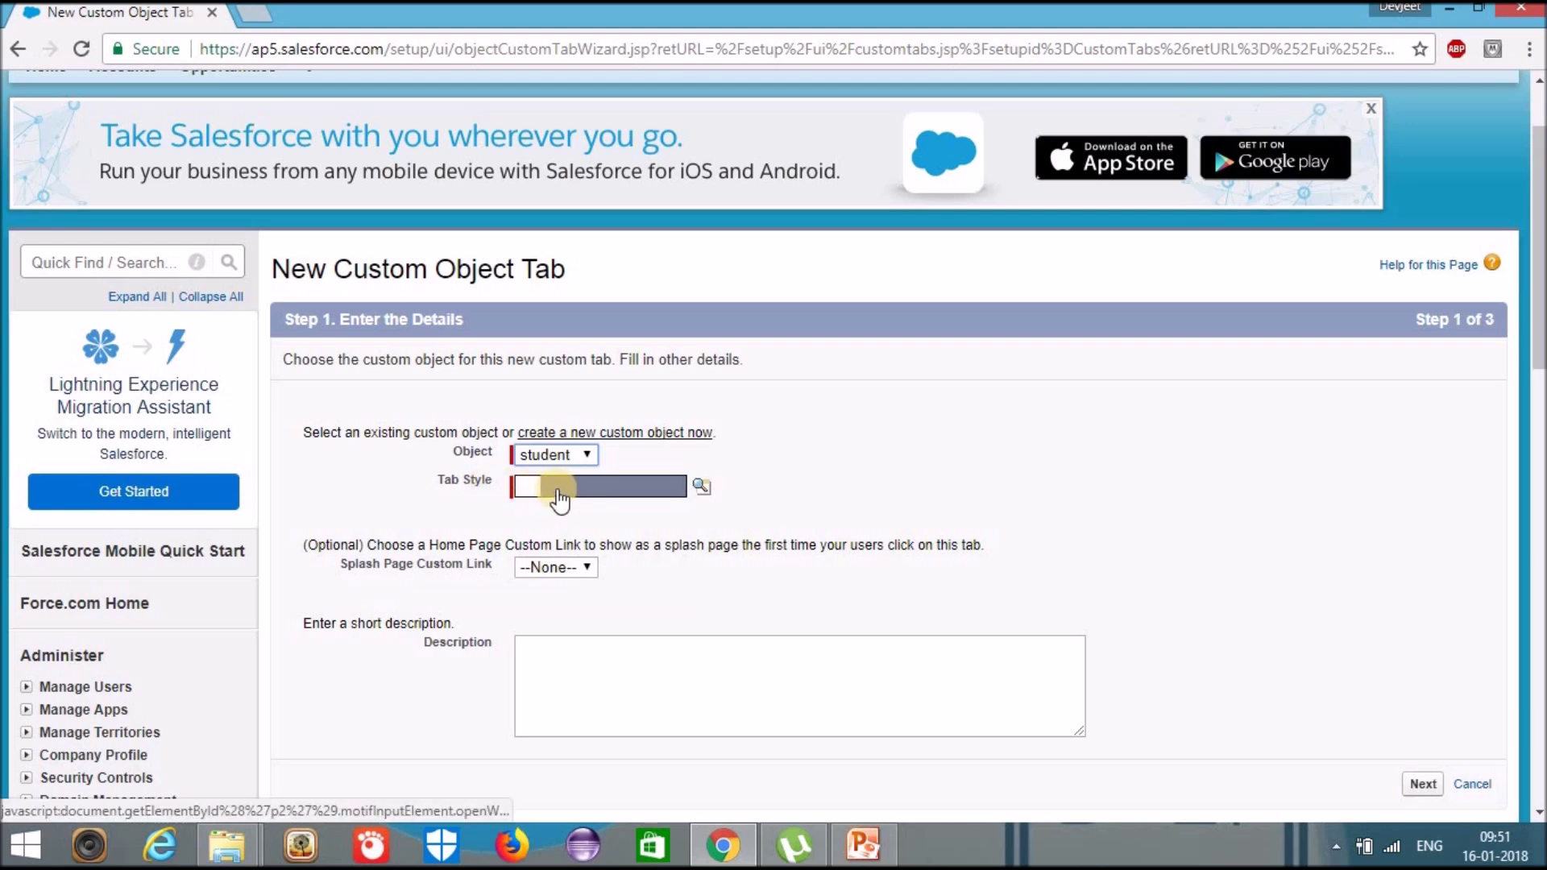
pyautogui.click(701, 486)
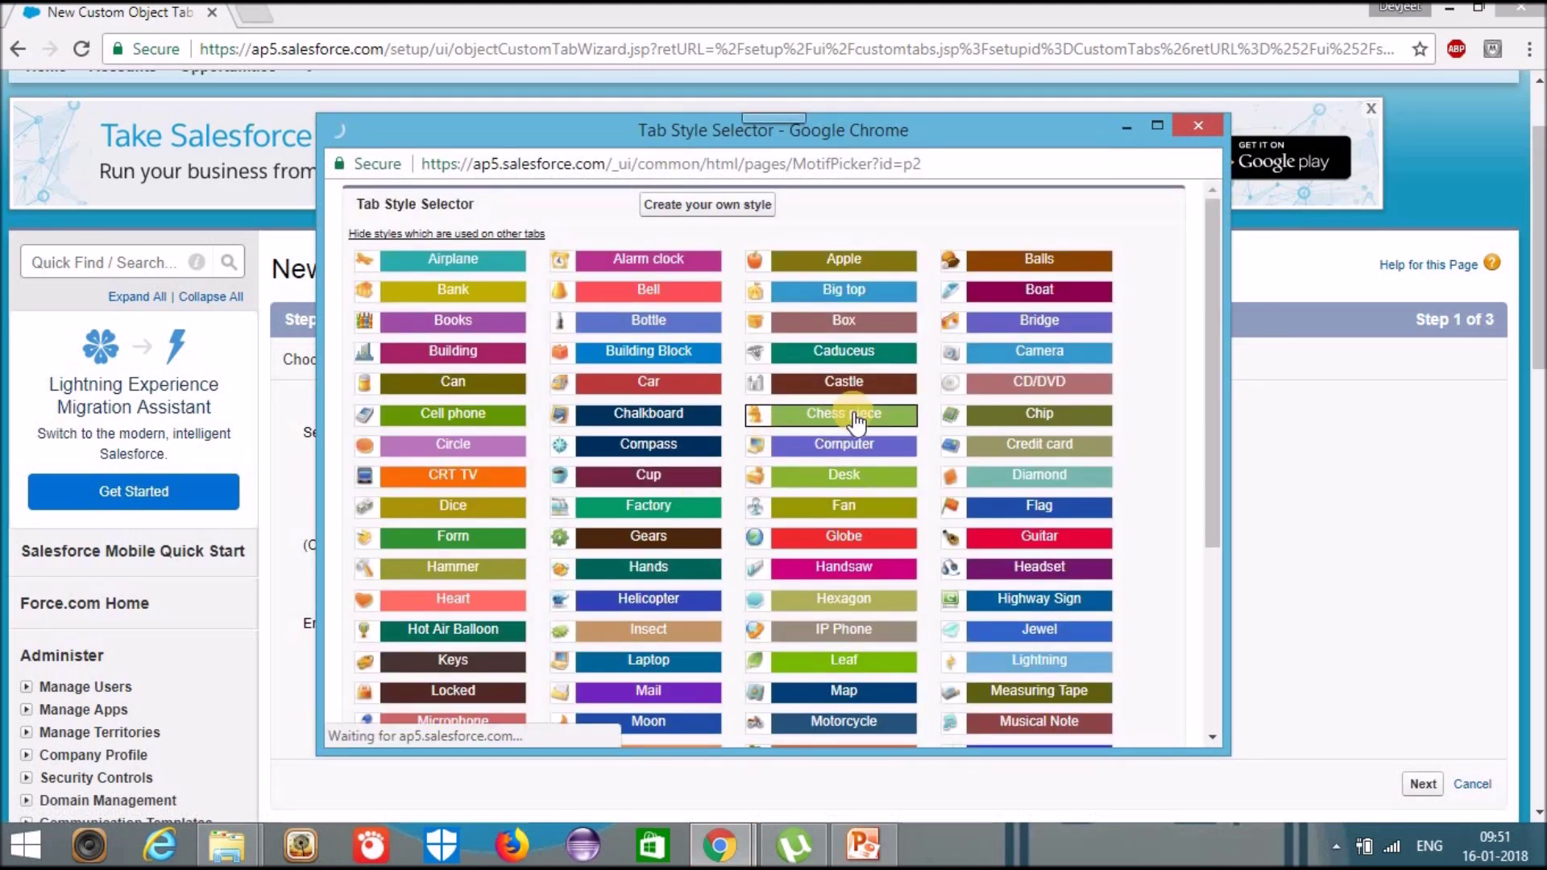
pyautogui.click(814, 417)
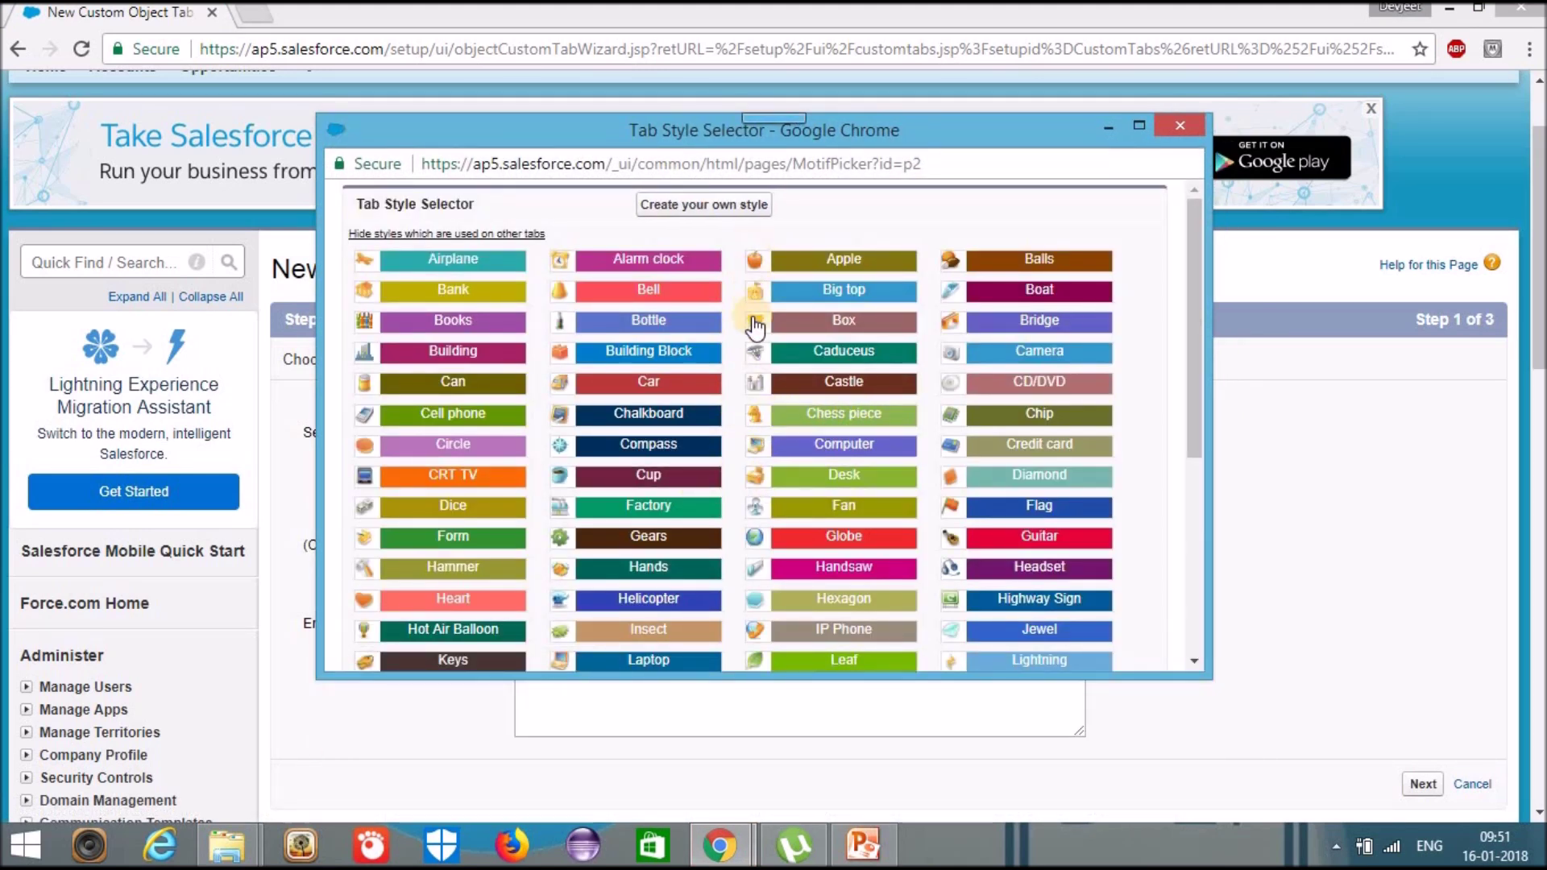
pyautogui.click(769, 423)
pyautogui.scroll(-3, 806, 436)
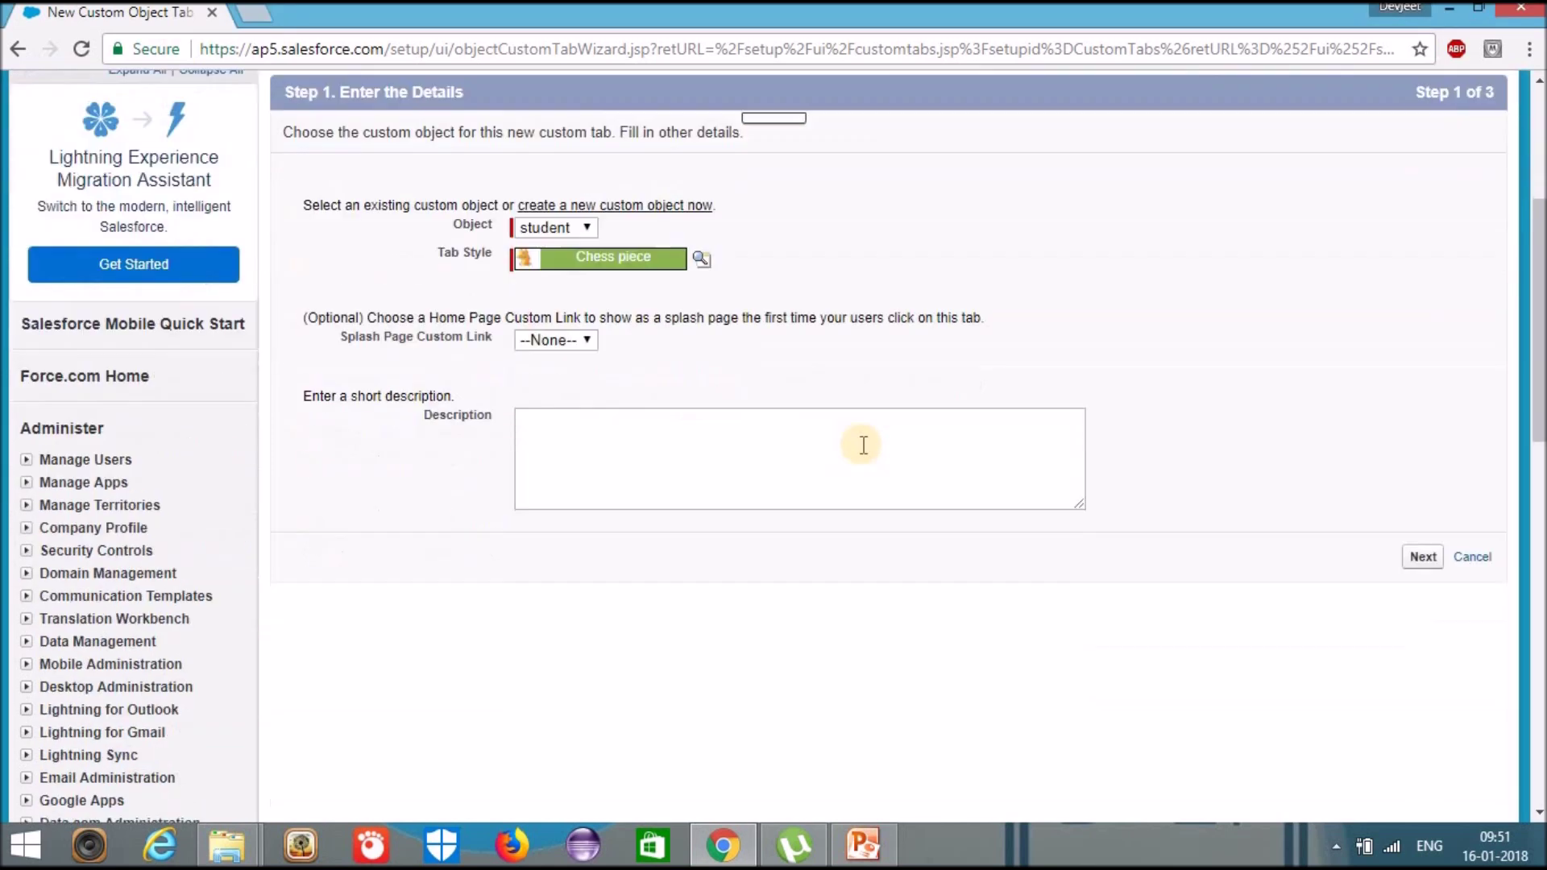
pyautogui.click(1411, 568)
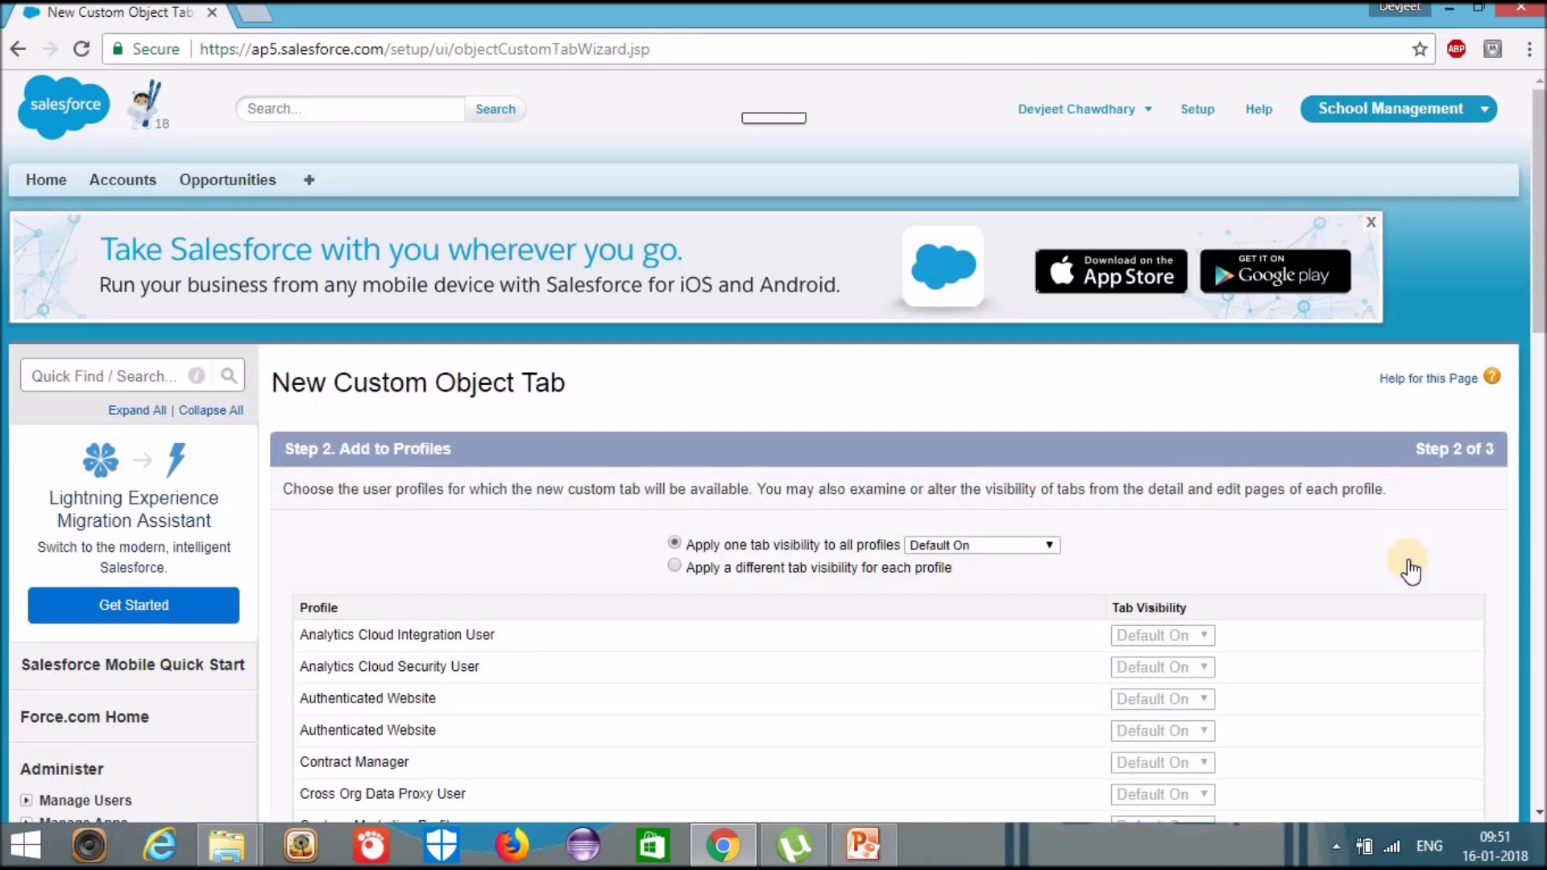
# - Apply one tab visibility of Default On to all profiles and continue to the custom app selection
pyautogui.scroll(-3, 609, 409)
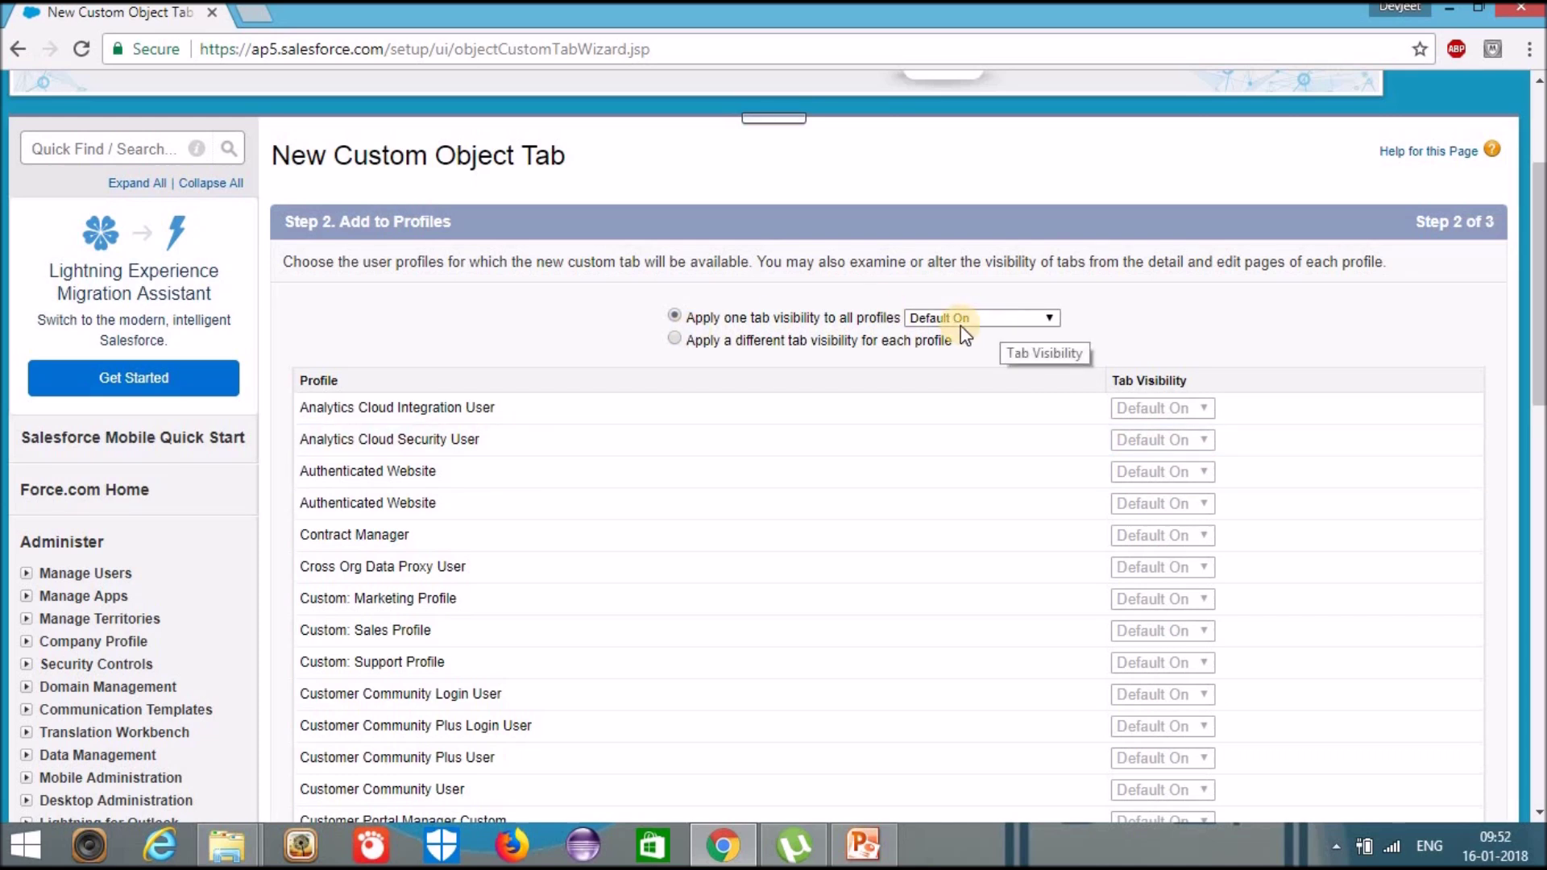
pyautogui.click(675, 338)
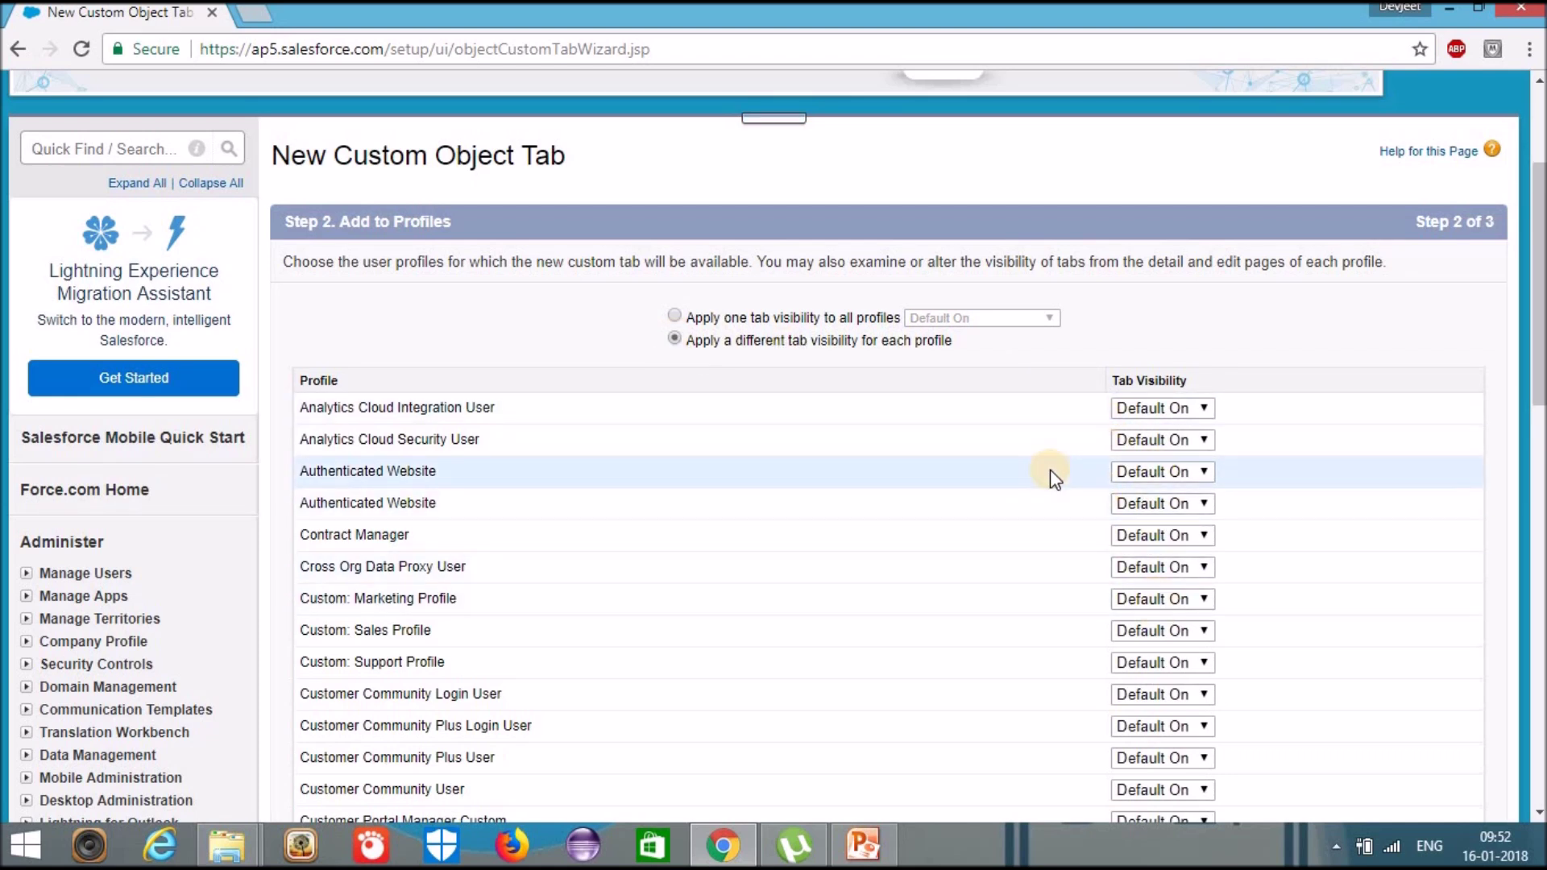
pyautogui.click(675, 316)
pyautogui.scroll(-10, 1410, 339)
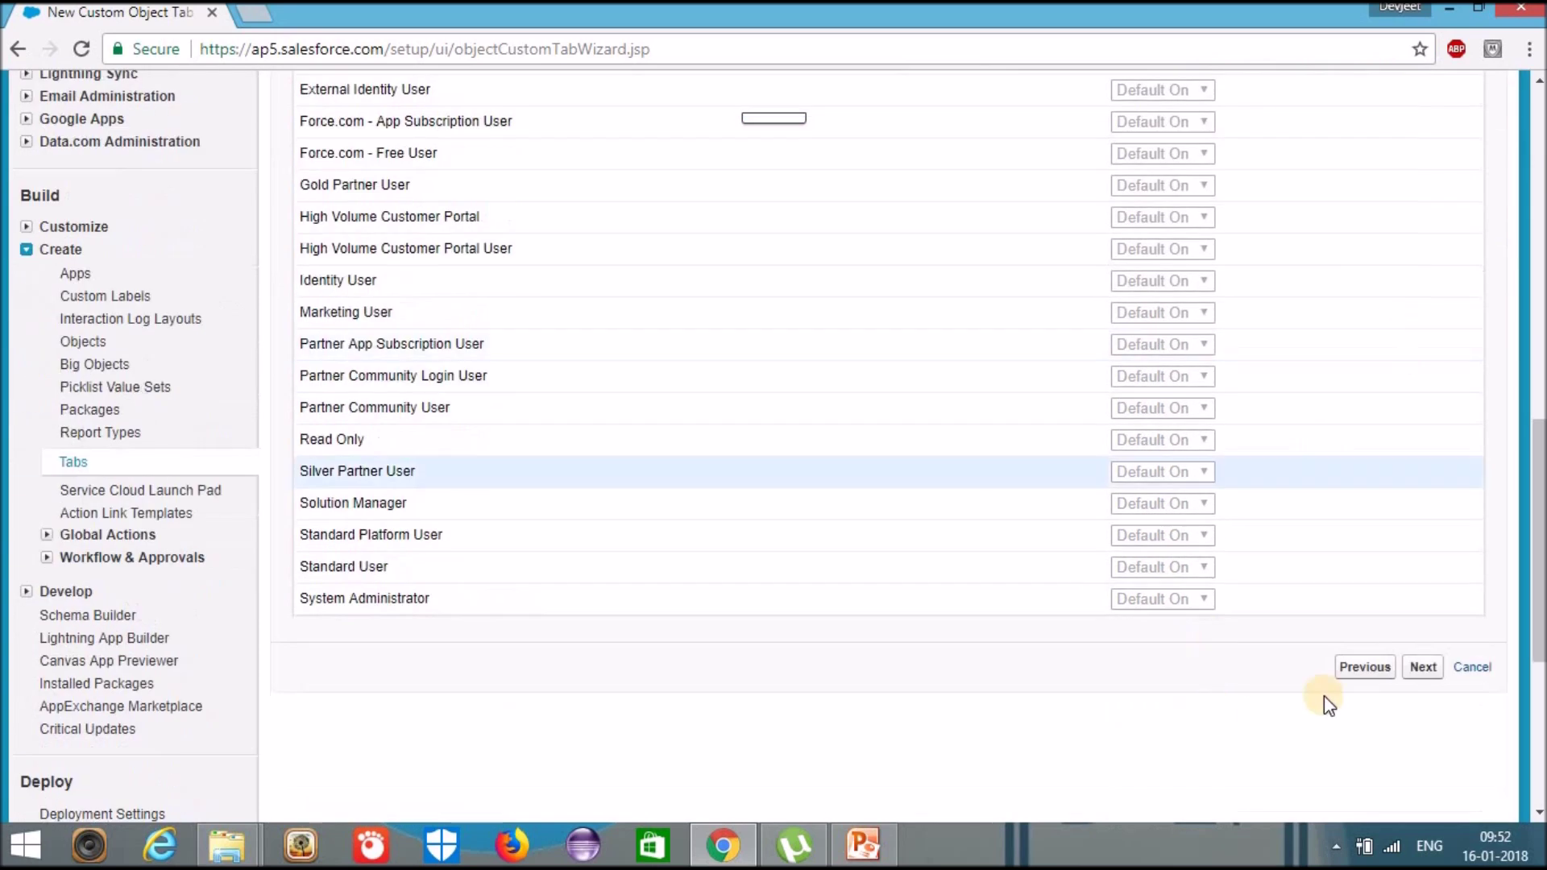
pyautogui.click(1422, 668)
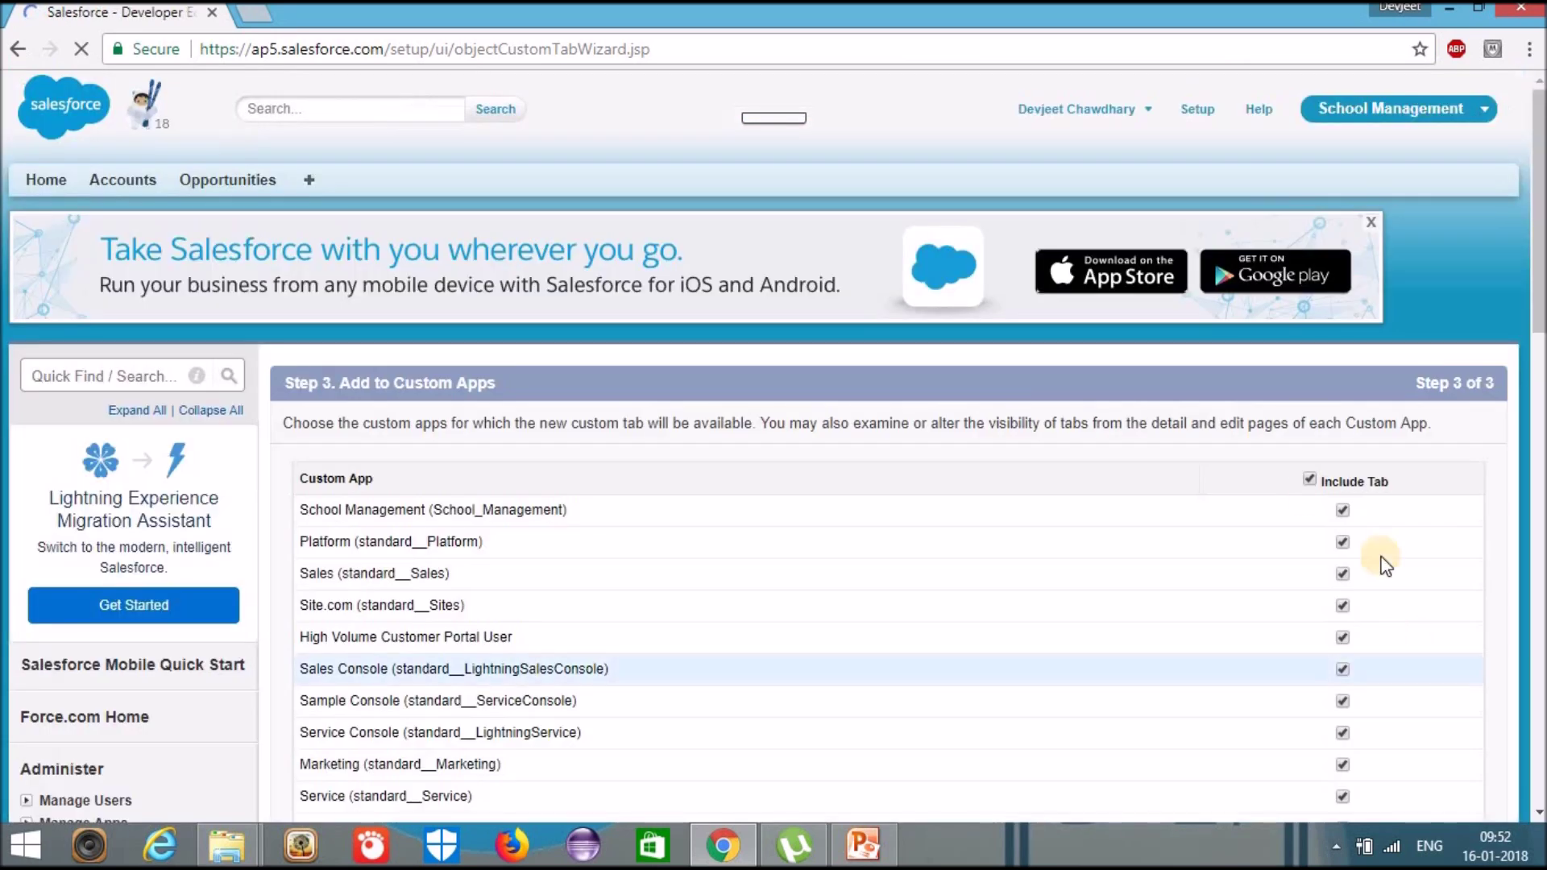
# - Examine the custom apps selected to include the student tab, and bring up the list of available apps
pyautogui.scroll(-3, 1072, 381)
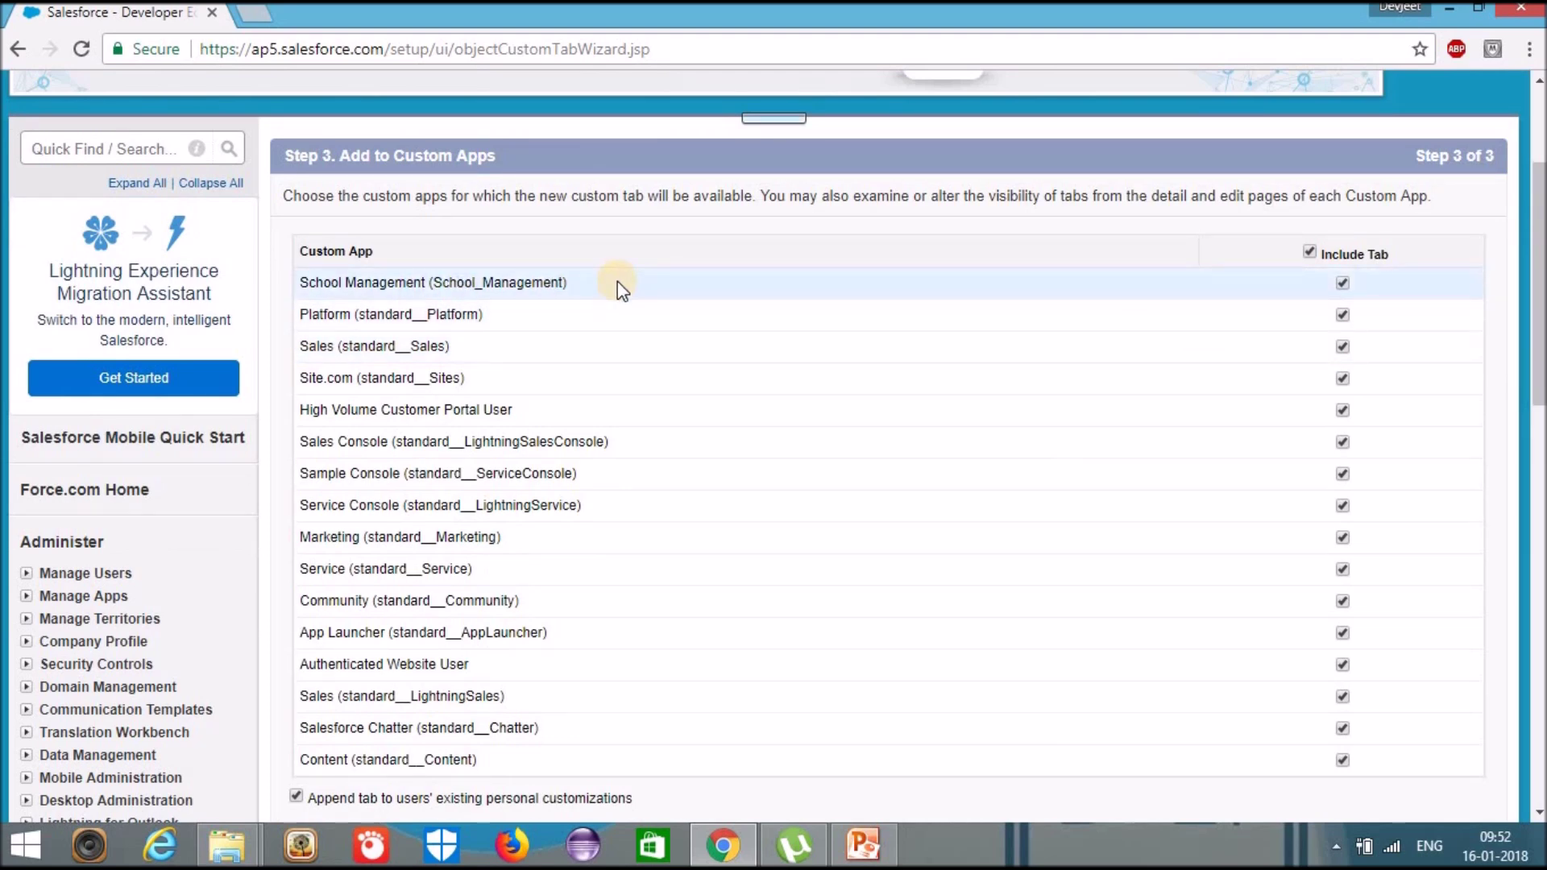
pyautogui.scroll(-3, 610, 405)
pyautogui.scroll(4, 609, 405)
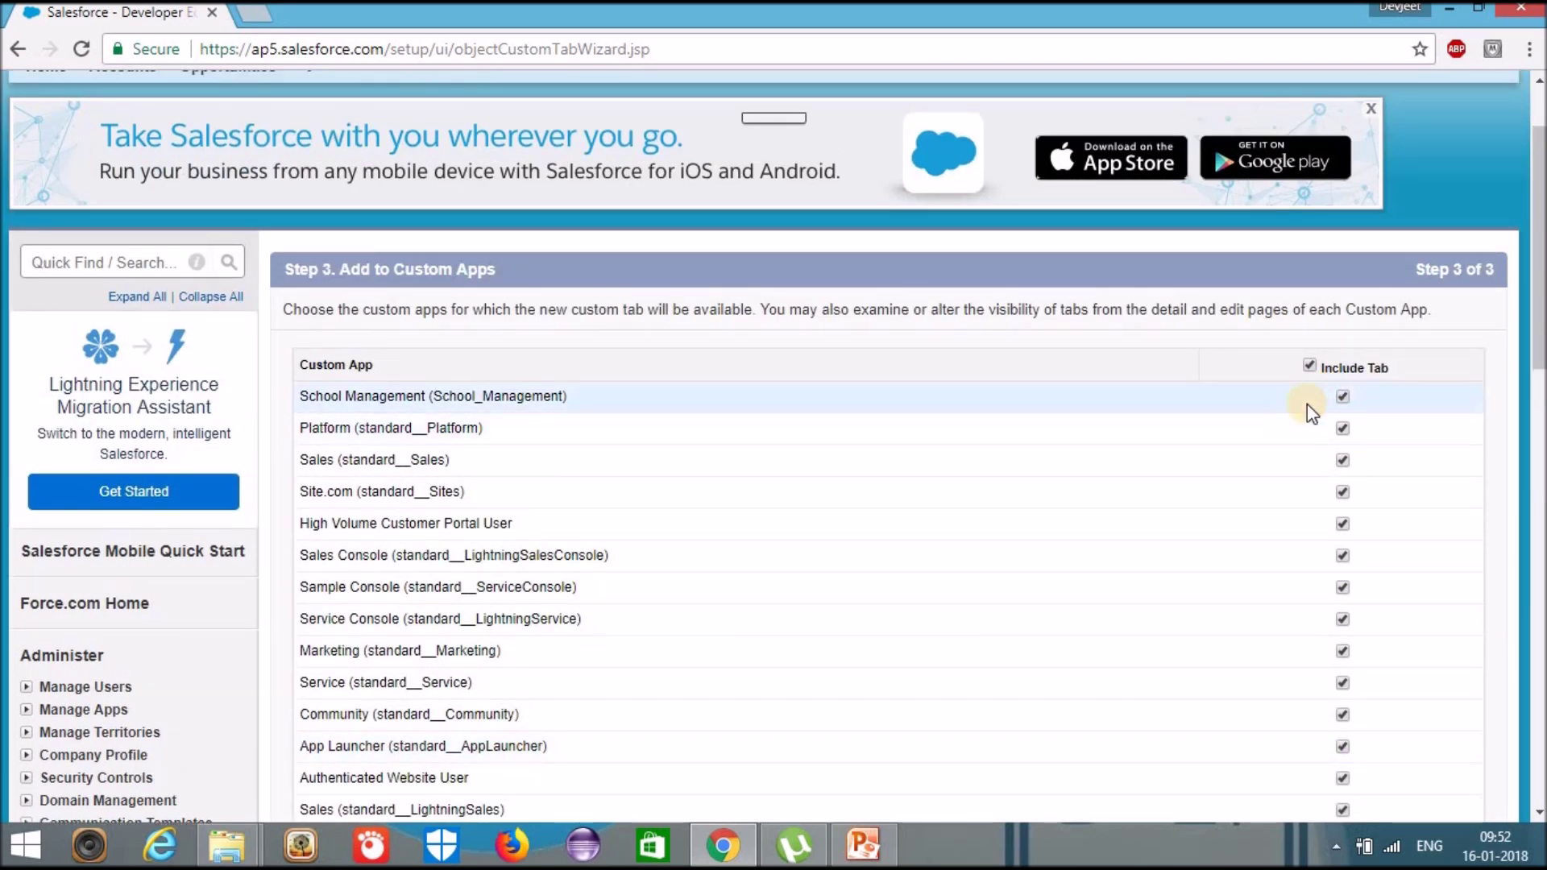
pyautogui.scroll(-3, 1375, 411)
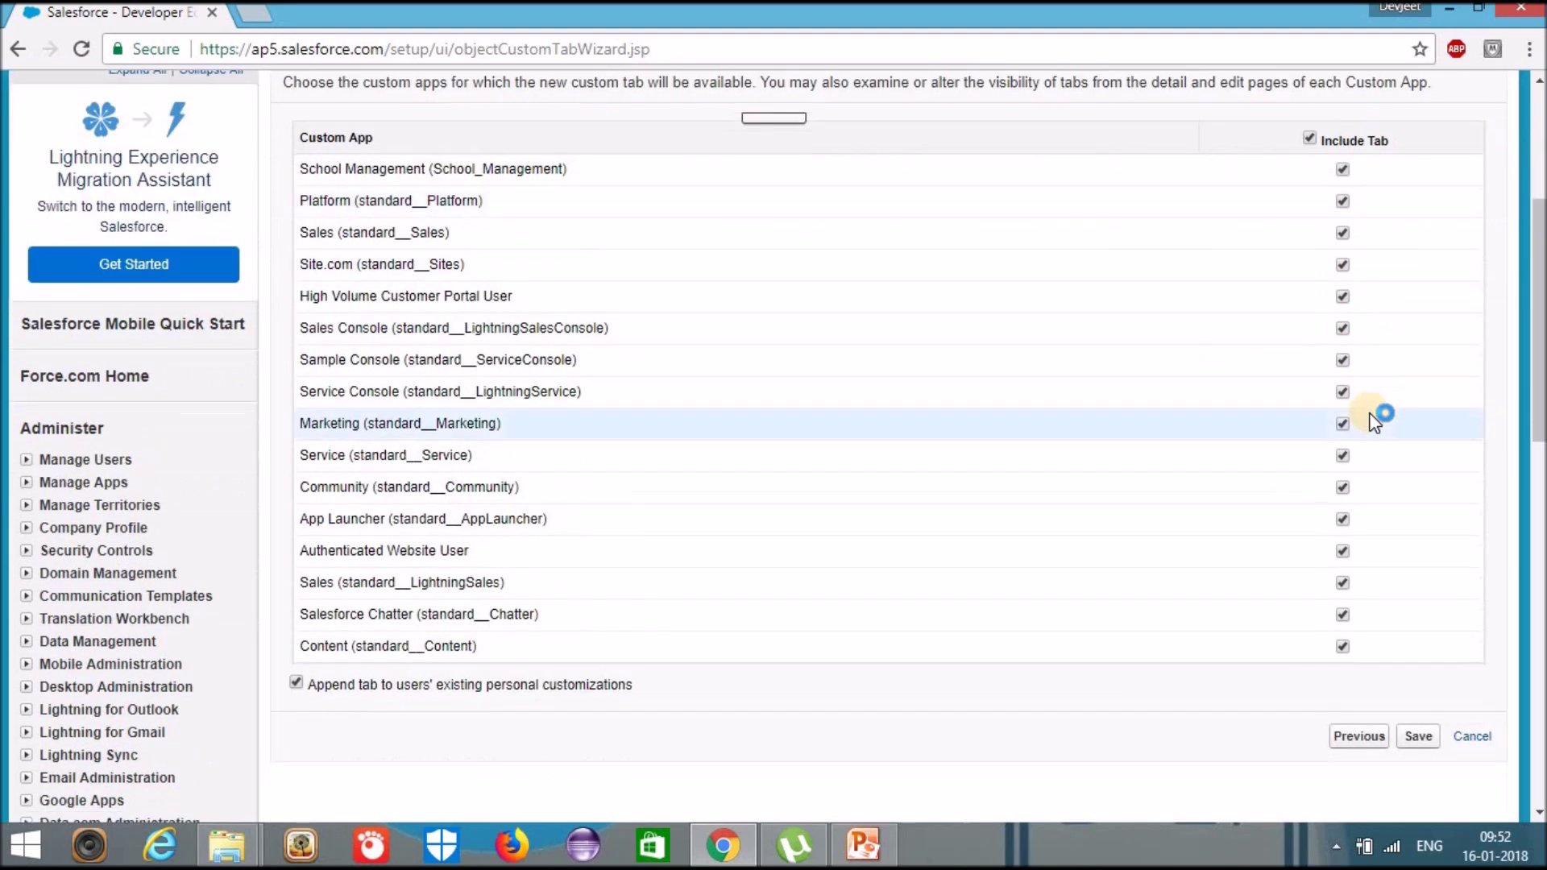
pyautogui.scroll(4, 453, 274)
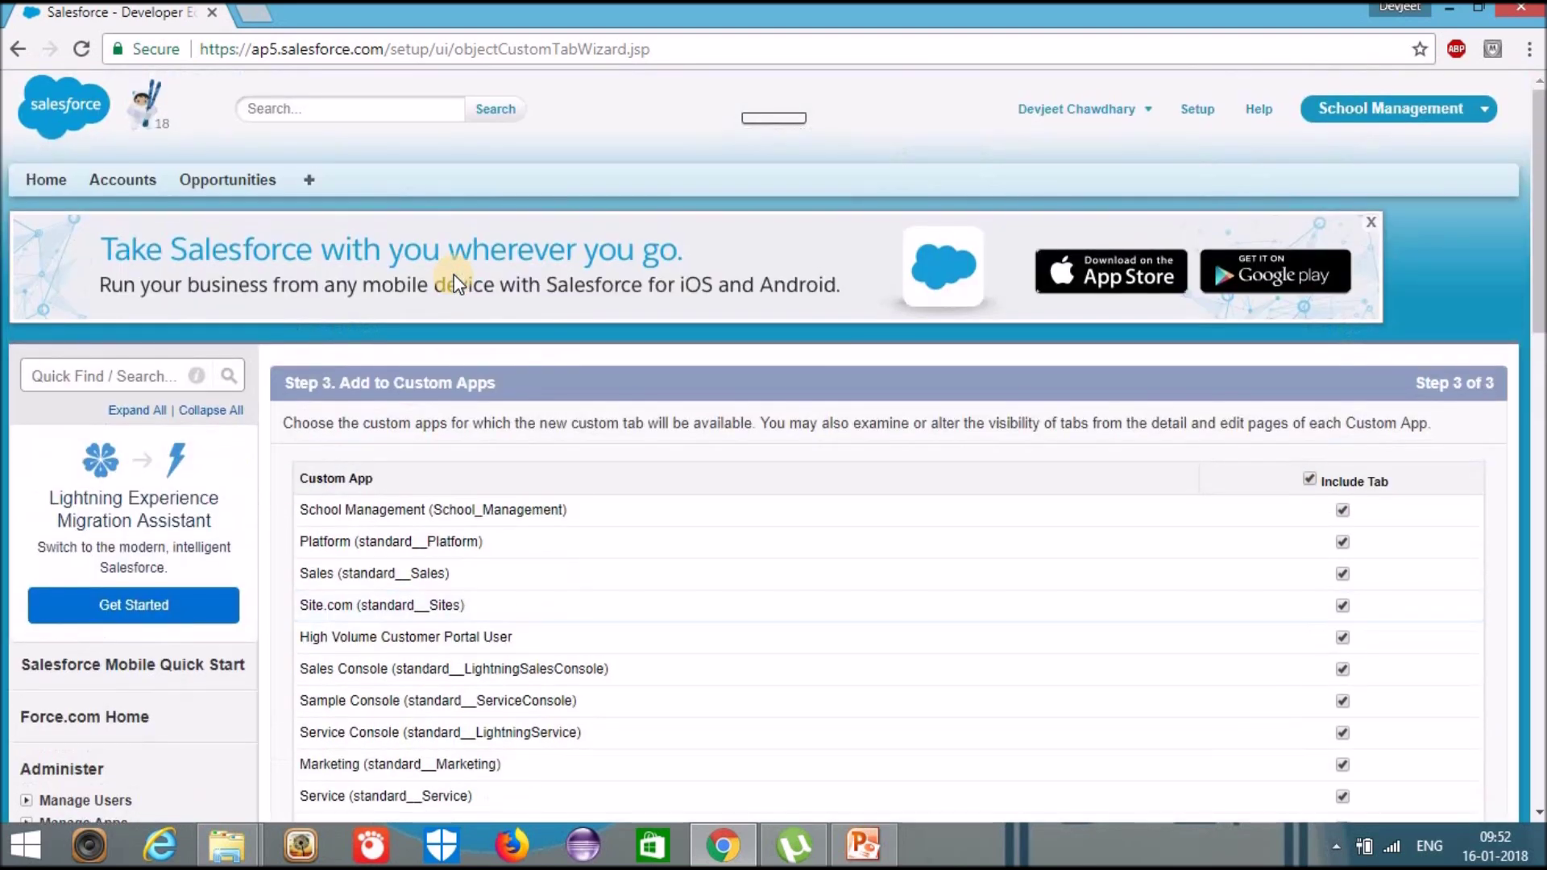
pyautogui.click(1342, 110)
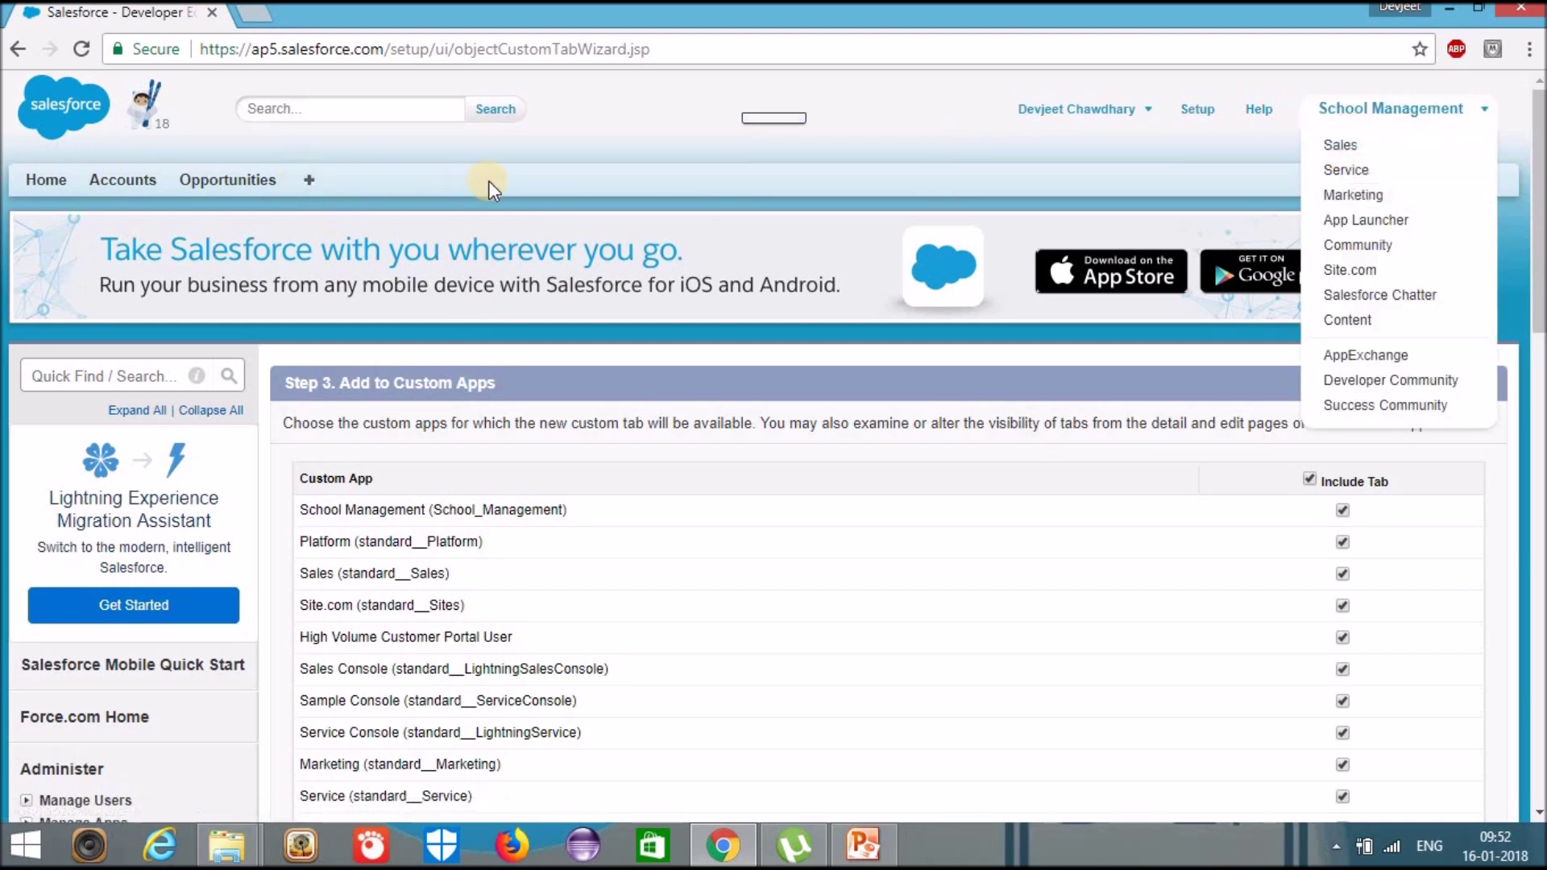
# - Include the new tab only in the School Management and Sales (standard__LightningSales) apps, and save the tab
pyautogui.click(916, 351)
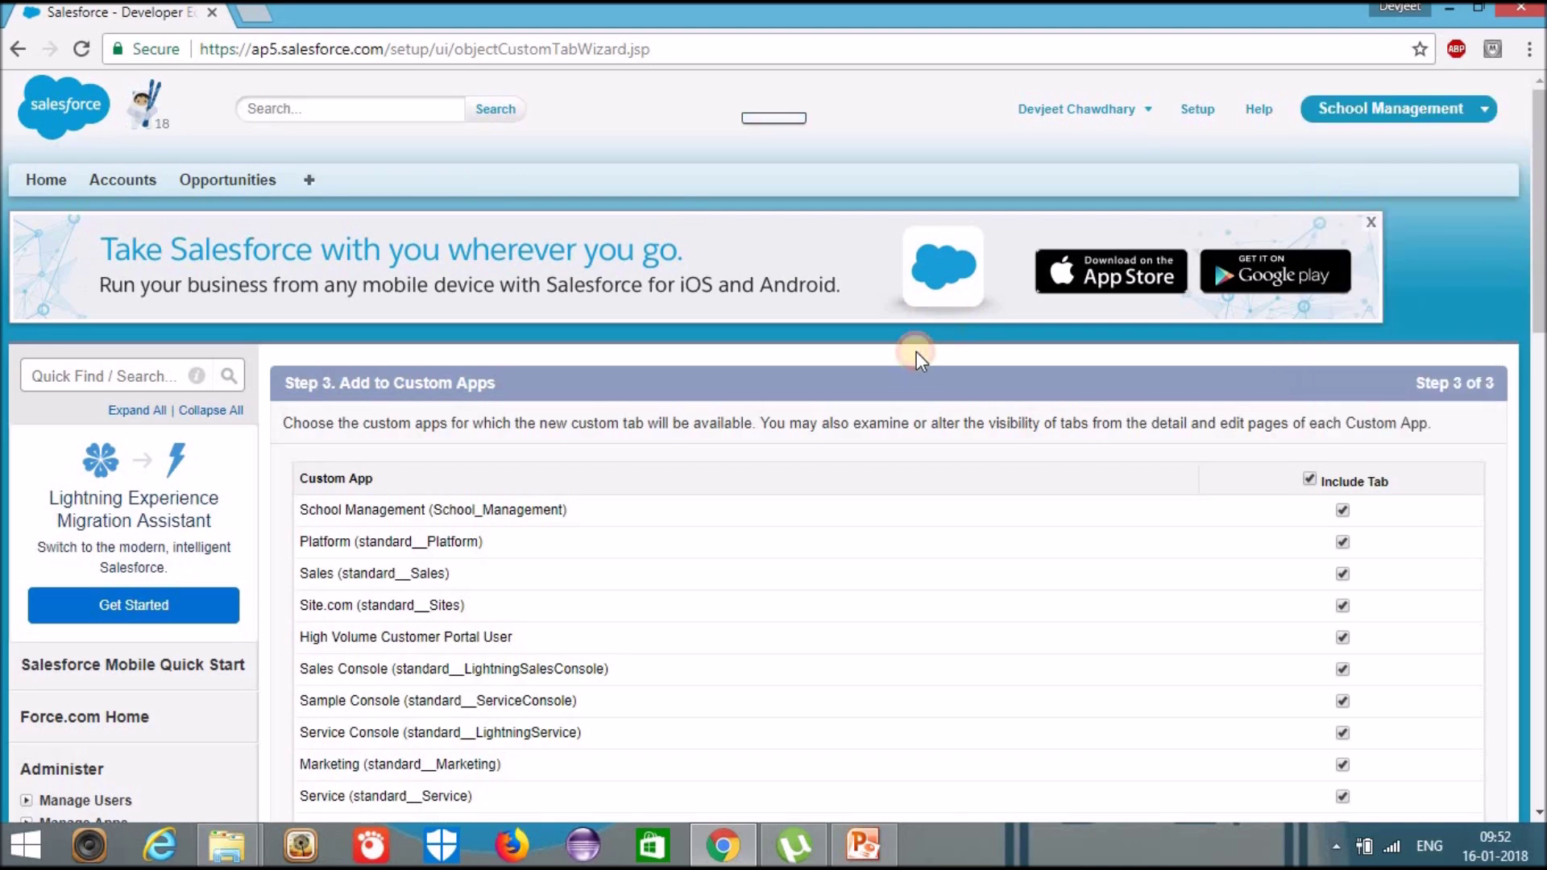
pyautogui.scroll(-3, 559, 338)
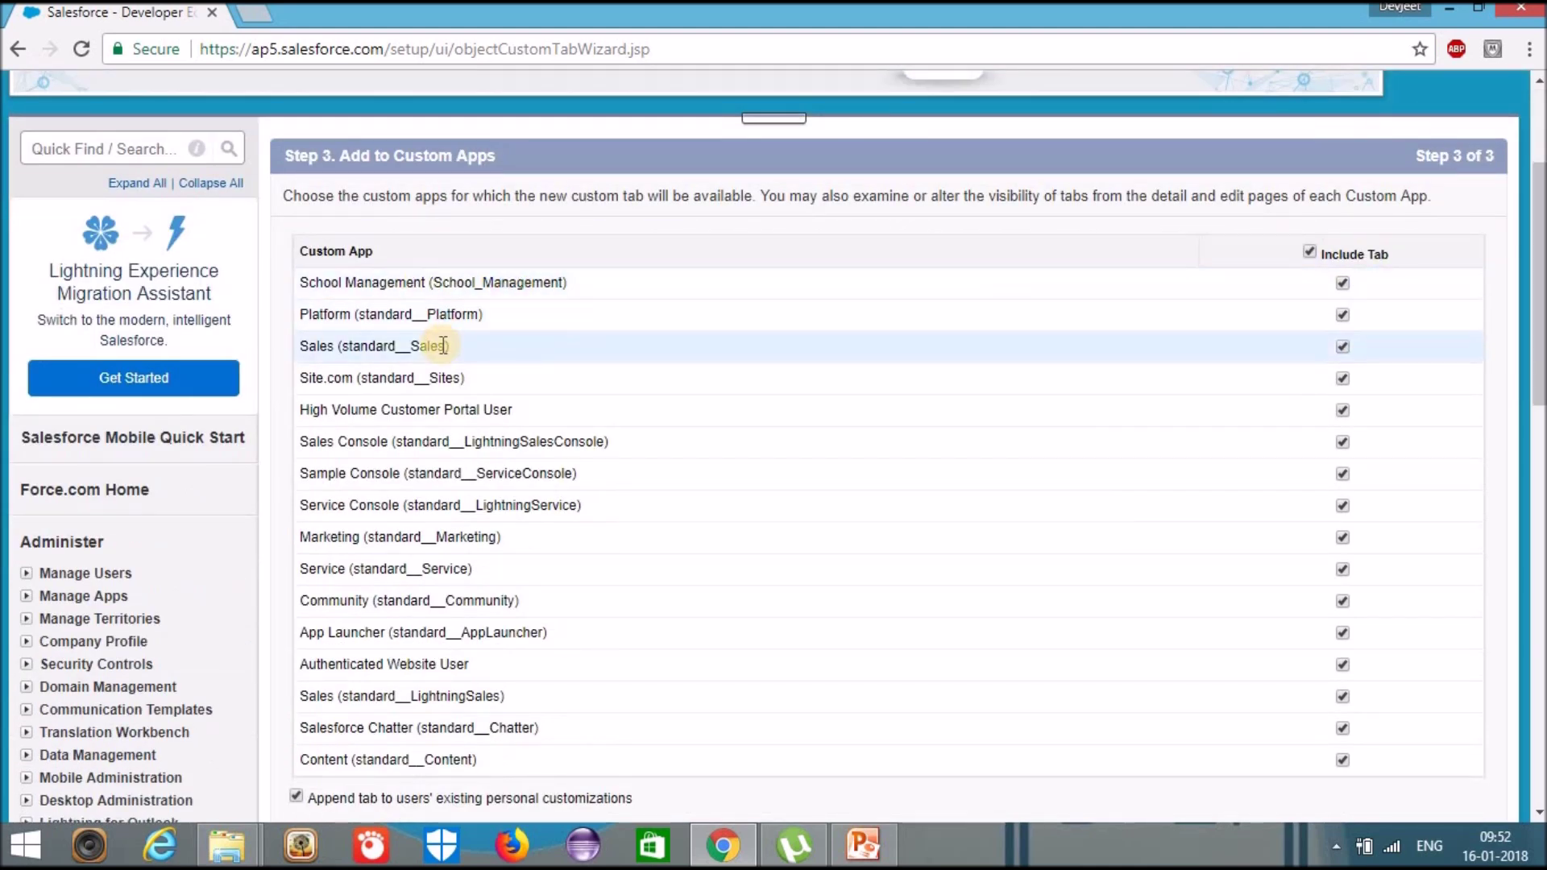
pyautogui.click(1305, 250)
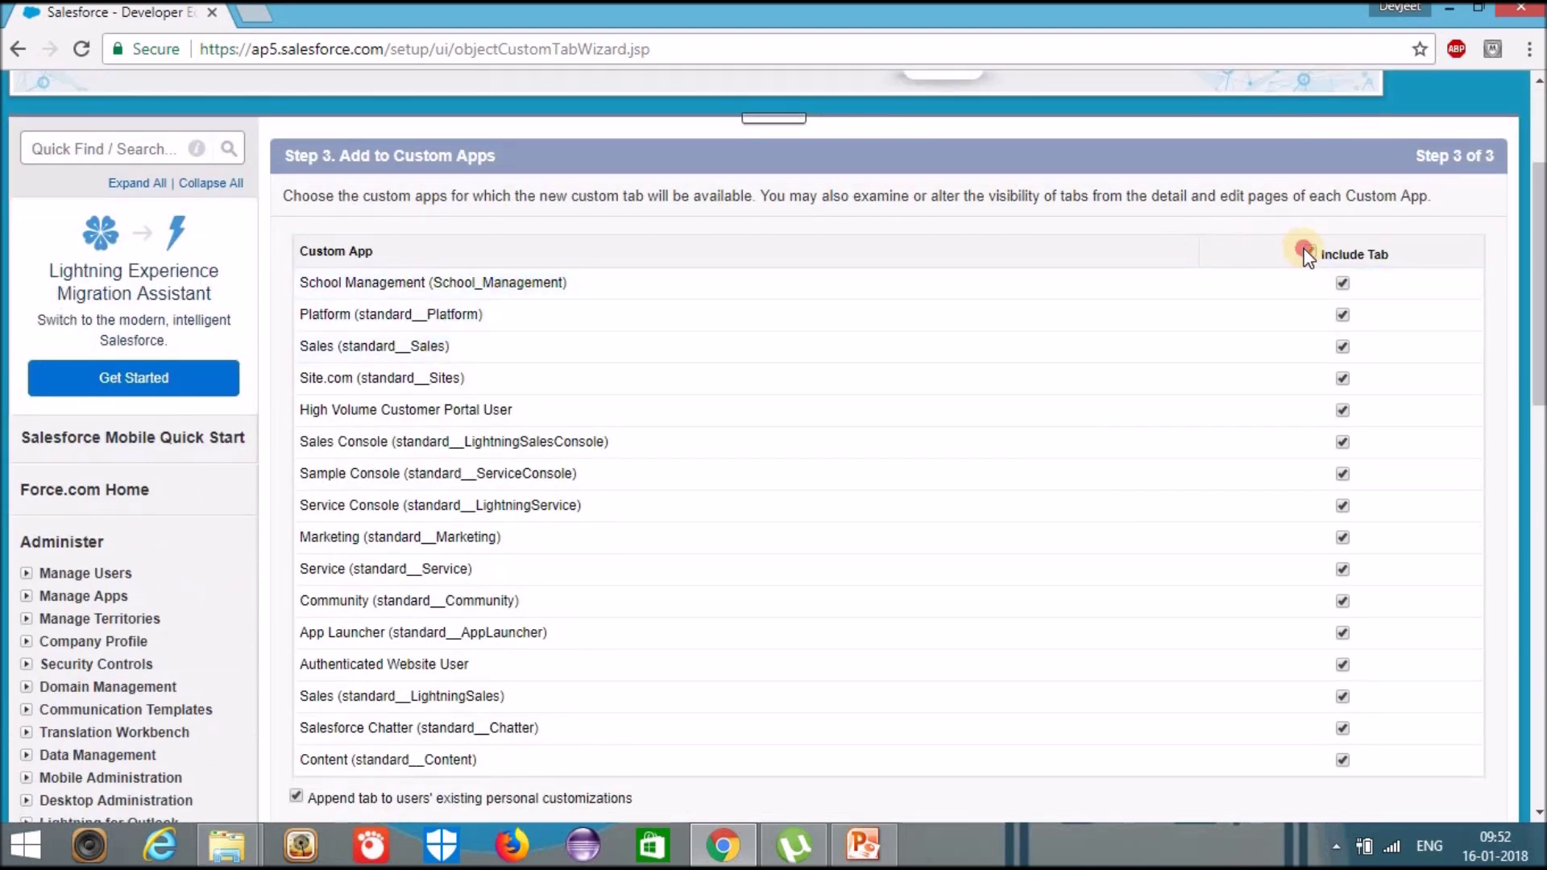
pyautogui.click(1344, 283)
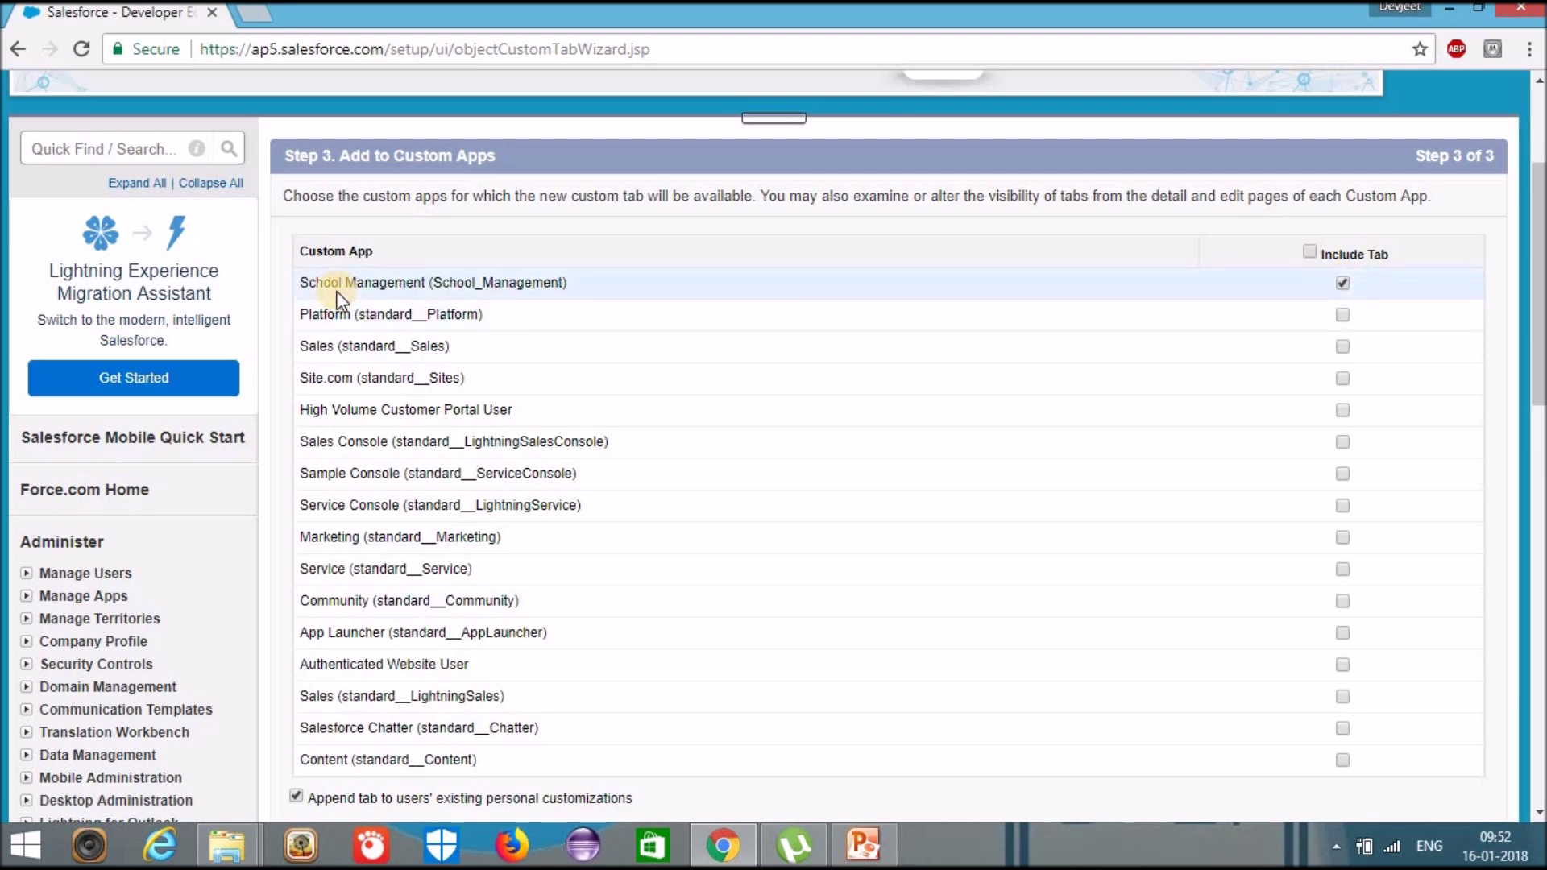
pyautogui.scroll(-2, 525, 298)
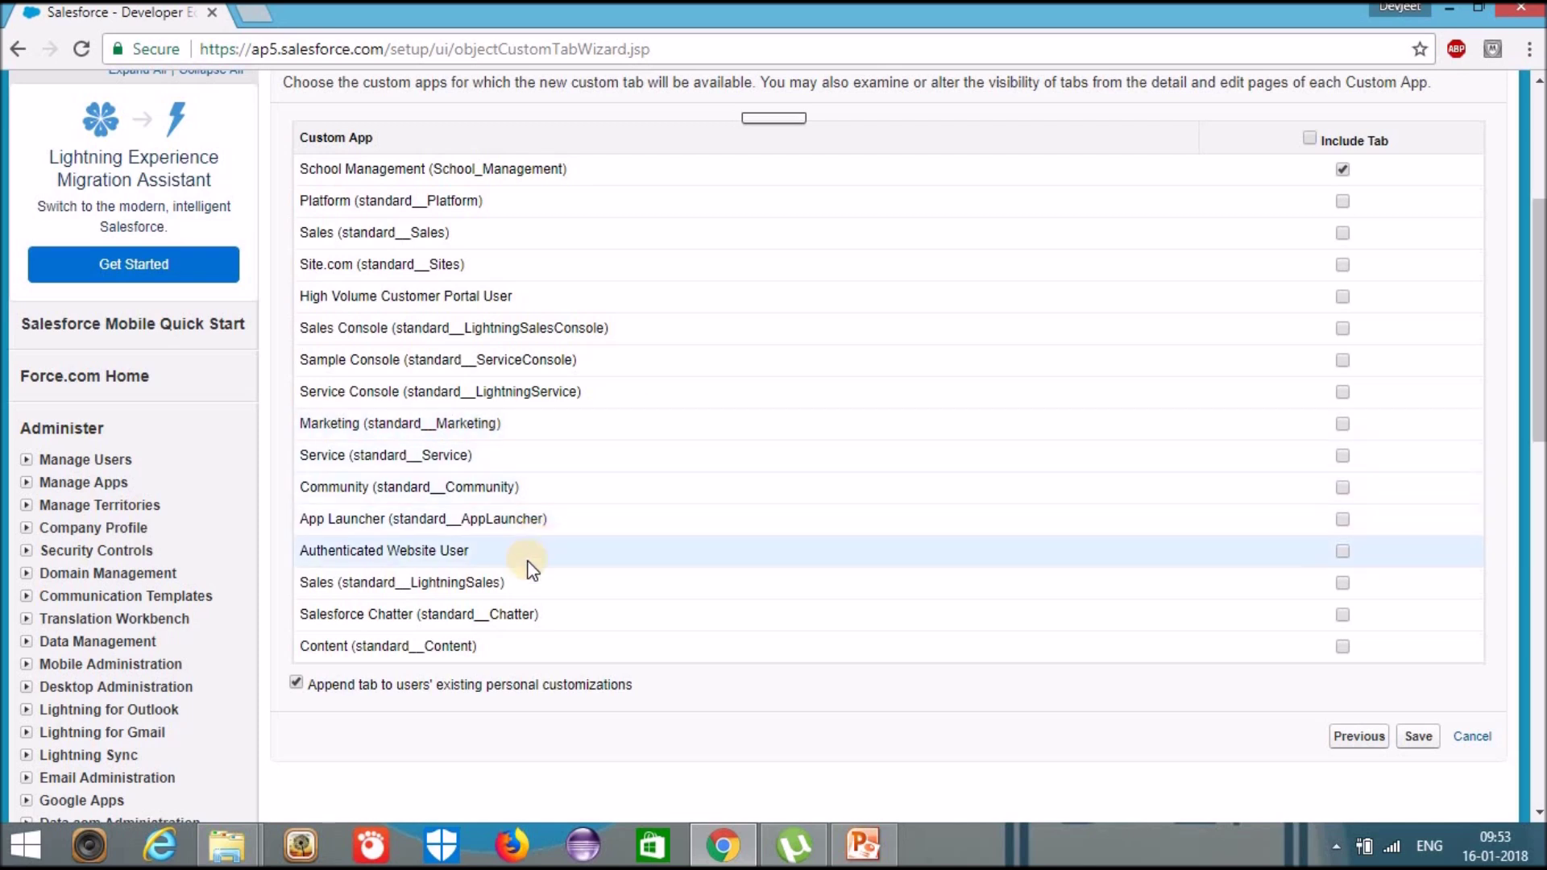
pyautogui.click(1343, 583)
pyautogui.click(1419, 737)
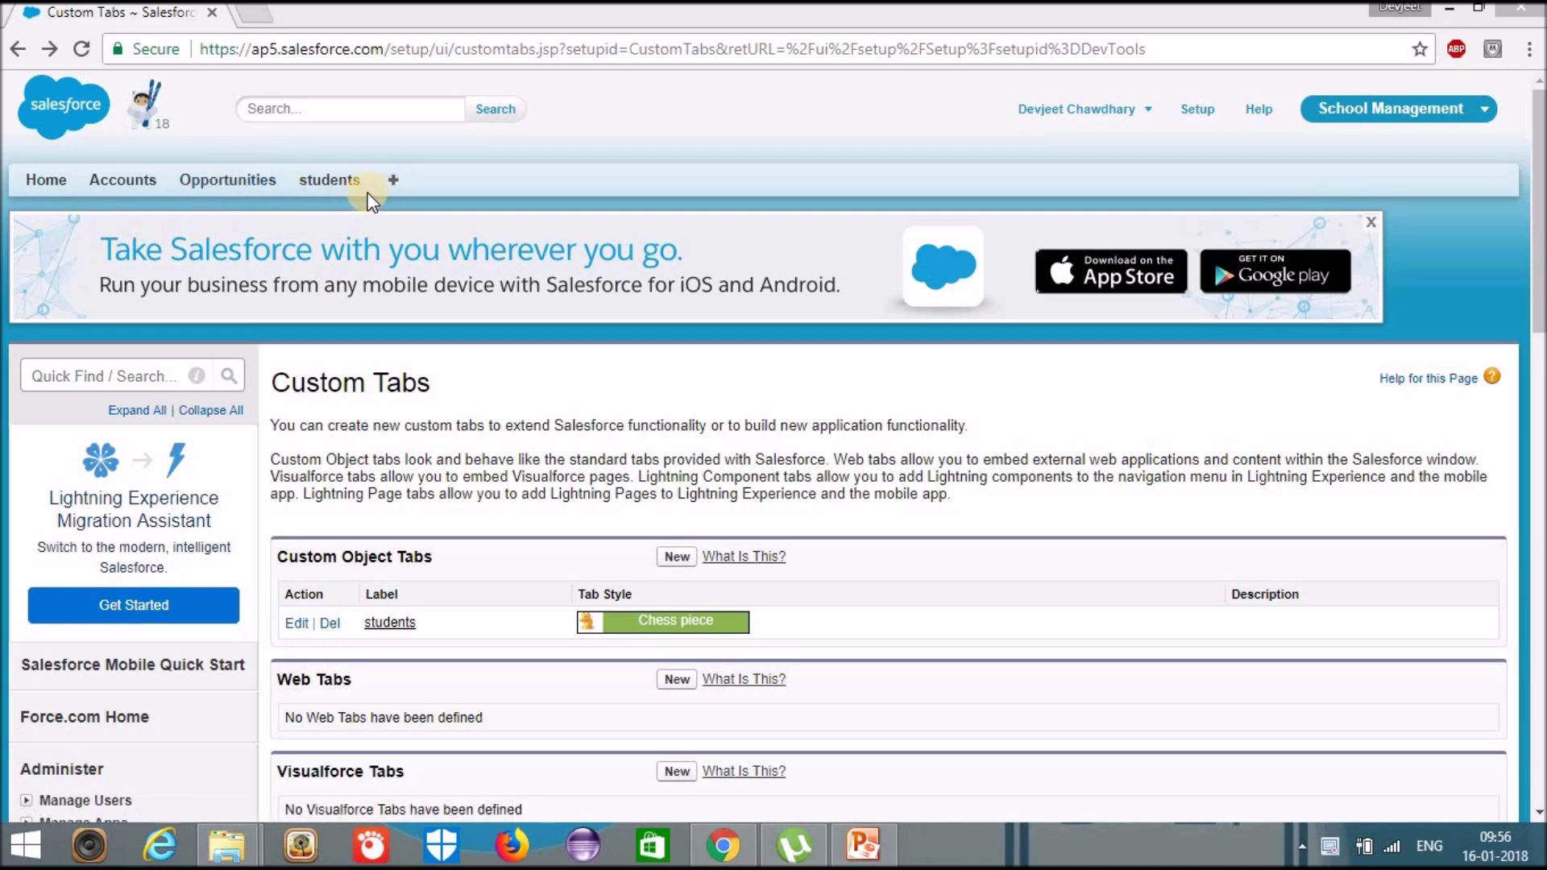
# - Create and save a new student record with the student's name, father's name and phone number filled in
pyautogui.click(328, 176)
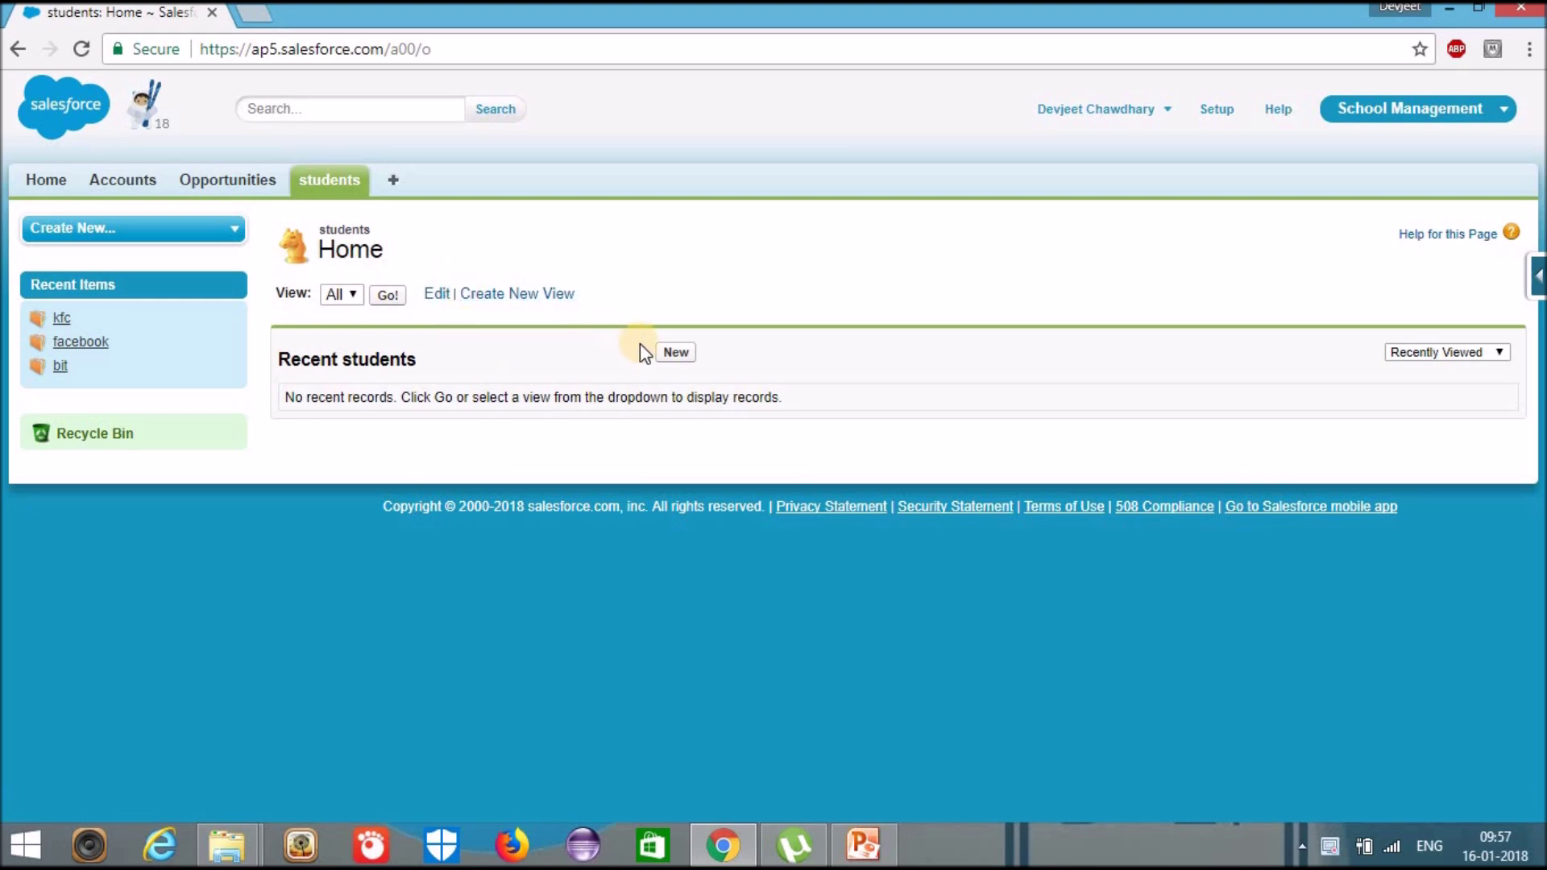
pyautogui.click(673, 353)
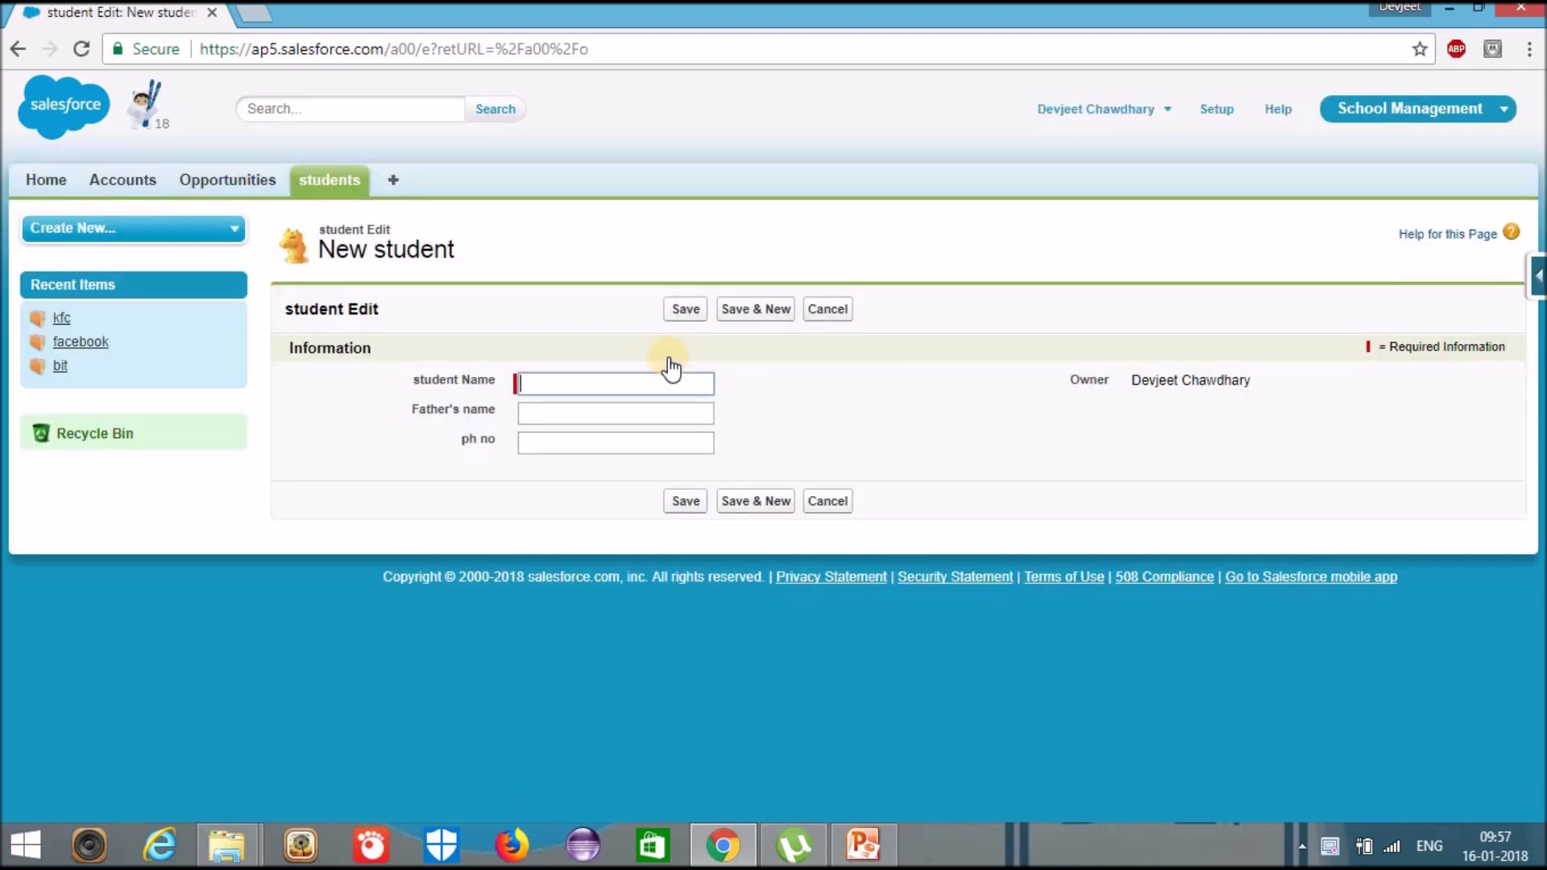
pyautogui.write('gohan')
pyautogui.click(592, 410)
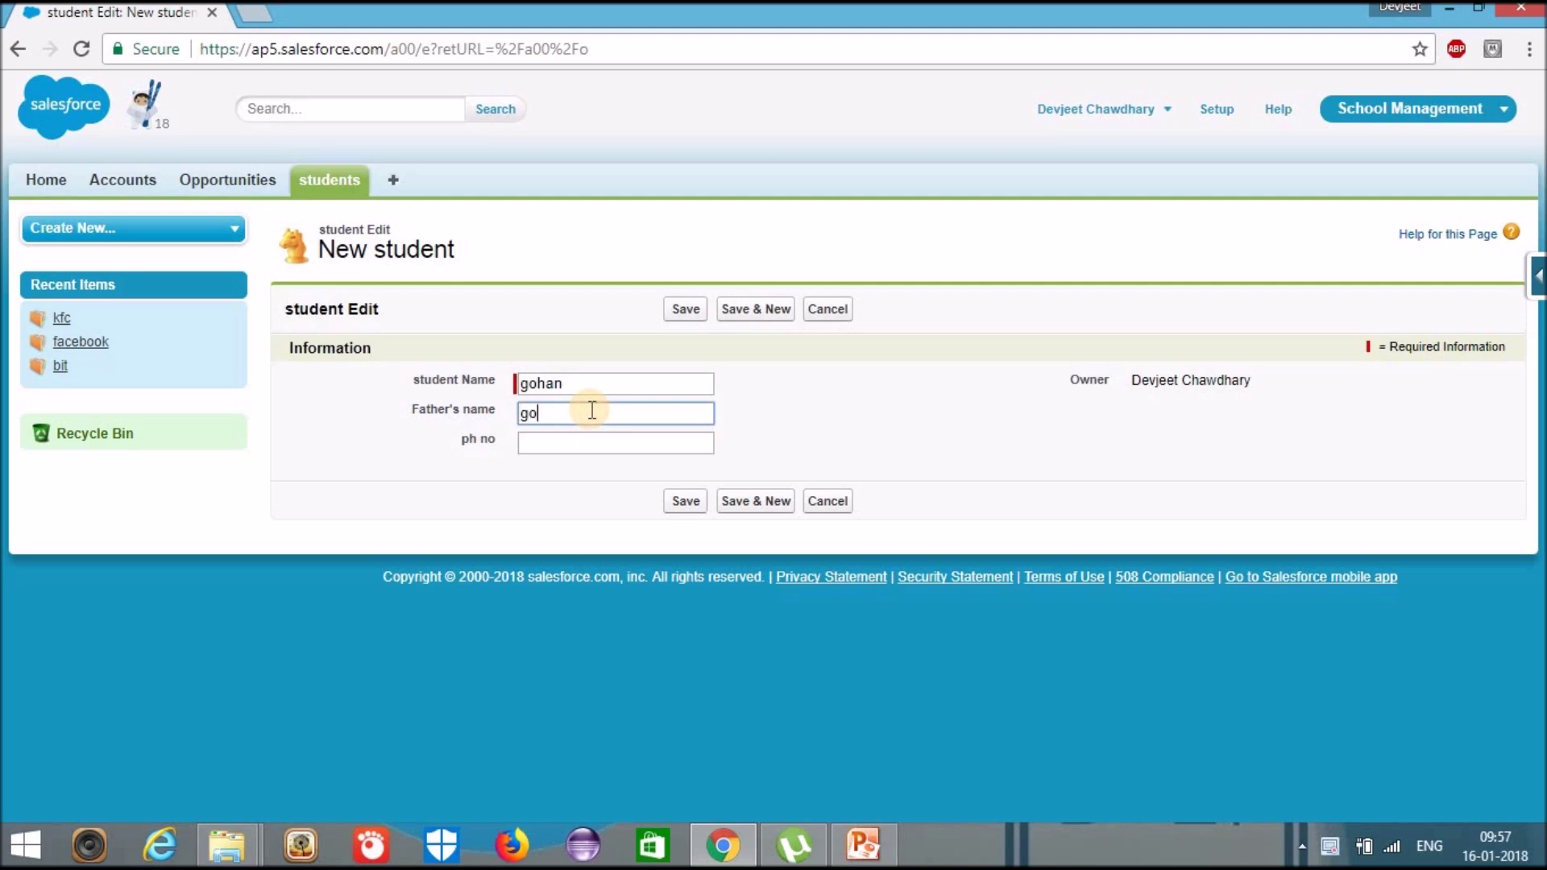
pyautogui.click(569, 446)
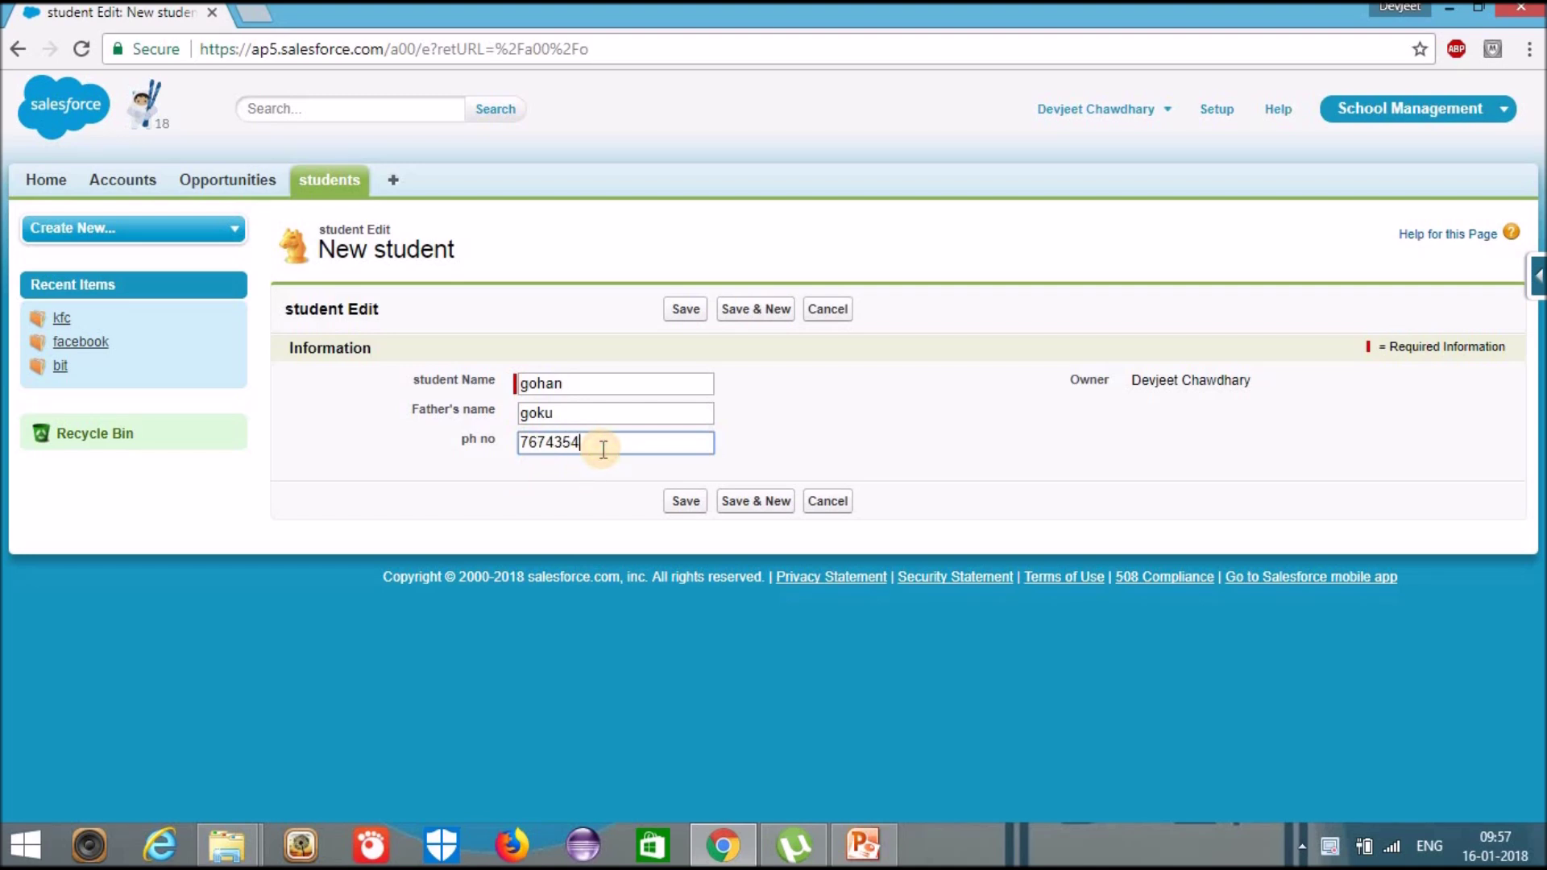
pyautogui.write('654646')
pyautogui.click(688, 502)
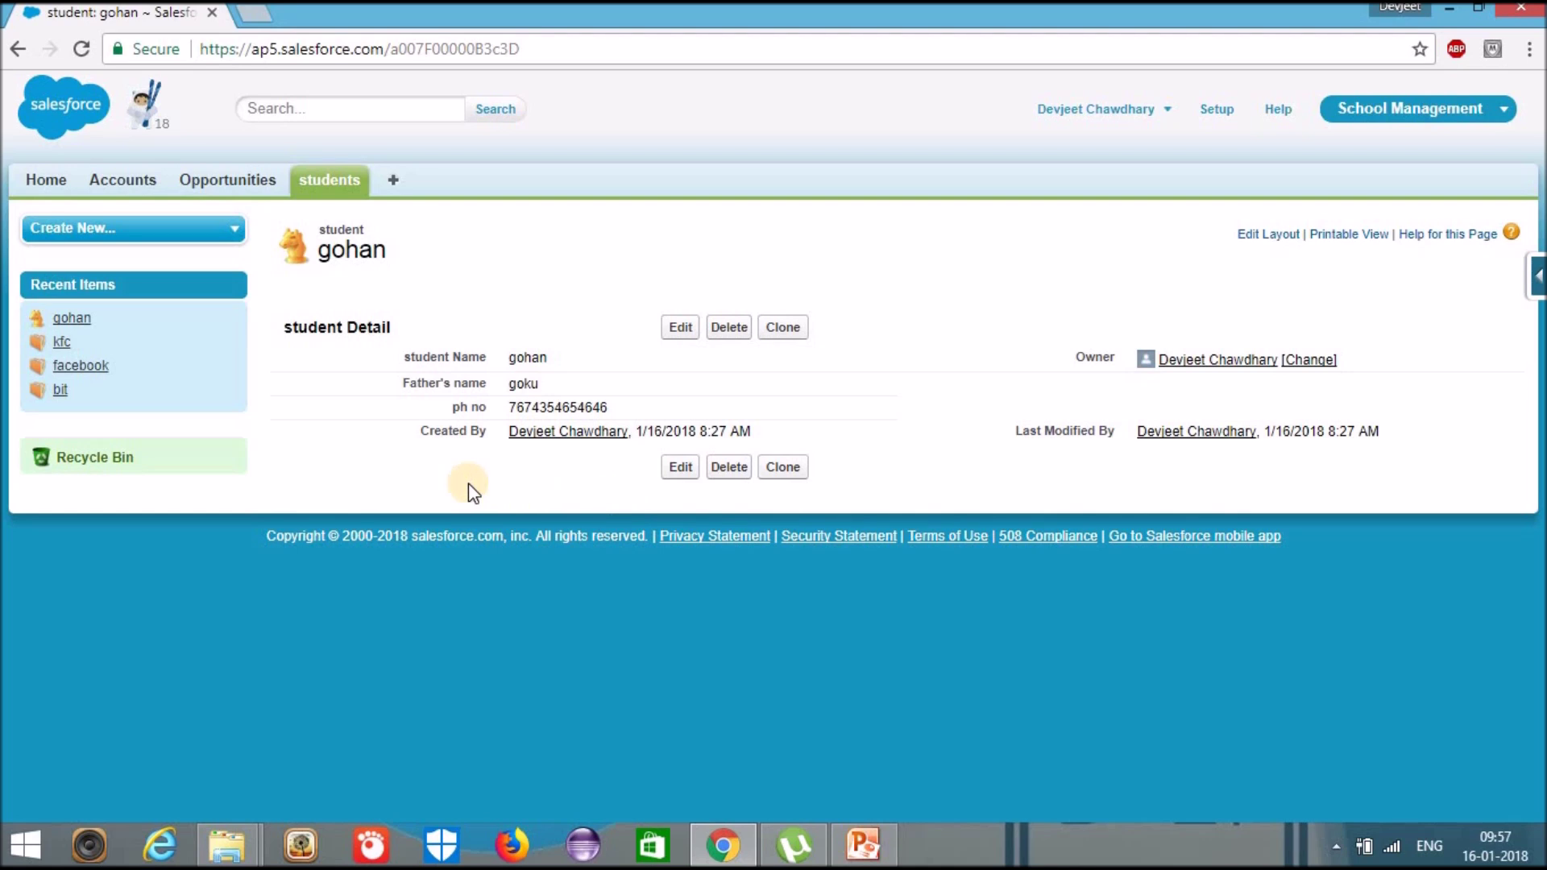
# - Return to the students home page and open the new record from the recent students
pyautogui.click(341, 182)
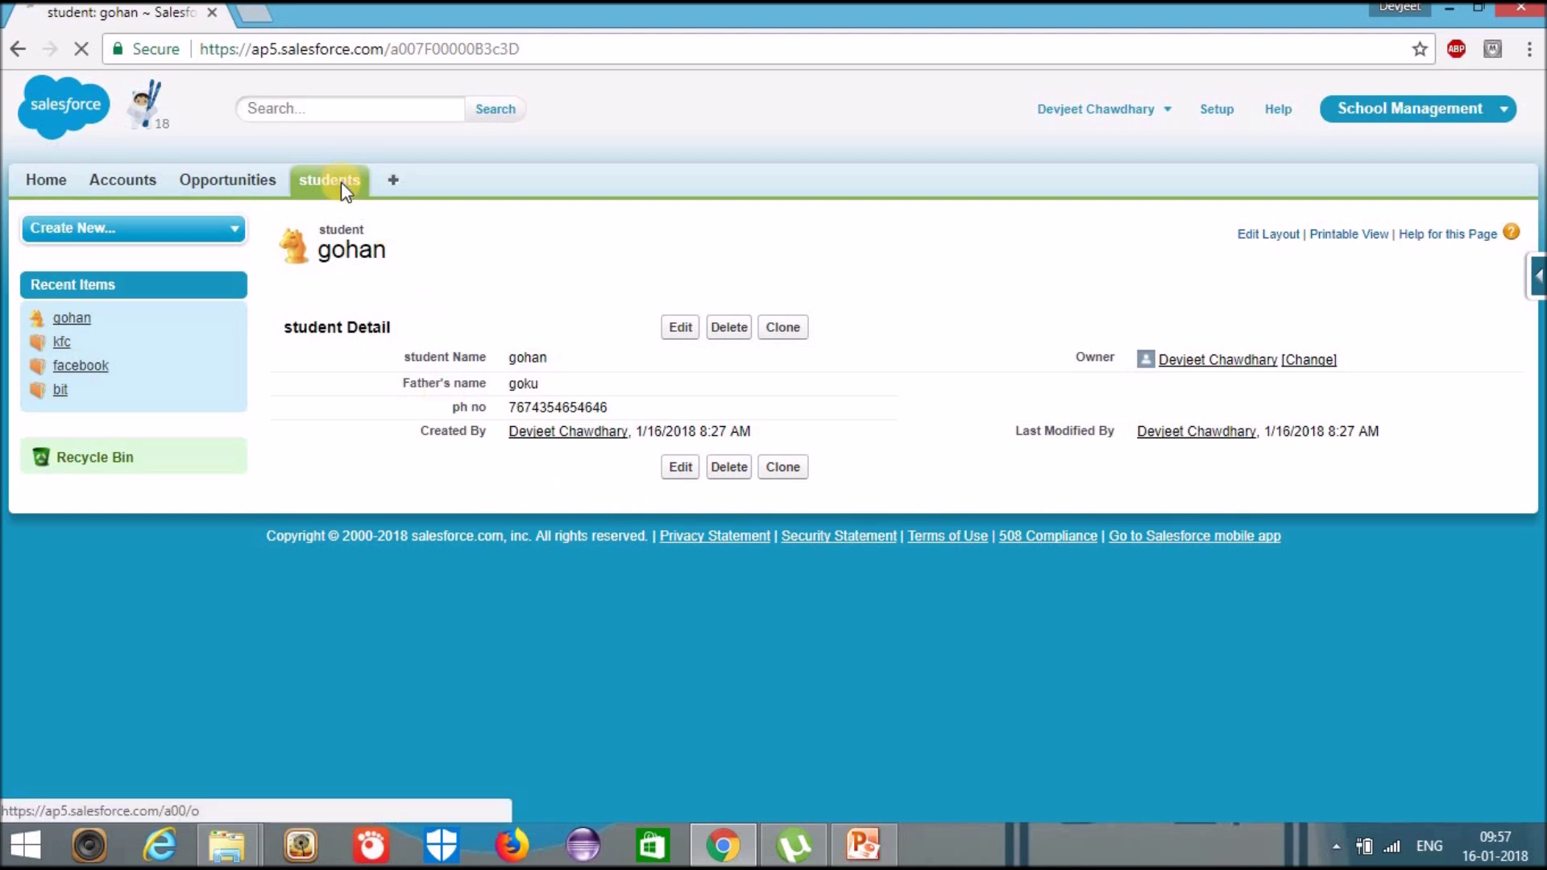
pyautogui.click(305, 418)
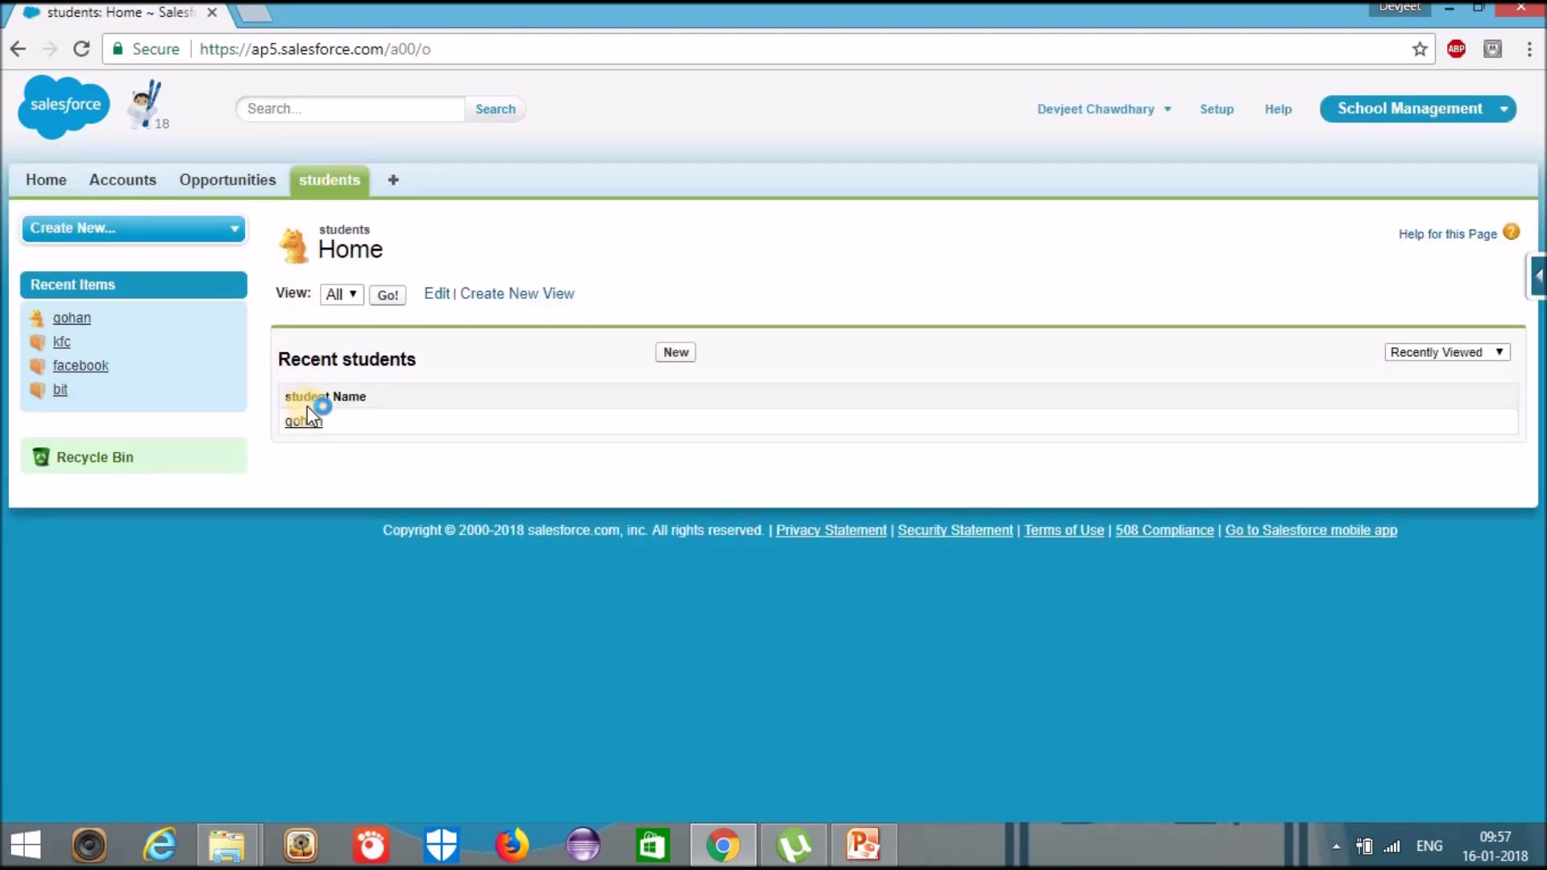